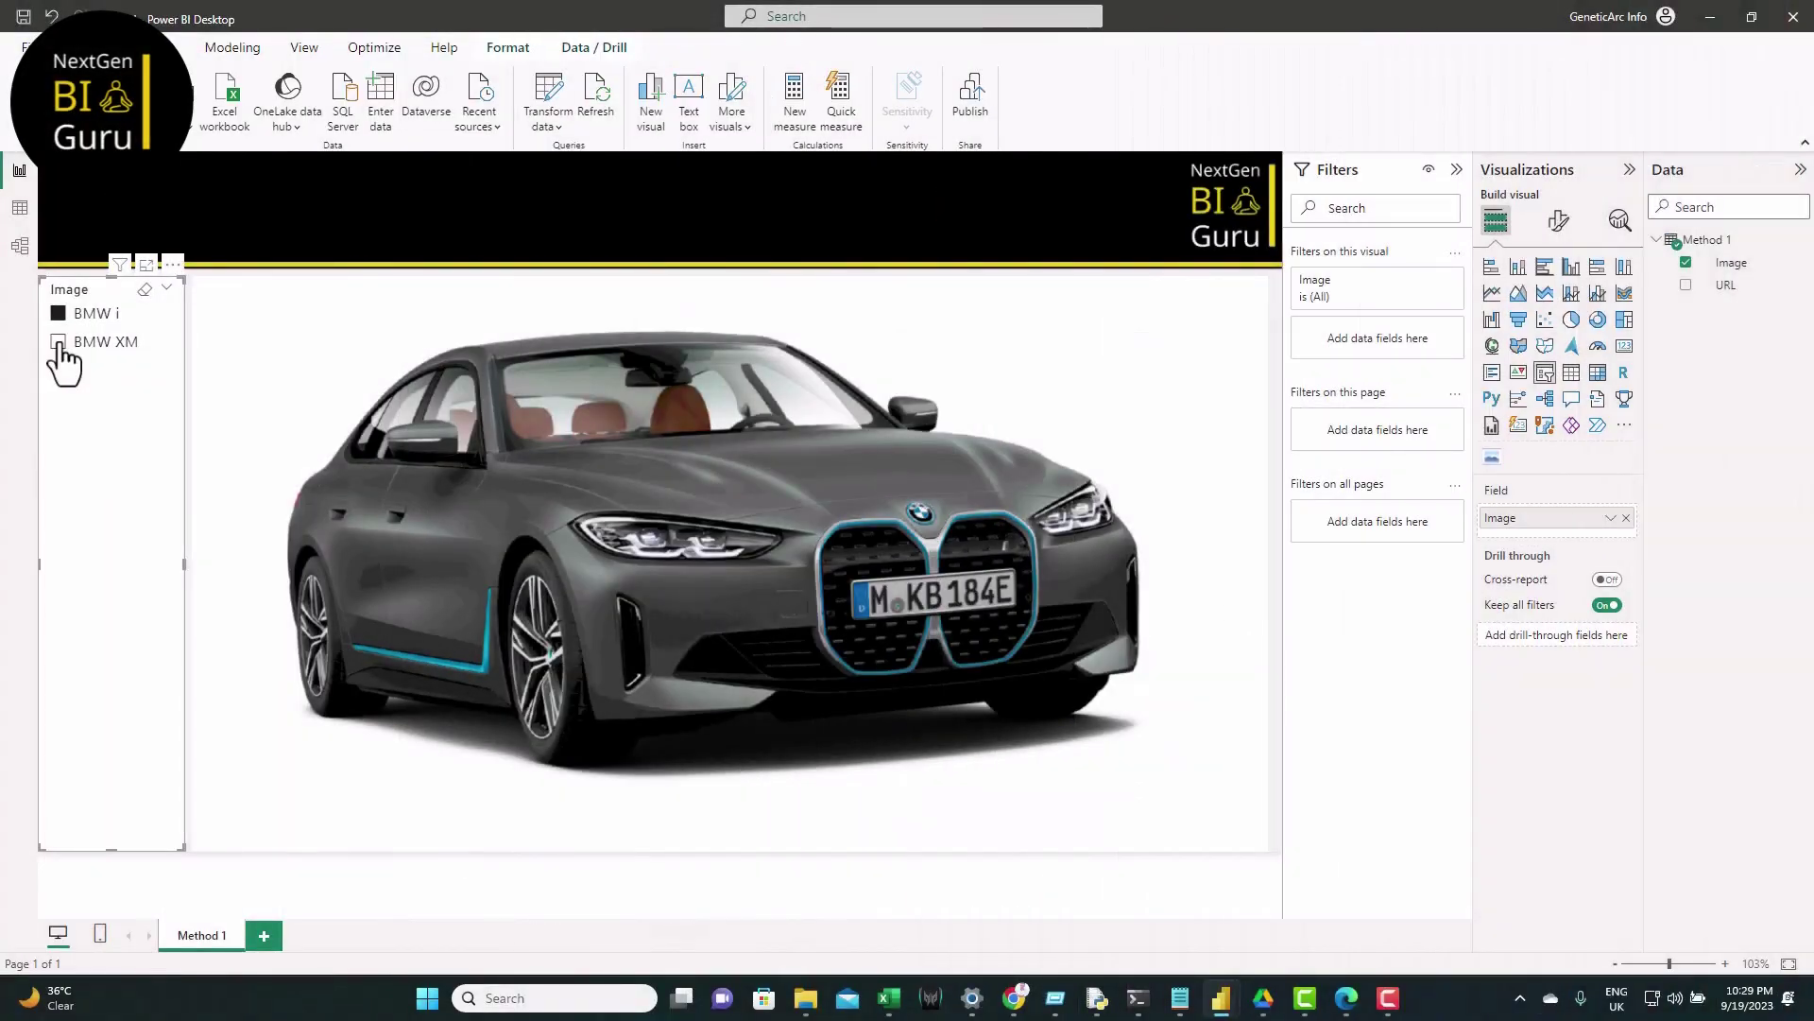
- Tick BMW XM in the Image slicer to display its car picture
left_click(58, 342)
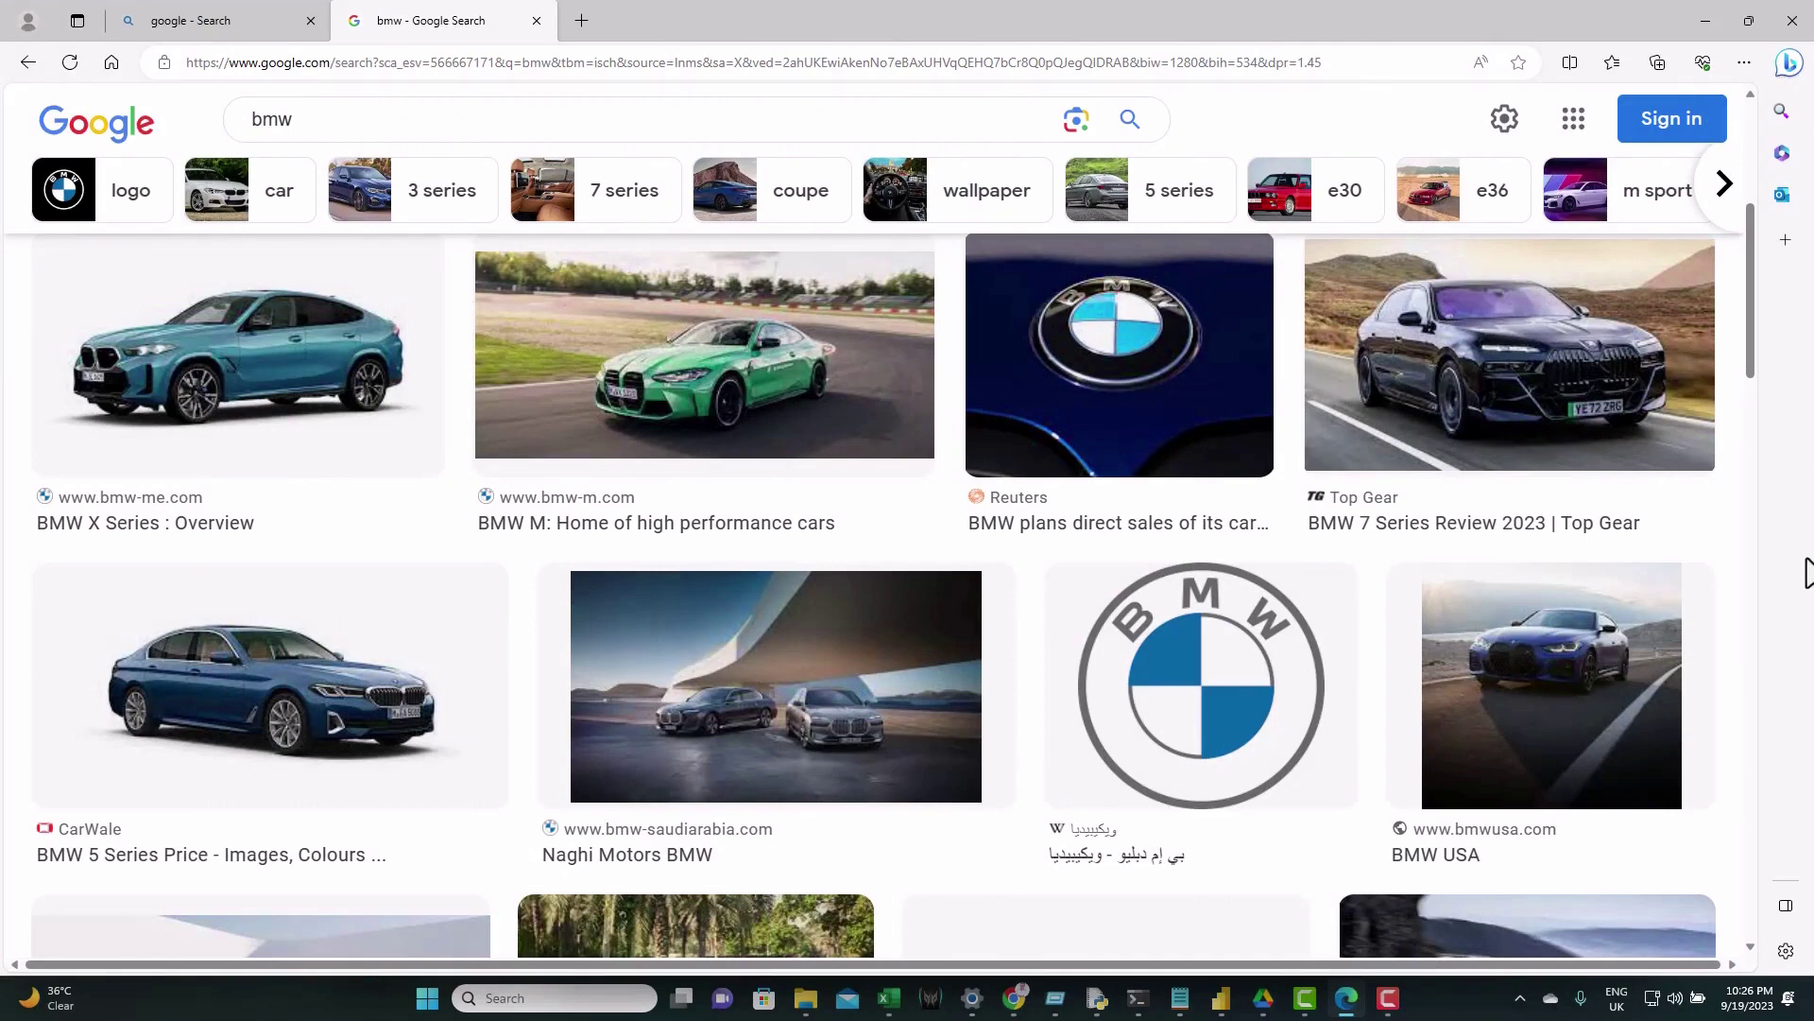
- Preview the BMW i image result and copy the BMW i car image's link
left_click_drag(1750, 353, 1755, 261)
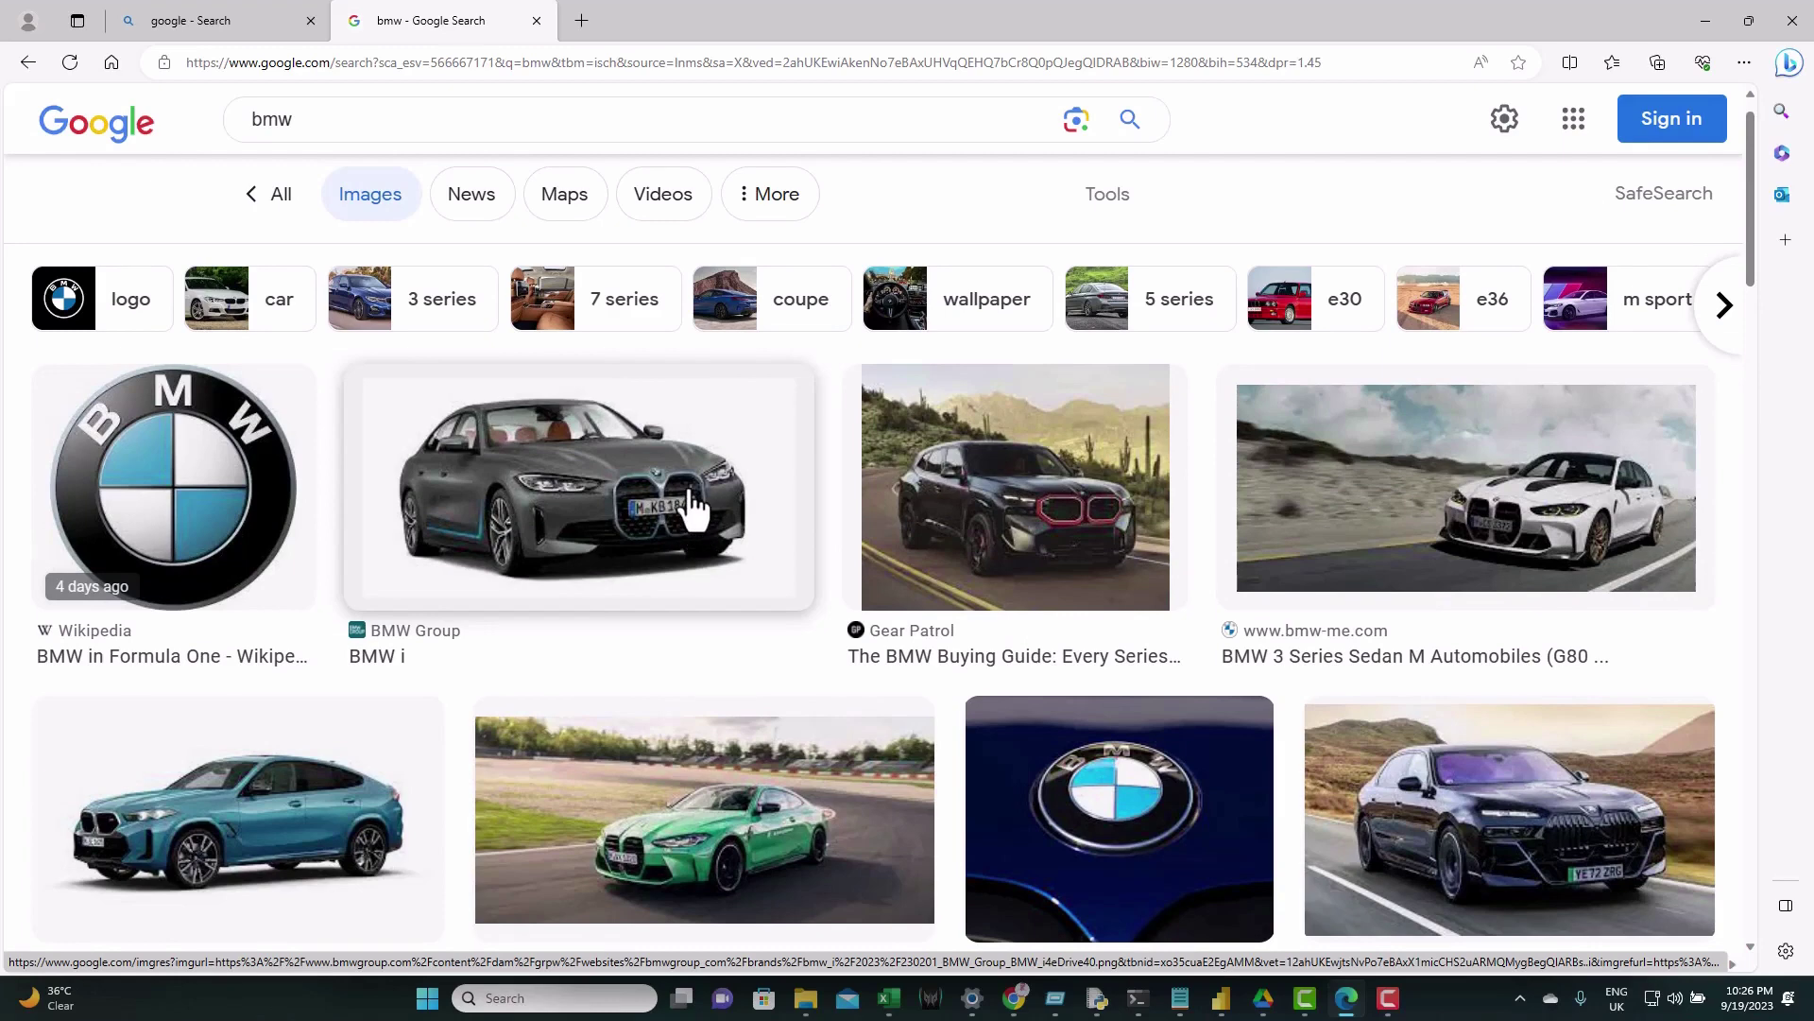
left_click(694, 511)
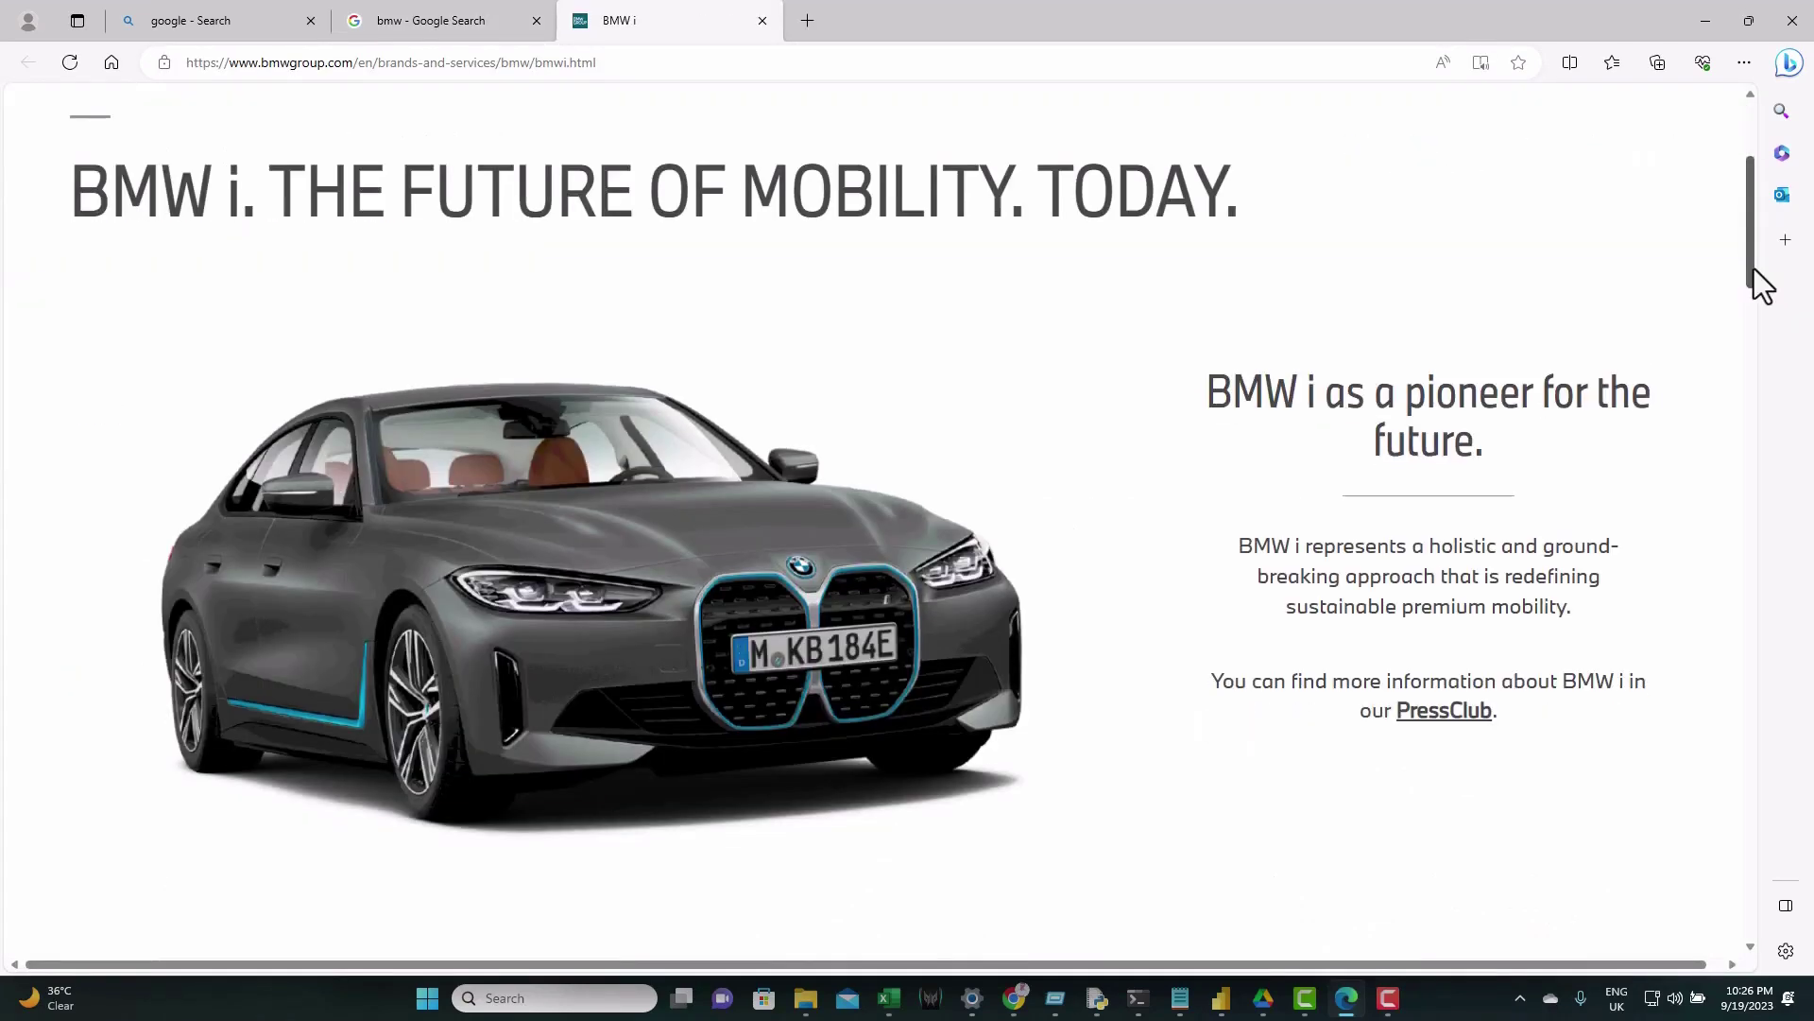
right_click(729, 595)
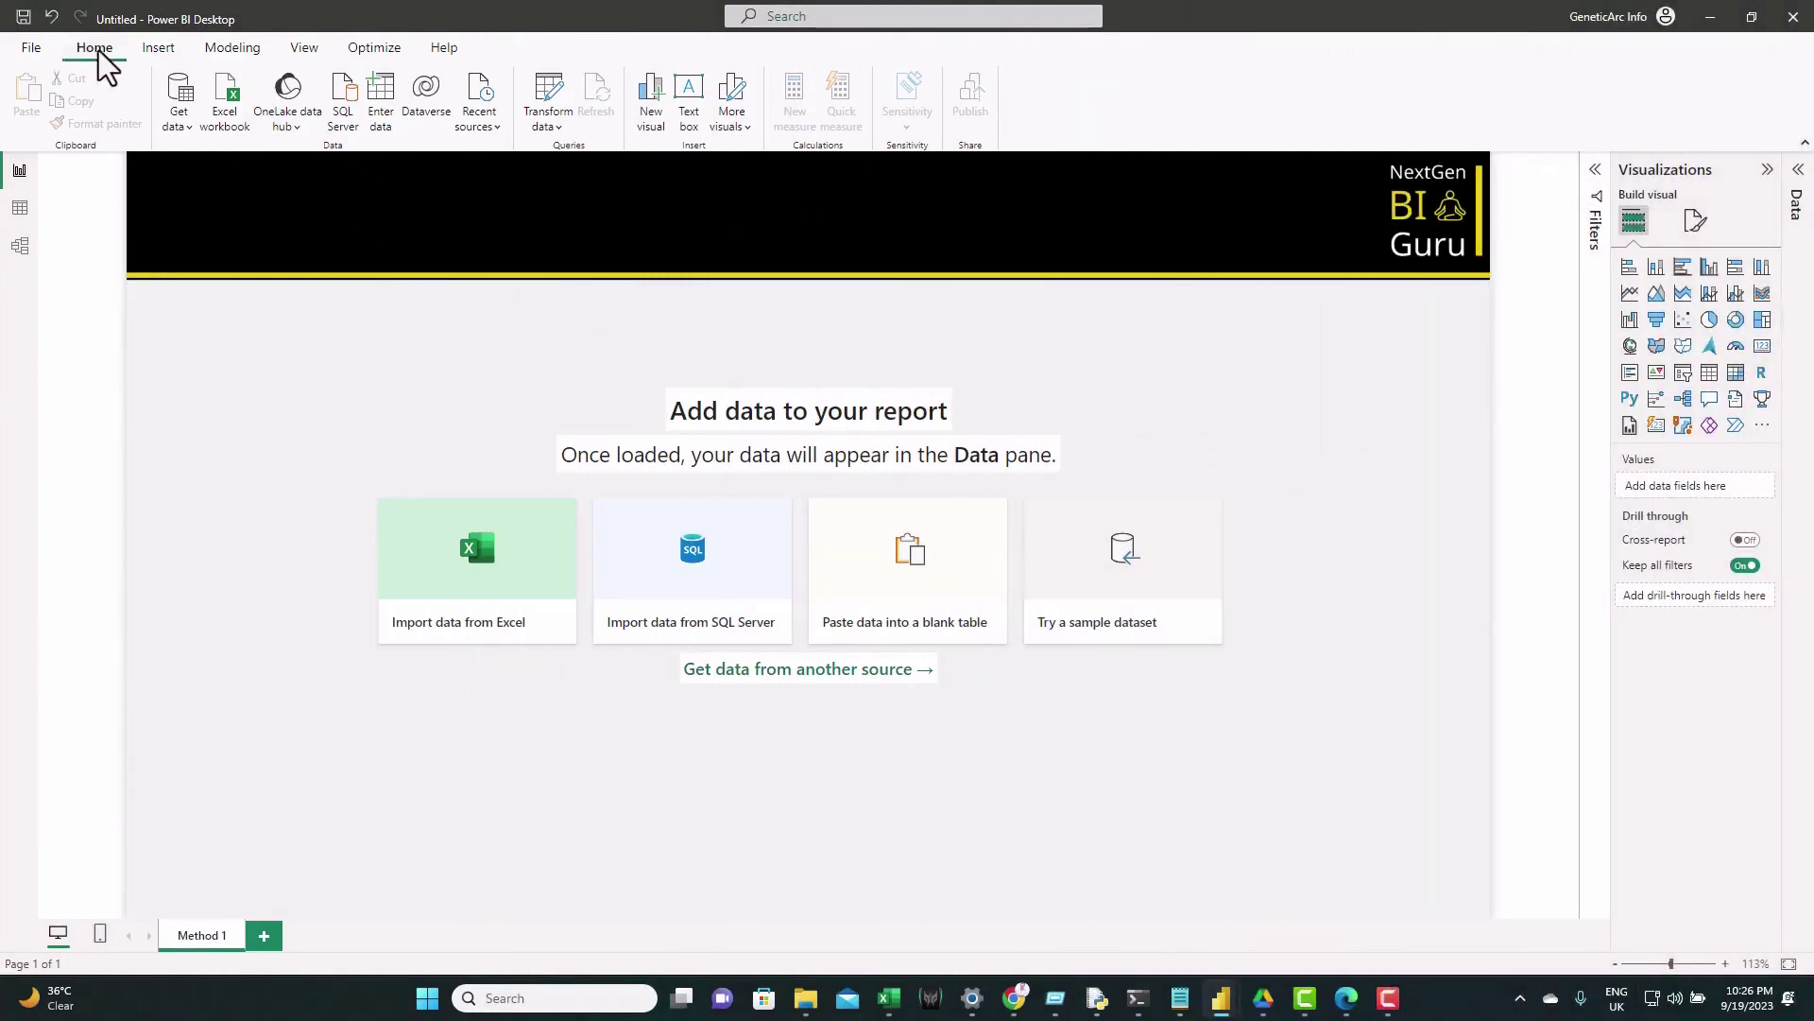
- Enter a new table with columns Image and URL, row 1 'BMW i' plus its link, and add row 2
left_click(377, 99)
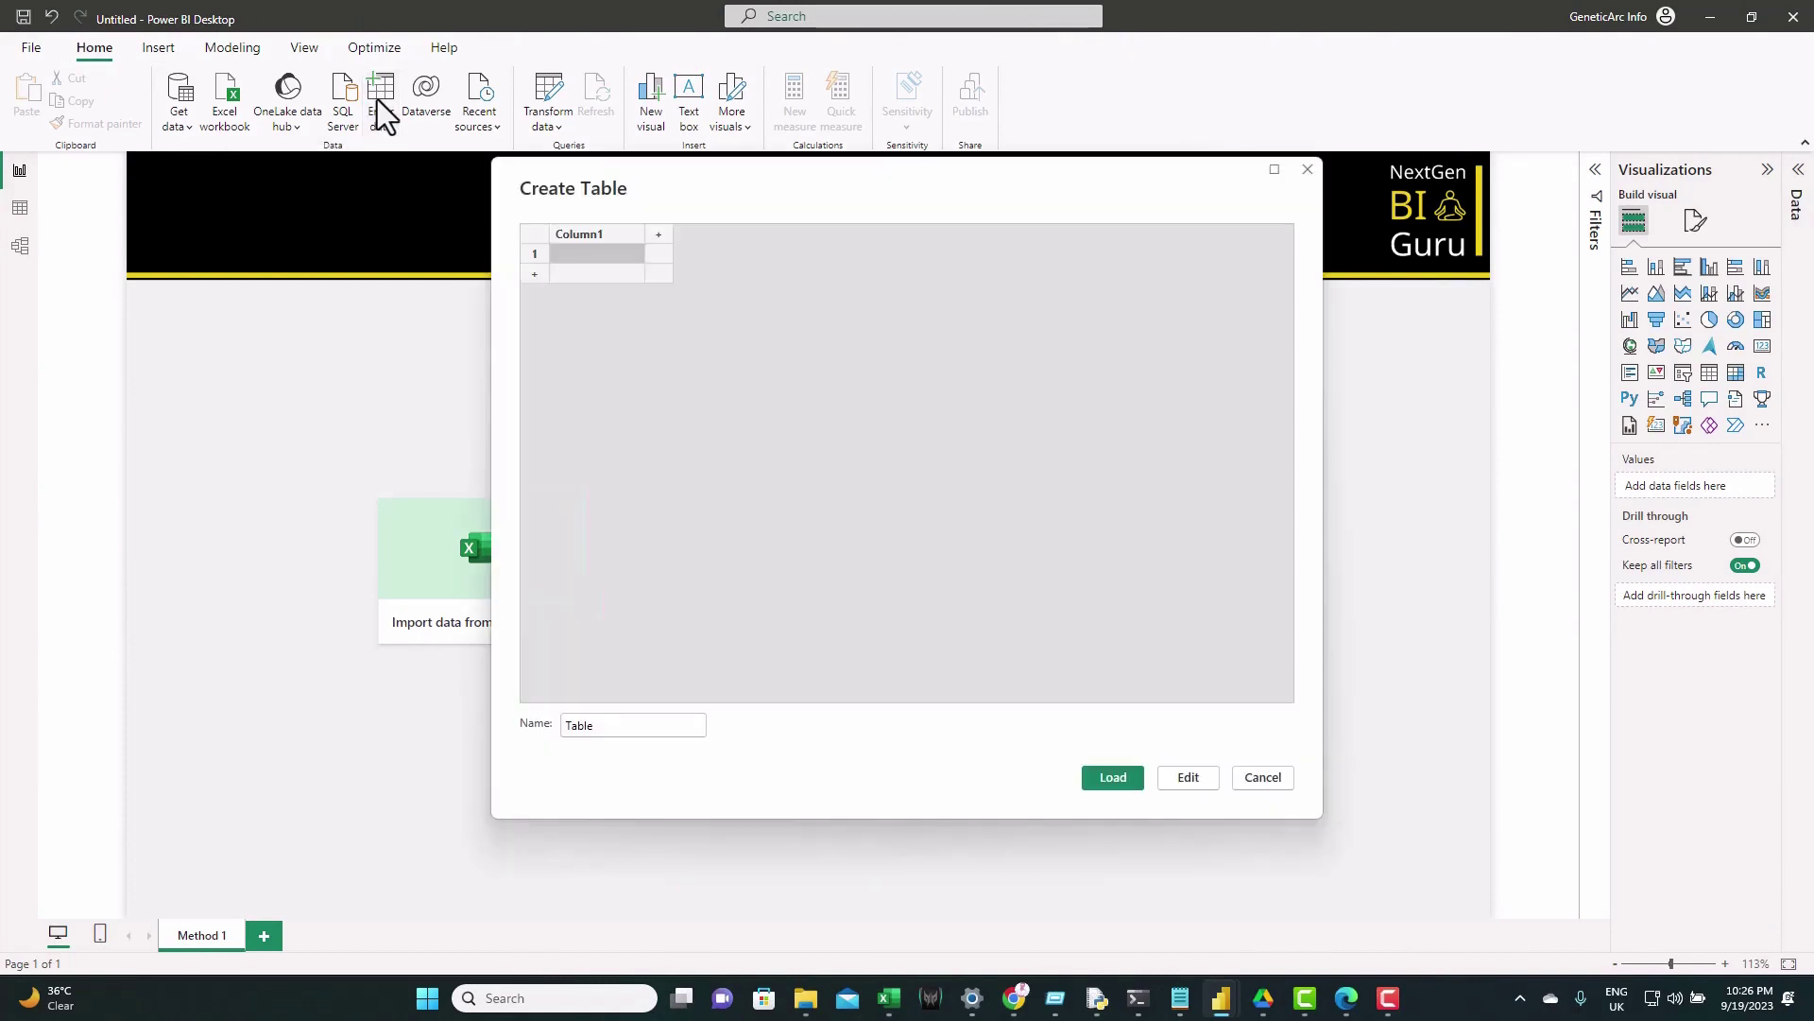
double_click(584, 235)
left_click(659, 236)
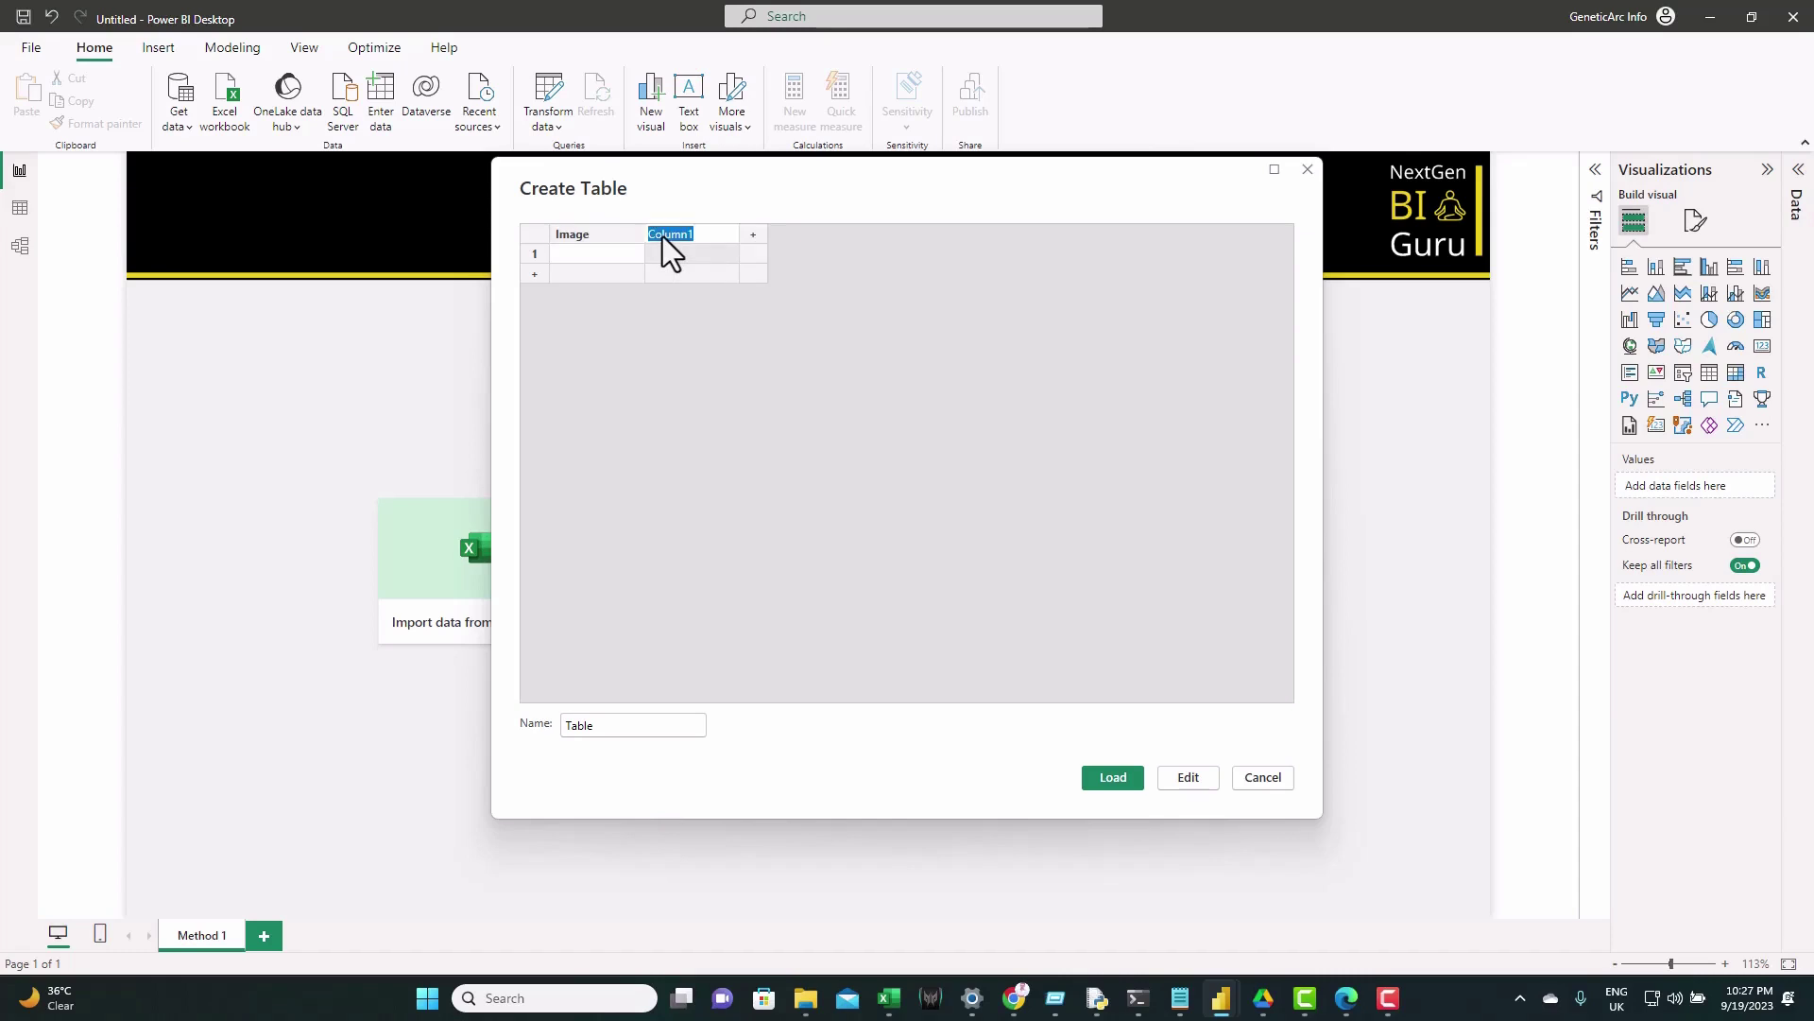
left_click(613, 253)
left_click(614, 252)
left_click(669, 257)
left_click(616, 274)
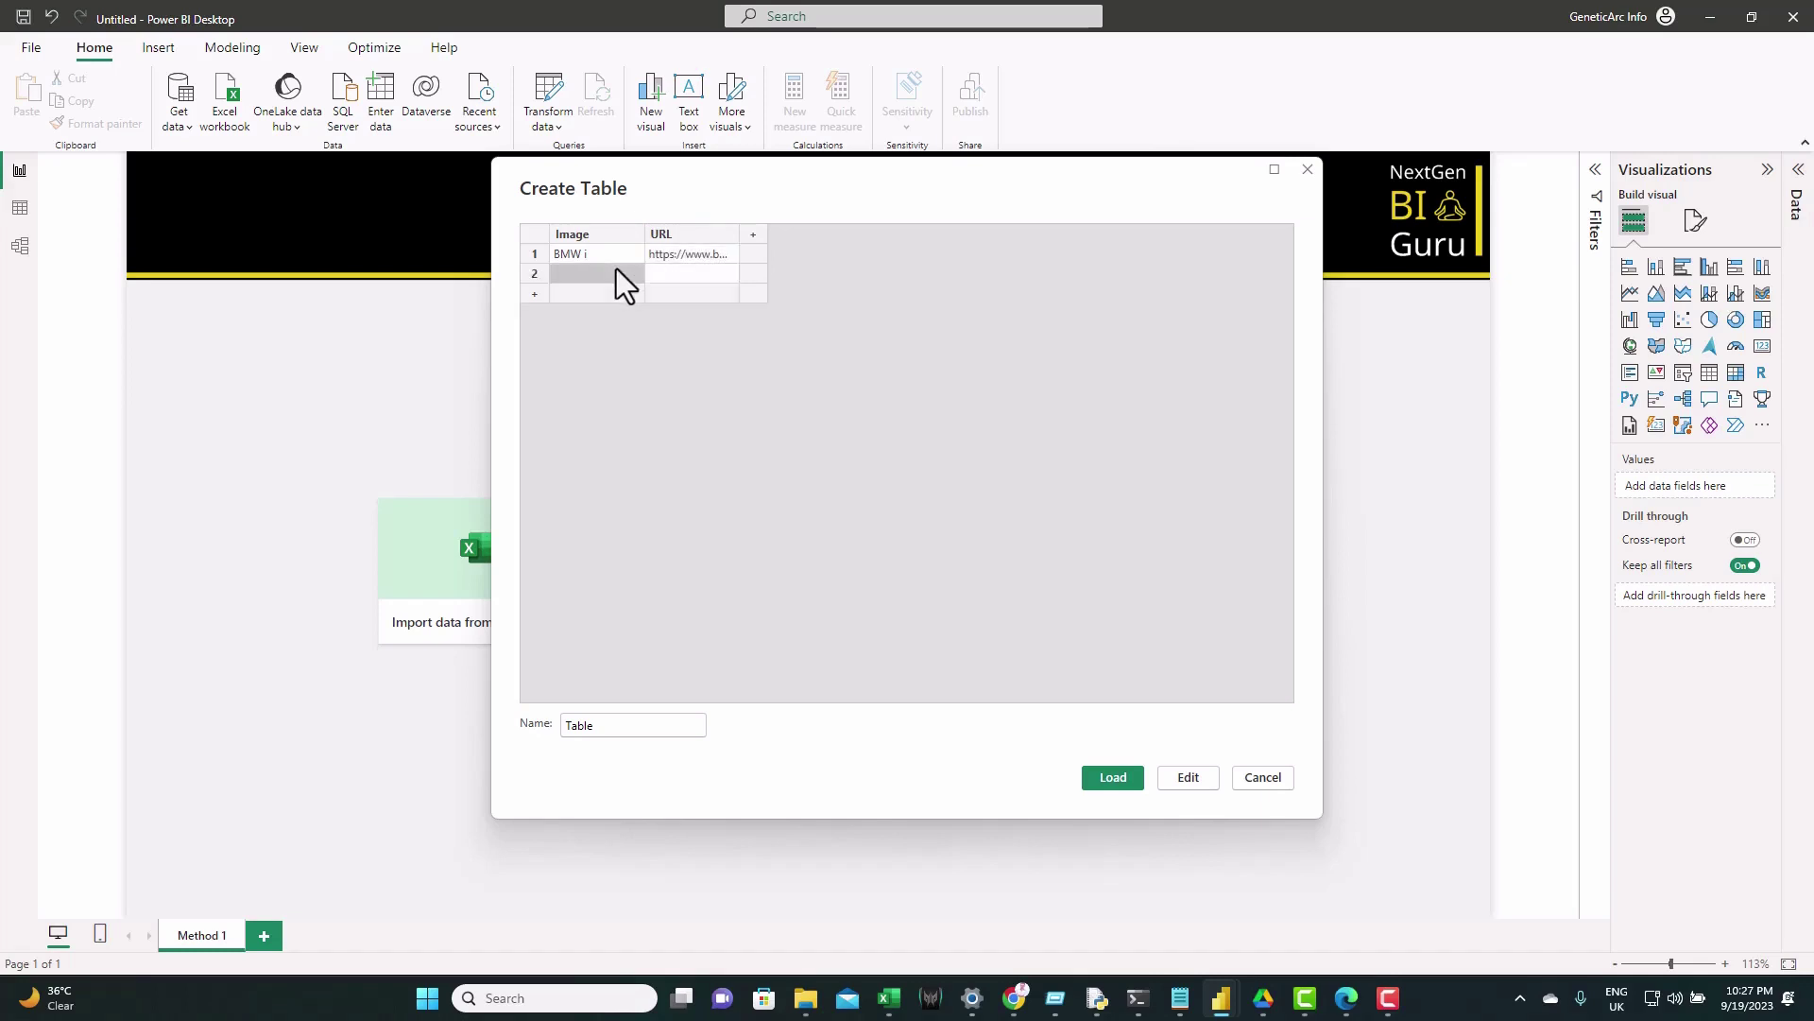
- From the bmw image results, open the BMW X Series overview page and copy the XM image link
mouse_move(1346, 998)
left_click(1357, 938)
left_click(507, 21)
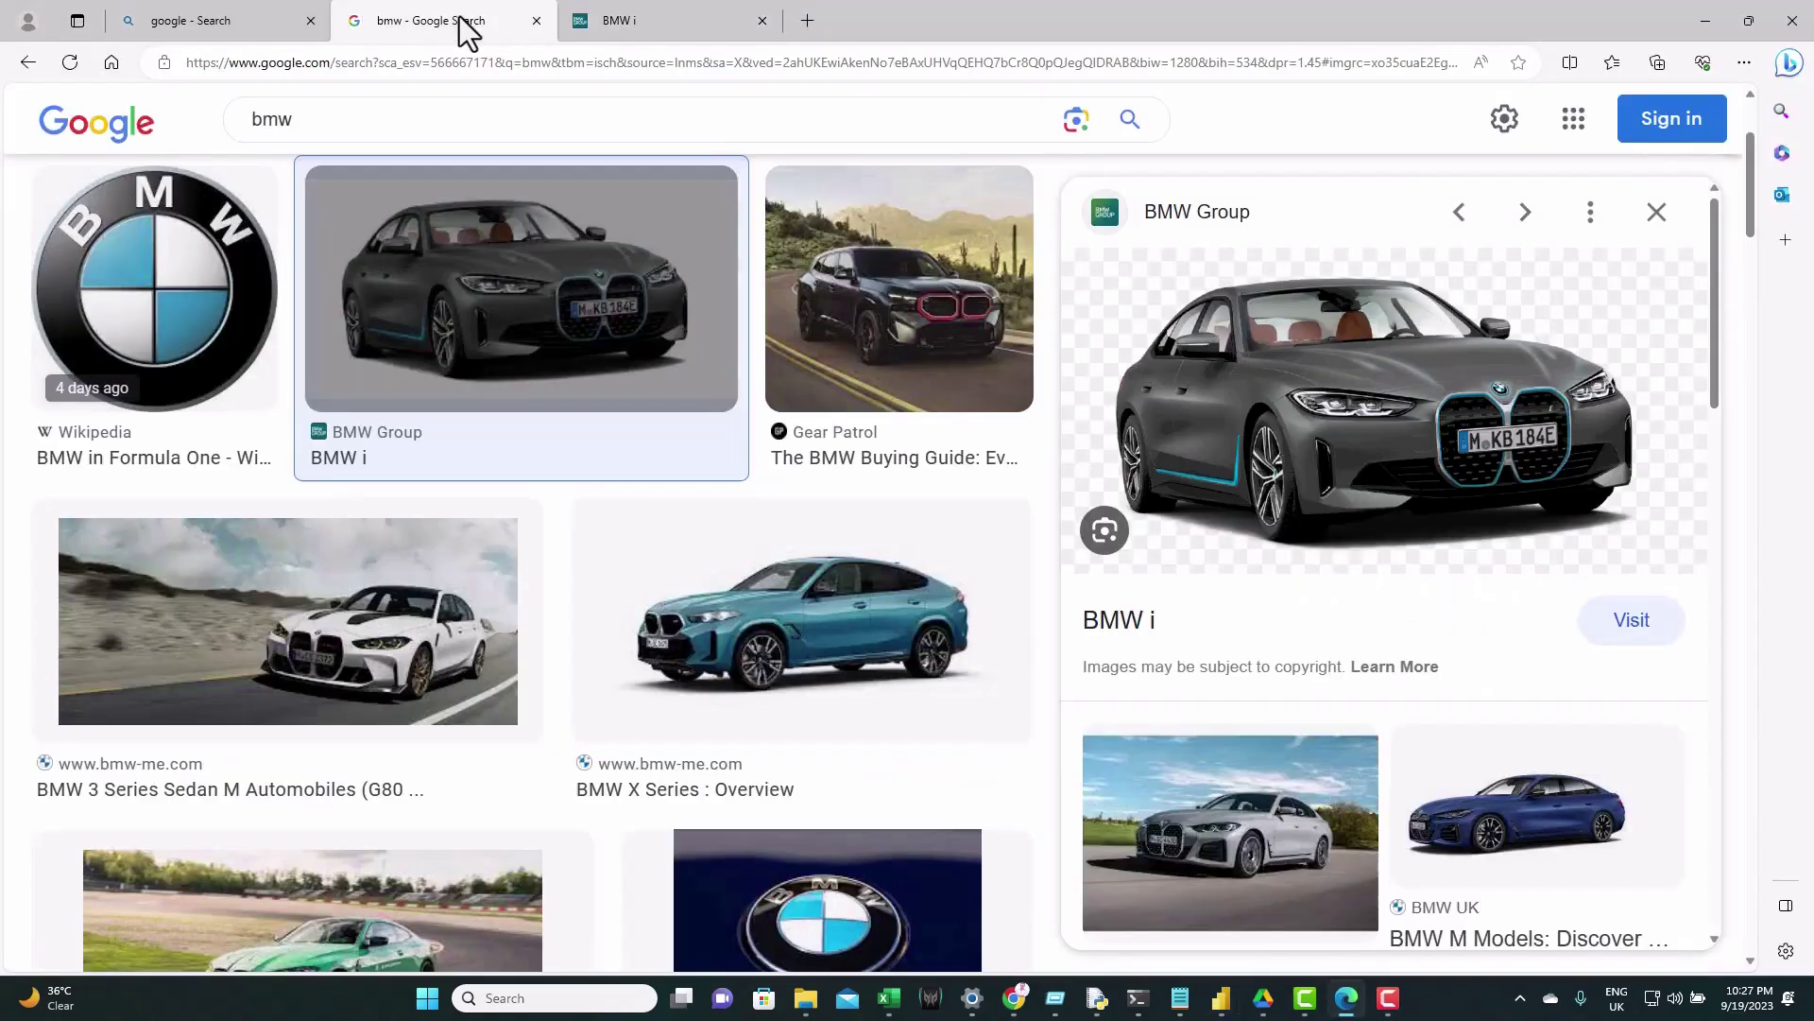
left_click(871, 659)
left_click(1292, 486)
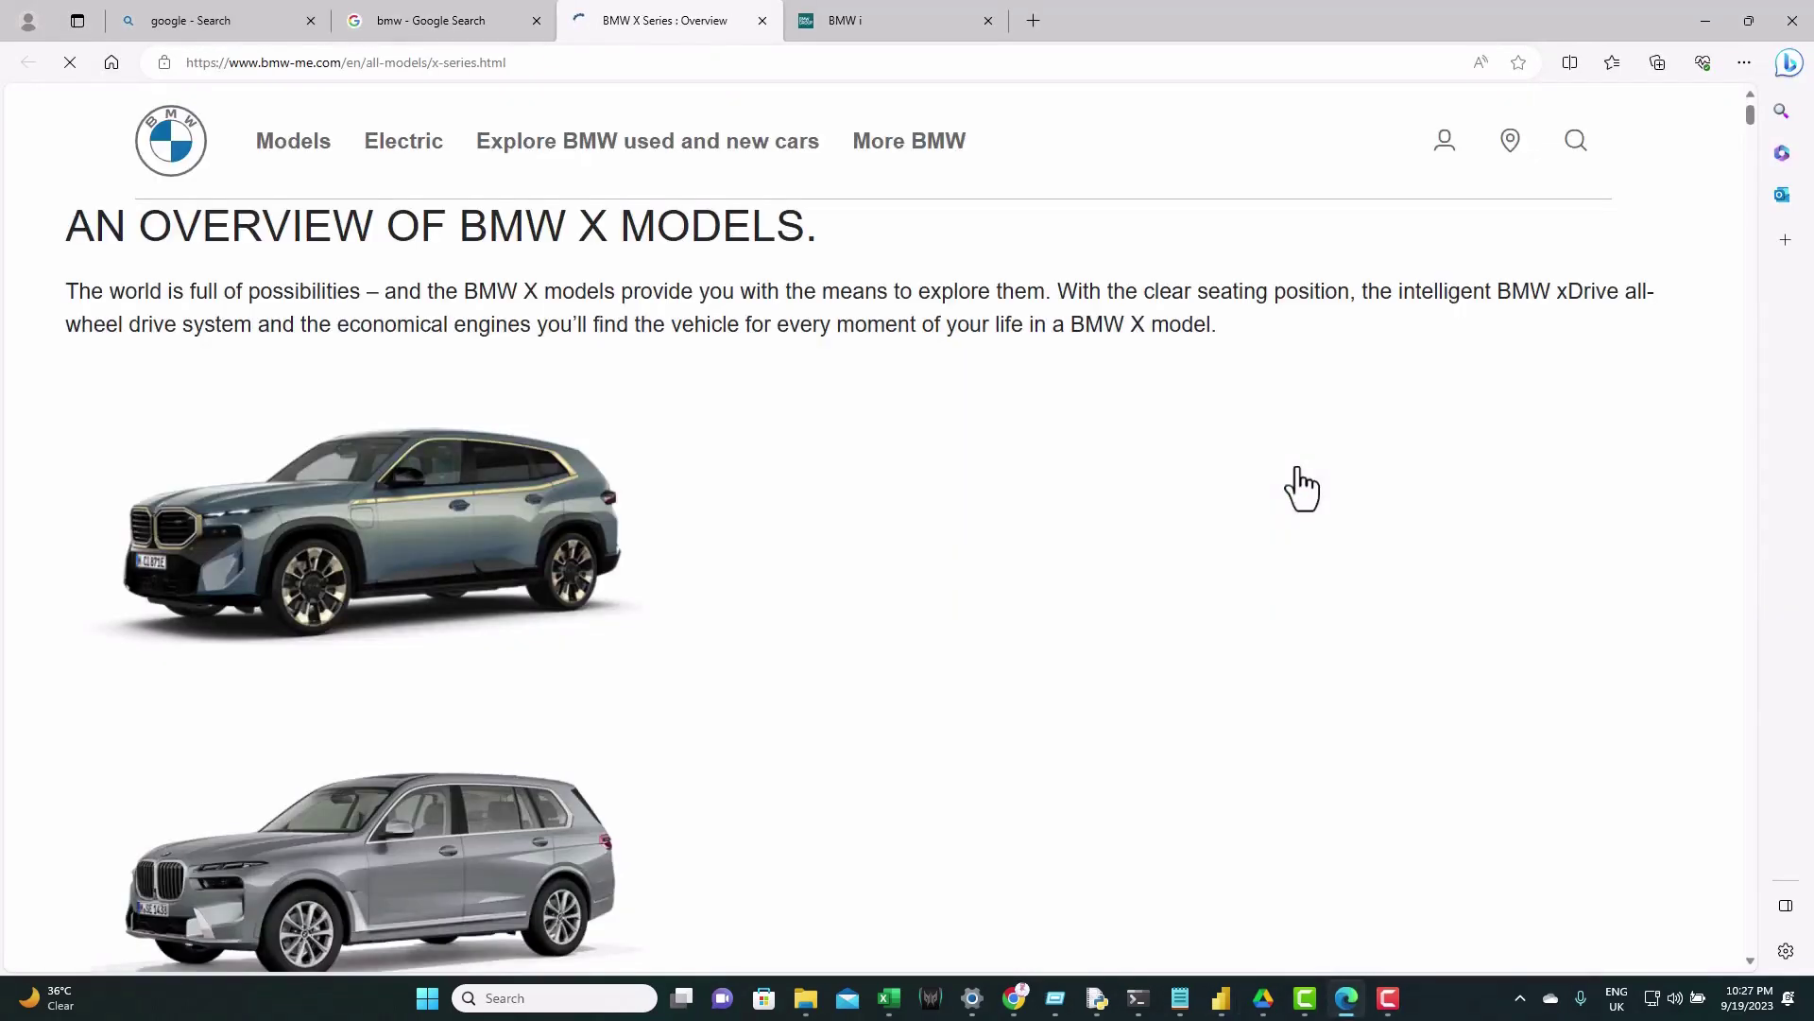
right_click(724, 590)
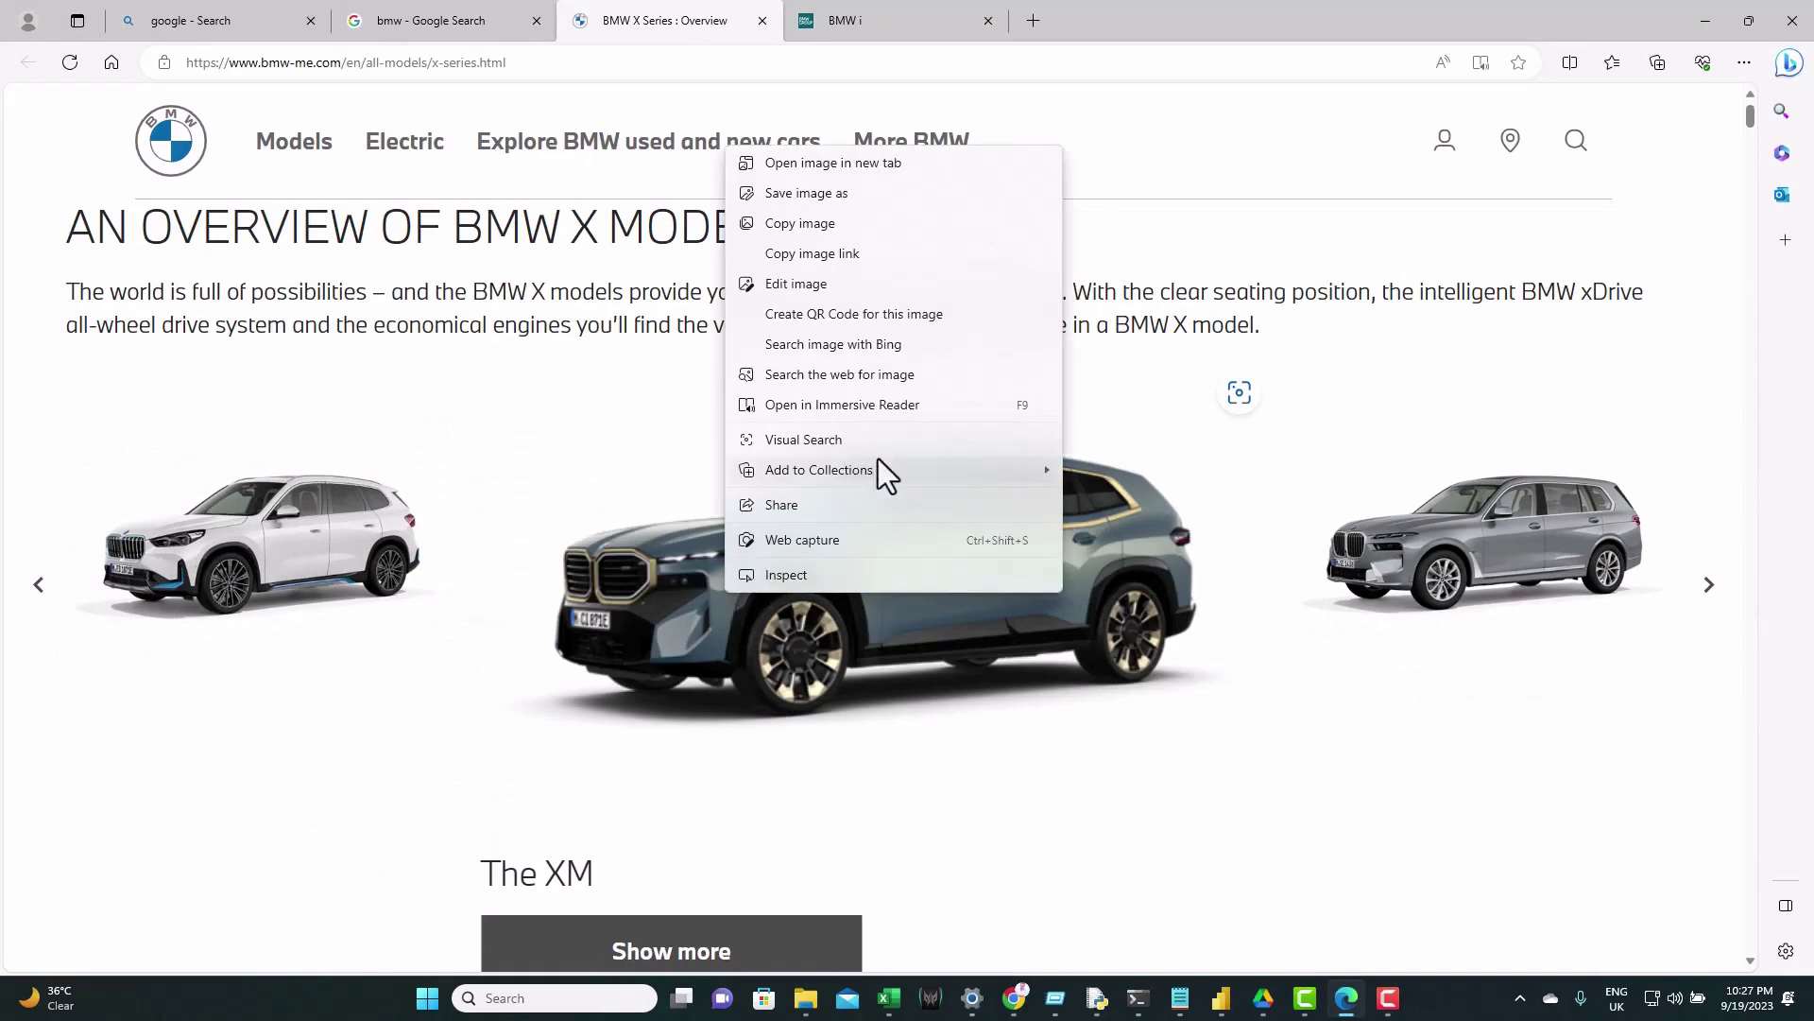
left_click(855, 256)
mouse_move(1221, 998)
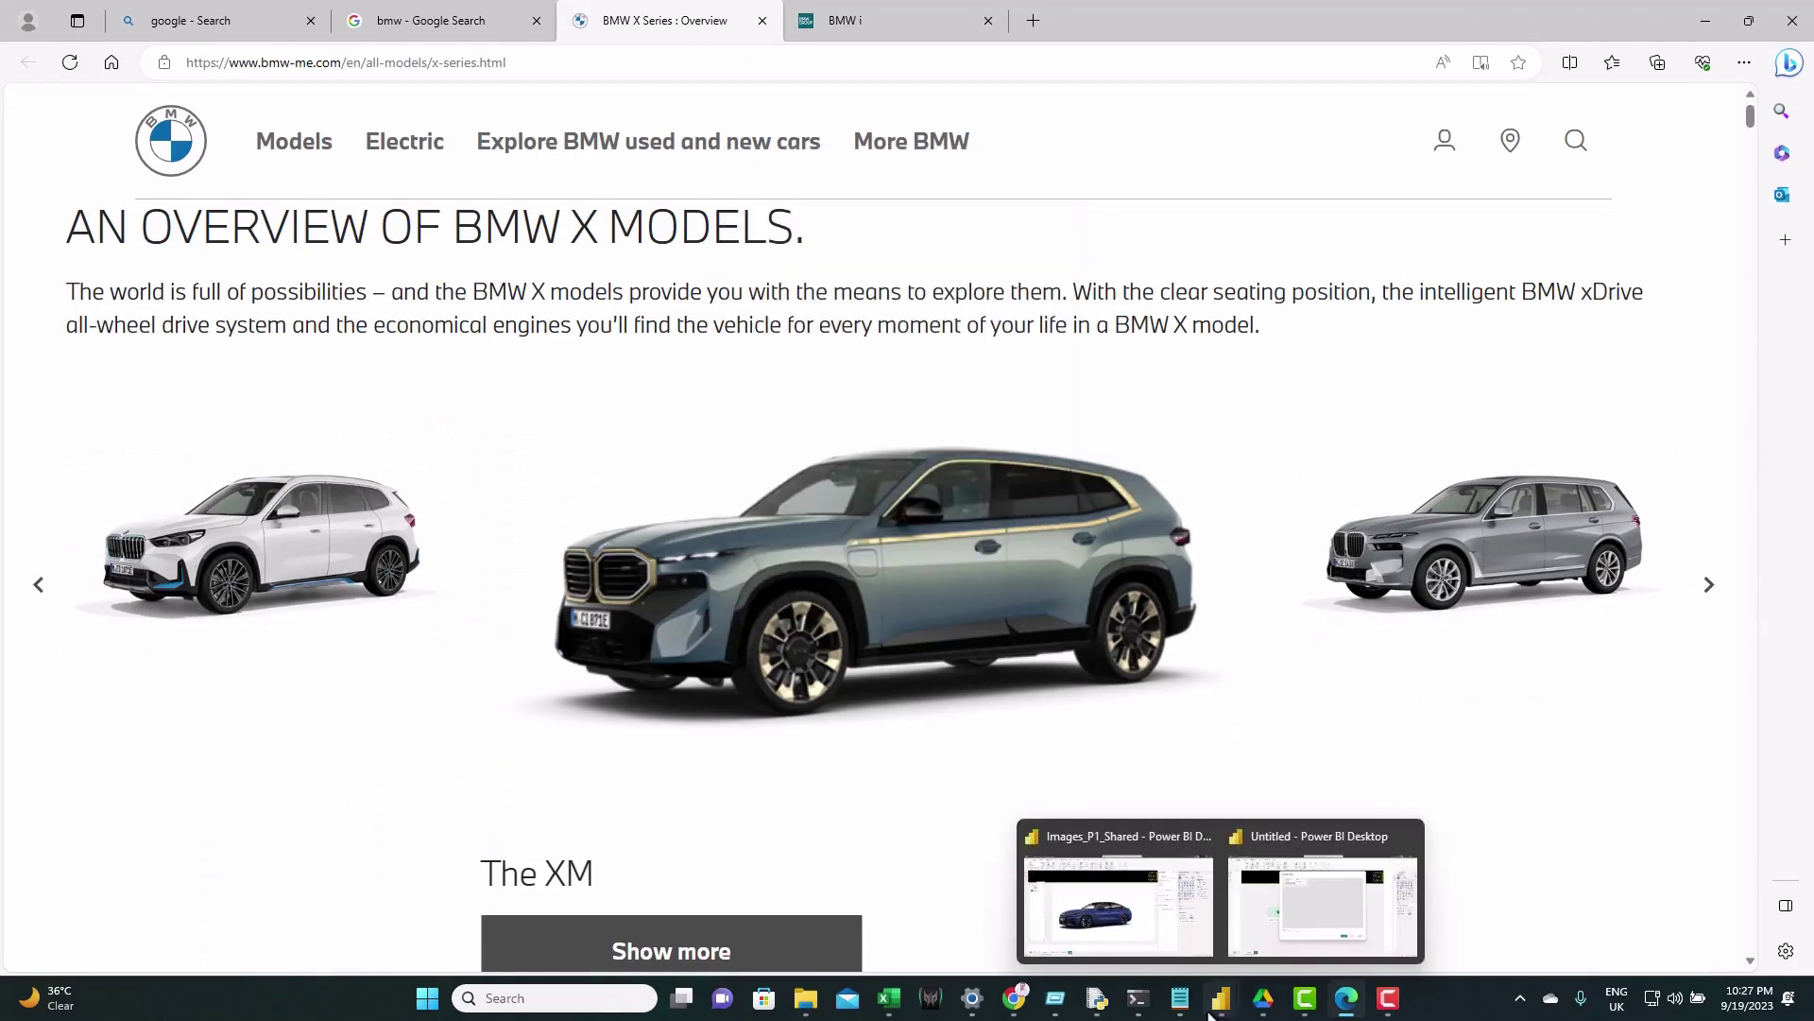
left_click(1272, 935)
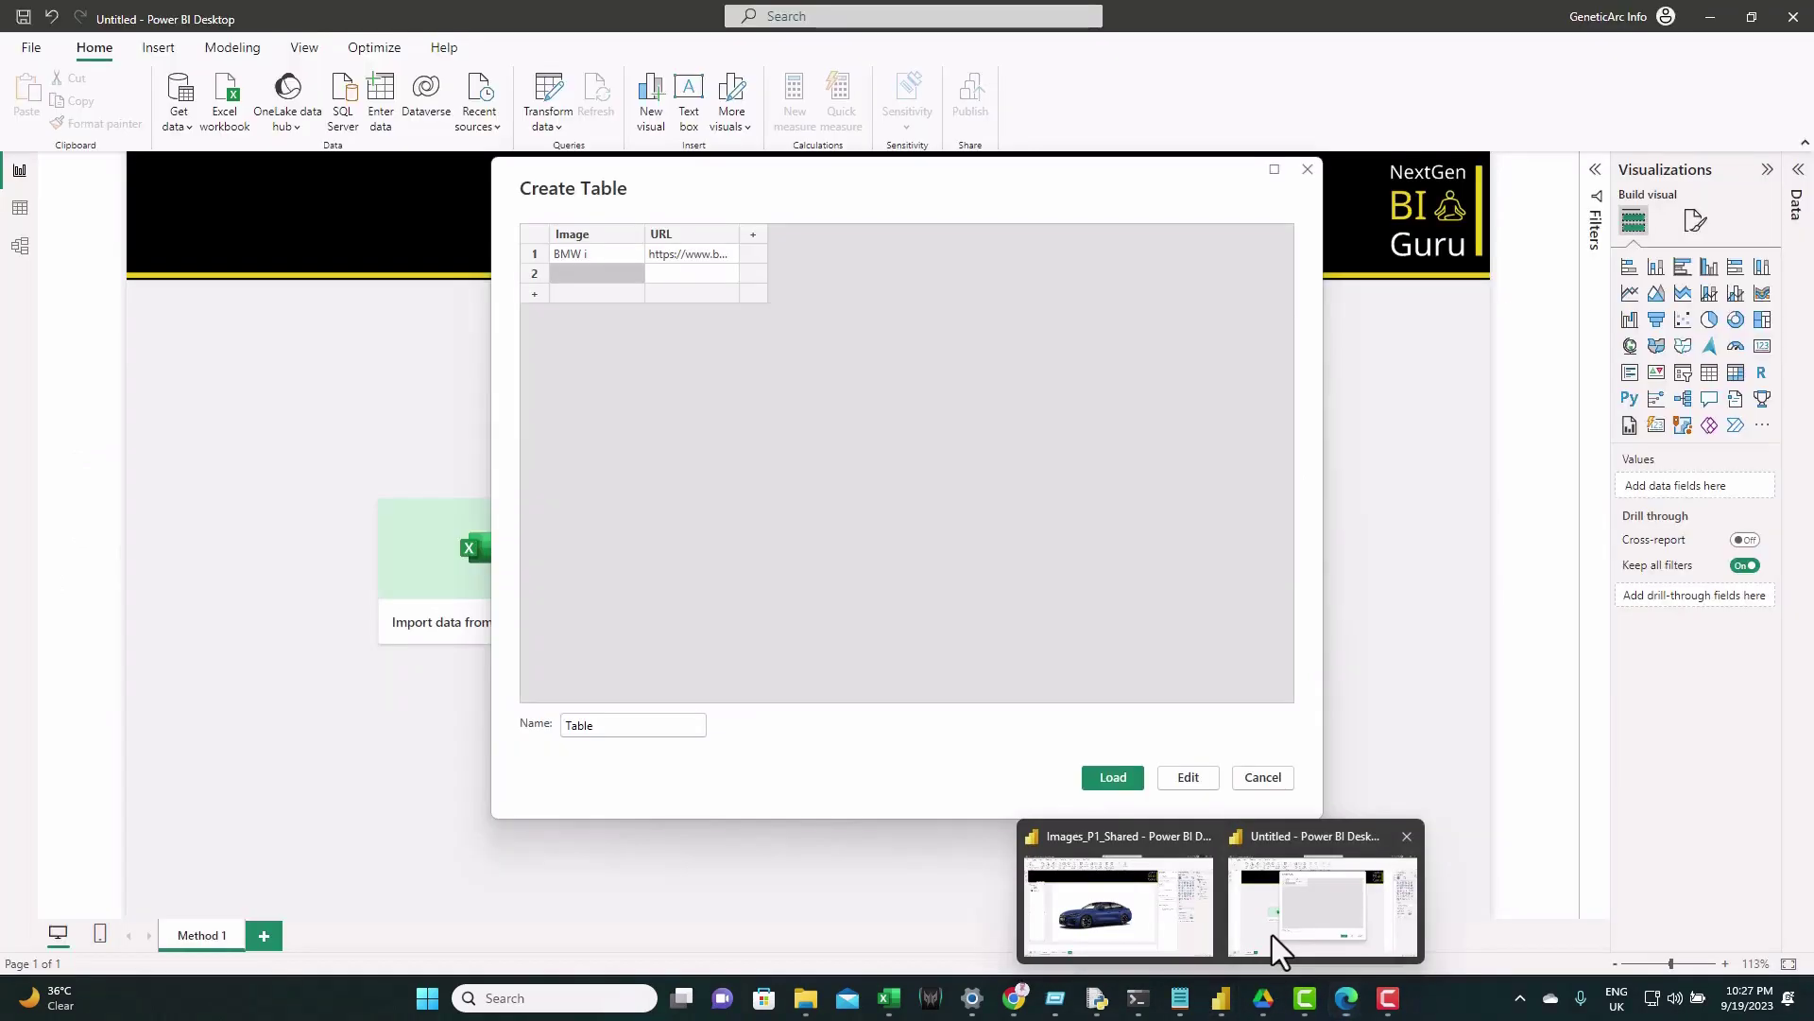
- Fill row 2 with BMW XM and its pasted link, name the table 'Method 1', and load it
left_click(682, 272)
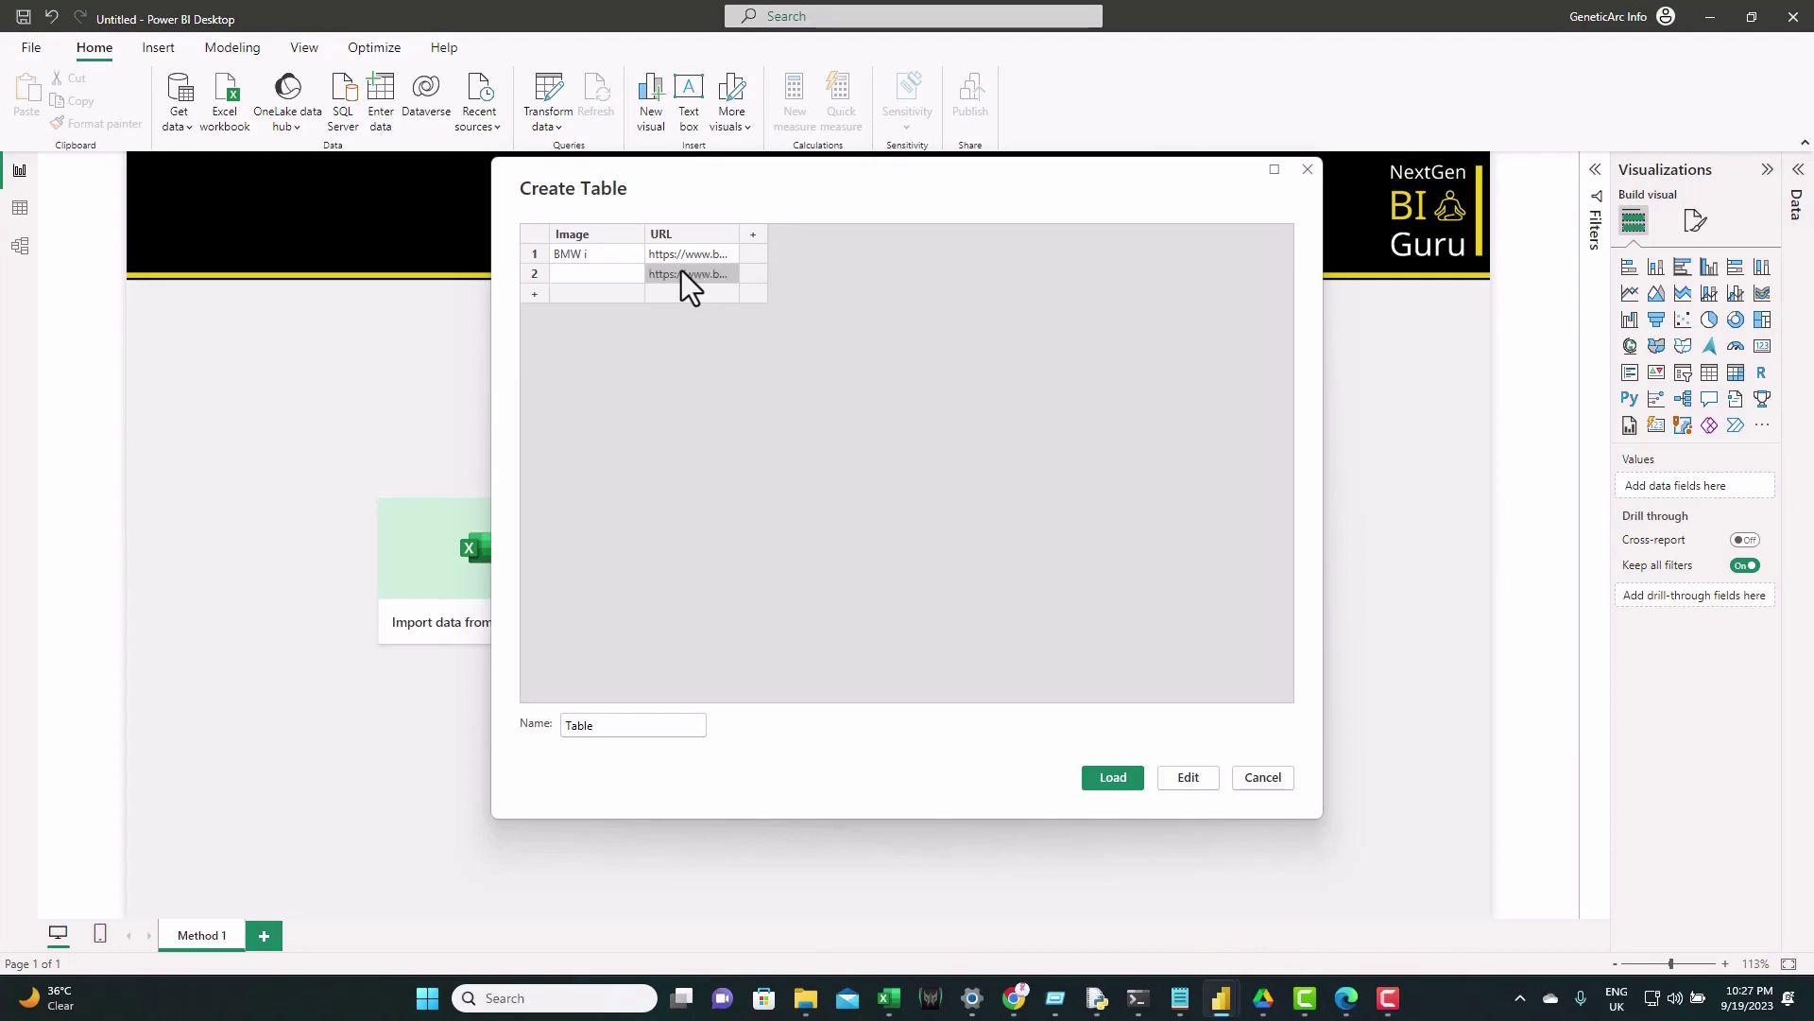
left_click(593, 280)
double_click(636, 725)
type("Method 1")
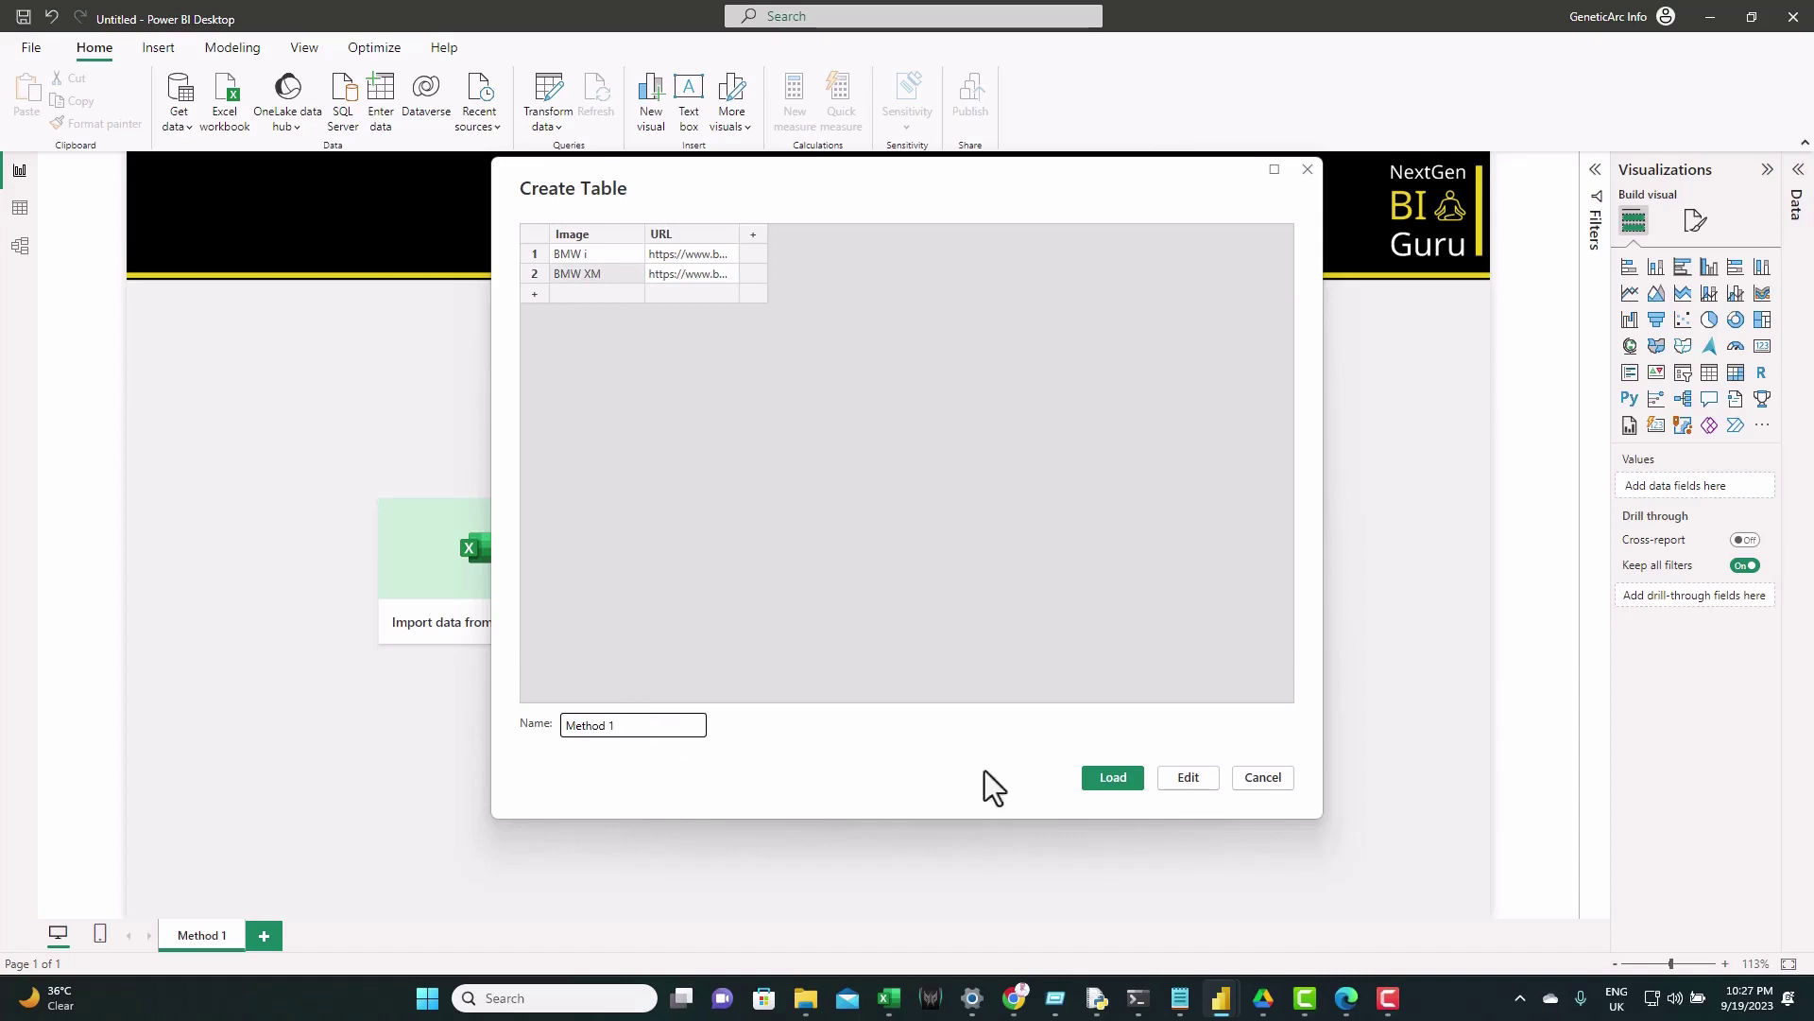
left_click(1102, 776)
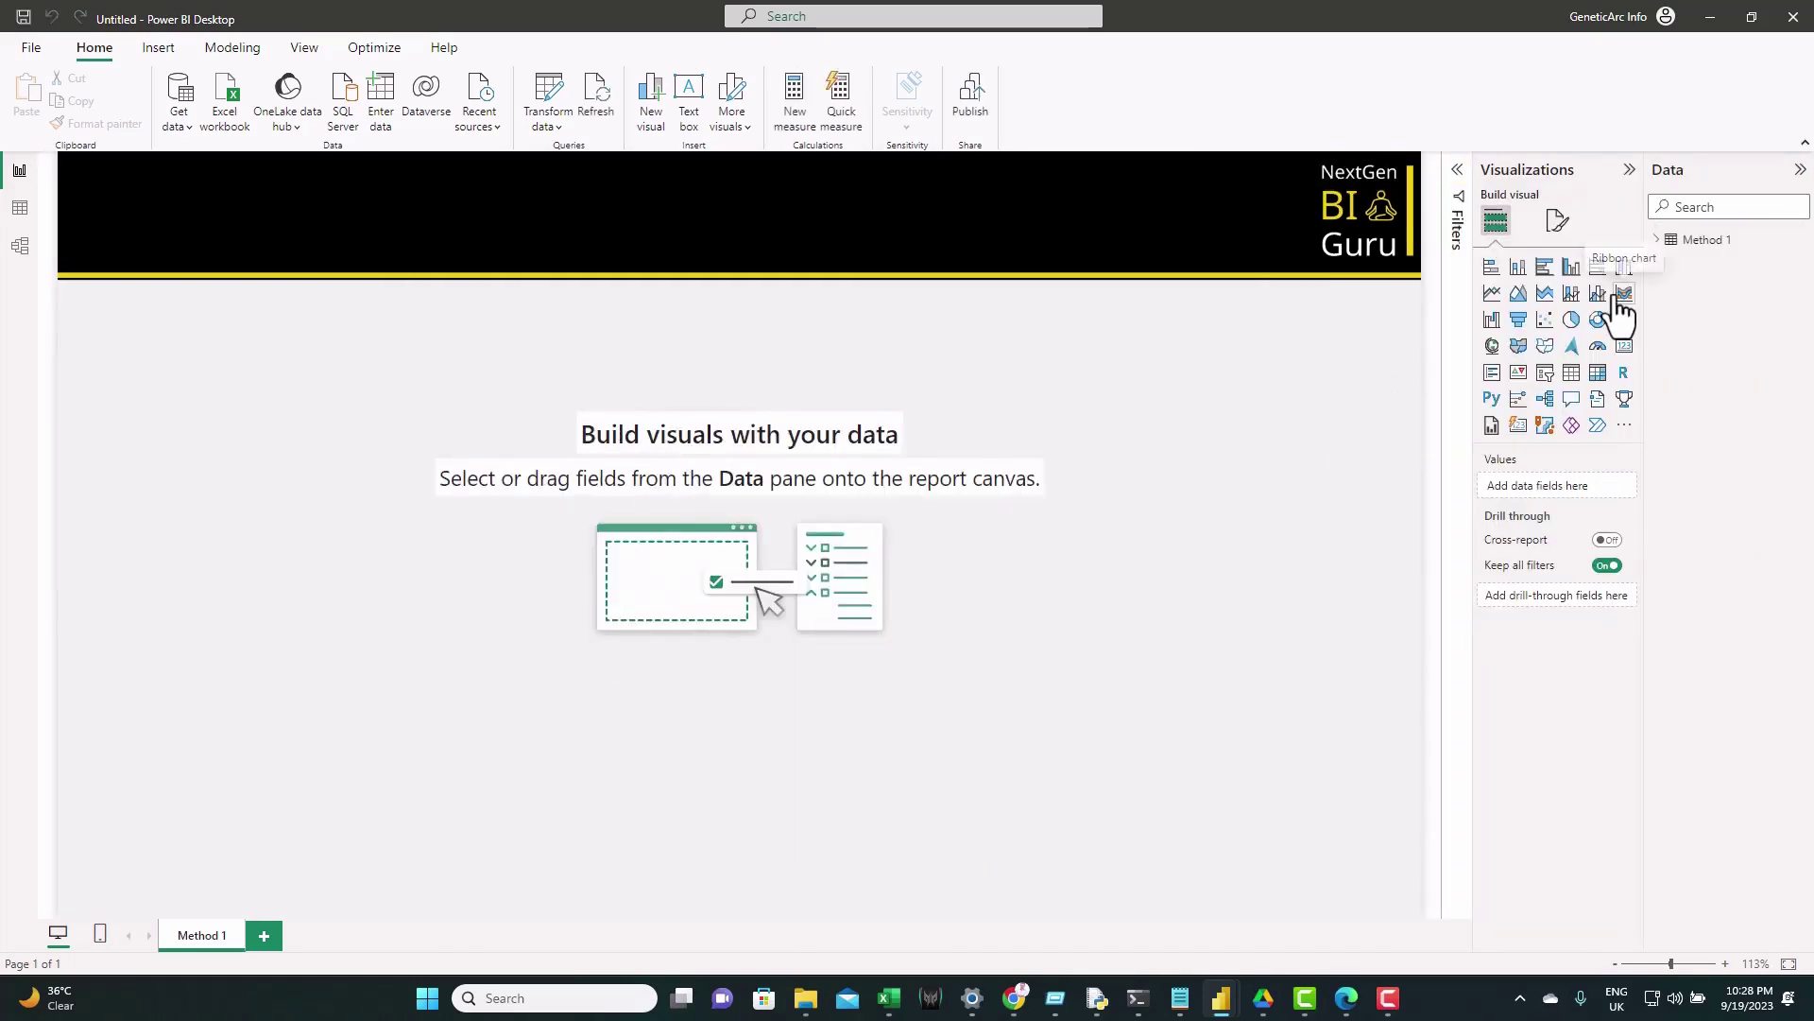
- Search AppSource visuals for 'imag' and add the Simple Image custom visual to the report
left_click(1656, 240)
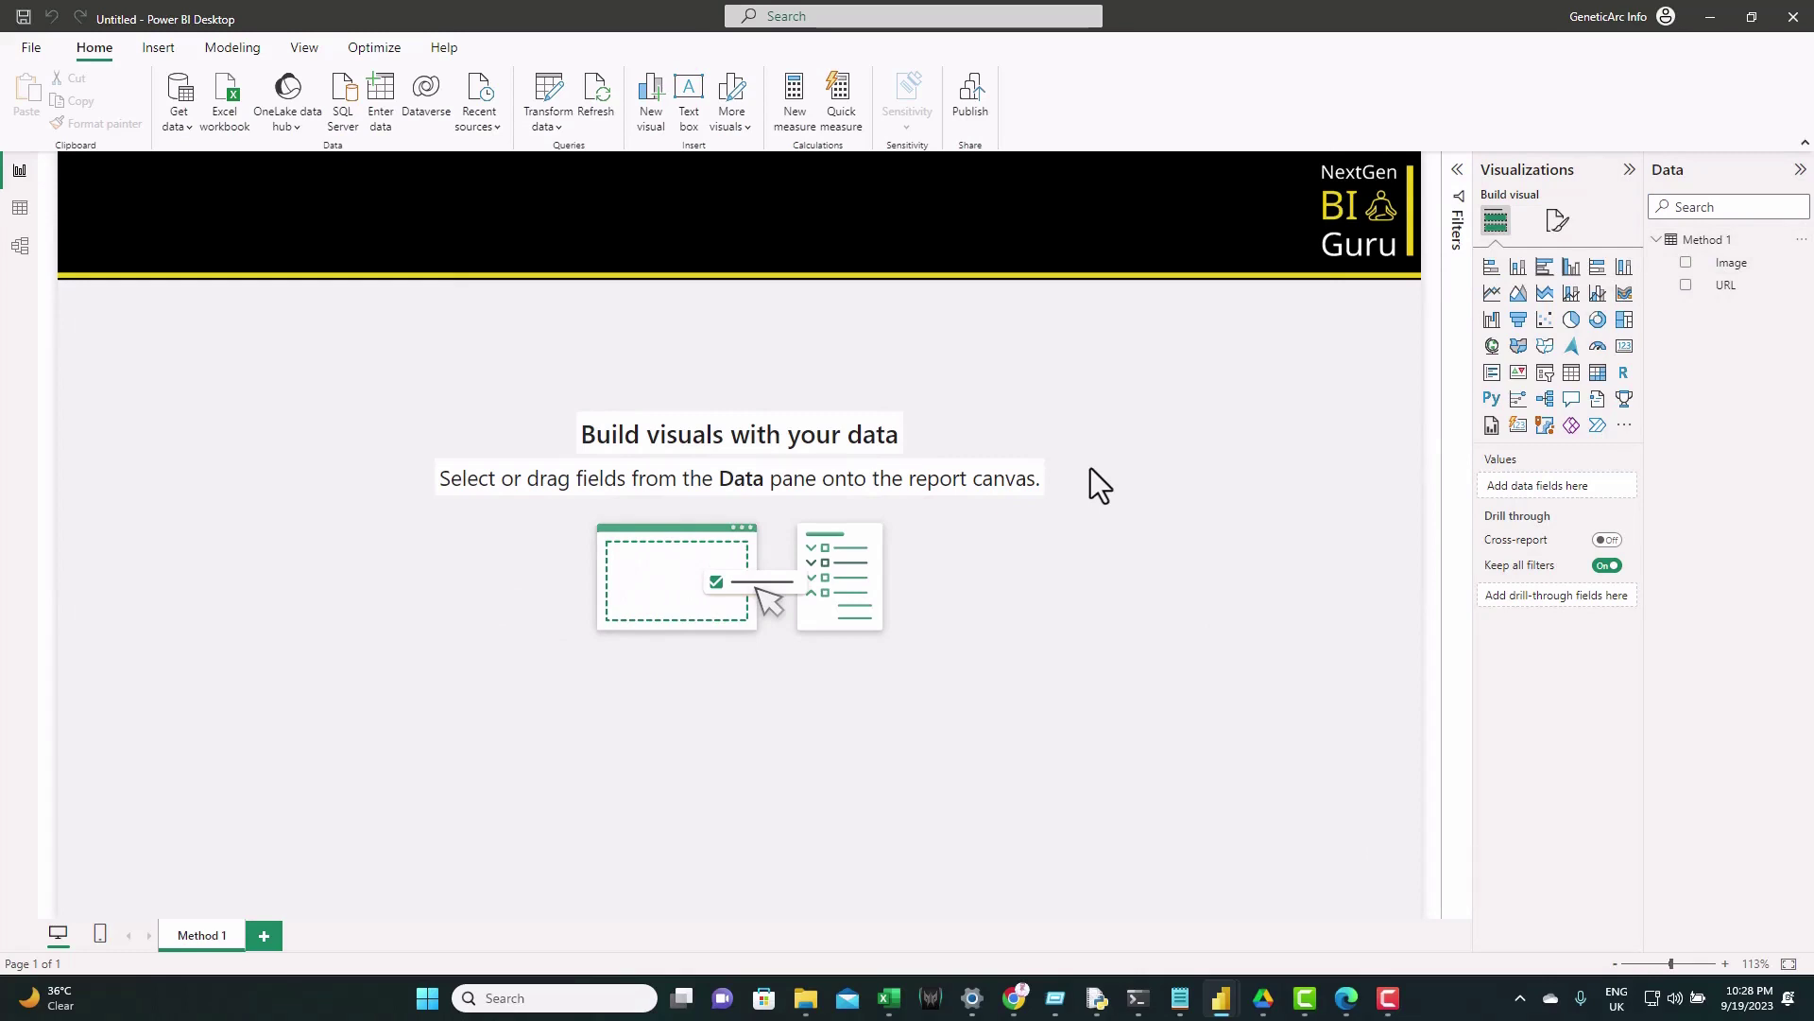
left_click(1625, 427)
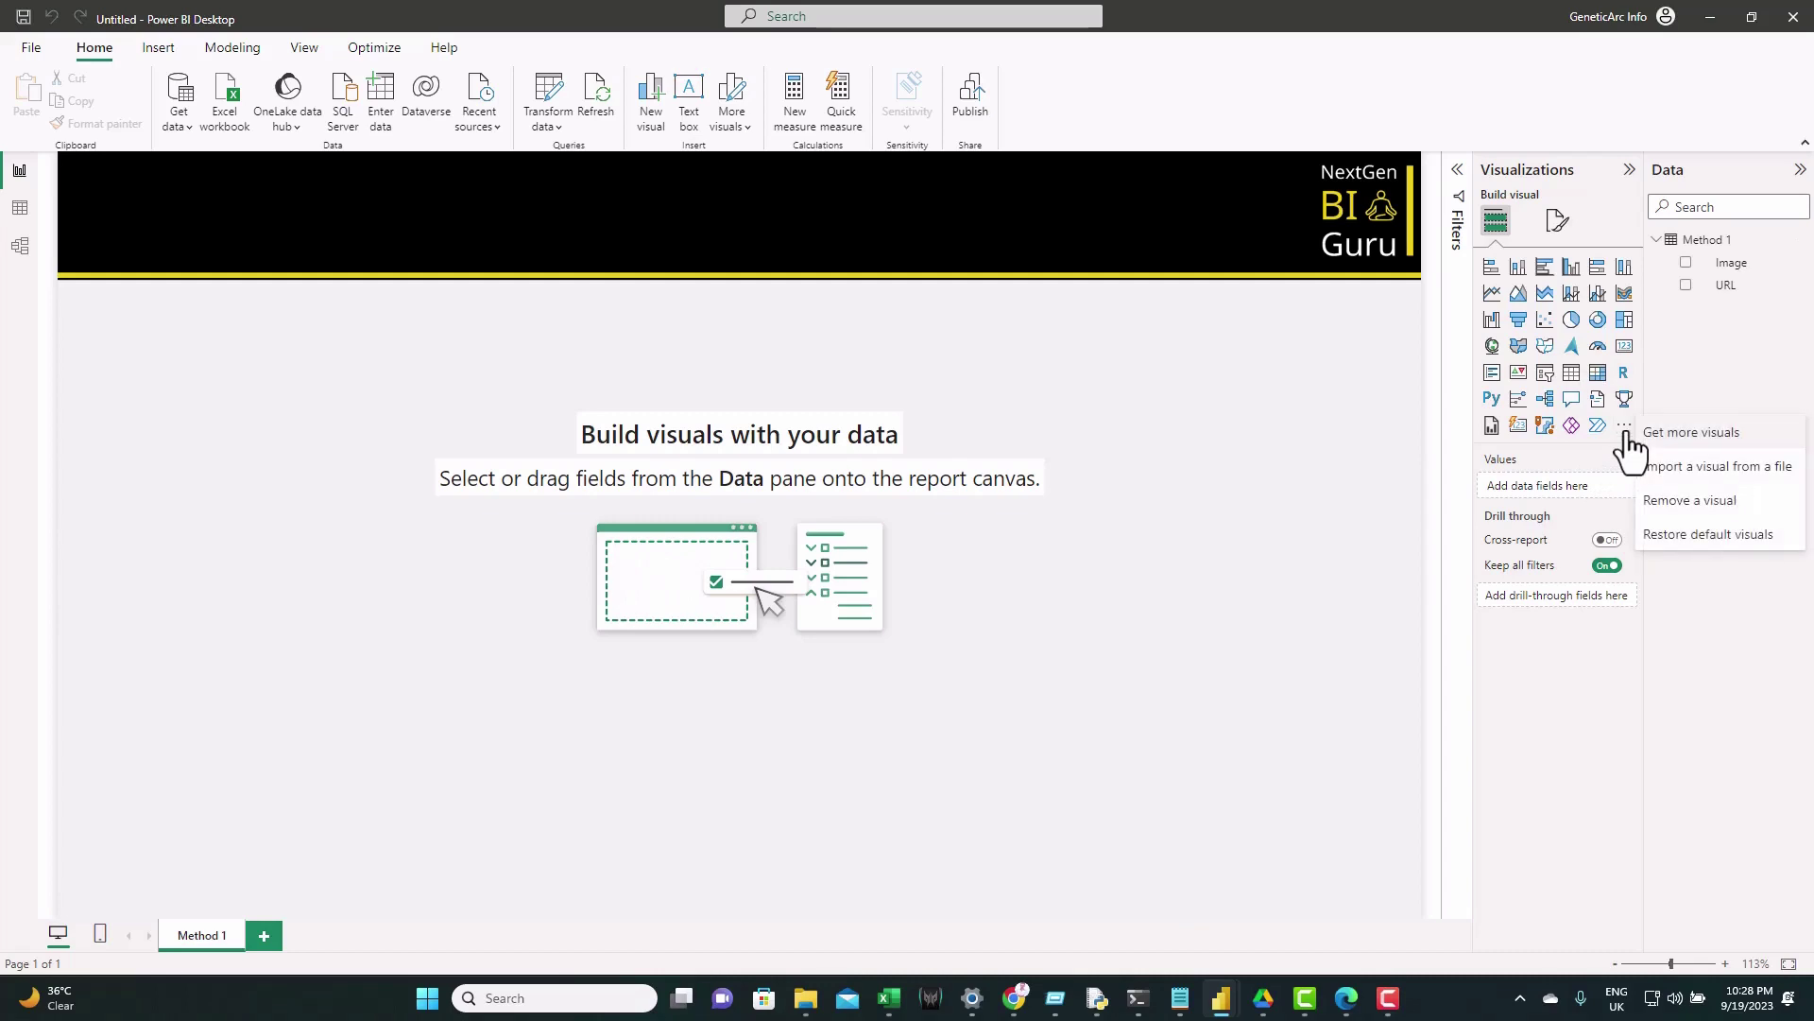
left_click(1678, 435)
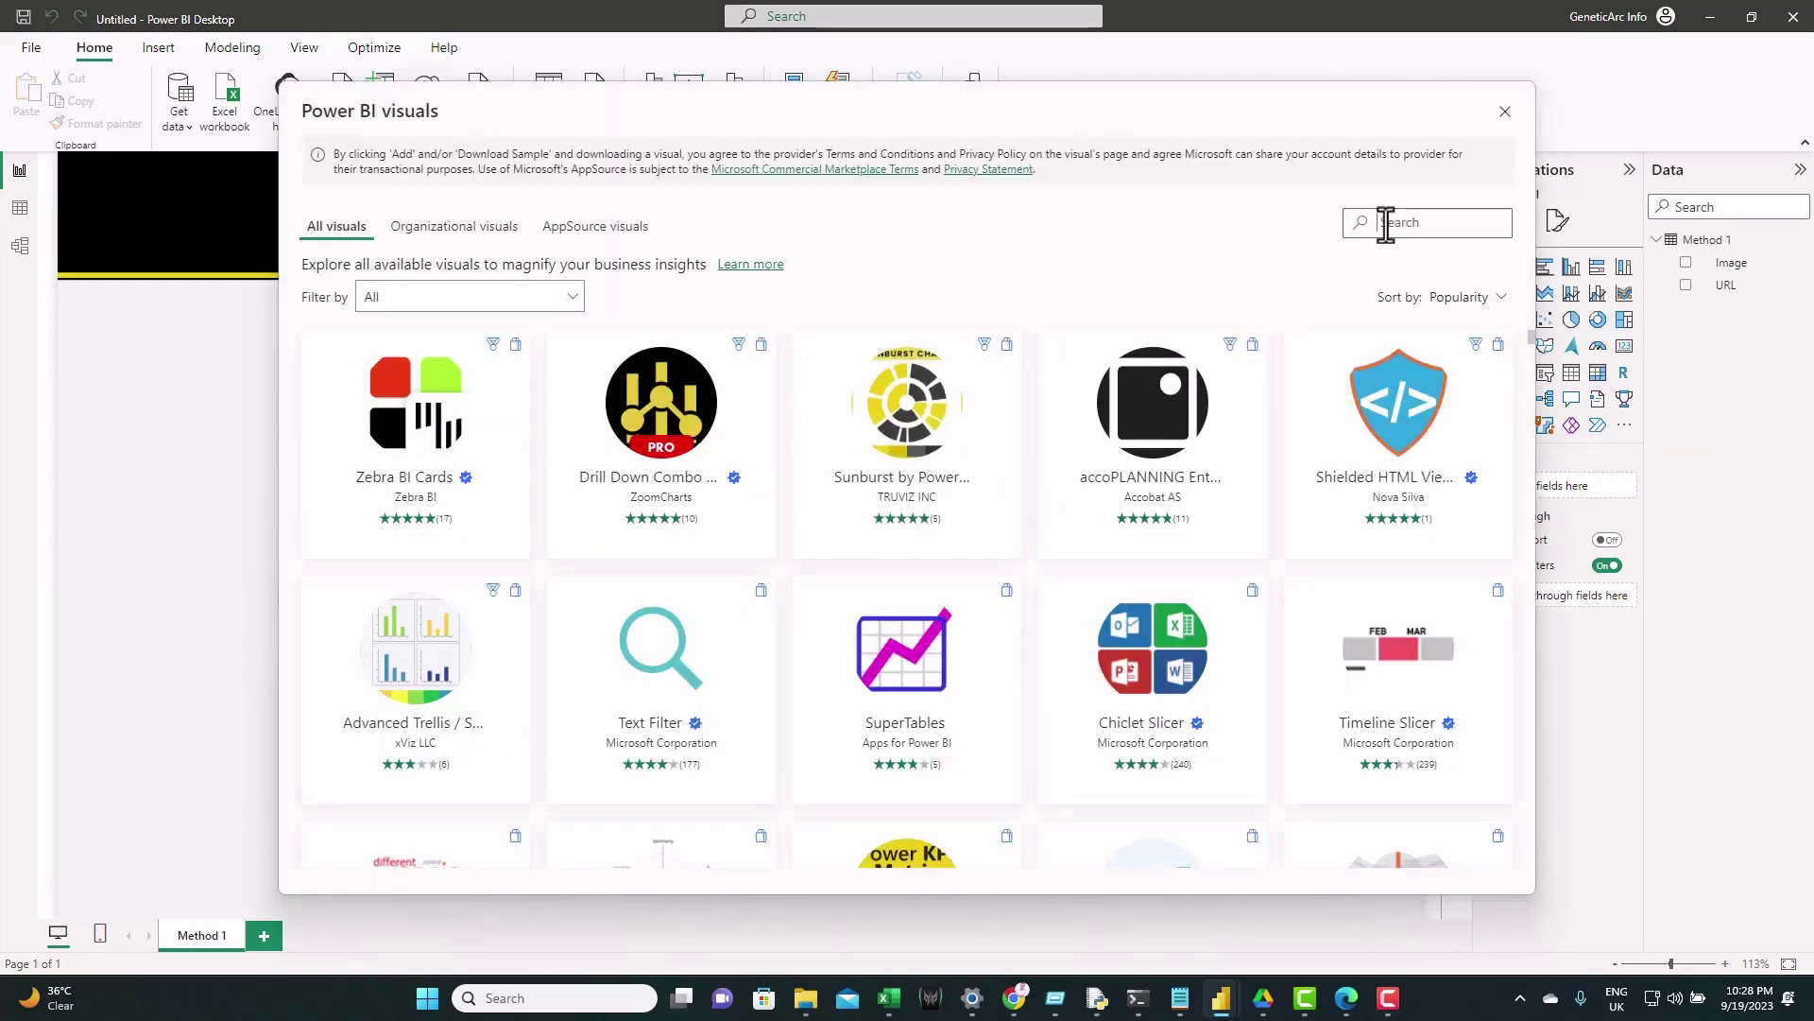
left_click(1385, 224)
type("imag")
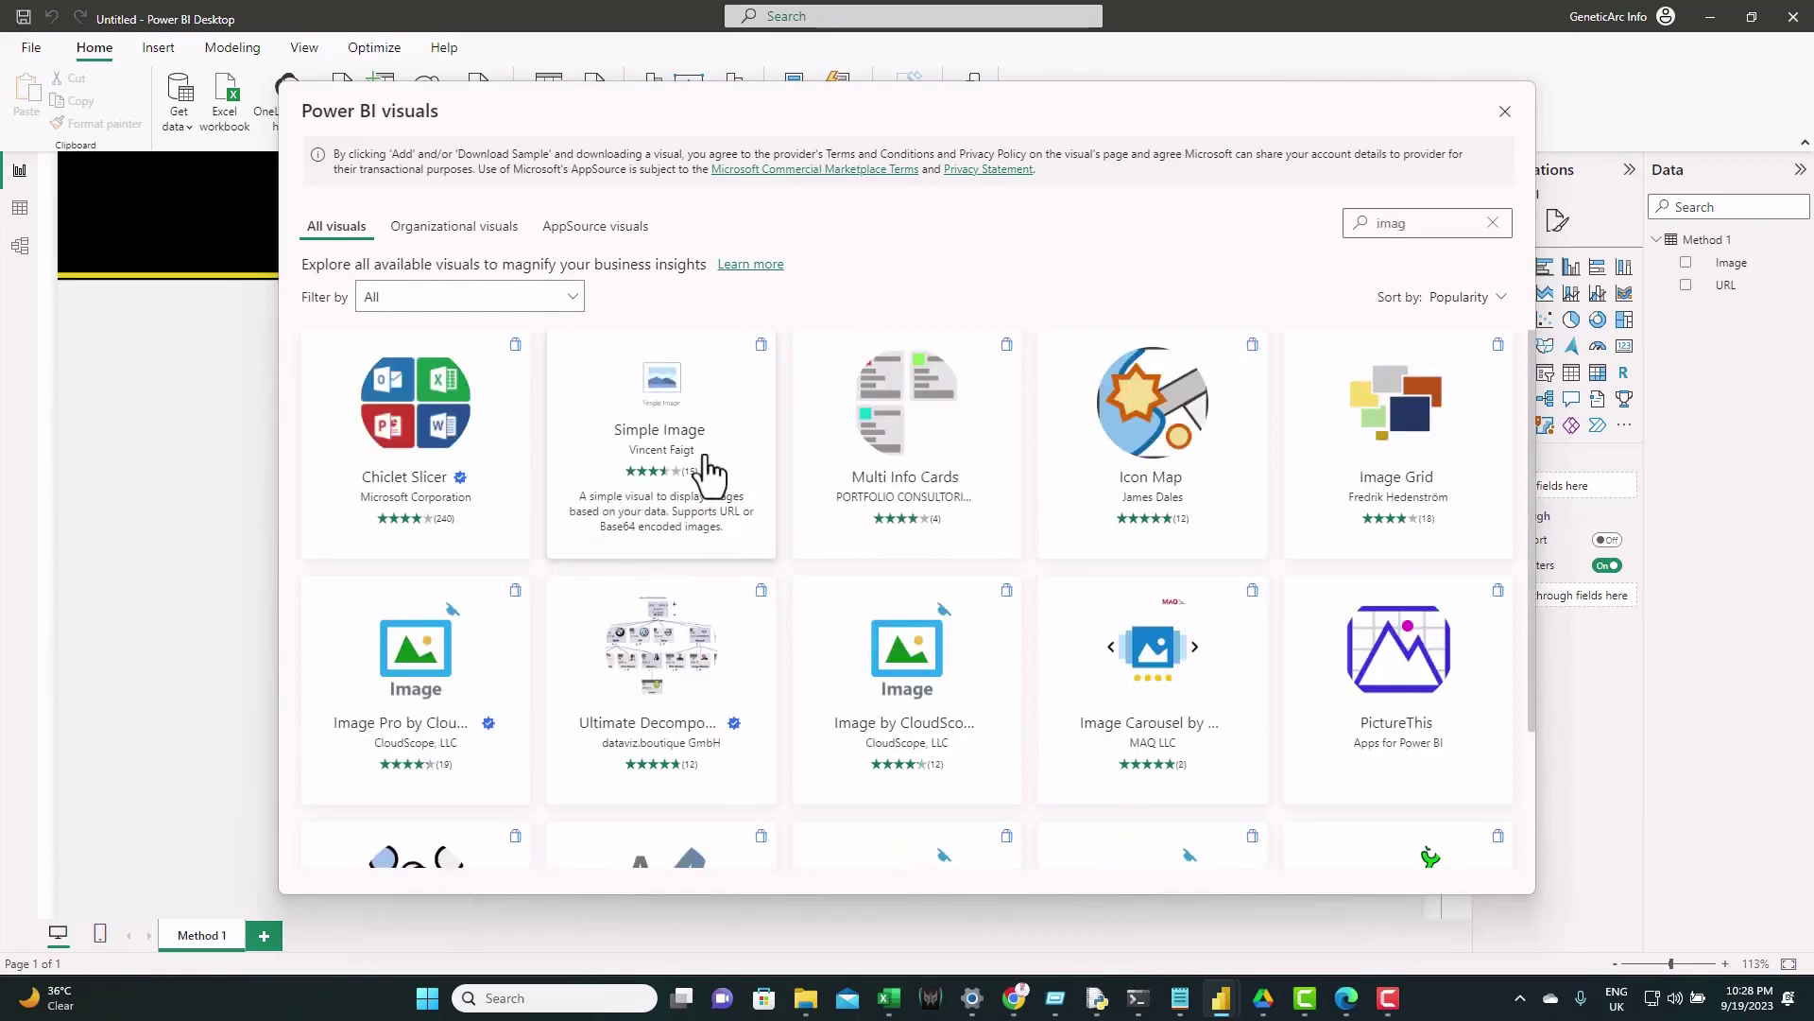
left_click(706, 470)
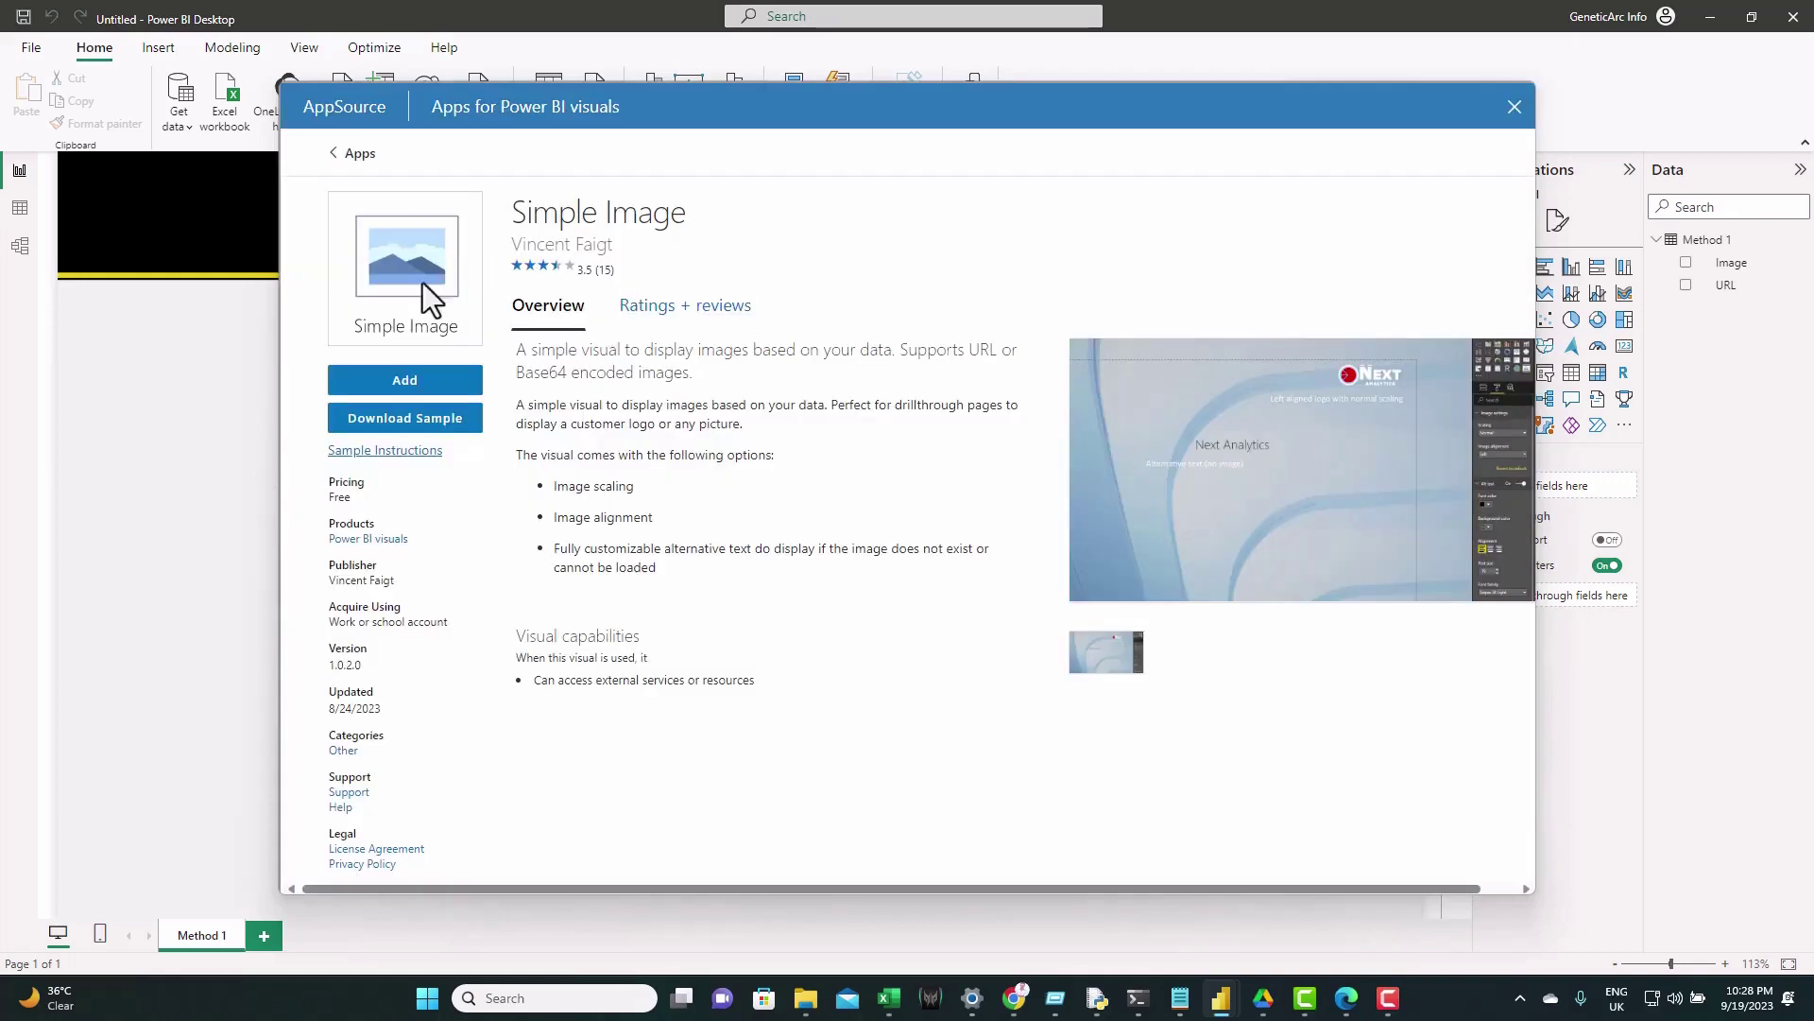
left_click(401, 380)
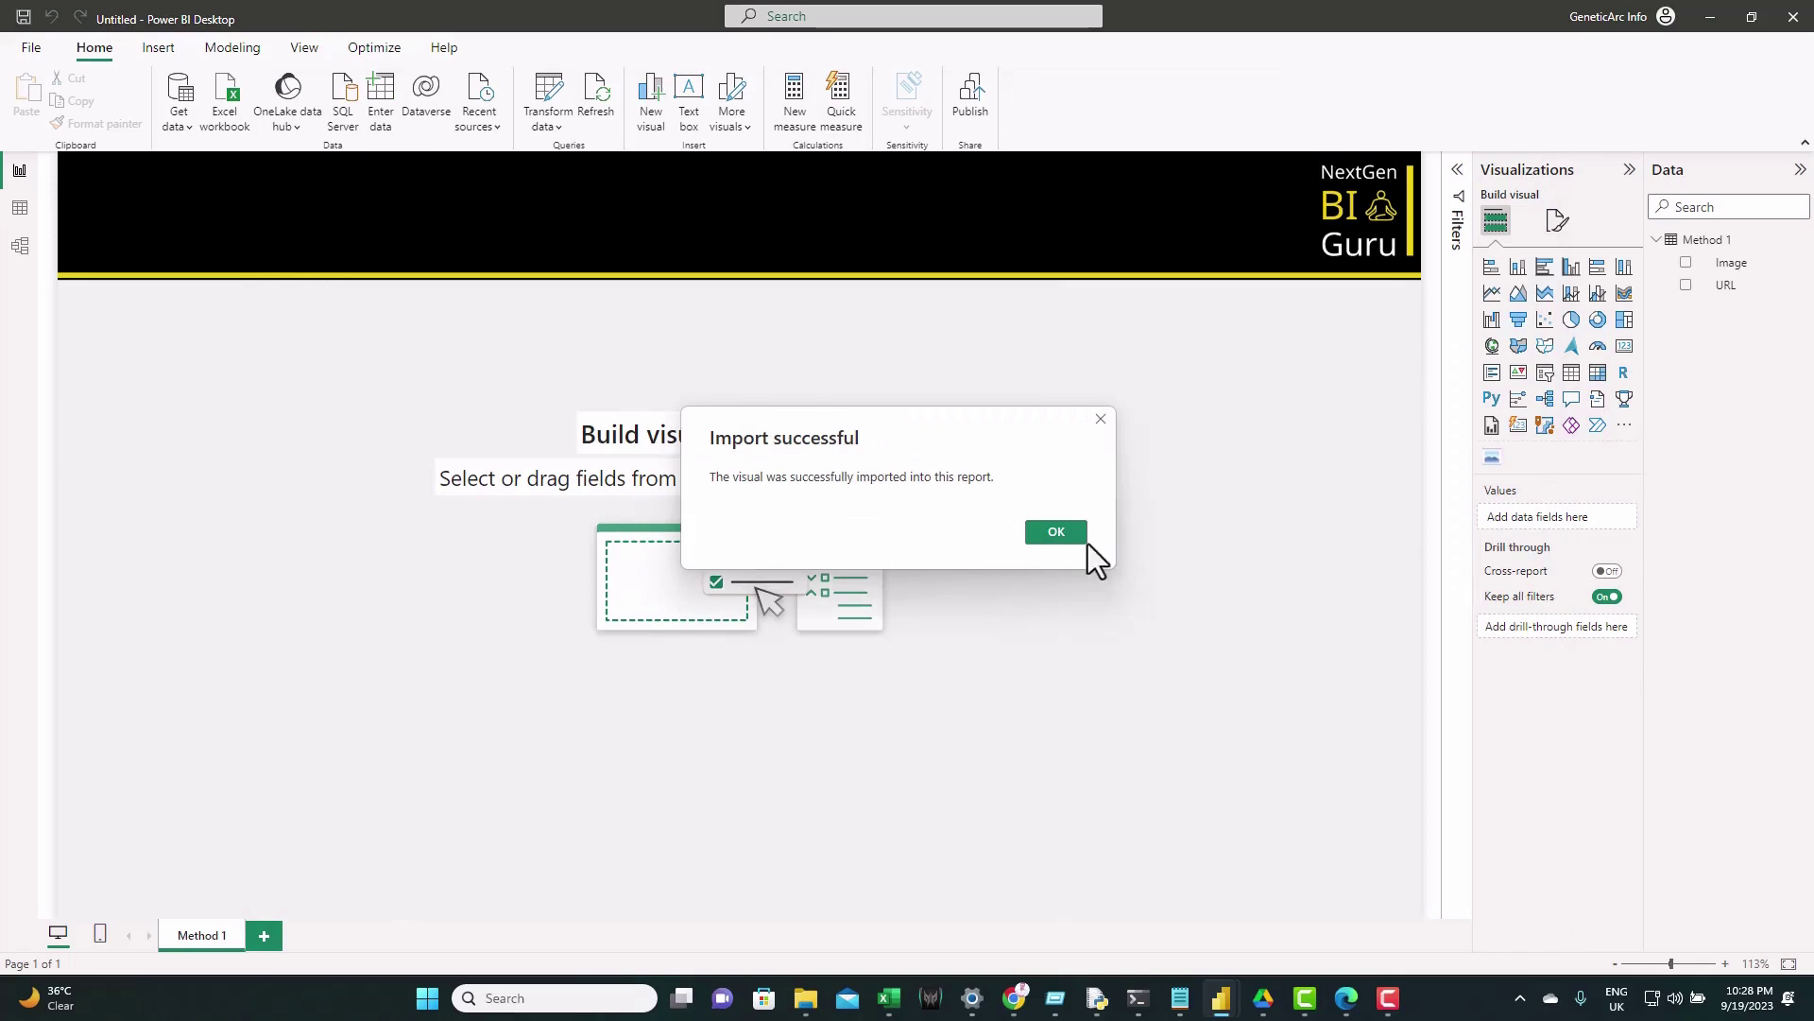
left_click(1056, 532)
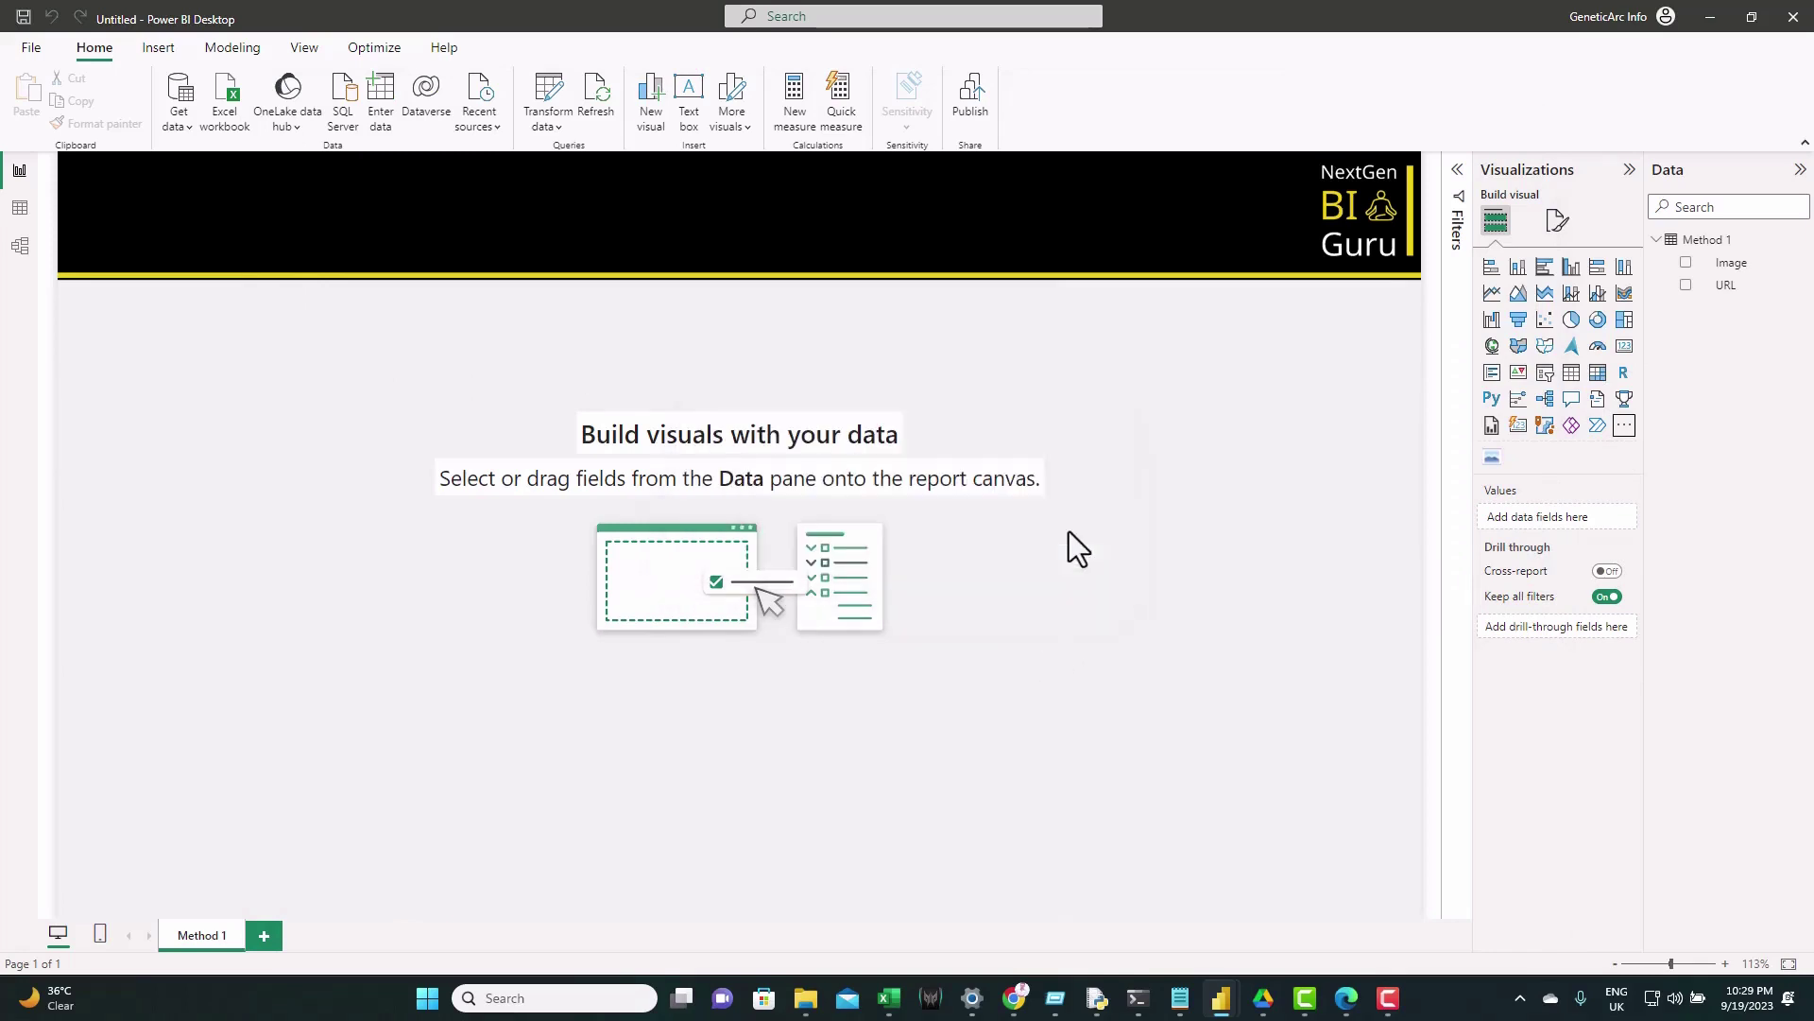
- Place a Simple Image visual, enlarge it into a wide frame, and bind the URL field
left_click(1493, 460)
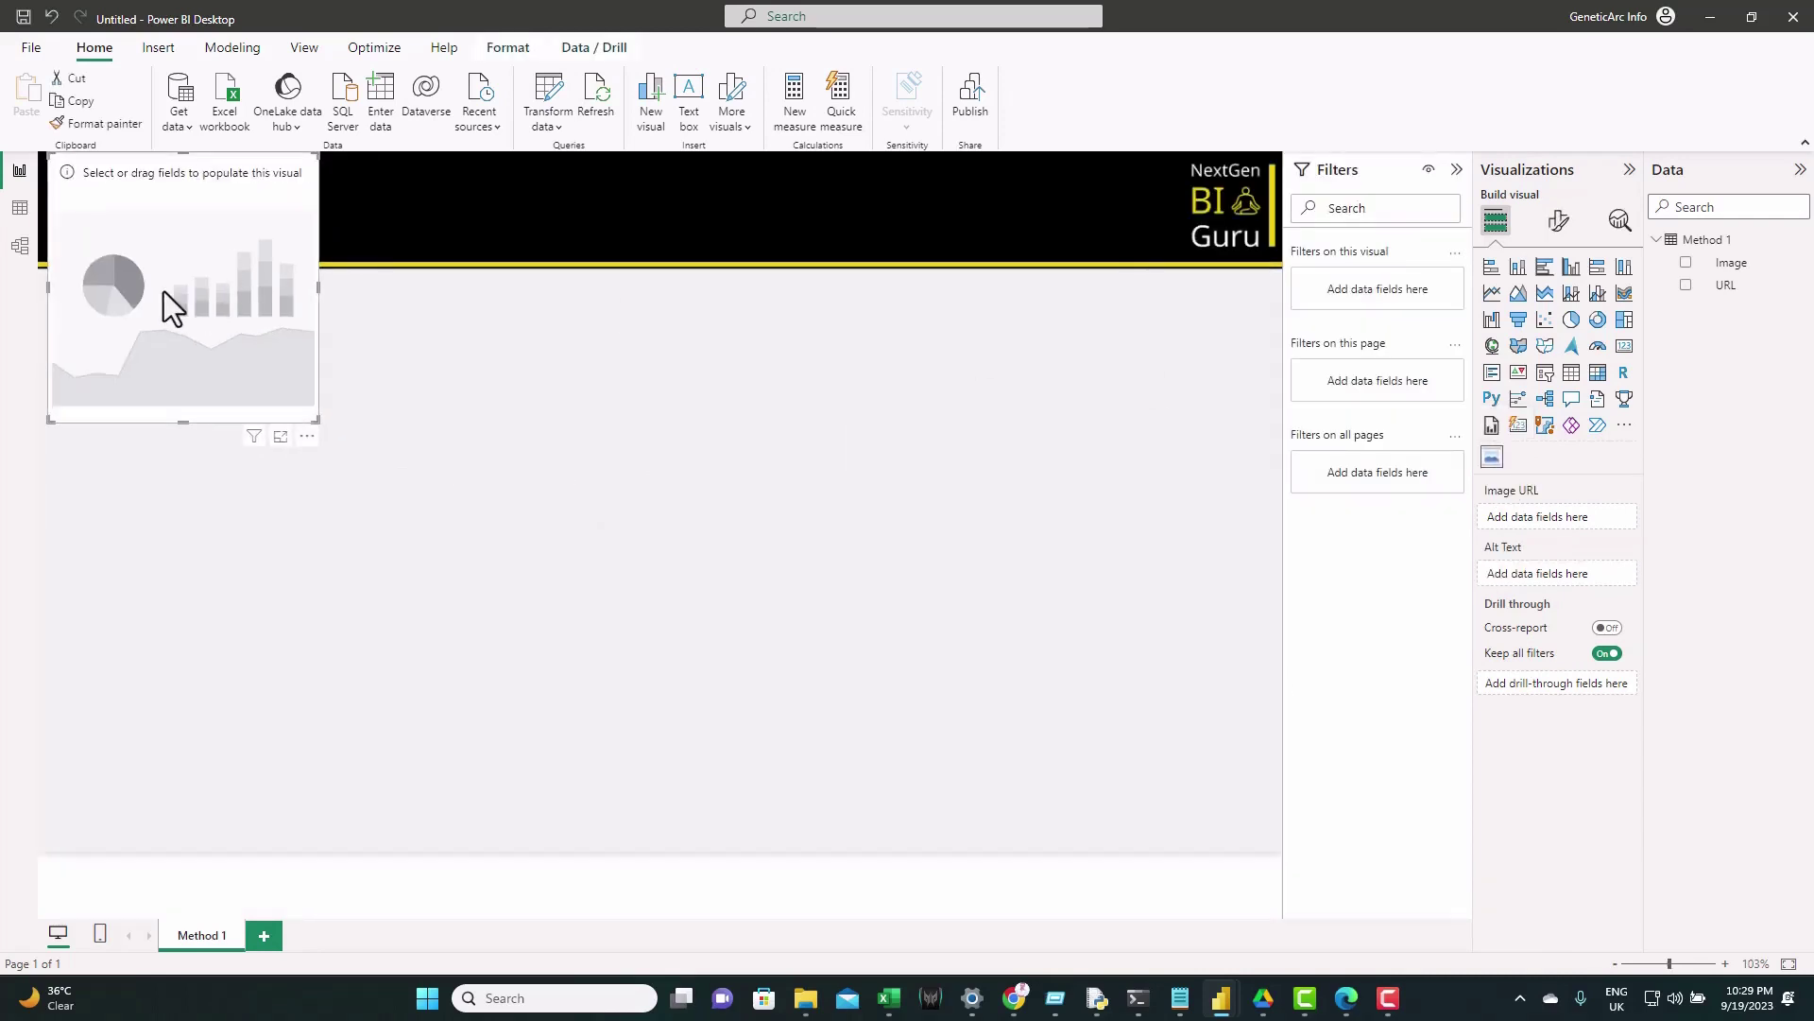
left_click_drag(162, 291, 308, 418)
left_click_drag(464, 553, 1264, 849)
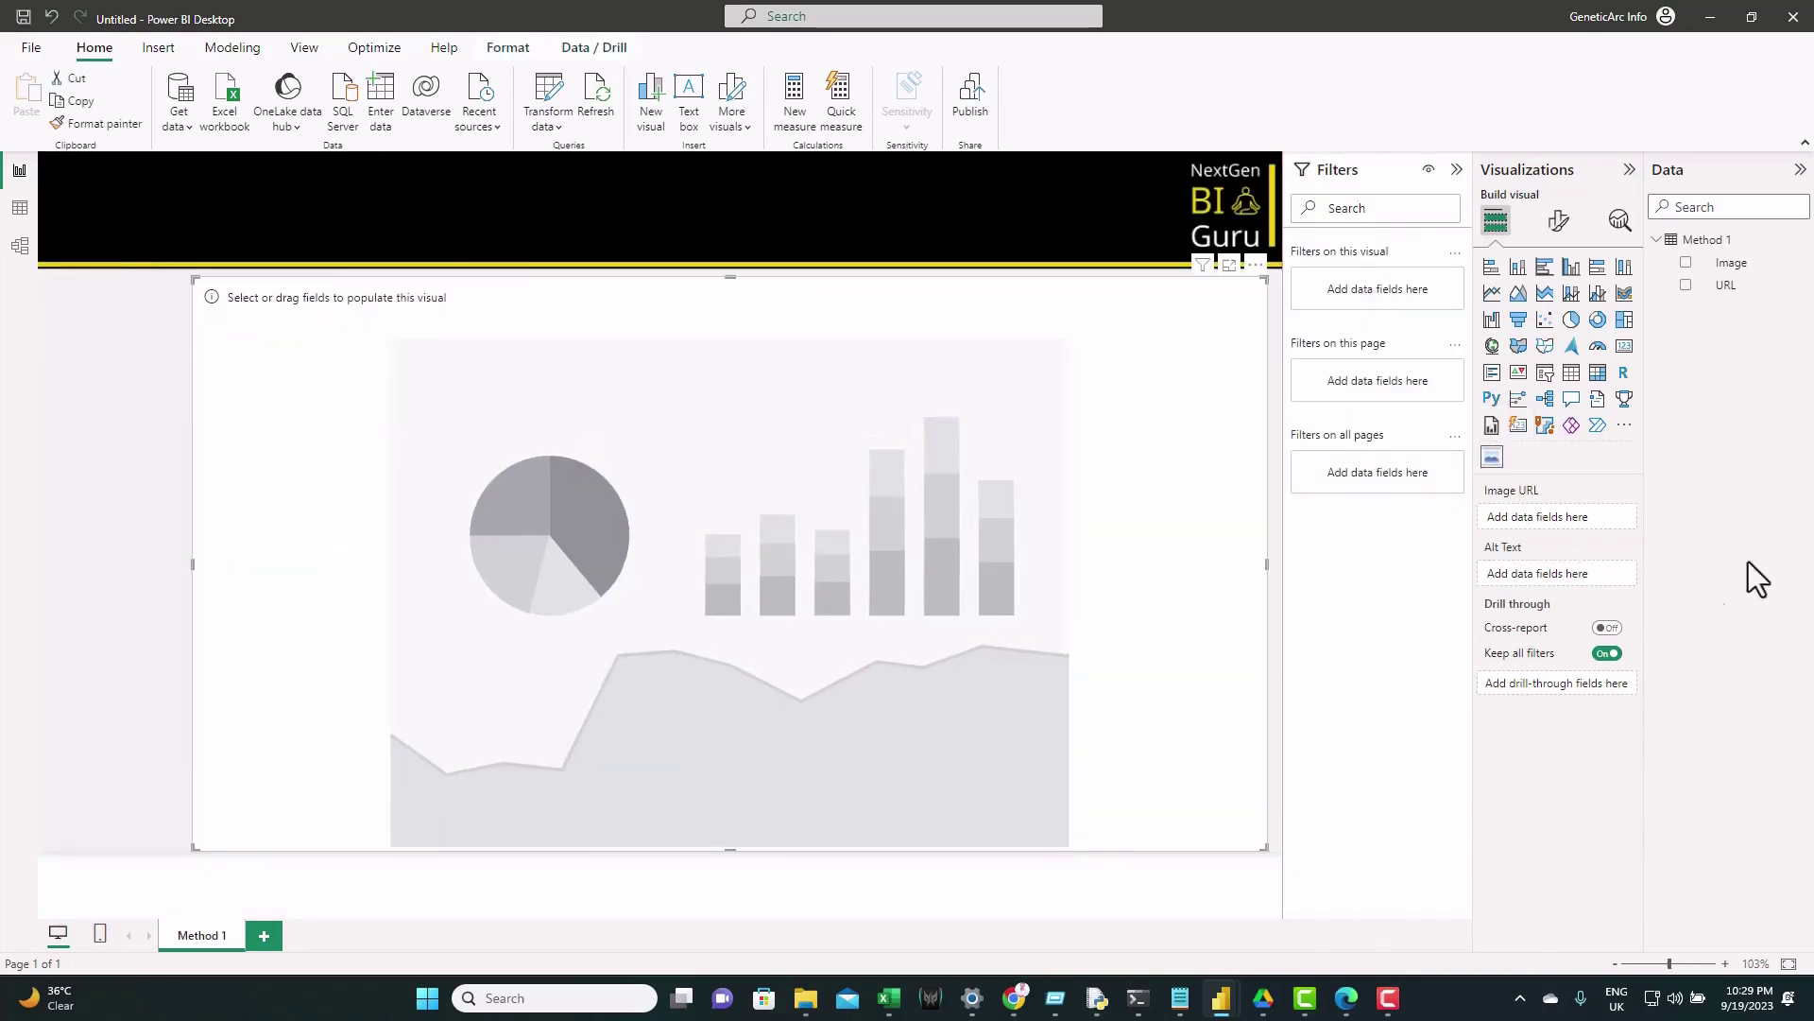
left_click(1686, 286)
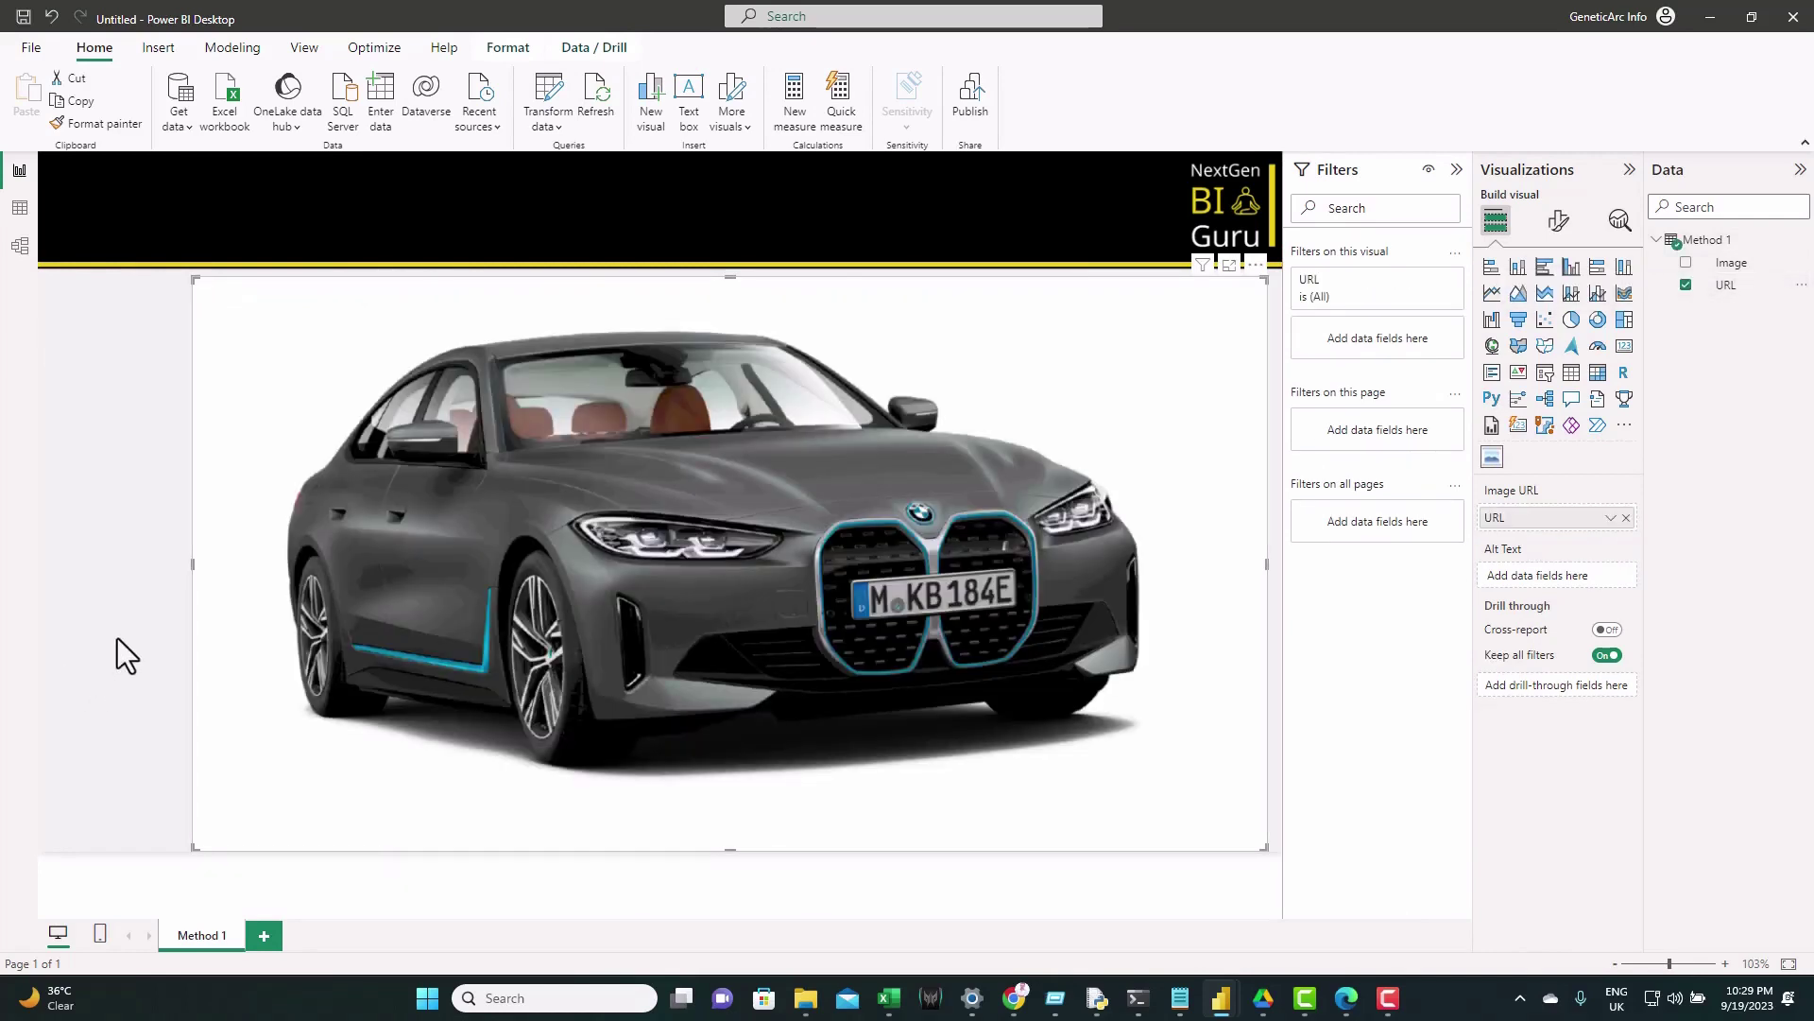
- Add a narrow Image slicer and toggle between BMW i and BMW XM to test the picture
left_click(1545, 373)
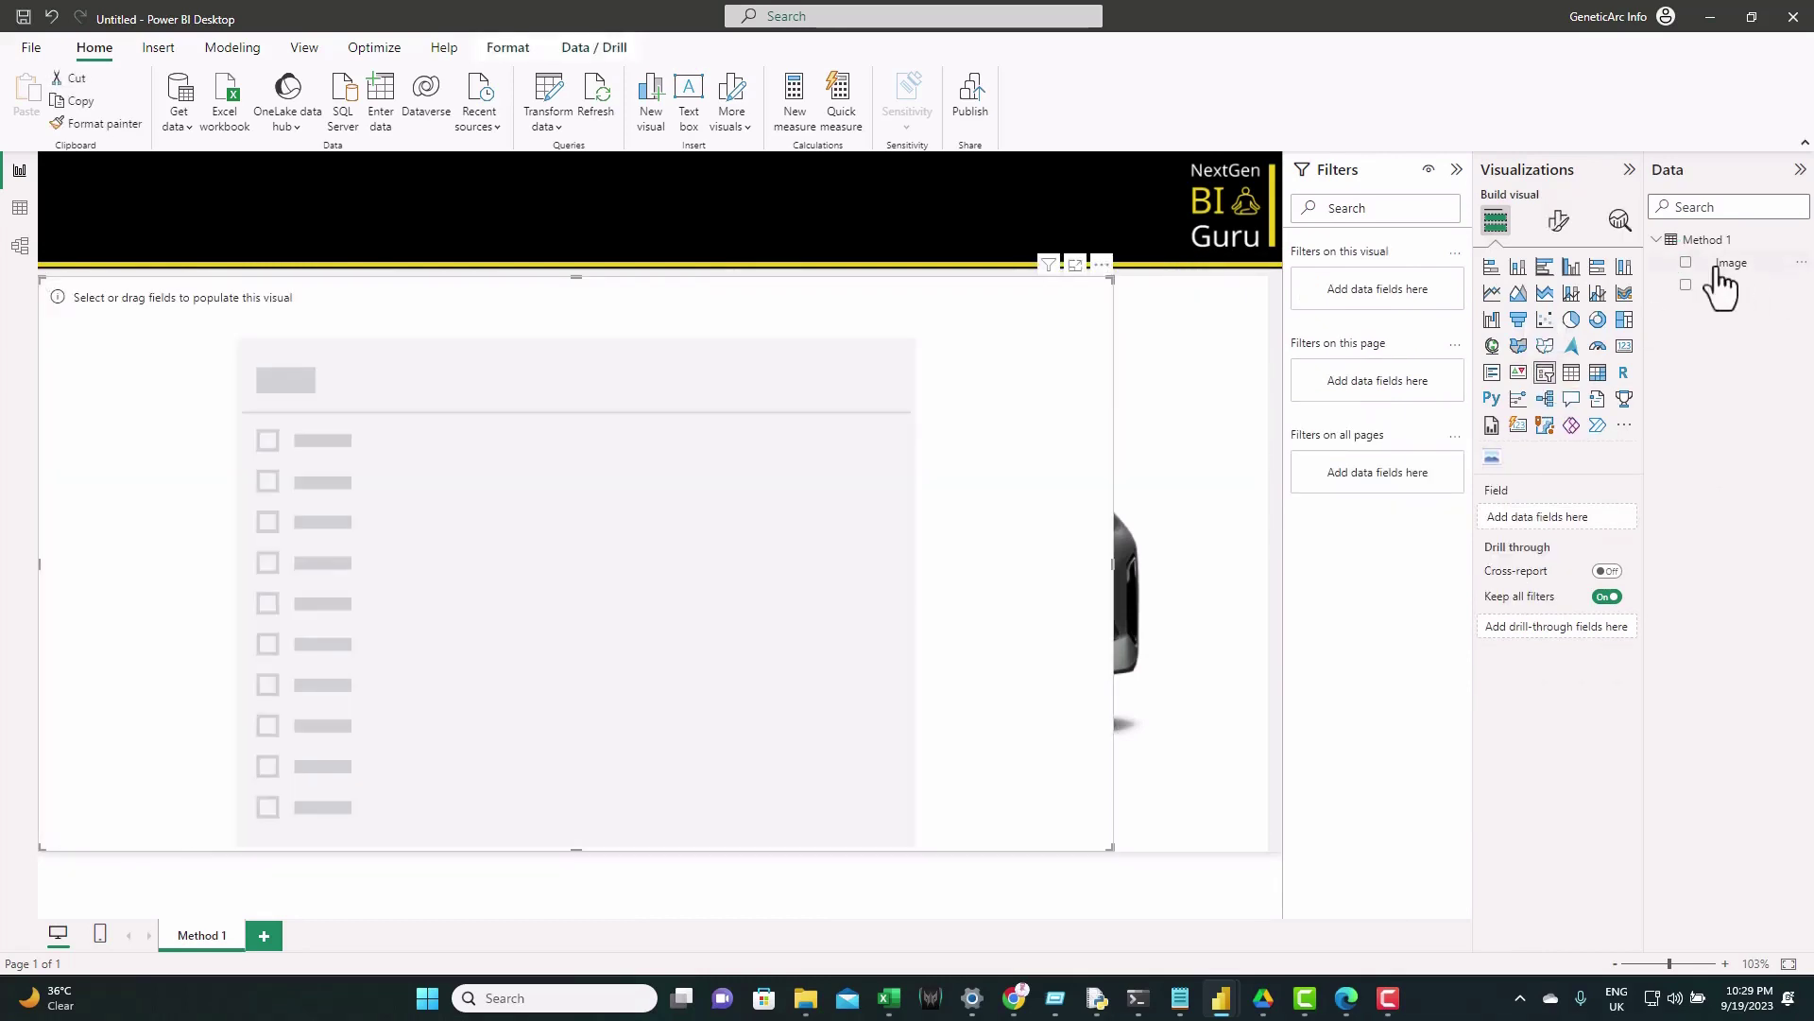
left_click(1701, 265)
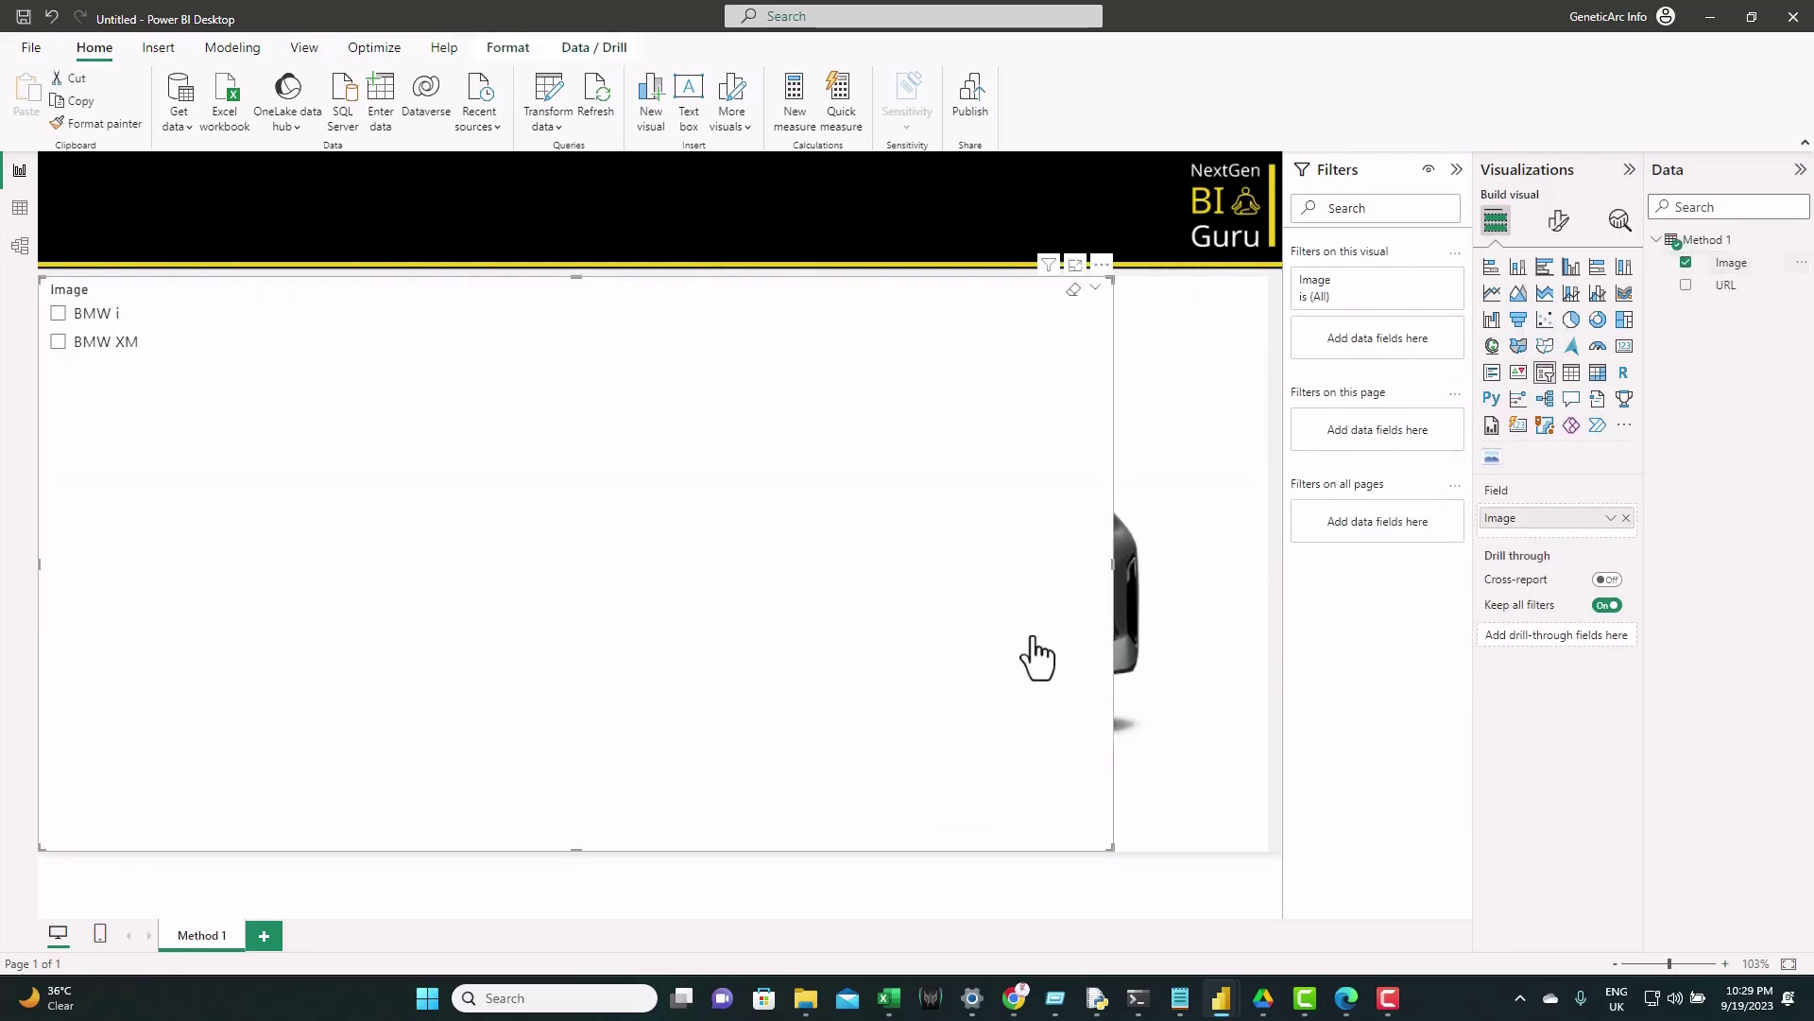
left_click_drag(1111, 565, 183, 591)
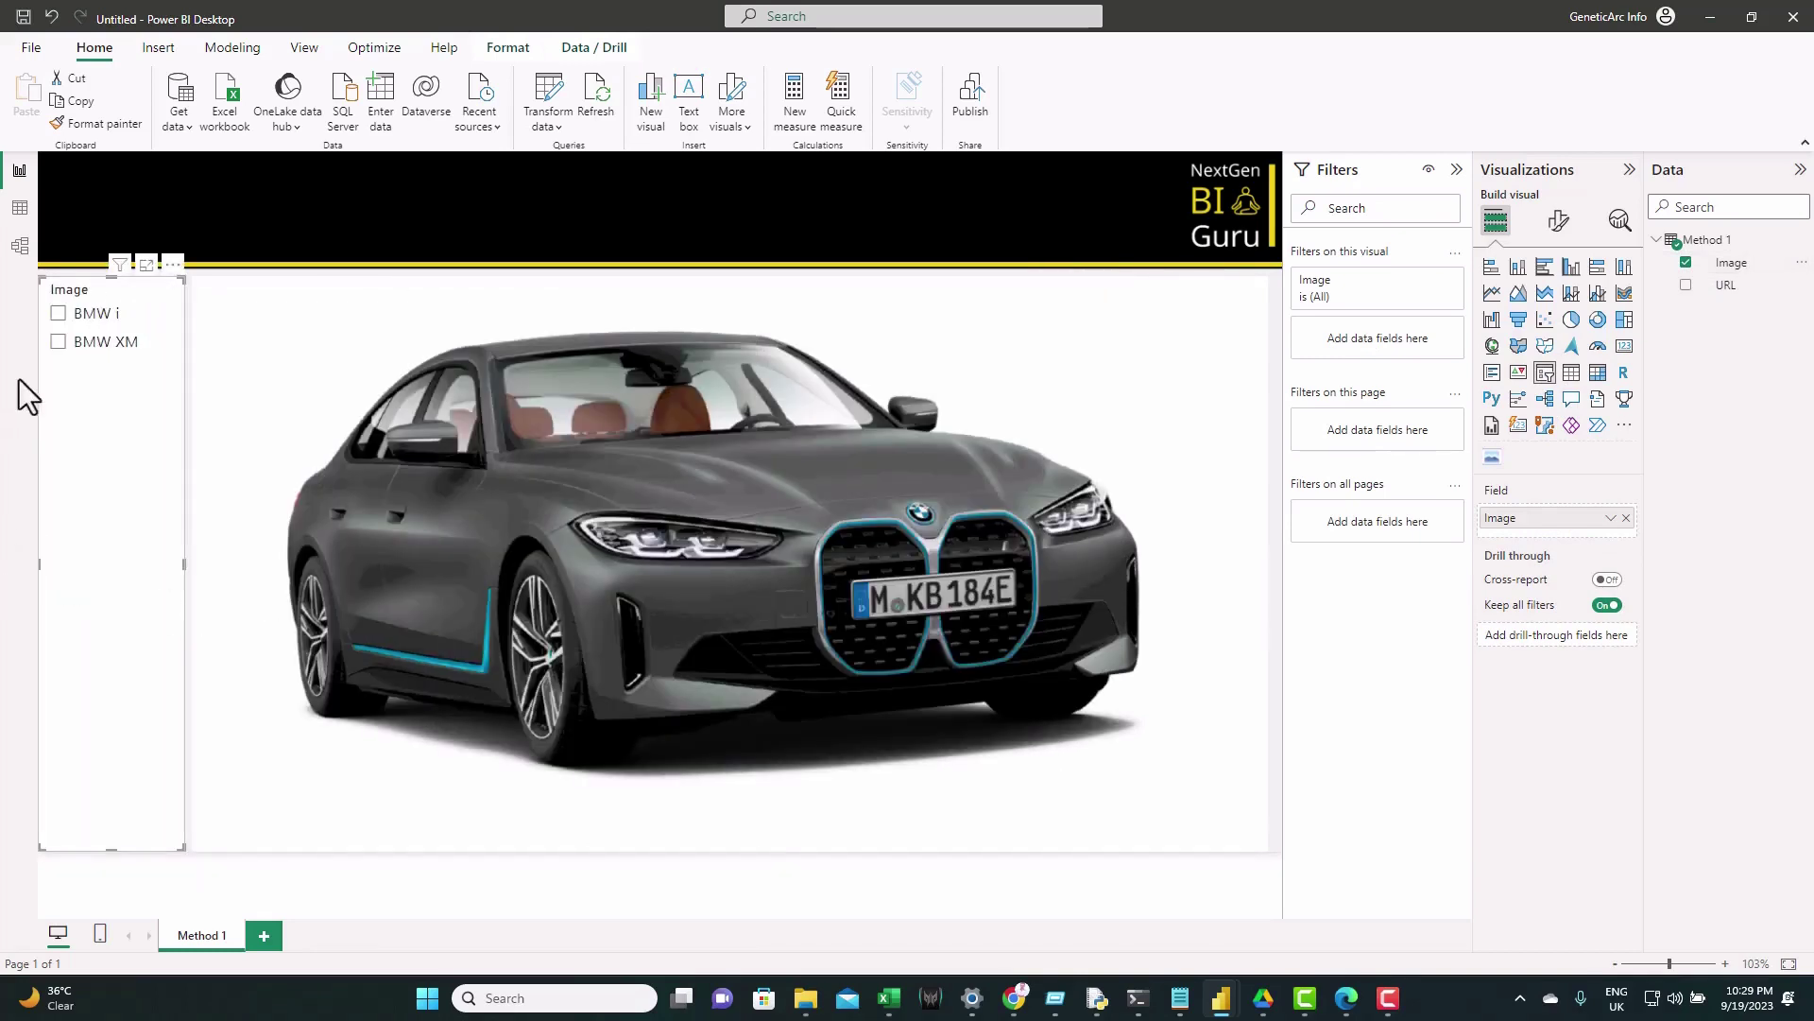
left_click(58, 315)
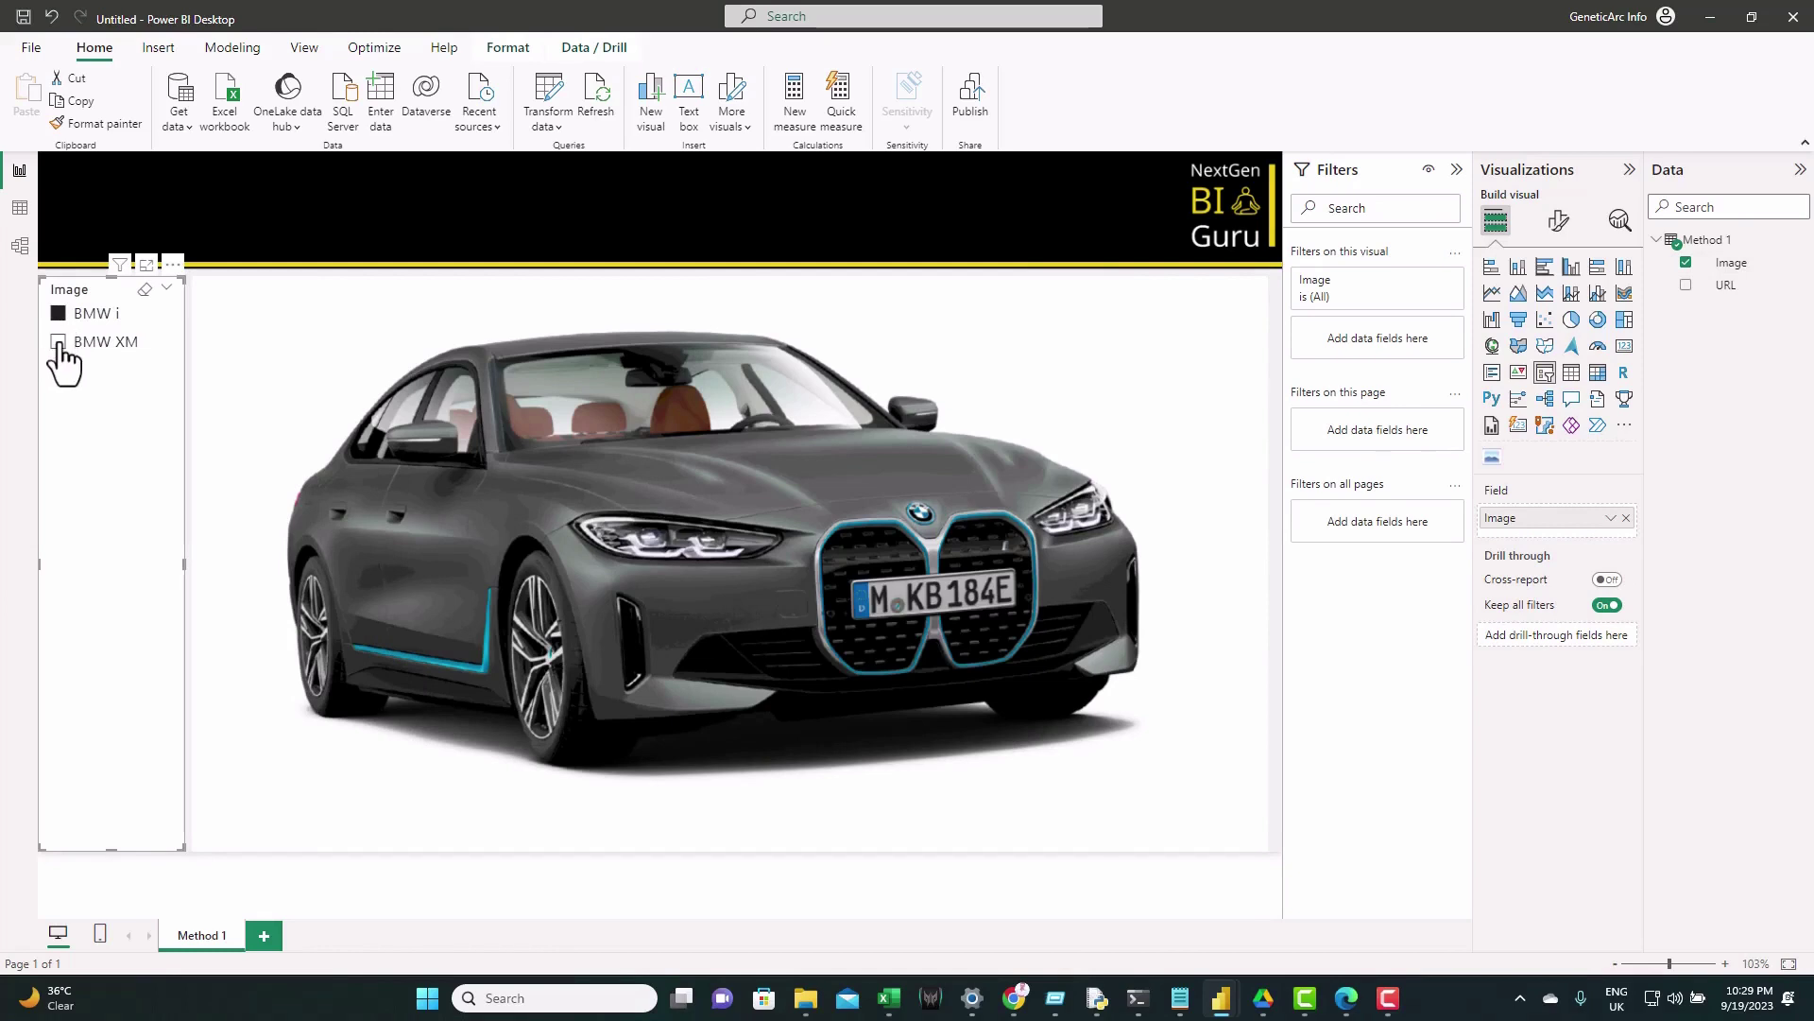
left_click(57, 342)
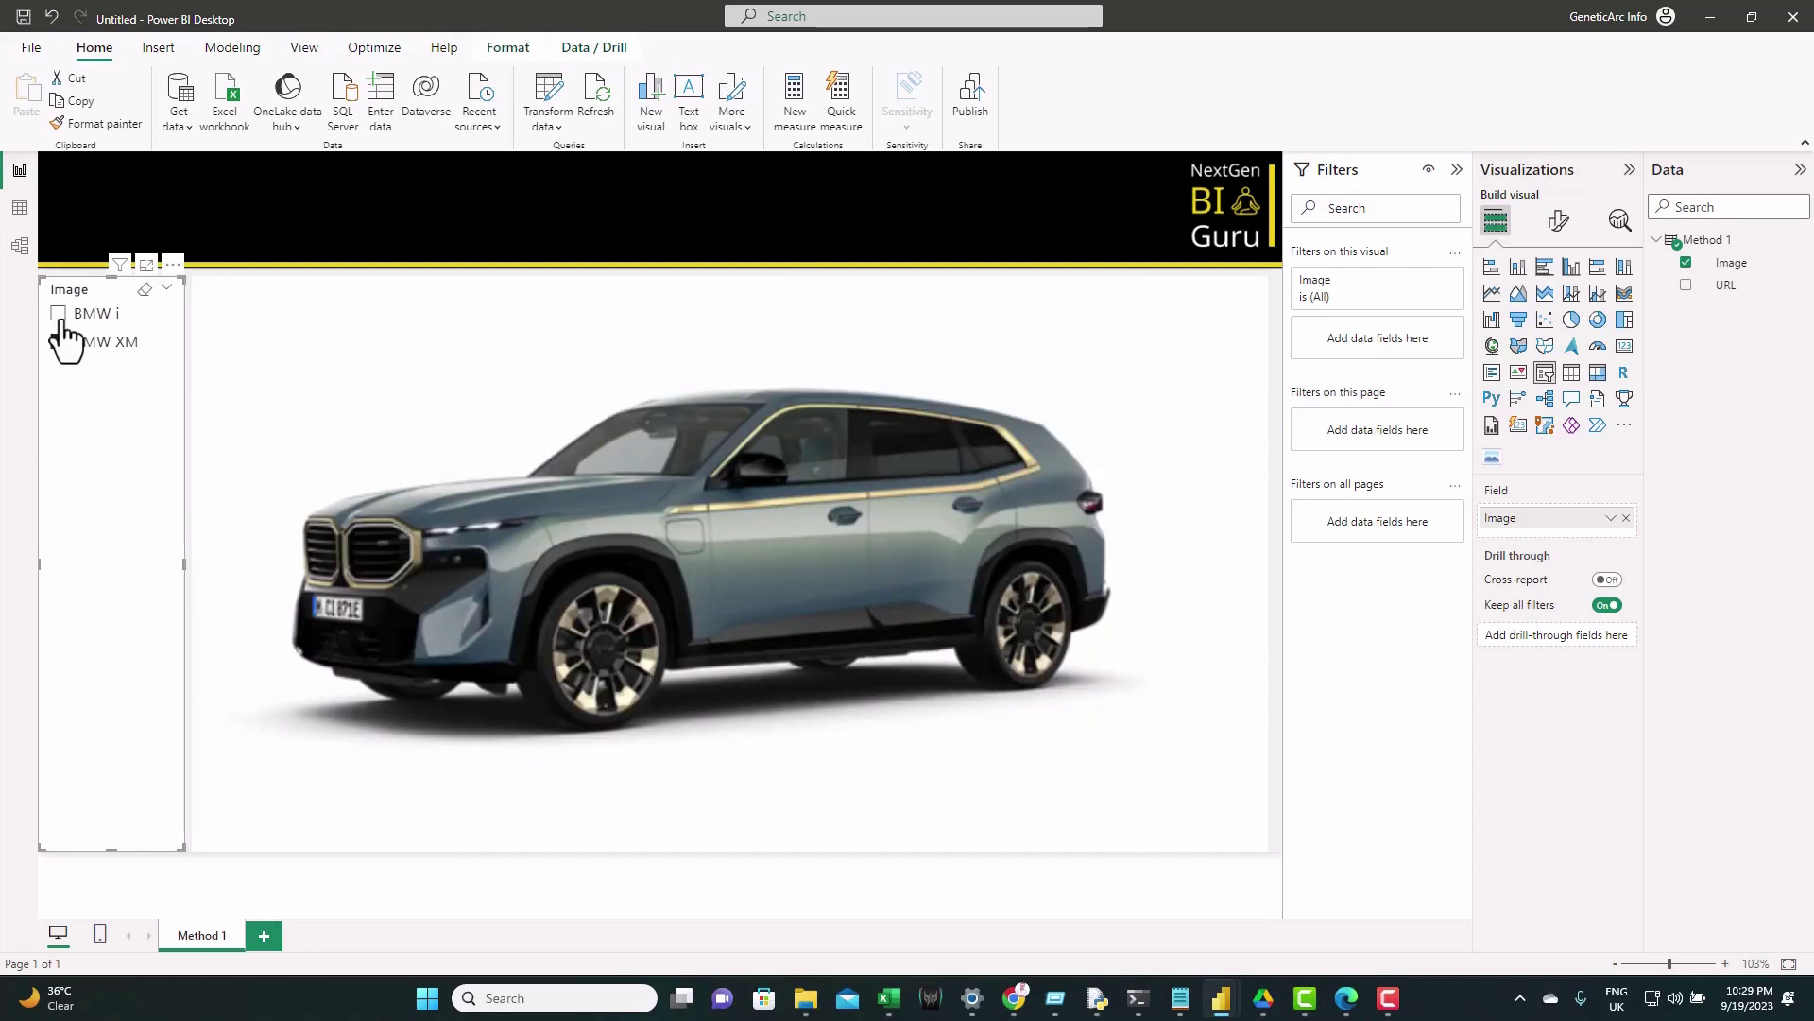
left_click(59, 318)
left_click(58, 342)
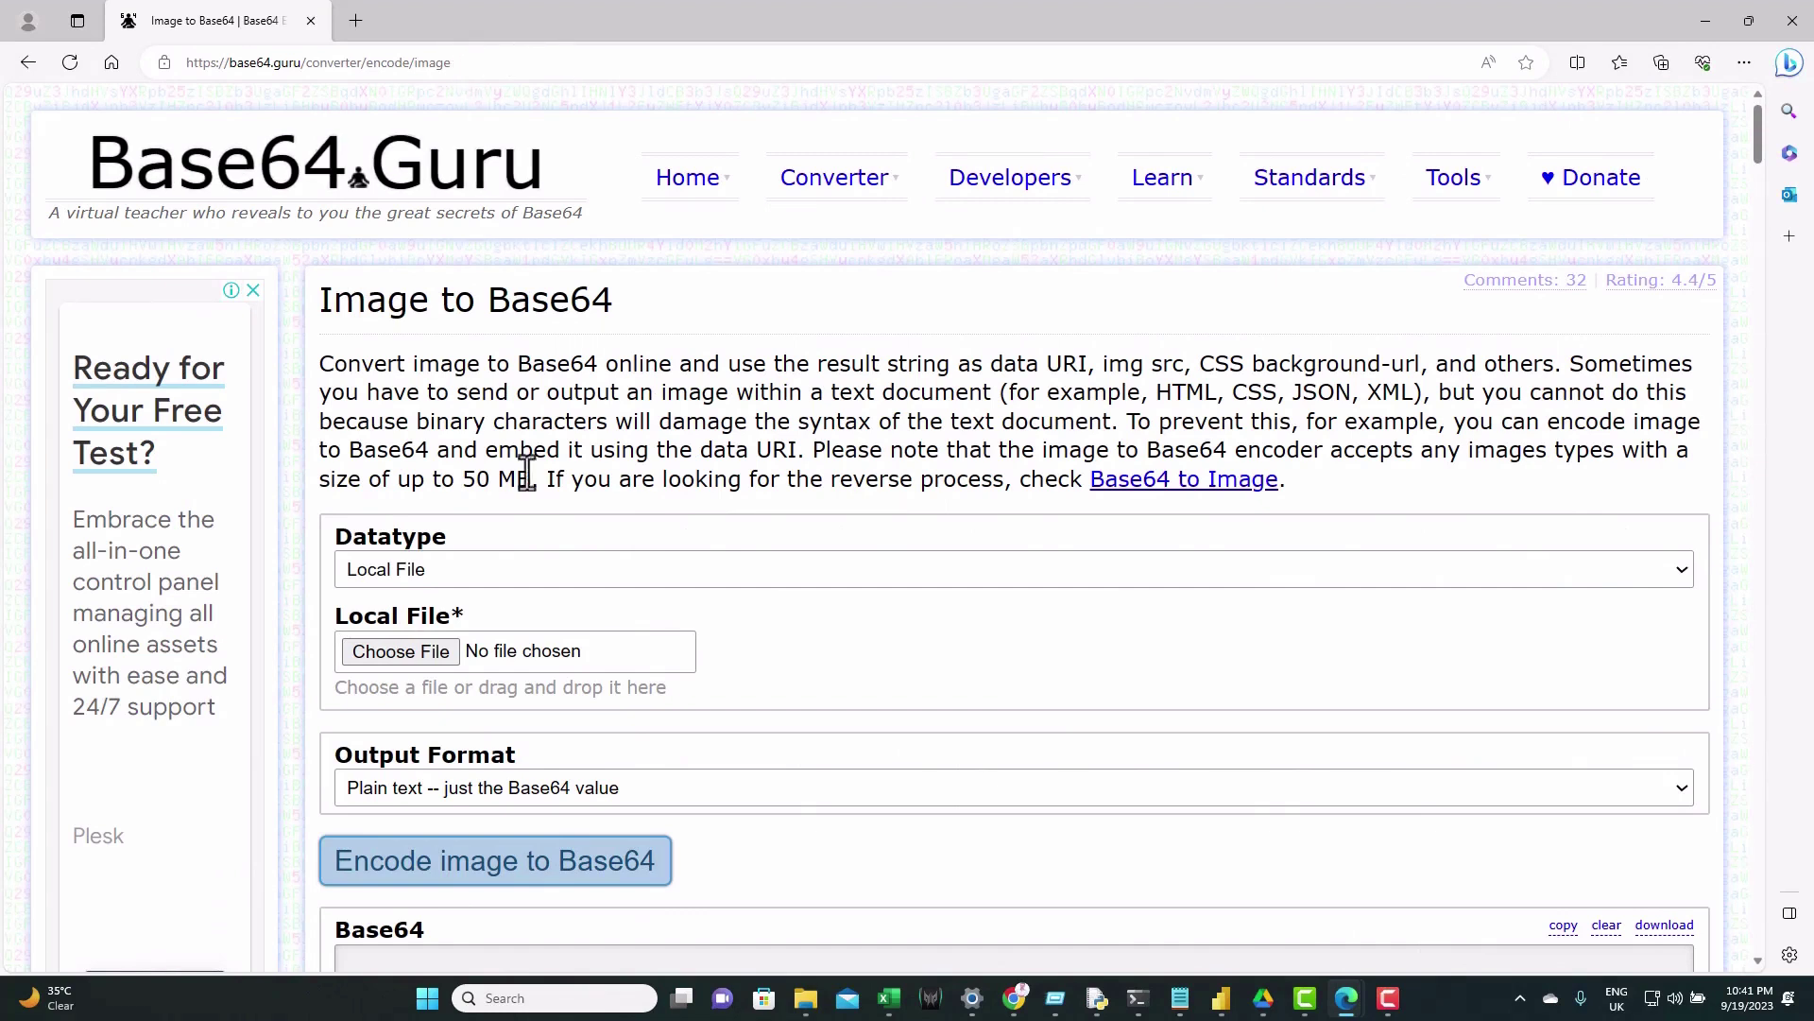
- Encode BMW M.png to Base64 and copy the resulting text string
left_click(423, 655)
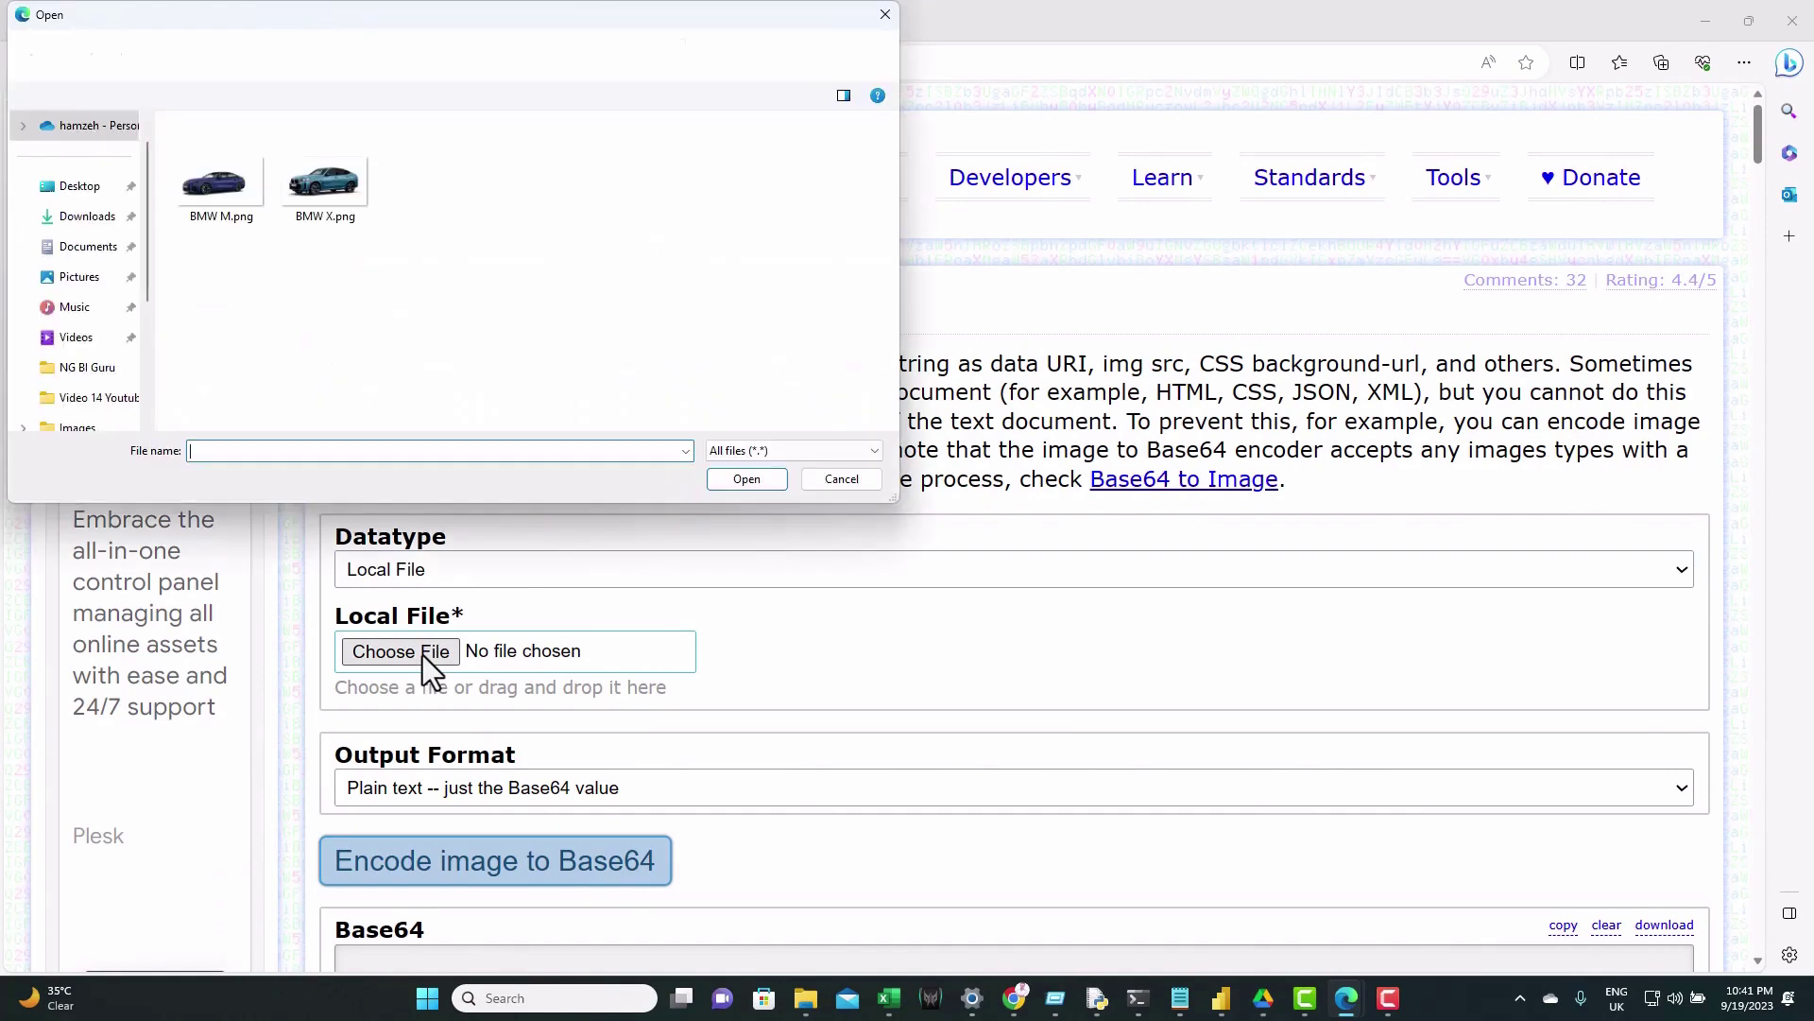
double_click(224, 184)
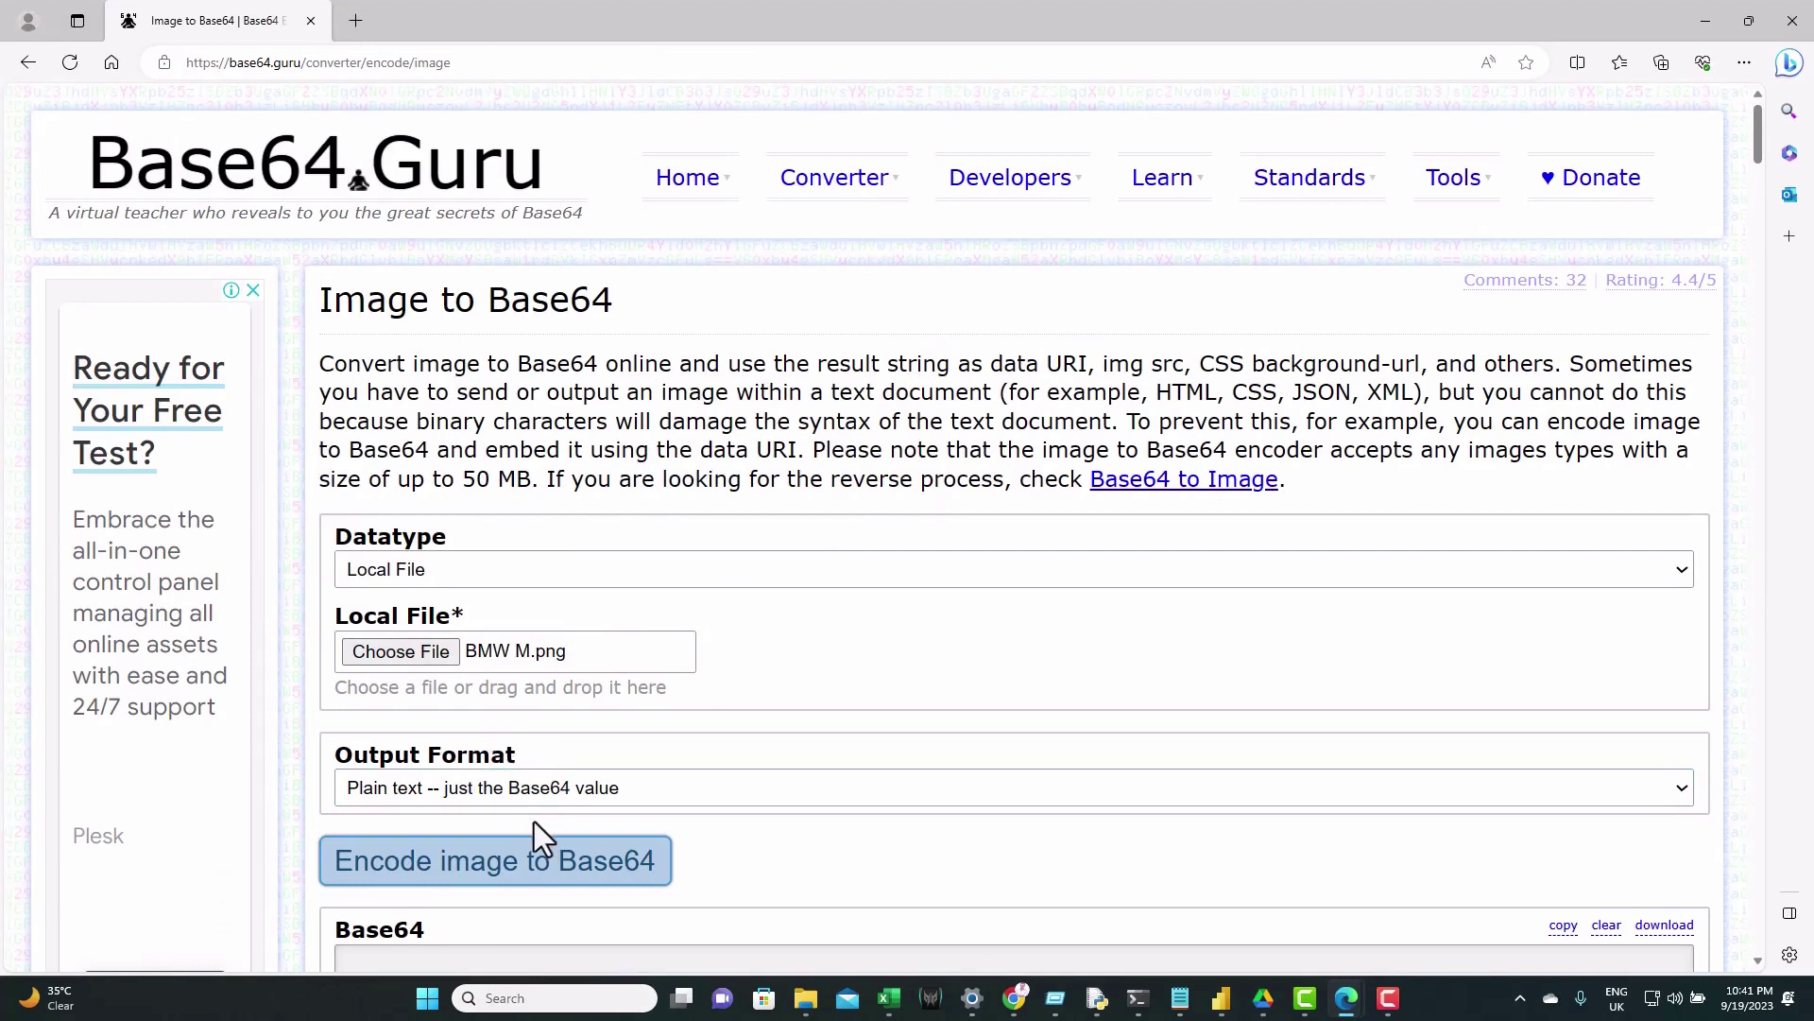
left_click(493, 874)
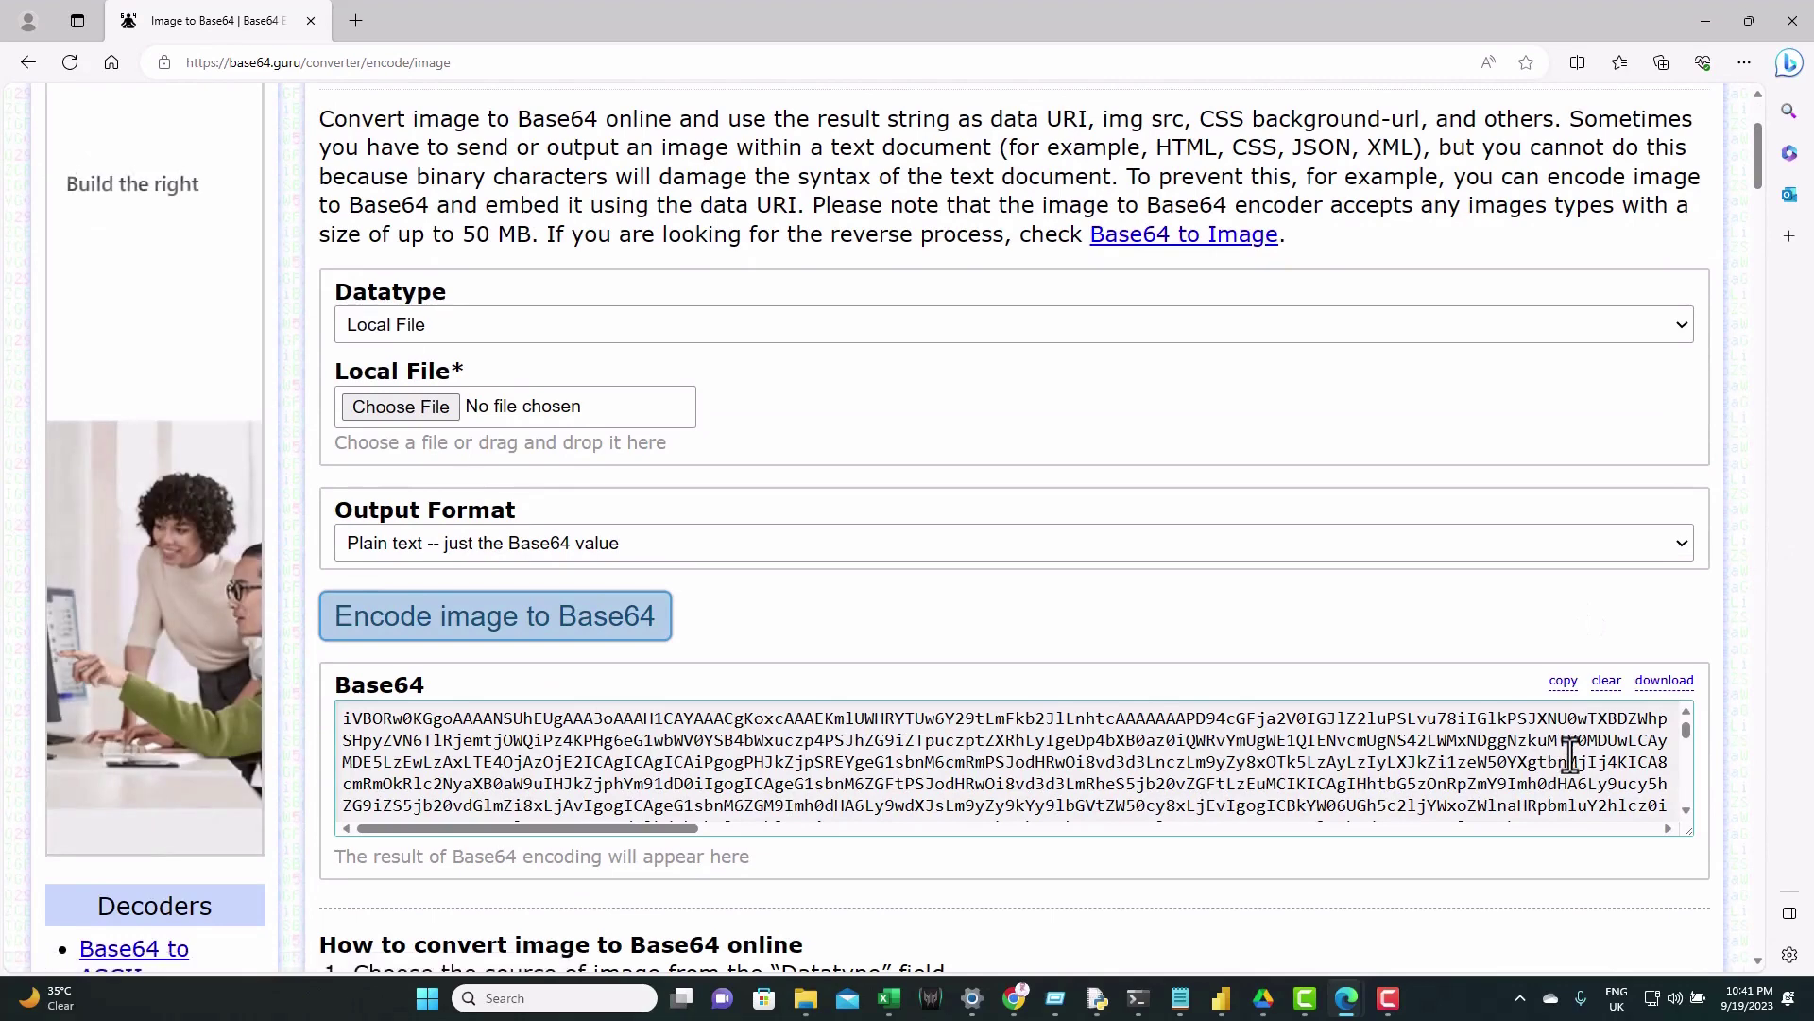
left_click(1565, 690)
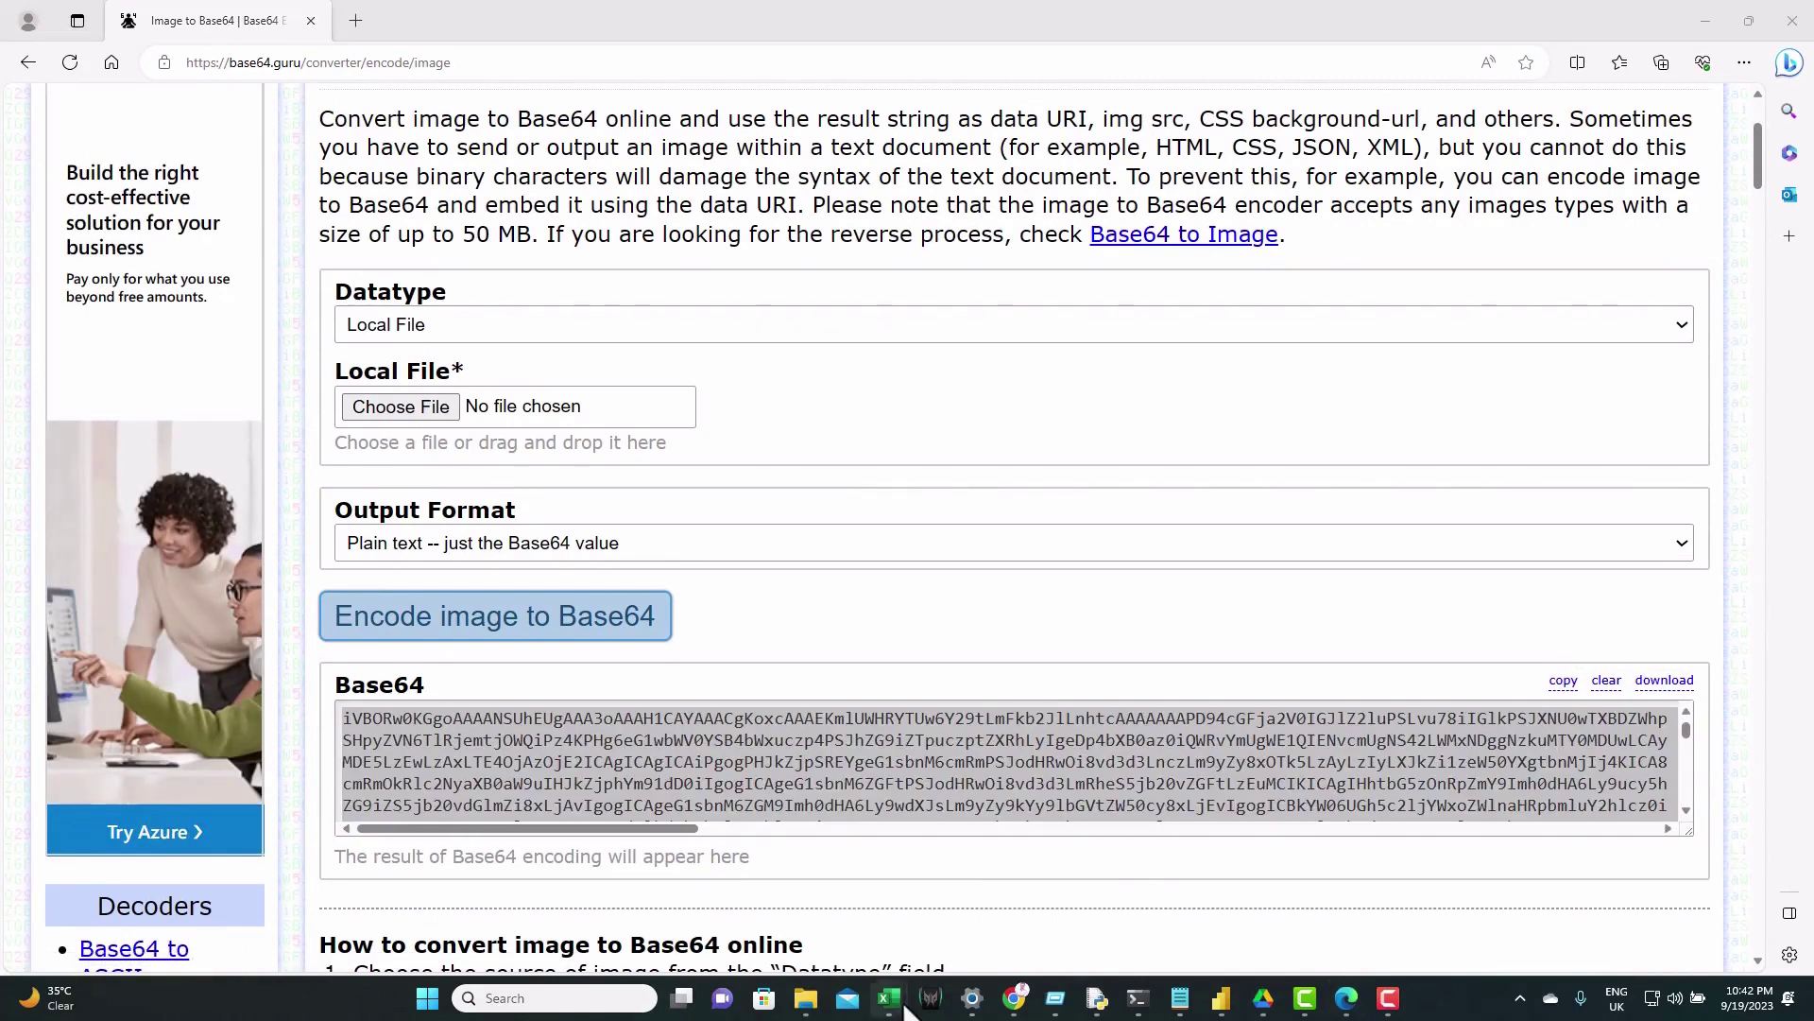
- Paste the Base64 text into Book1 and transpose chunks A1:A9 across row 1 starting at B1
mouse_move(889, 998)
left_click(985, 936)
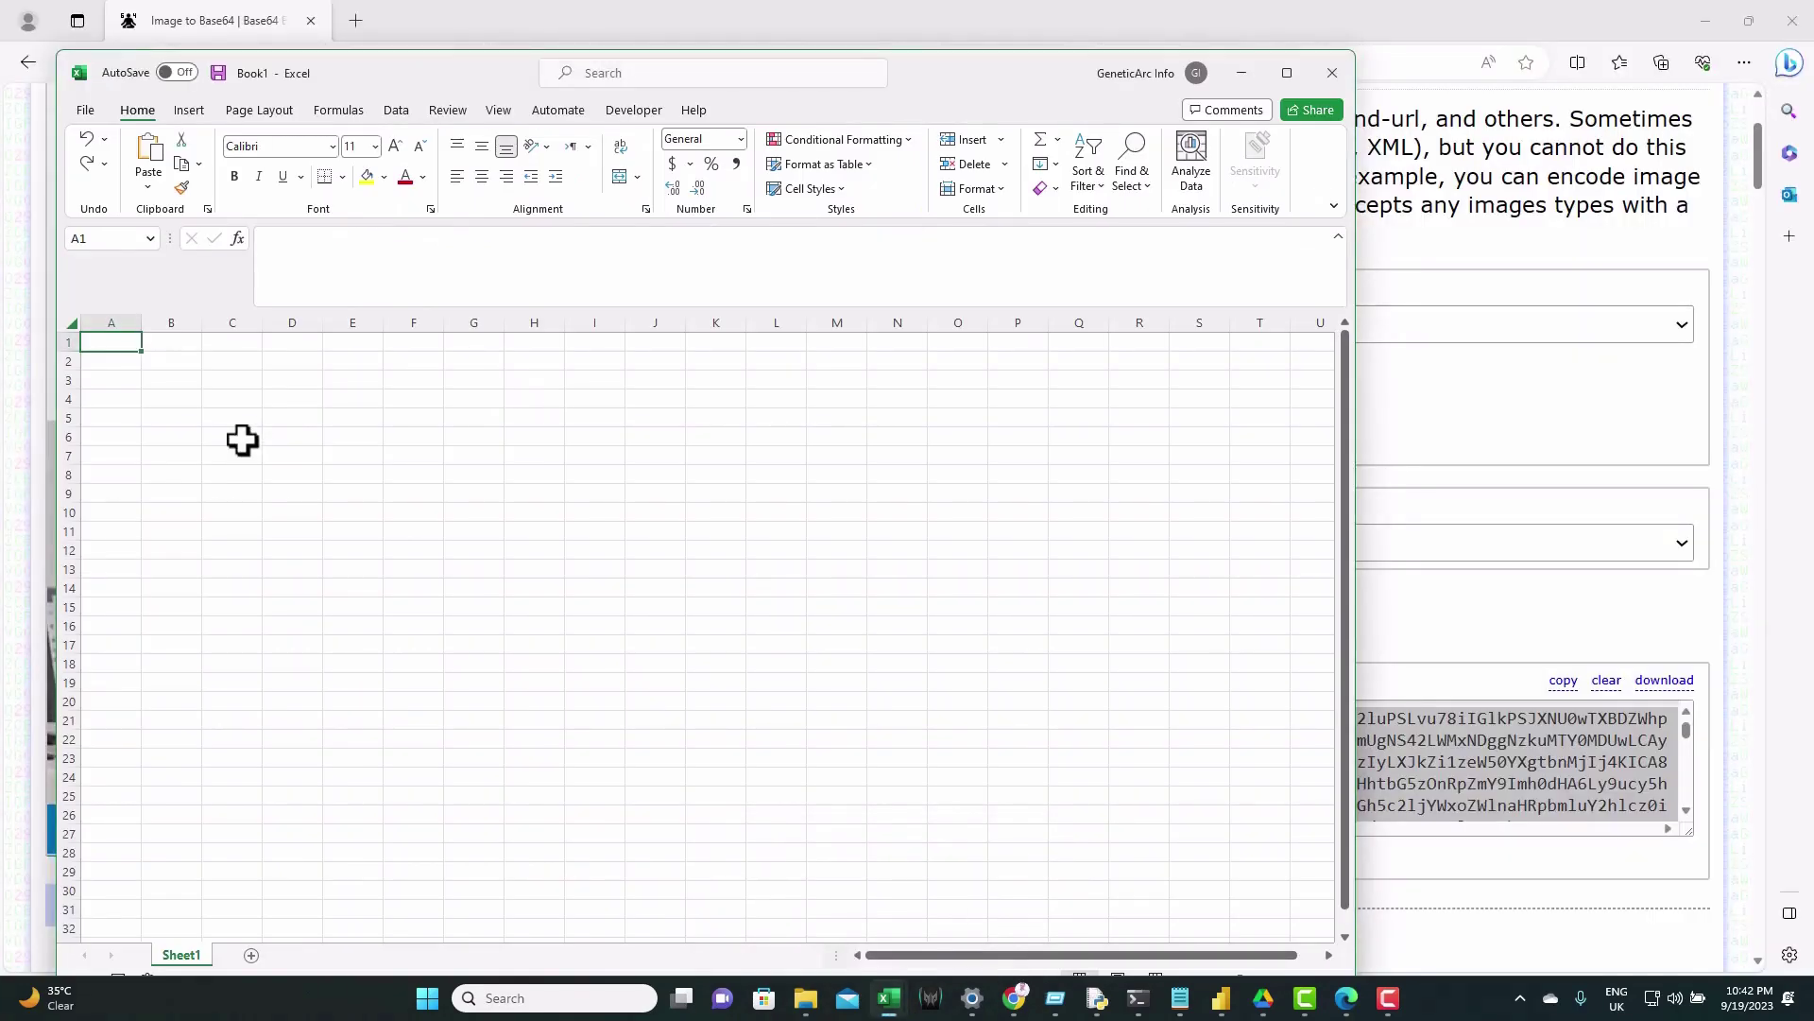
key("ctrl+v")
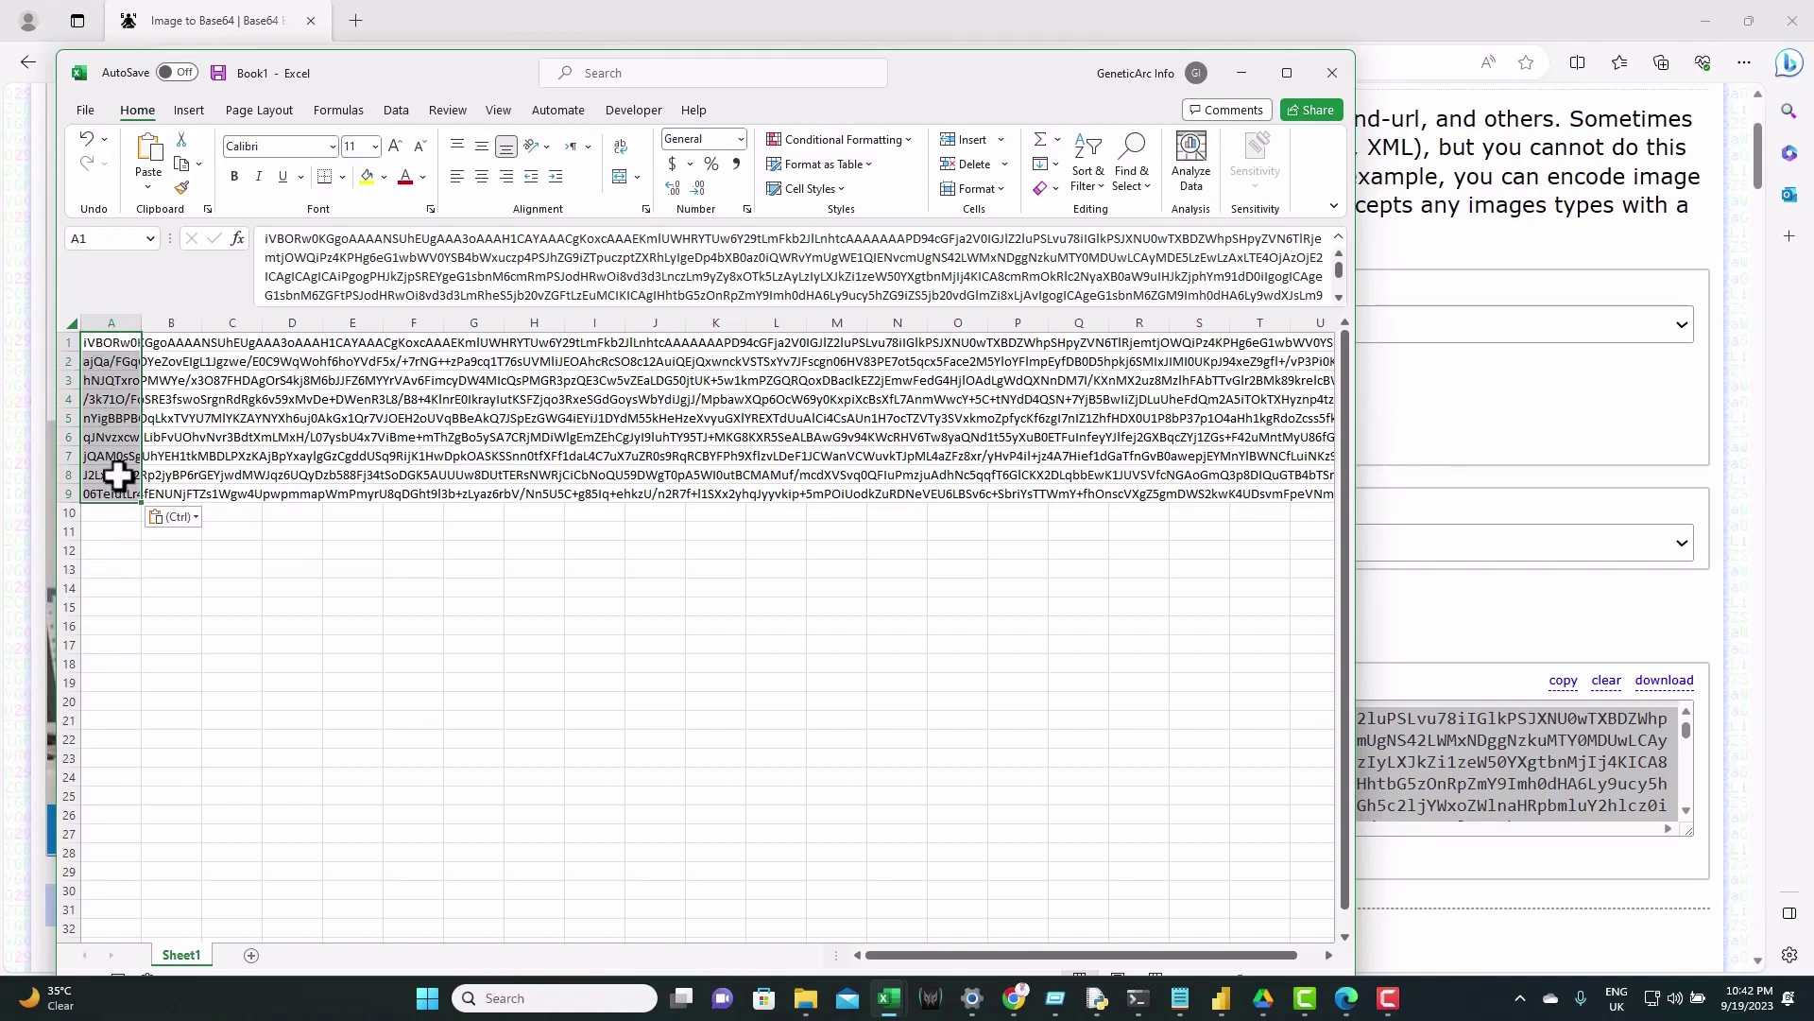
left_click(179, 164)
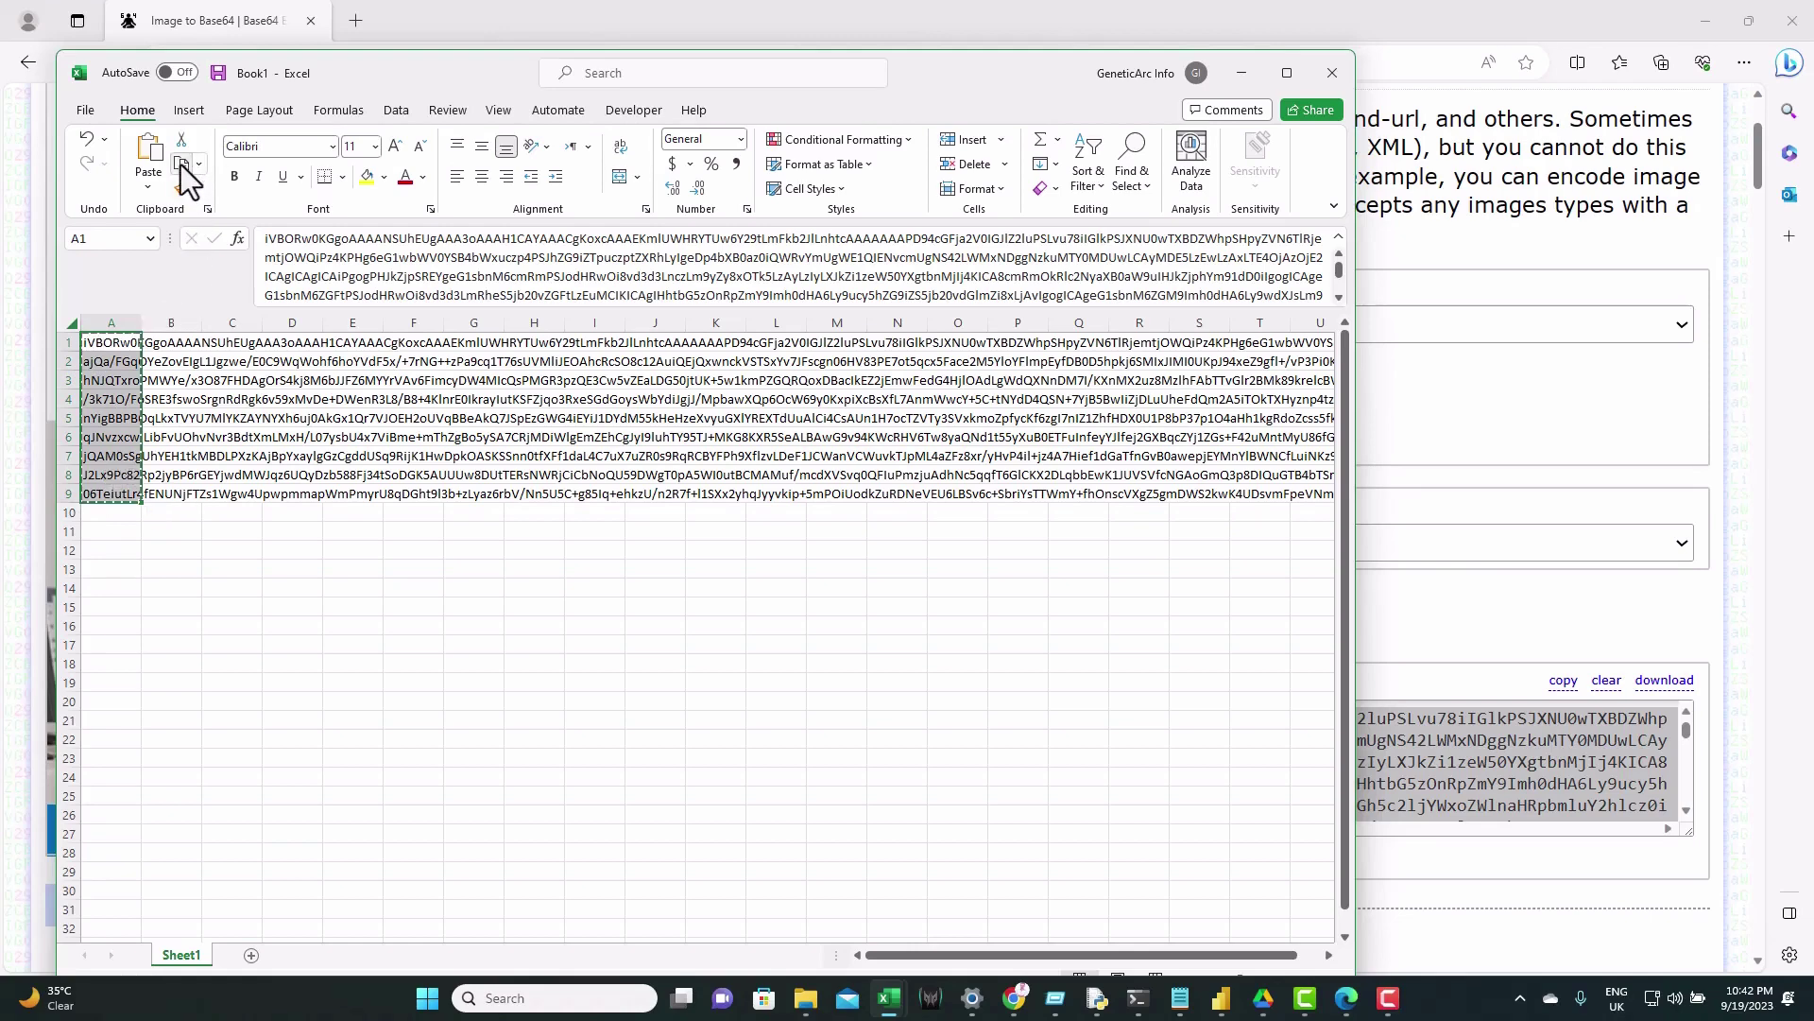
left_click(164, 346)
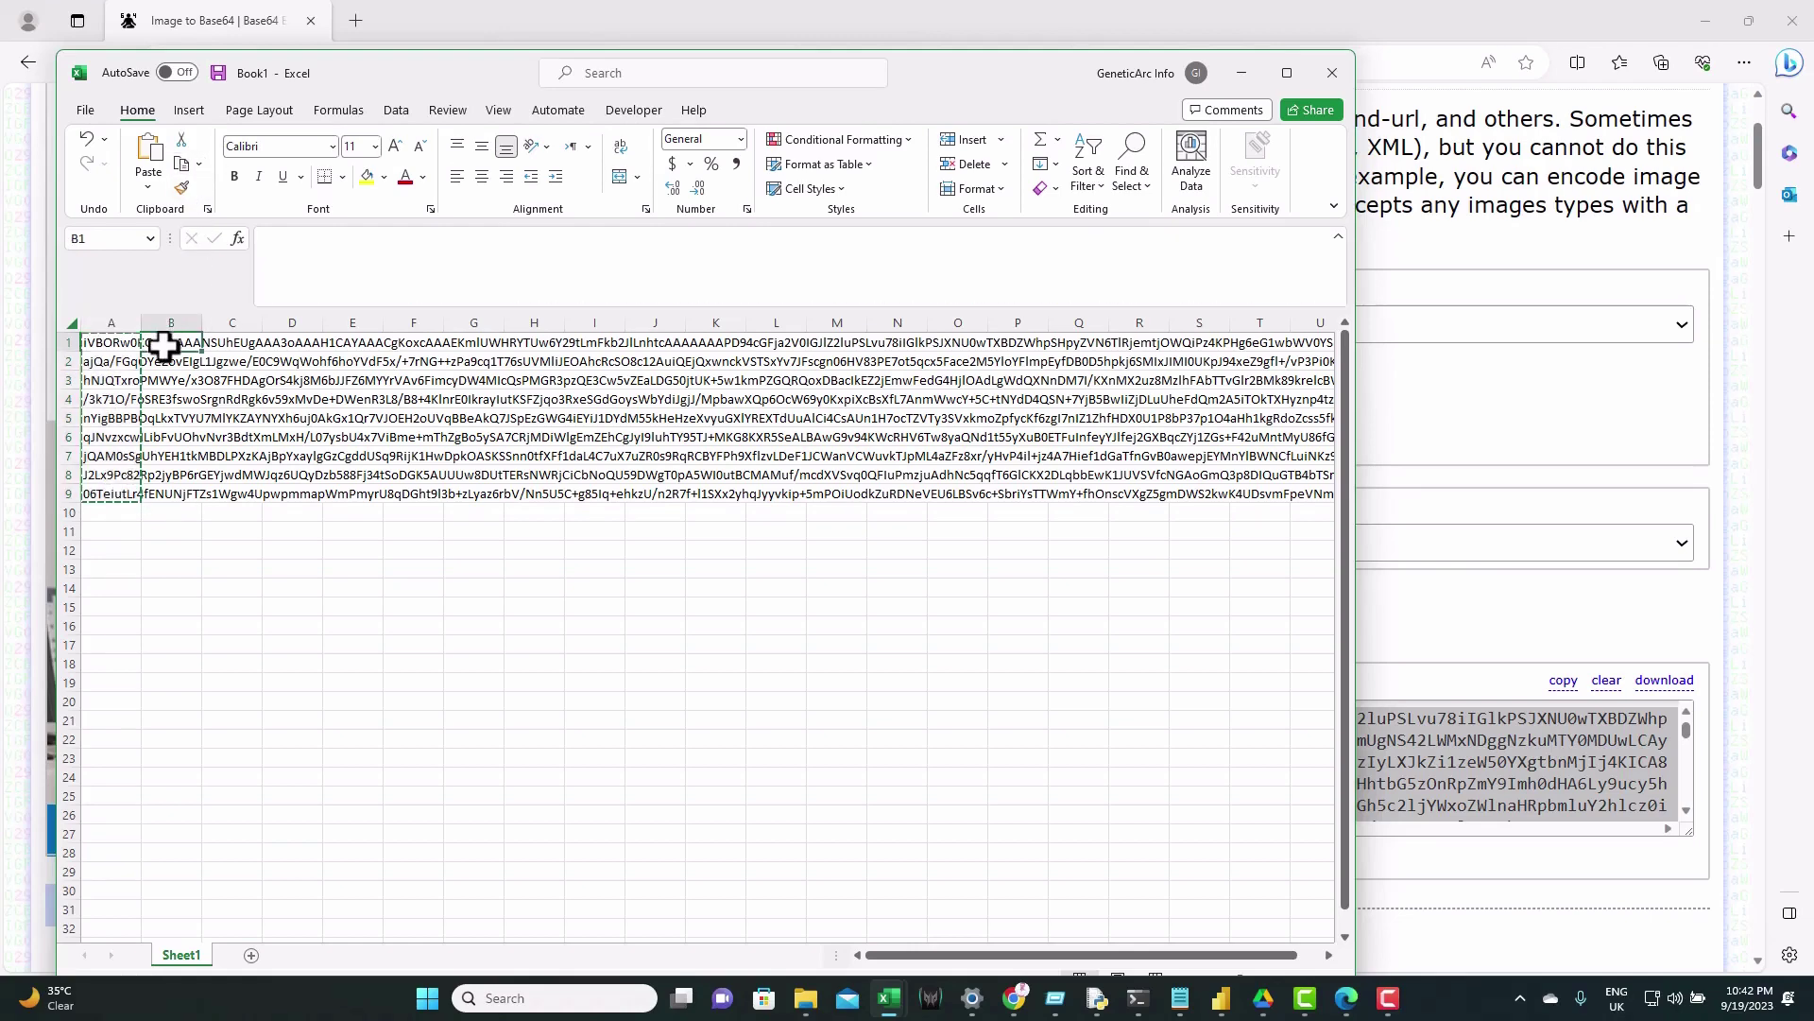
left_click(145, 185)
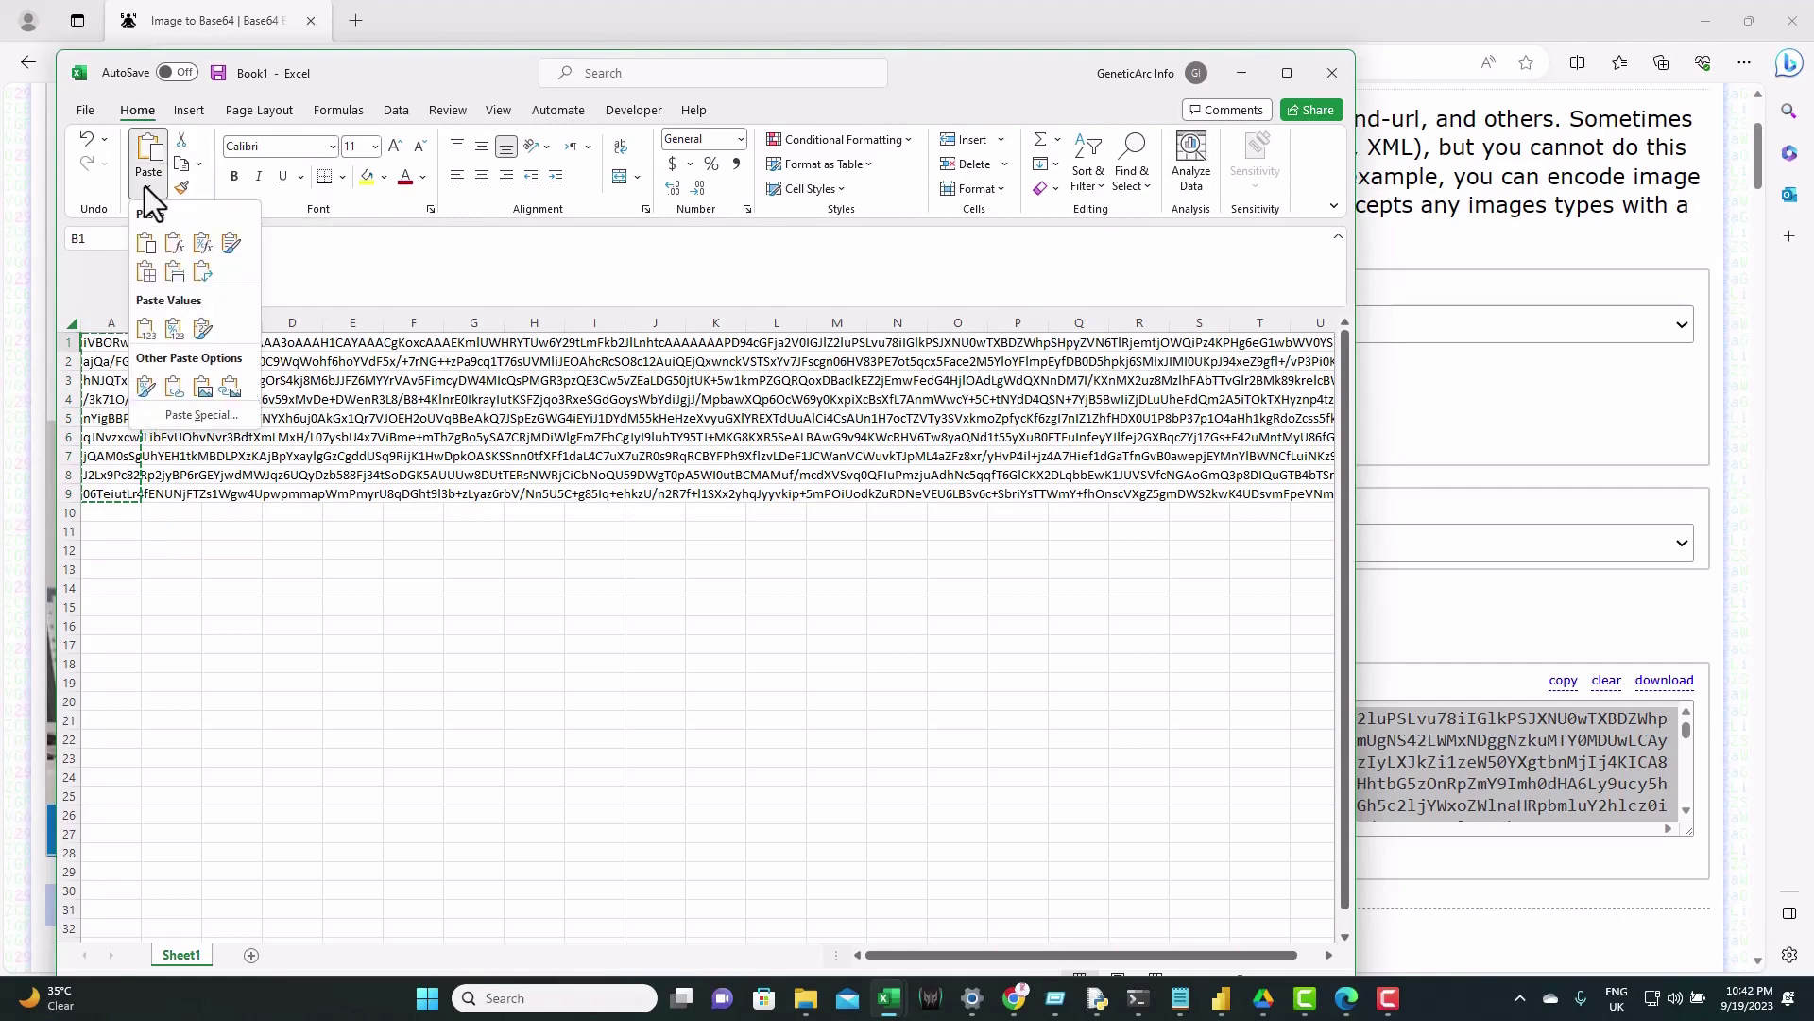
left_click(201, 272)
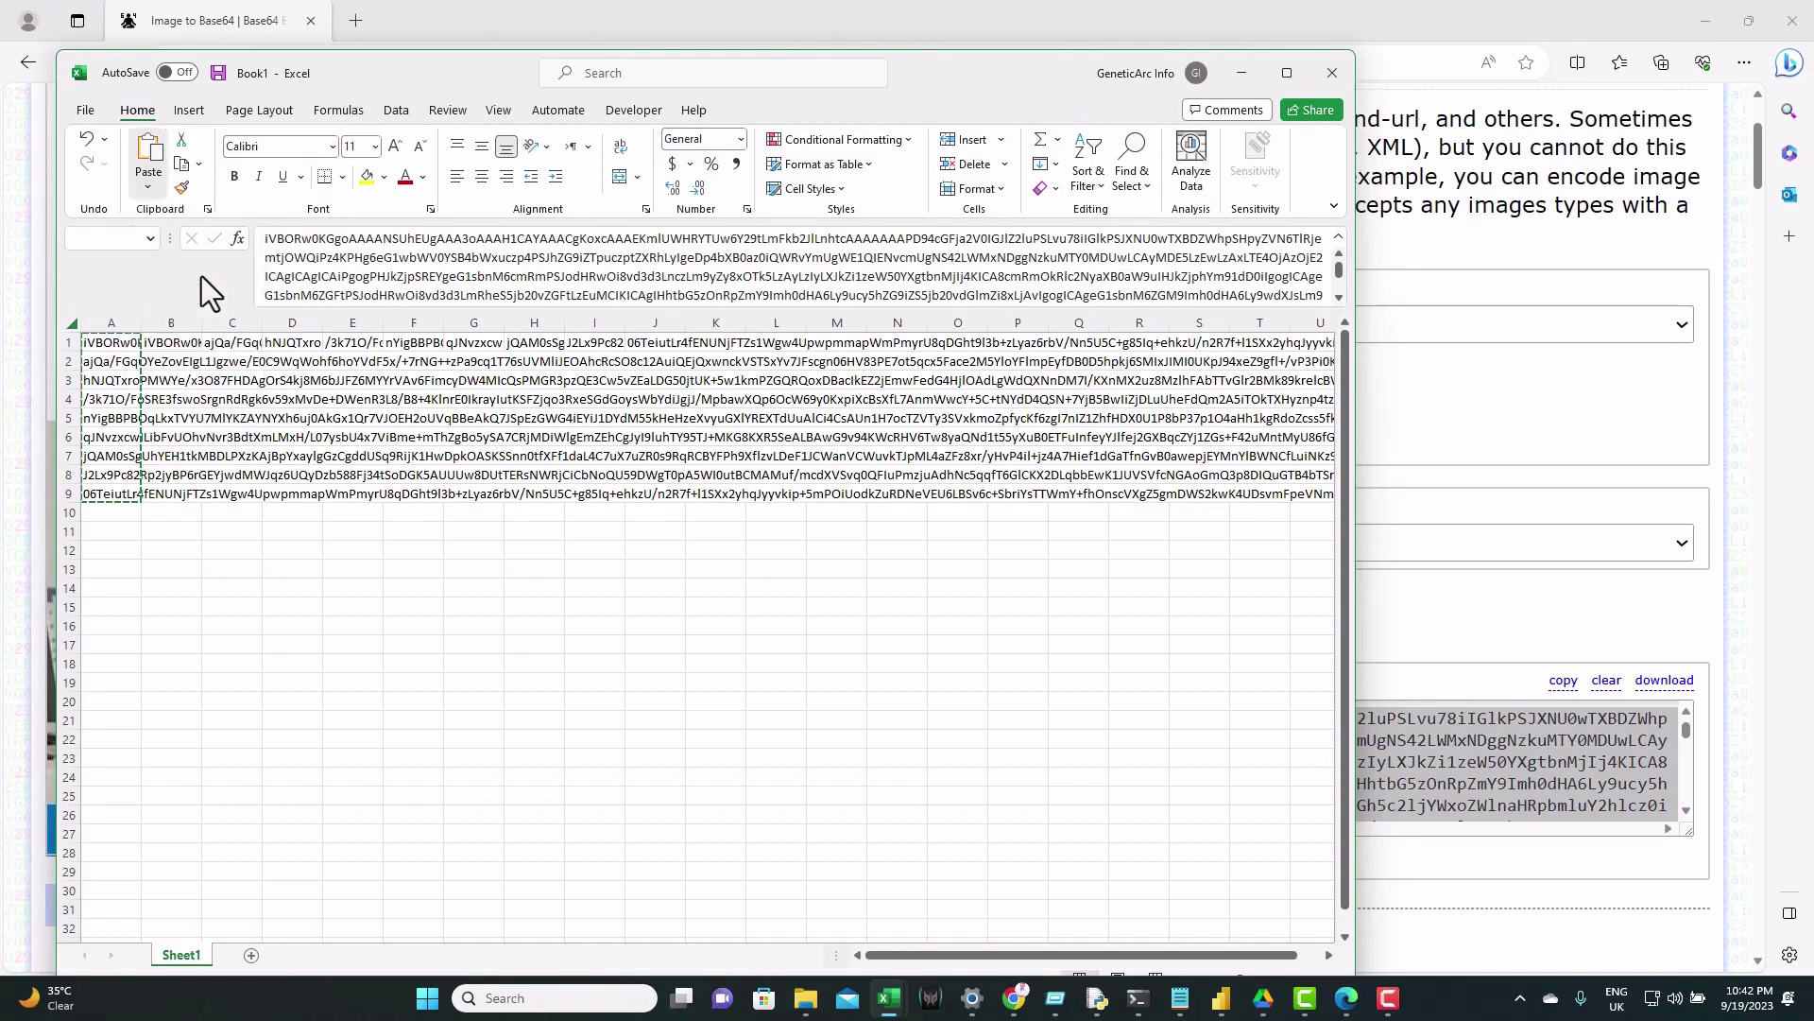
- Delete the original column A chunks and label cell A1 as 'BMW M'
left_click_drag(115, 343, 112, 489)
key("Delete")
left_click(104, 343)
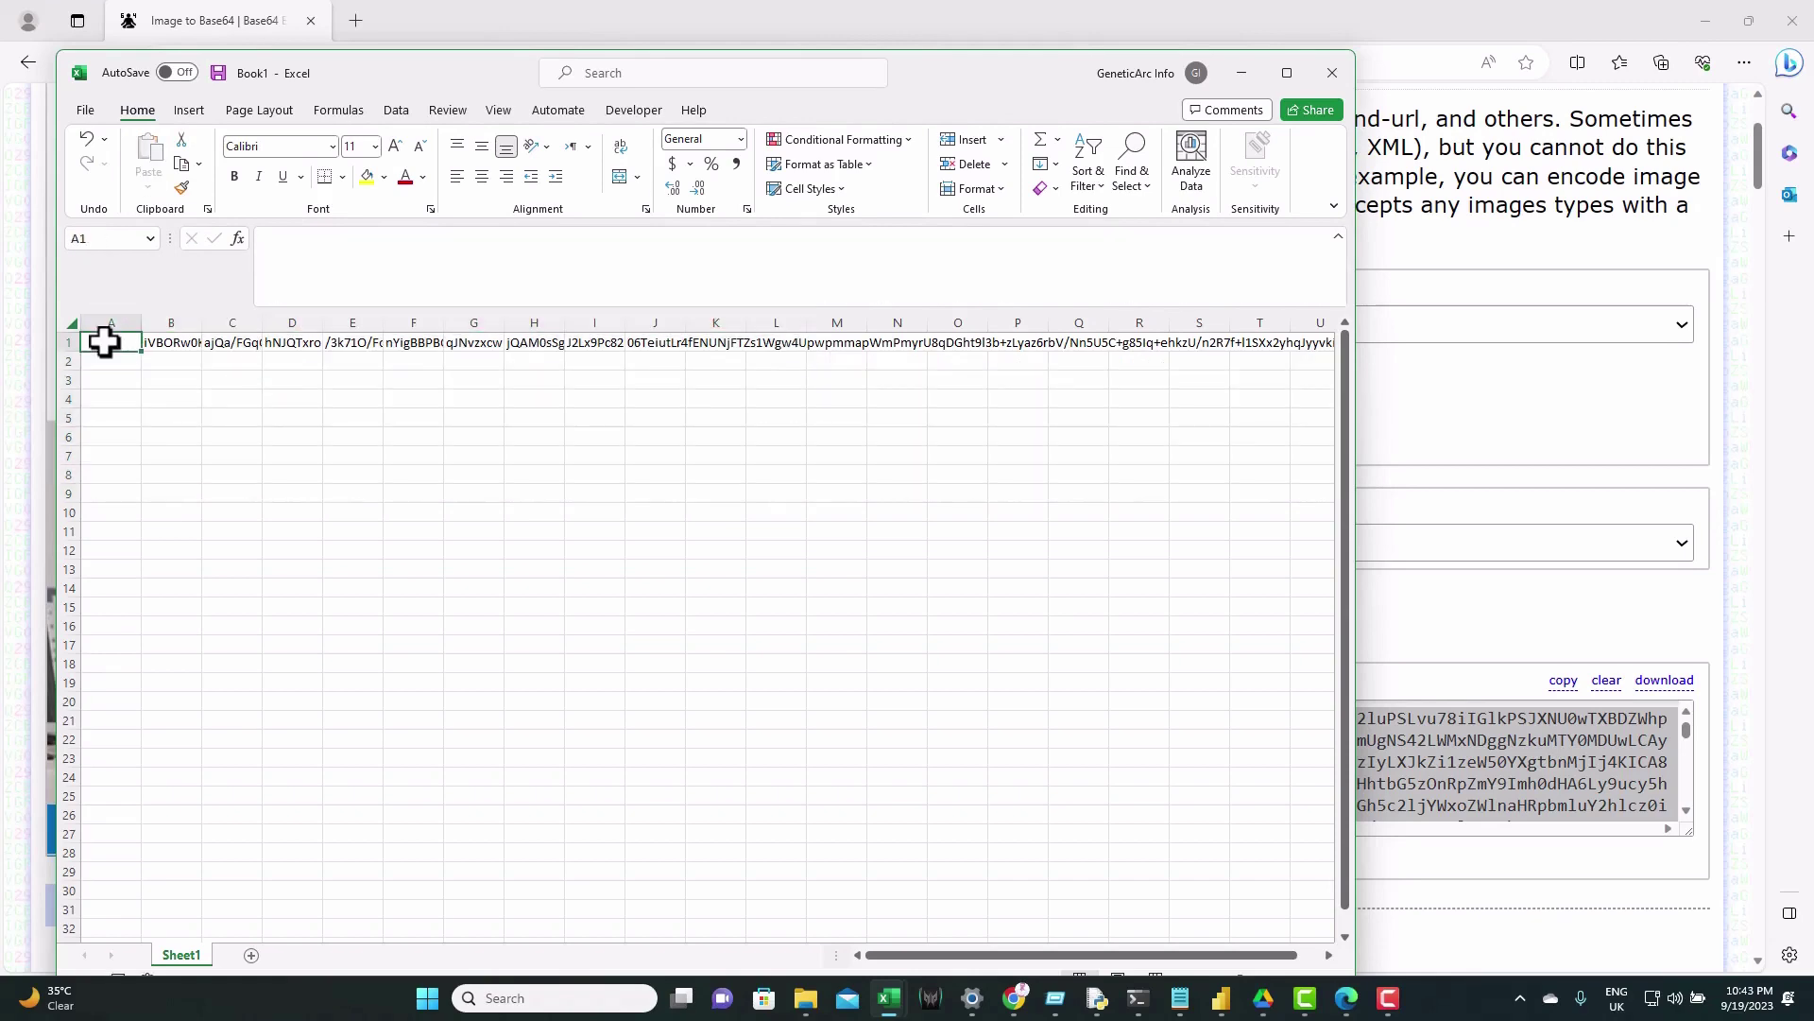
type("BMW")
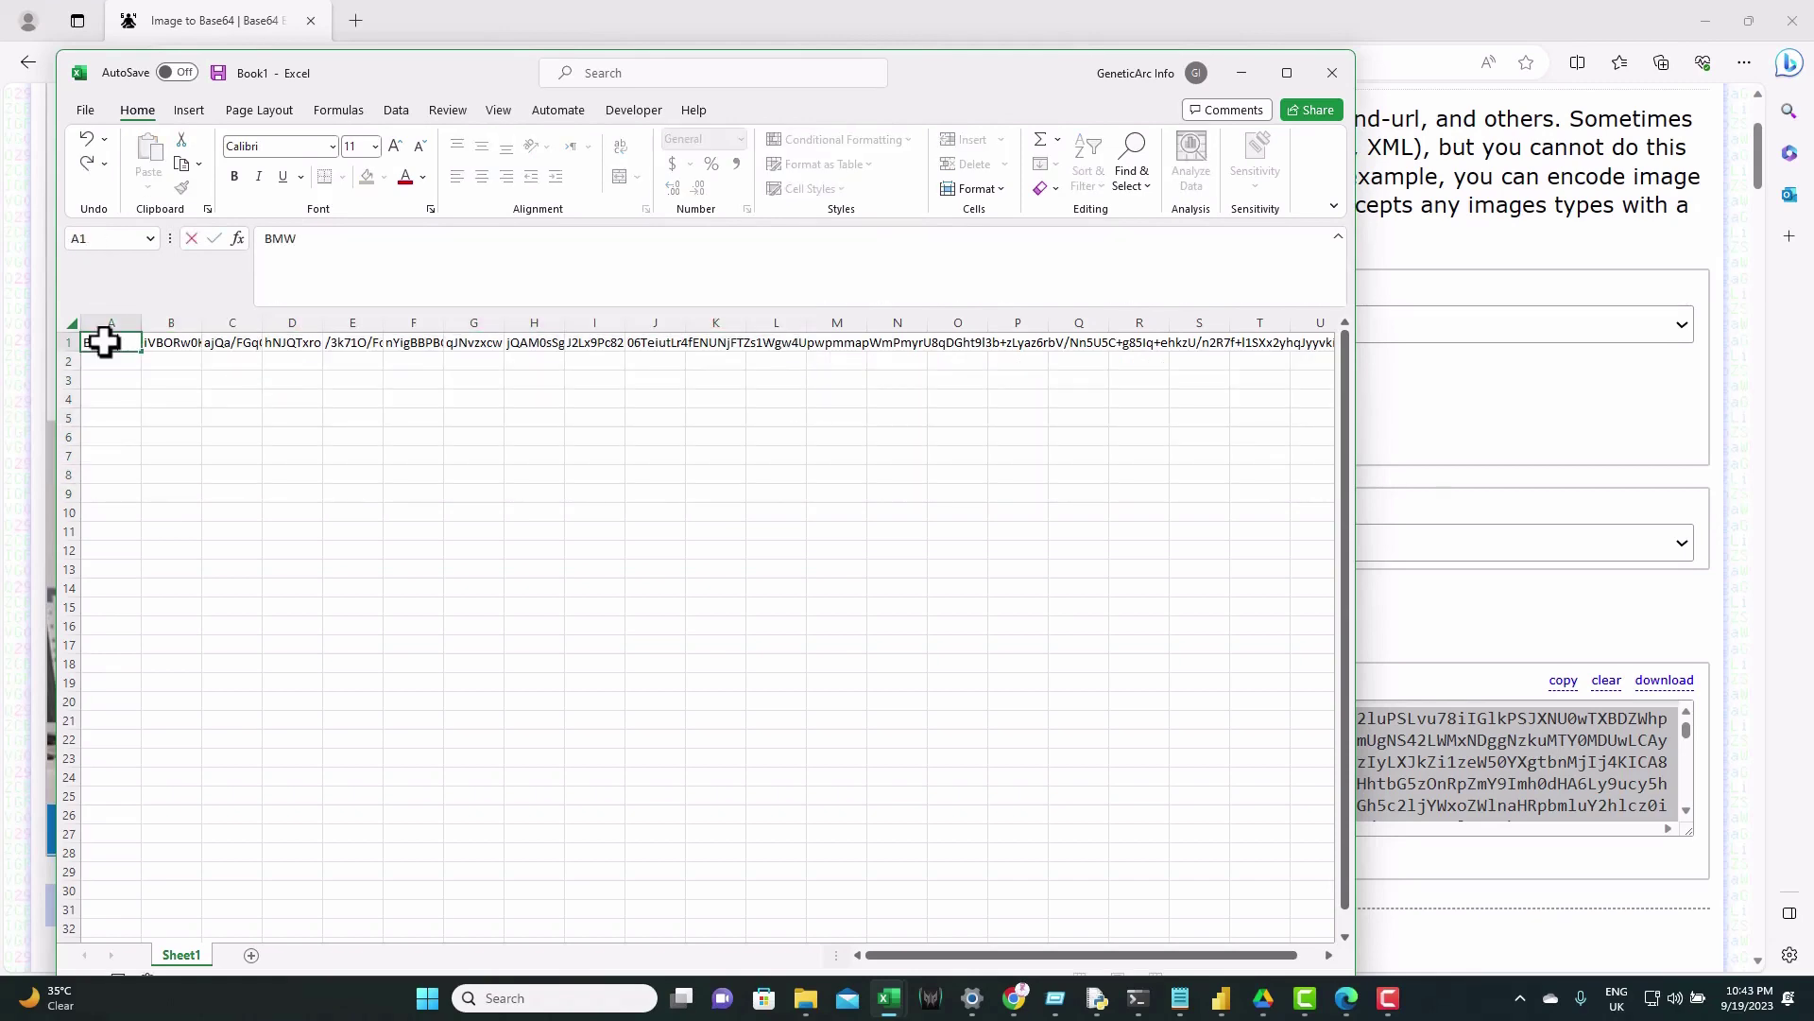
type(" M")
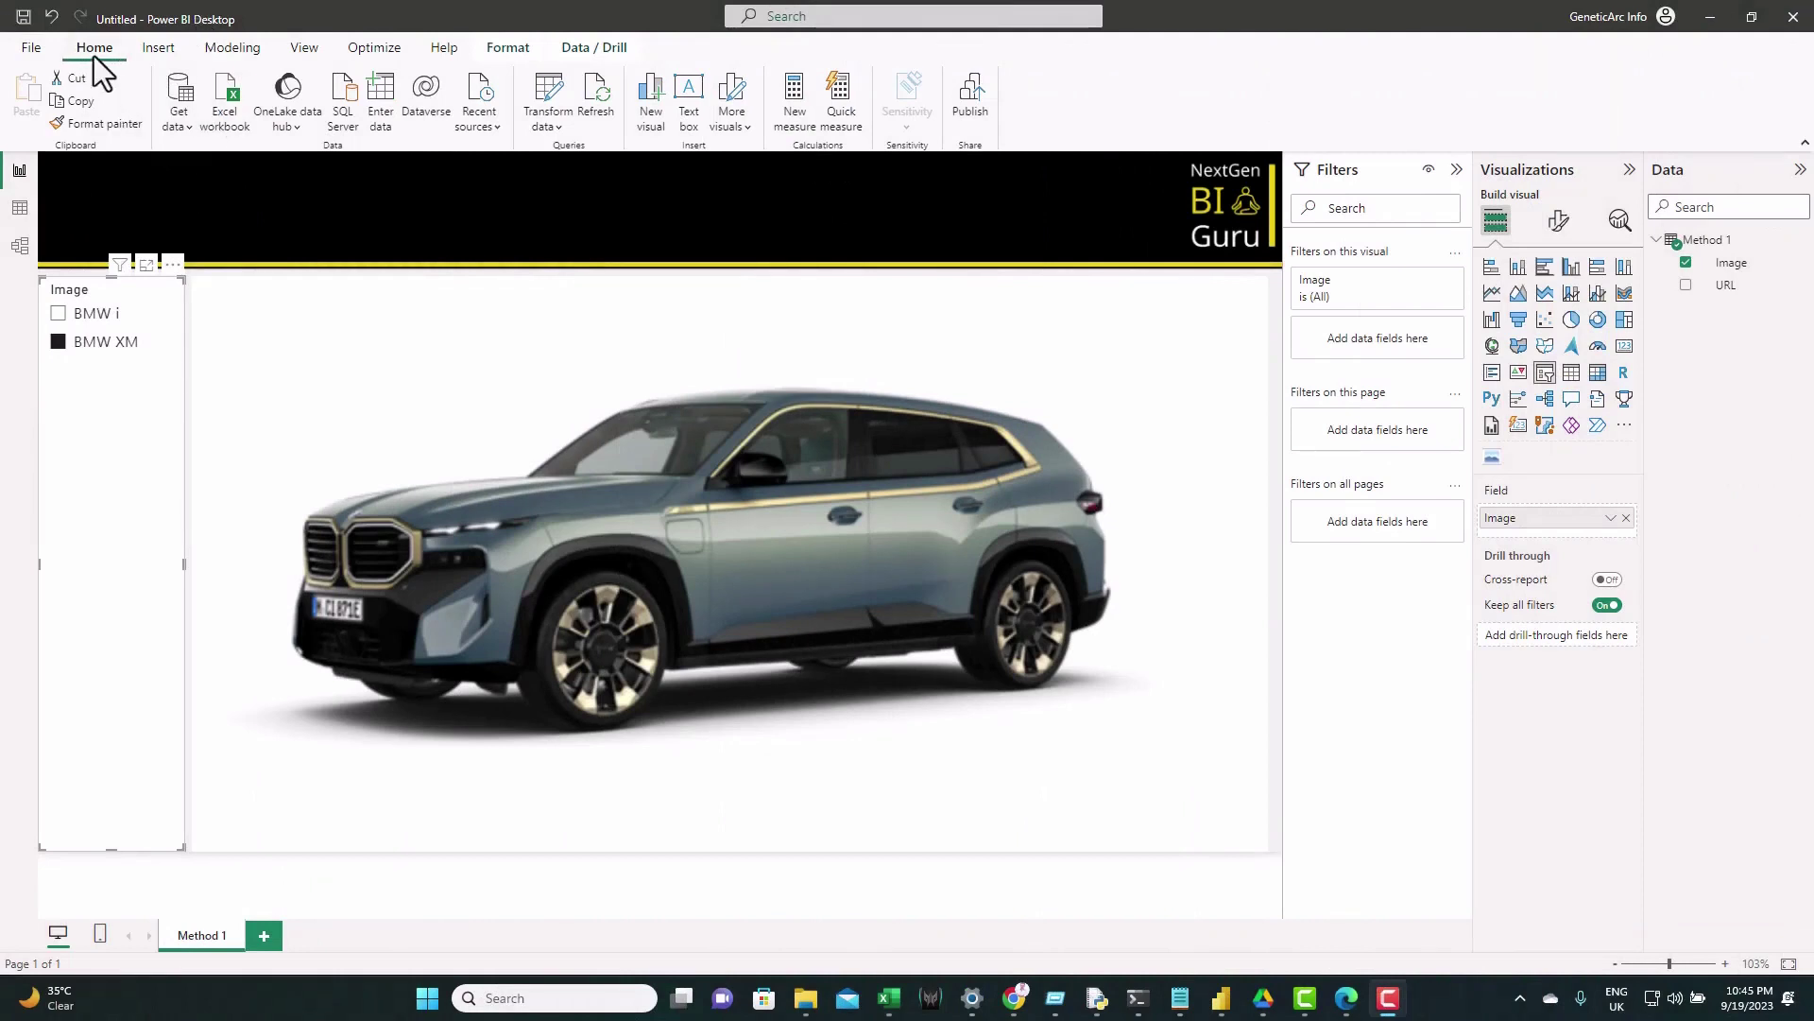
- Import Method 2_Images.csv via Text/CSV into Power Query and rename Column1 to Image
left_click(175, 118)
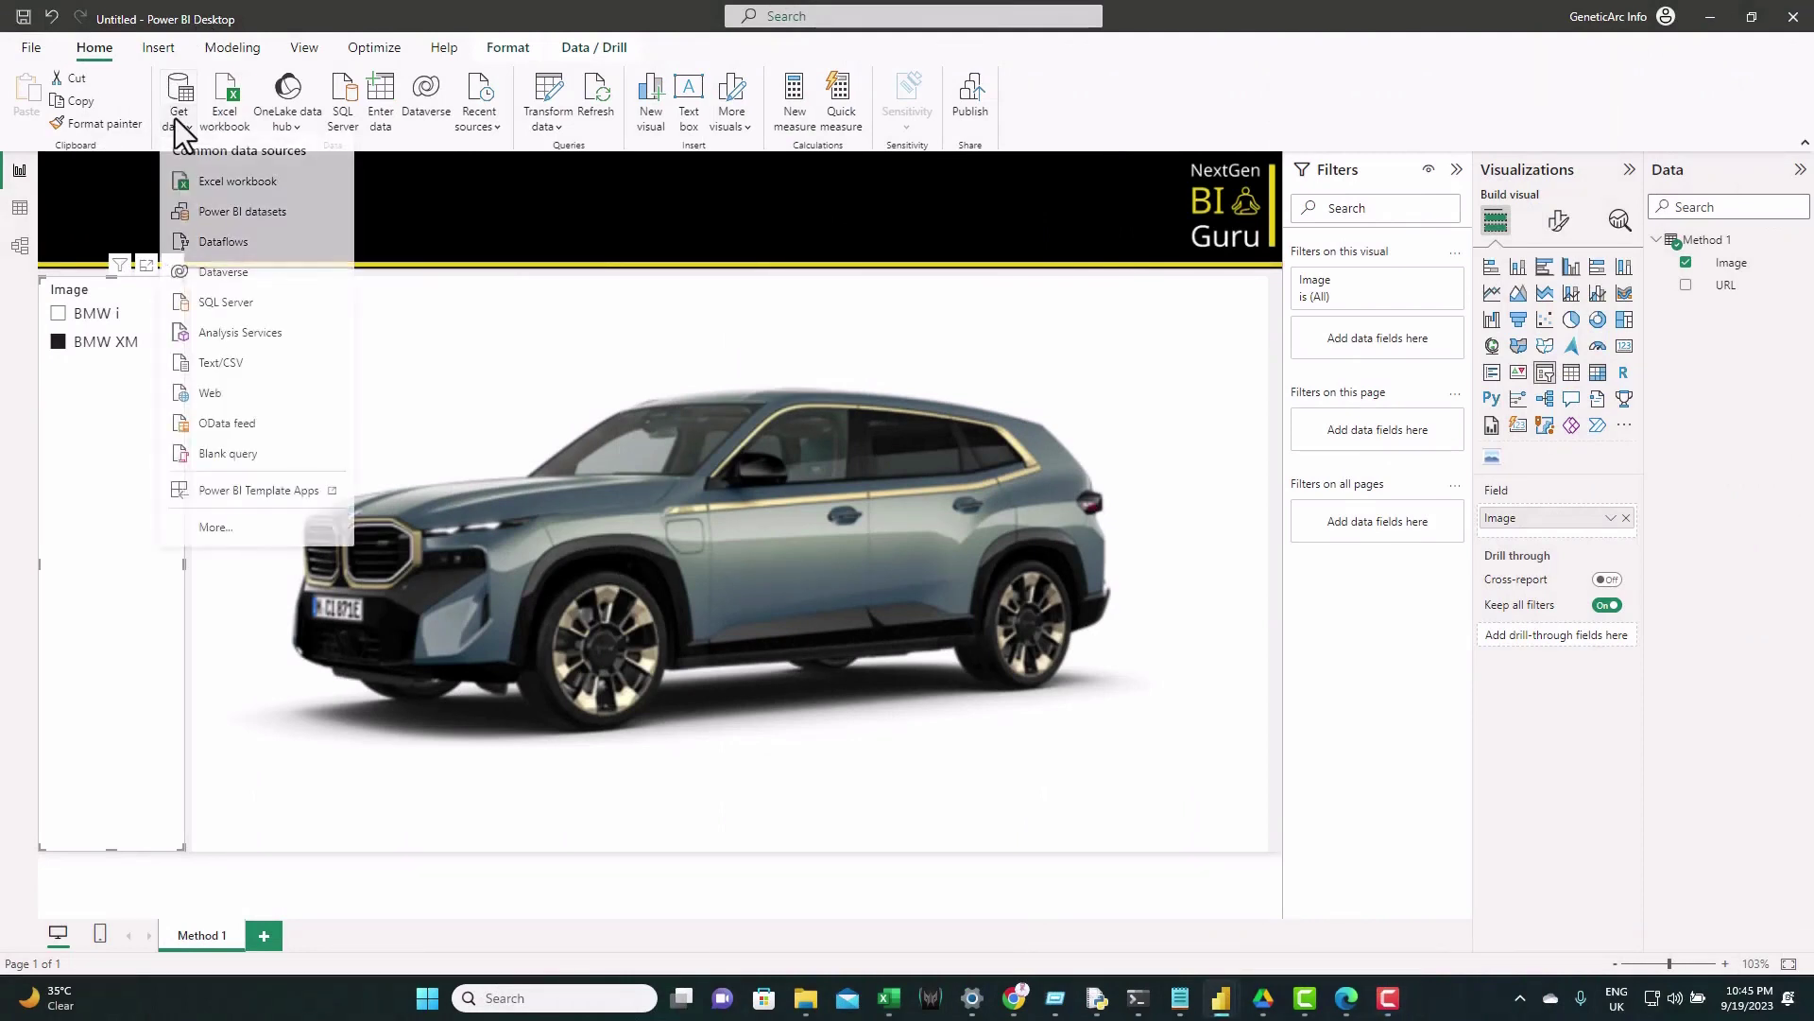
left_click(257, 366)
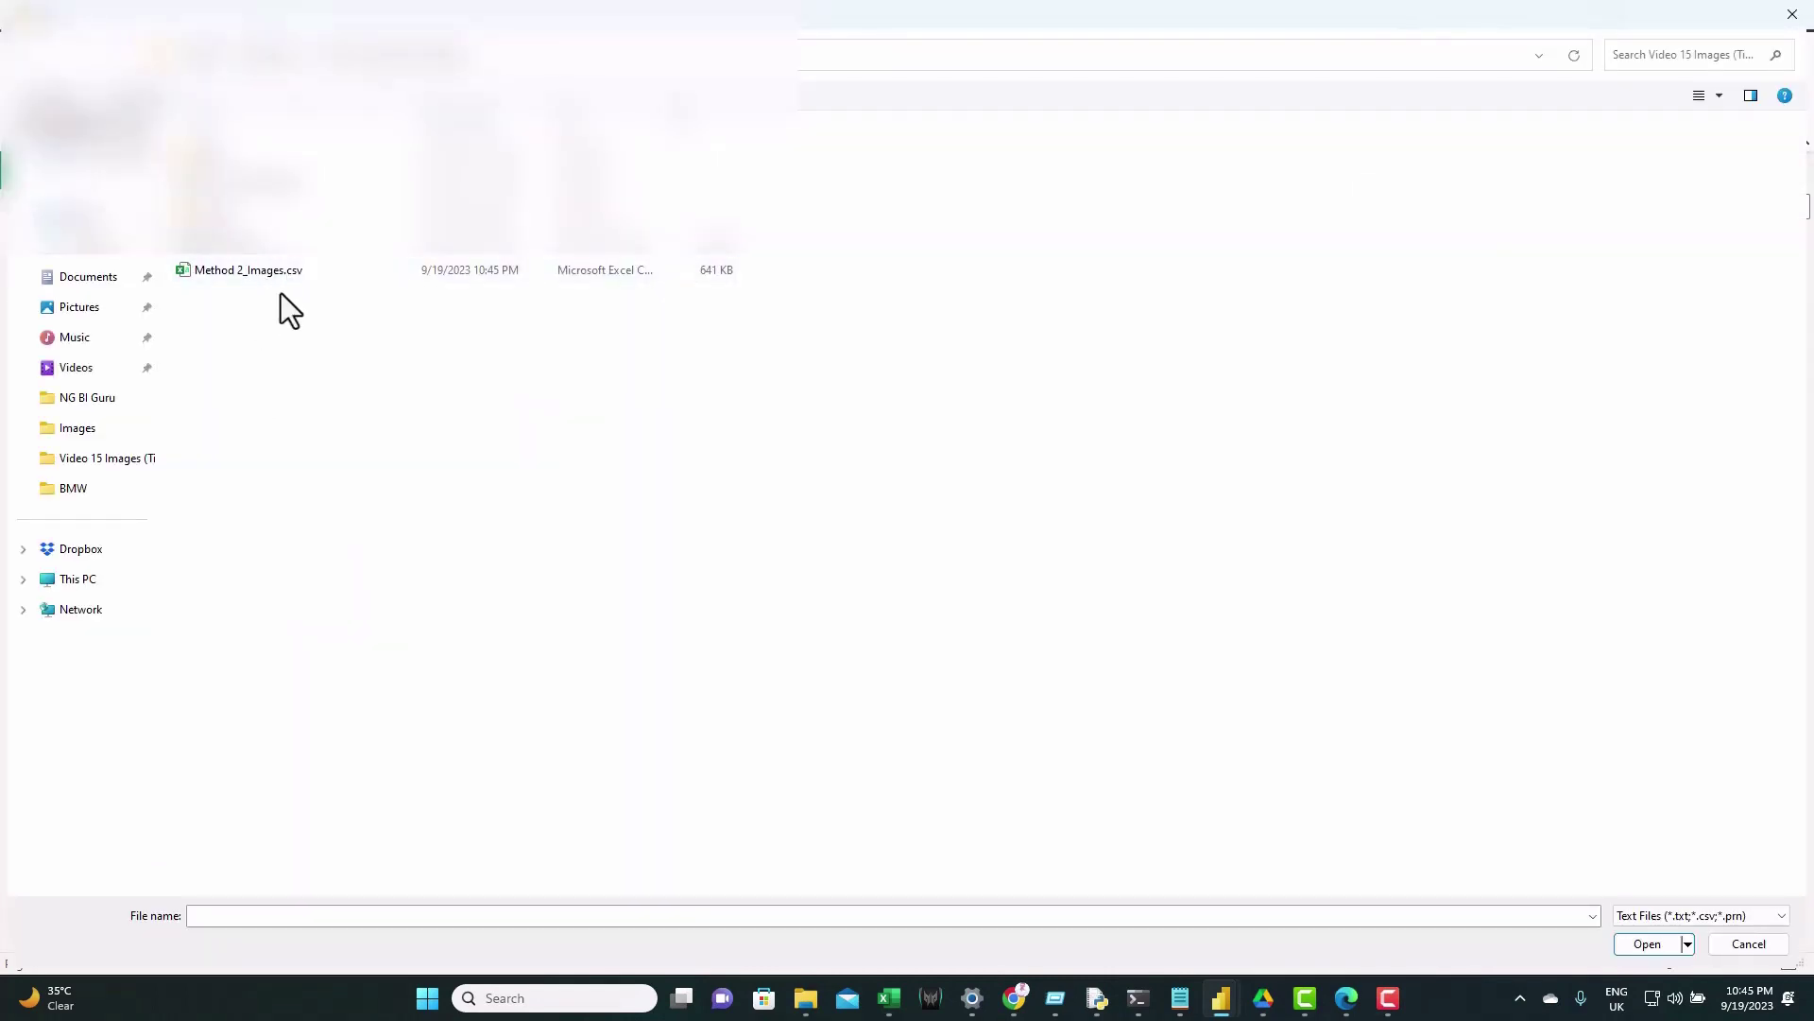
double_click(291, 273)
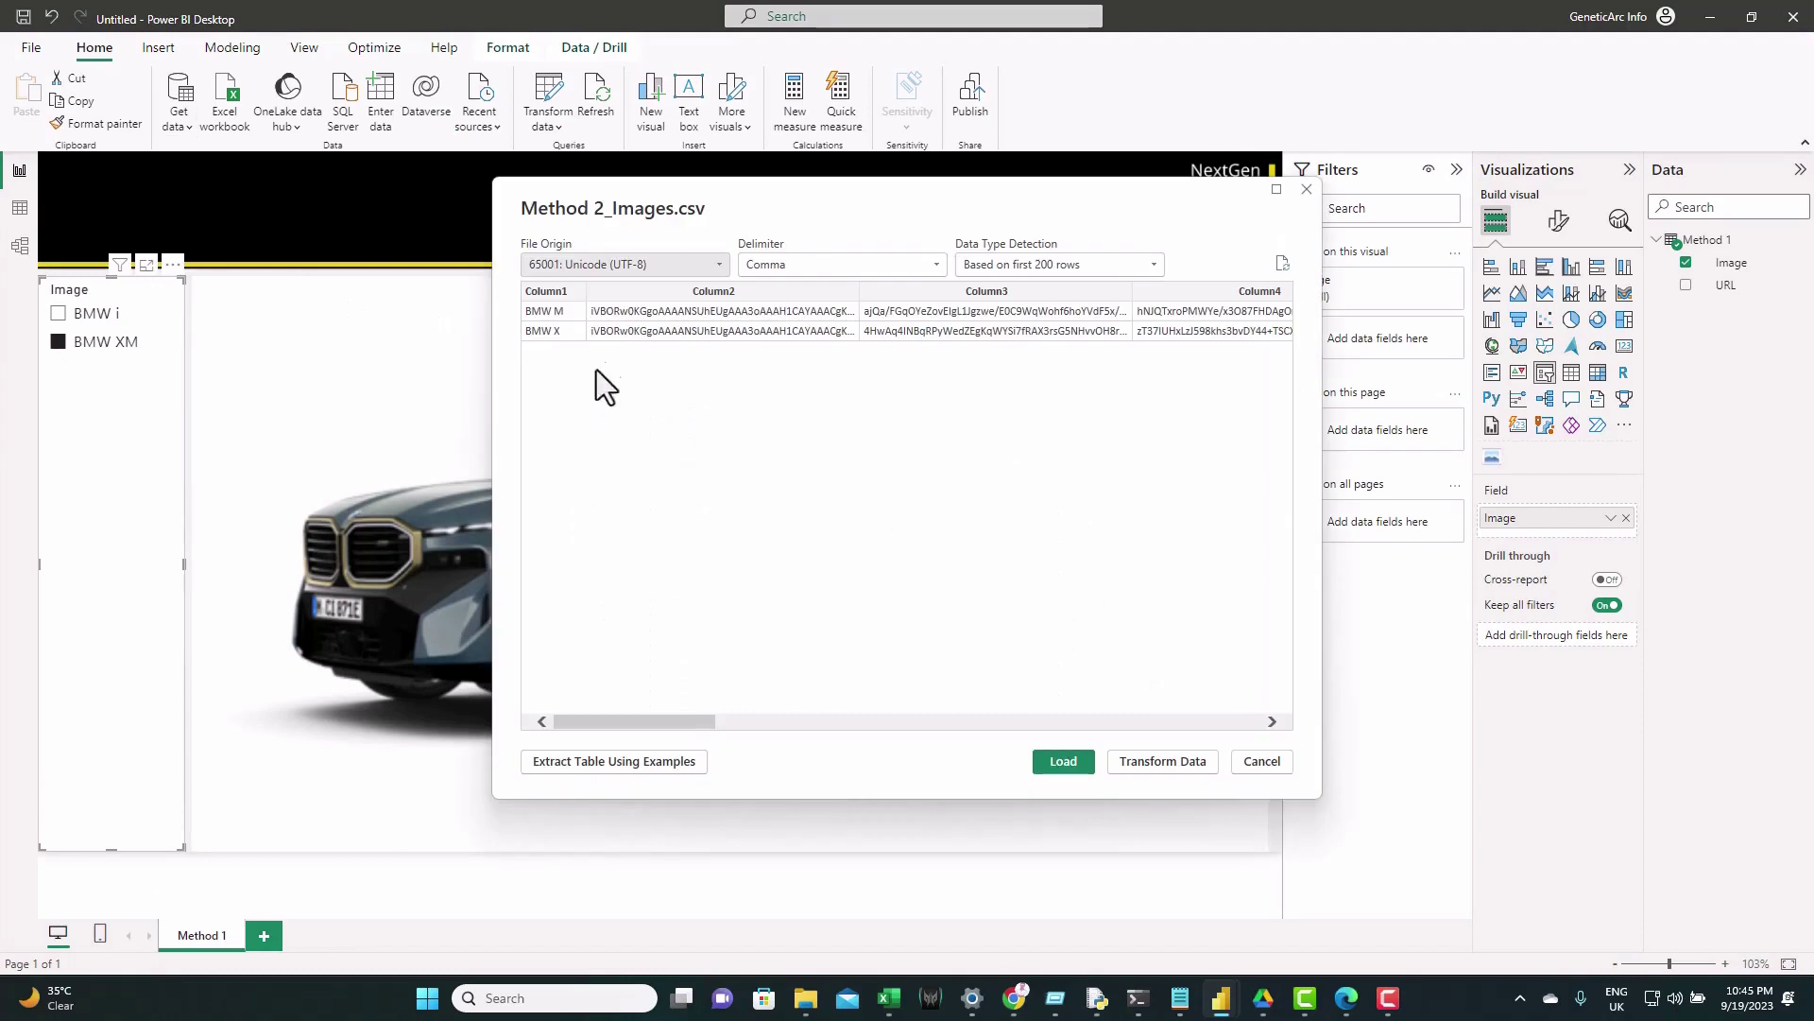
left_click(1182, 769)
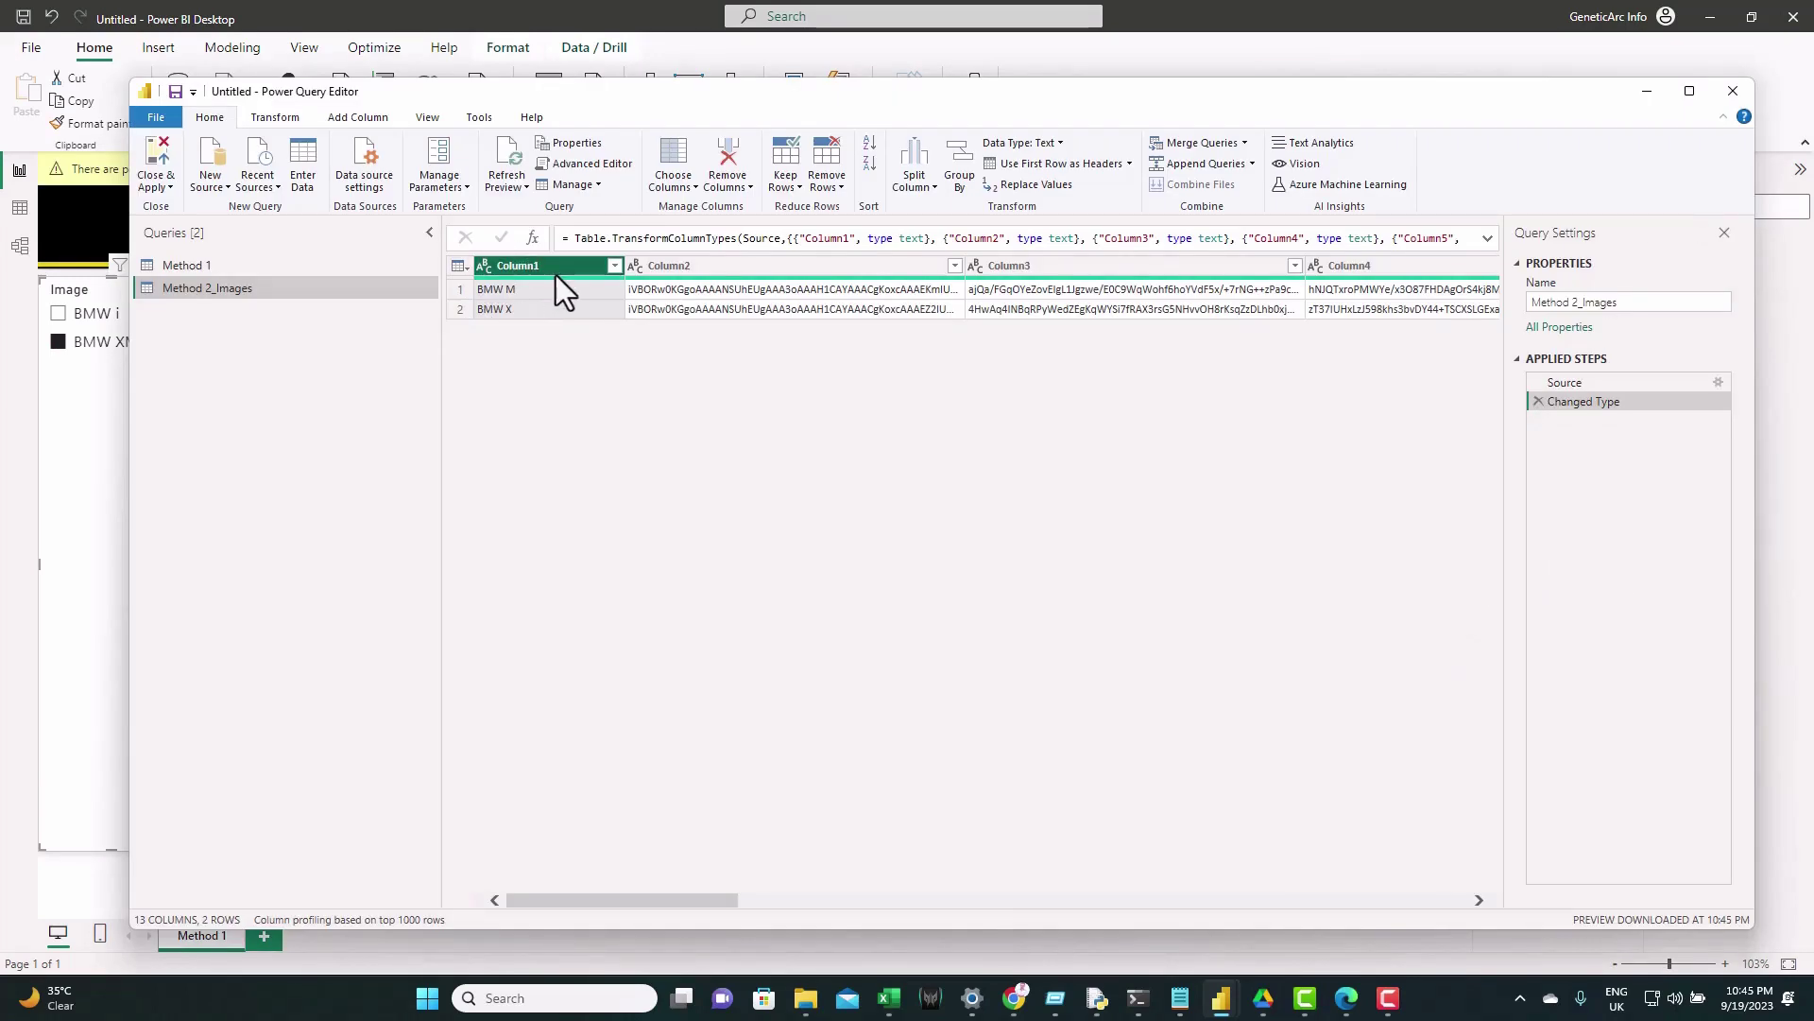
double_click(555, 266)
type("Image")
key("Return")
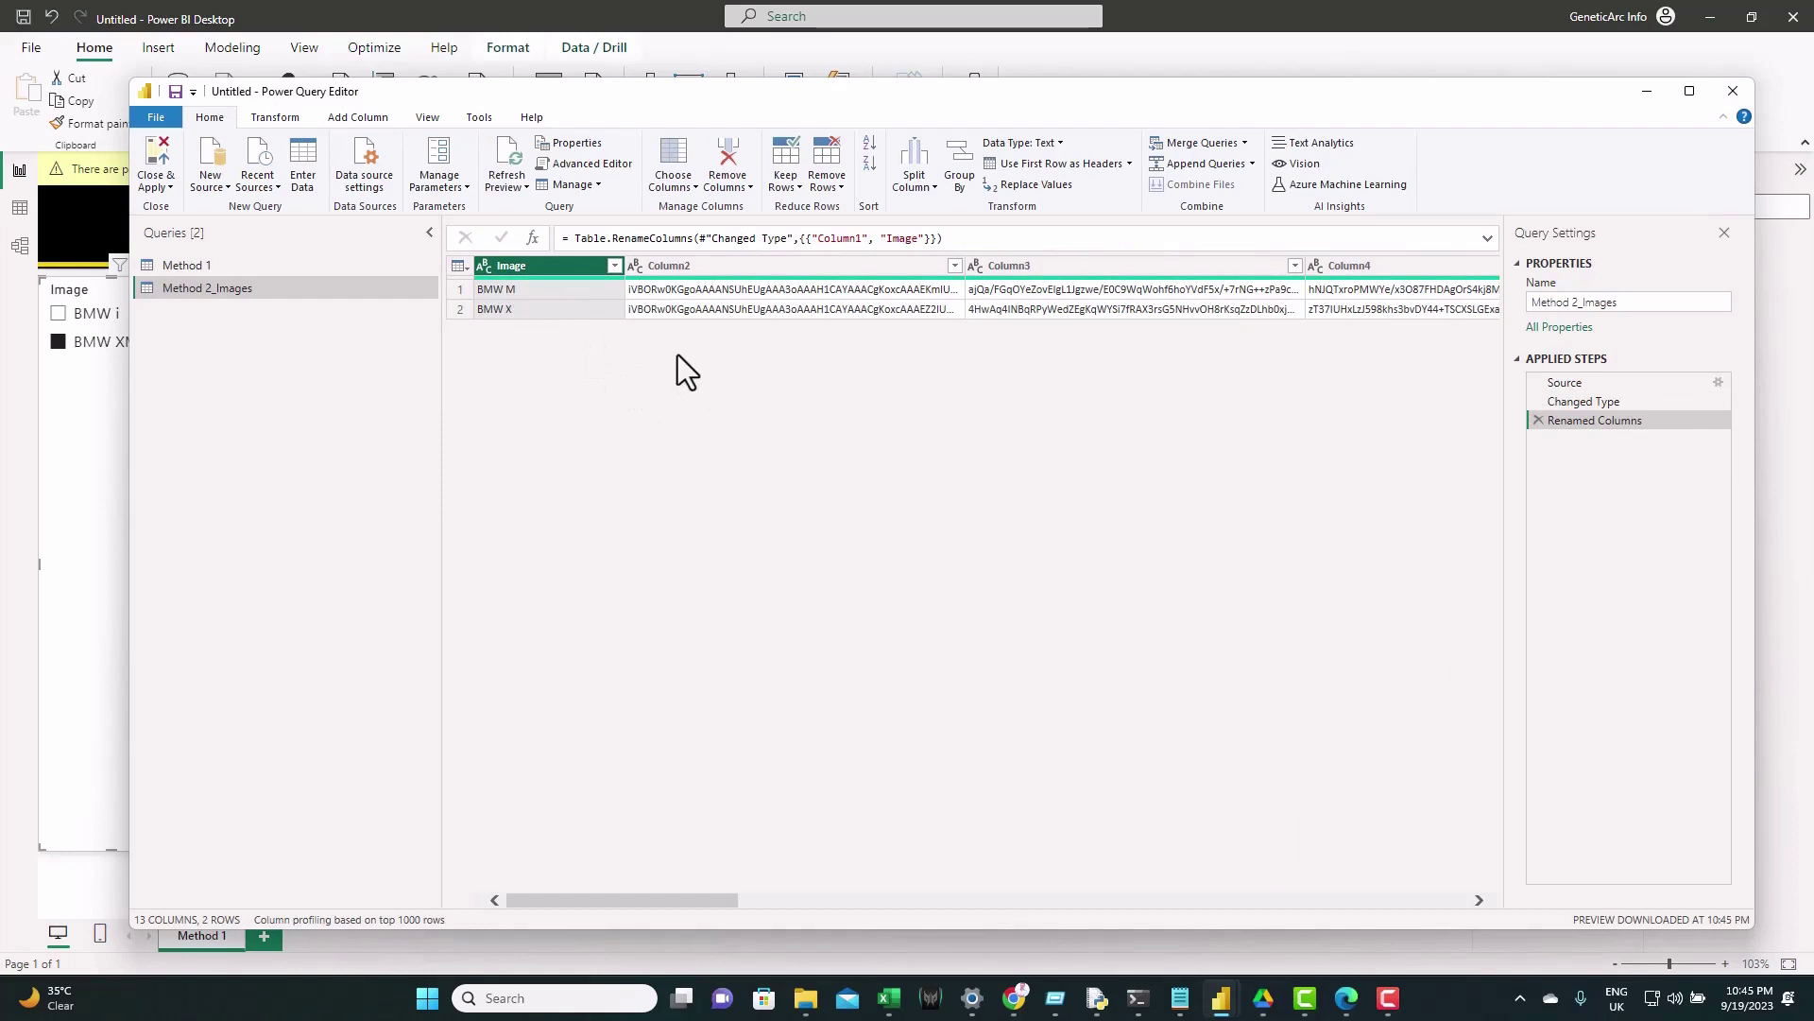
- Apply the Power Query changes and duplicate the Method 1 report page
left_click(160, 155)
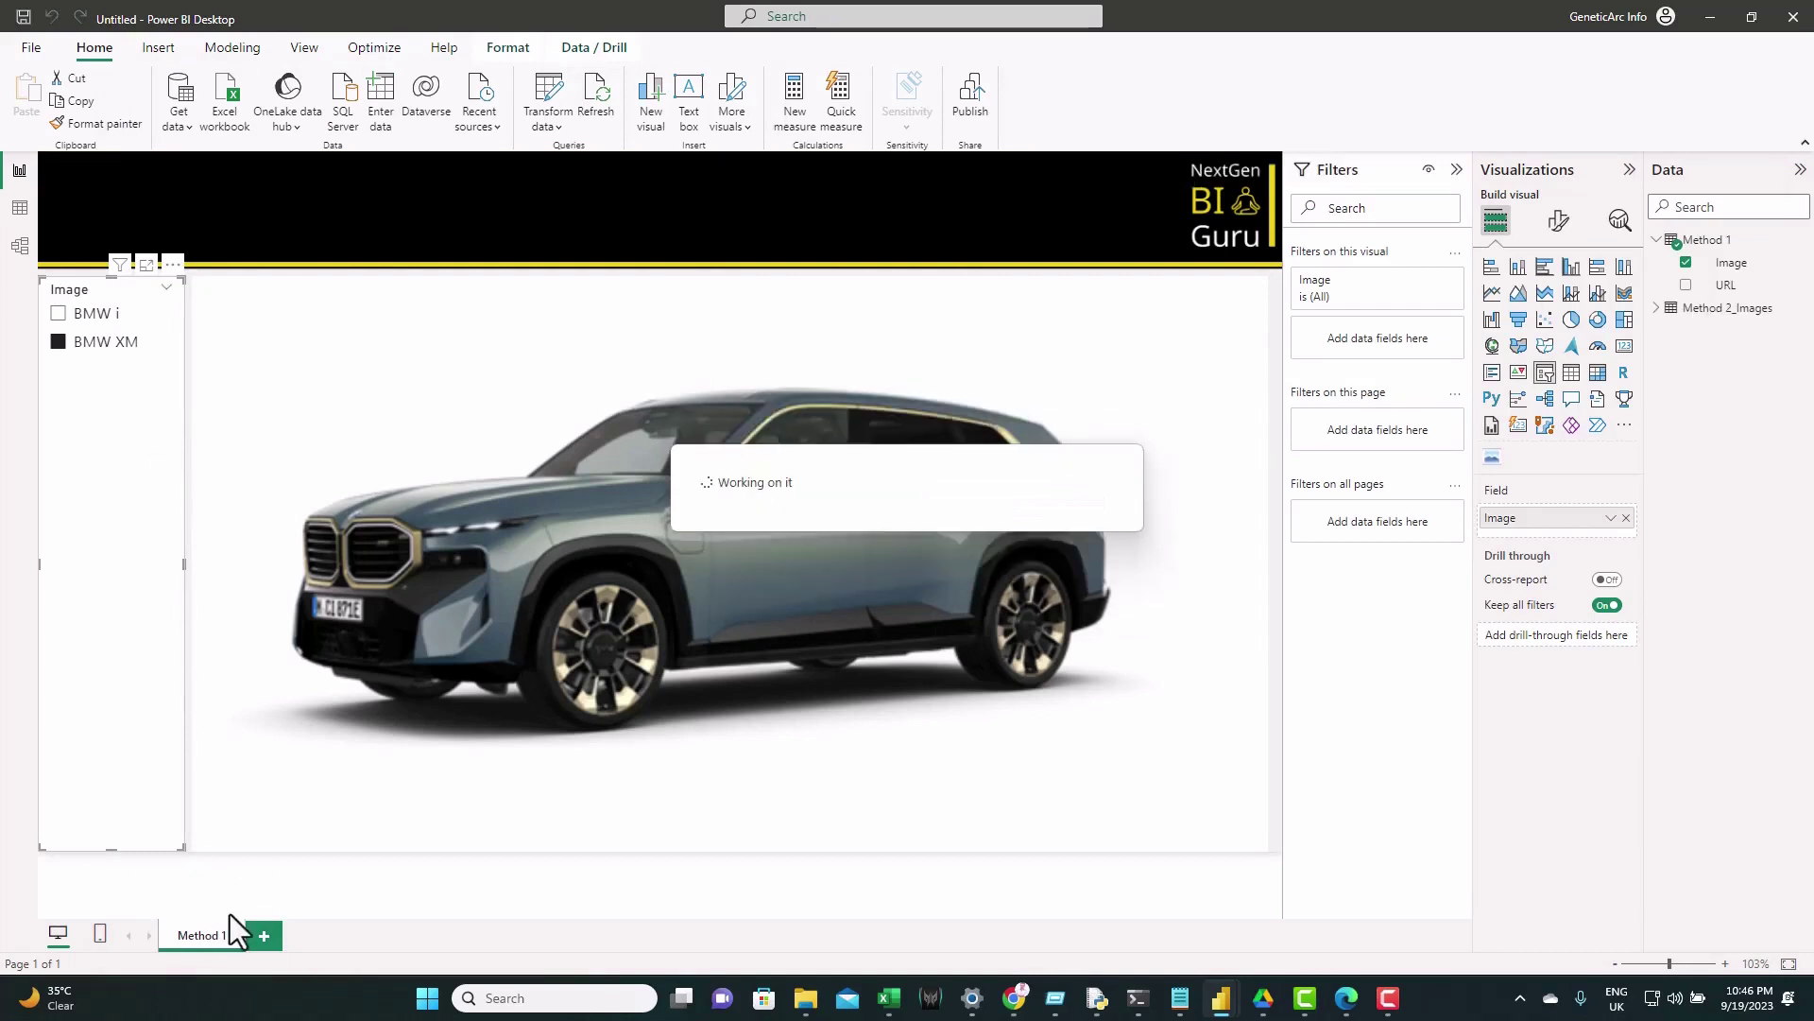
right_click(209, 933)
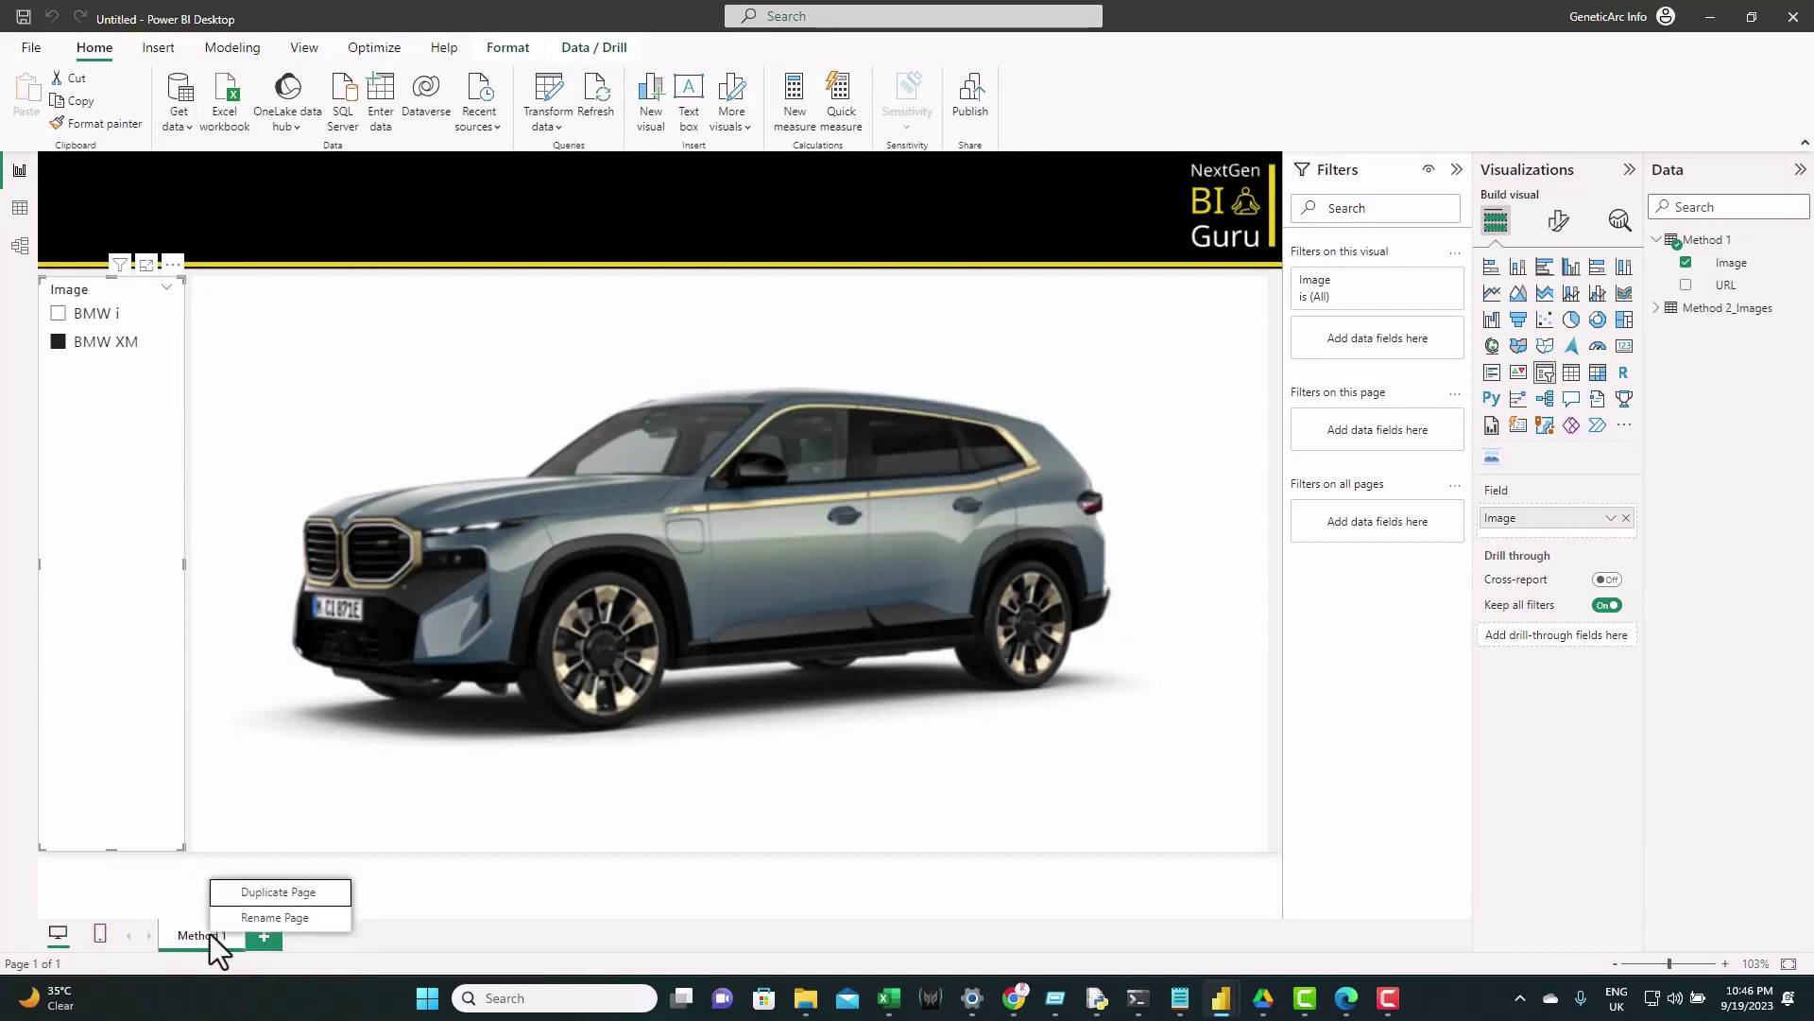
left_click(266, 900)
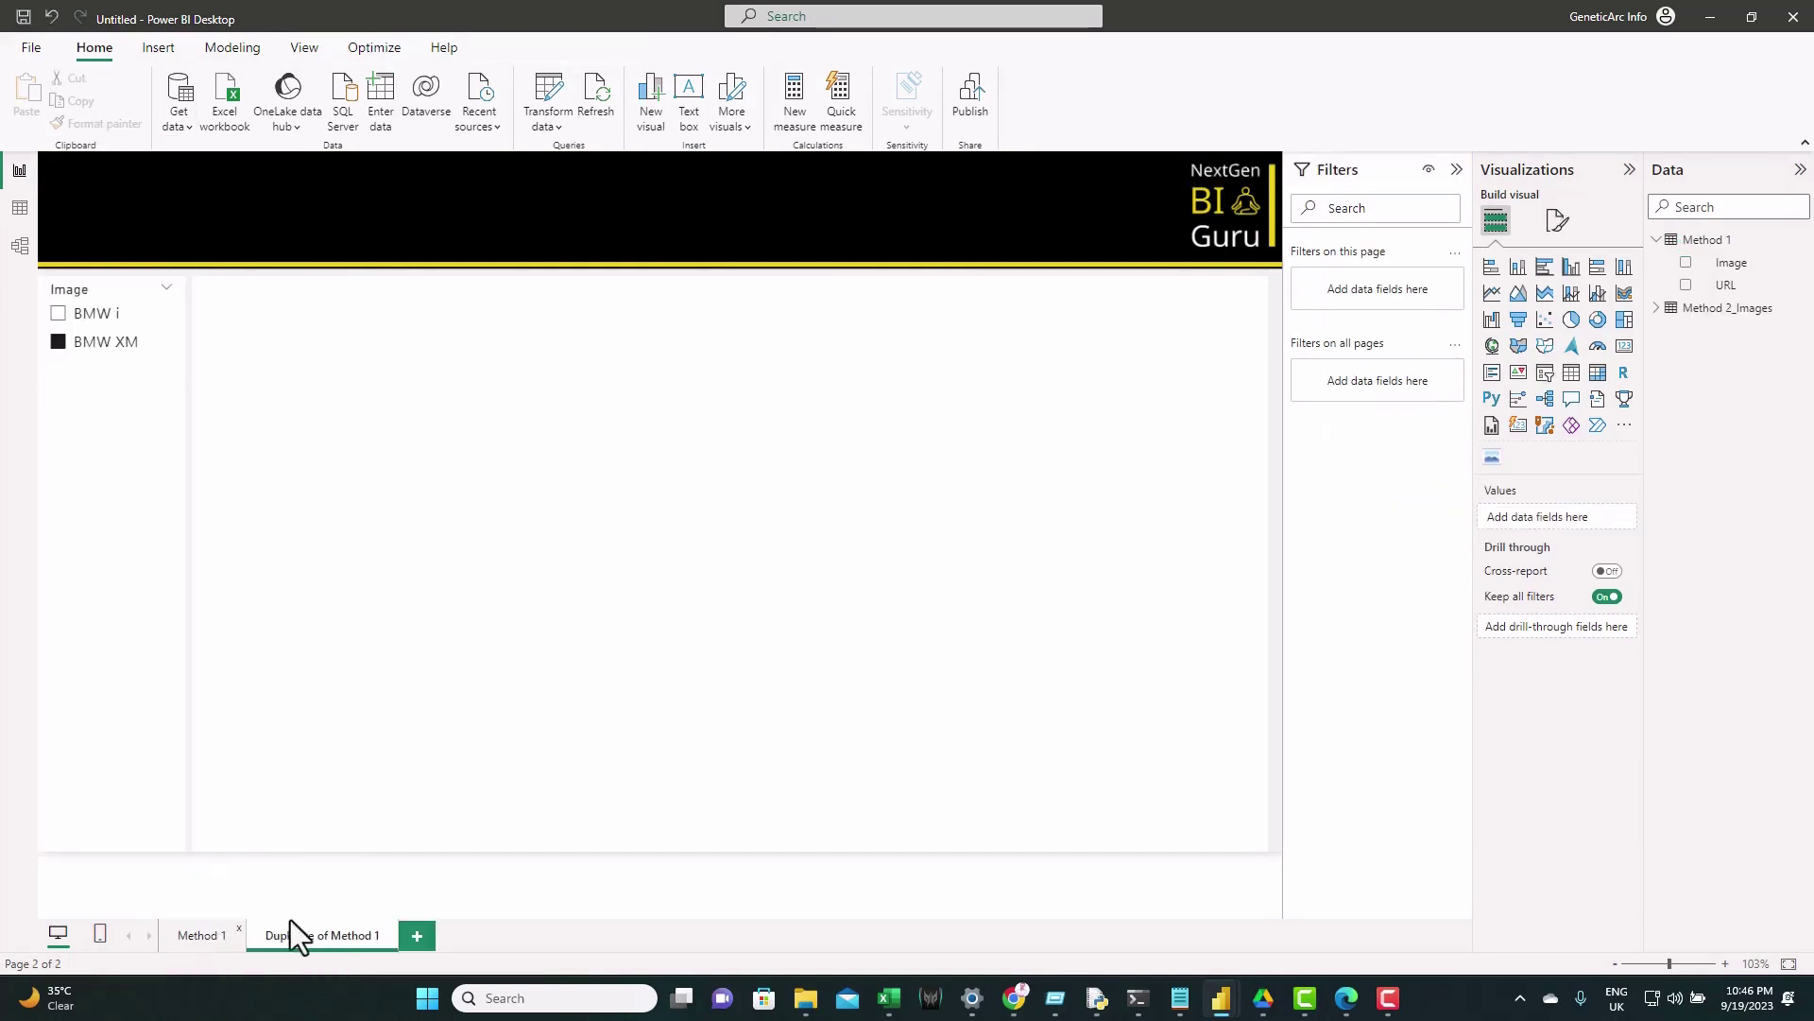
- Rename the duplicated page to 'Method 2' and expand the Method 2_Images fields in the Data pane
double_click(318, 933)
type("Method 2")
key("Return")
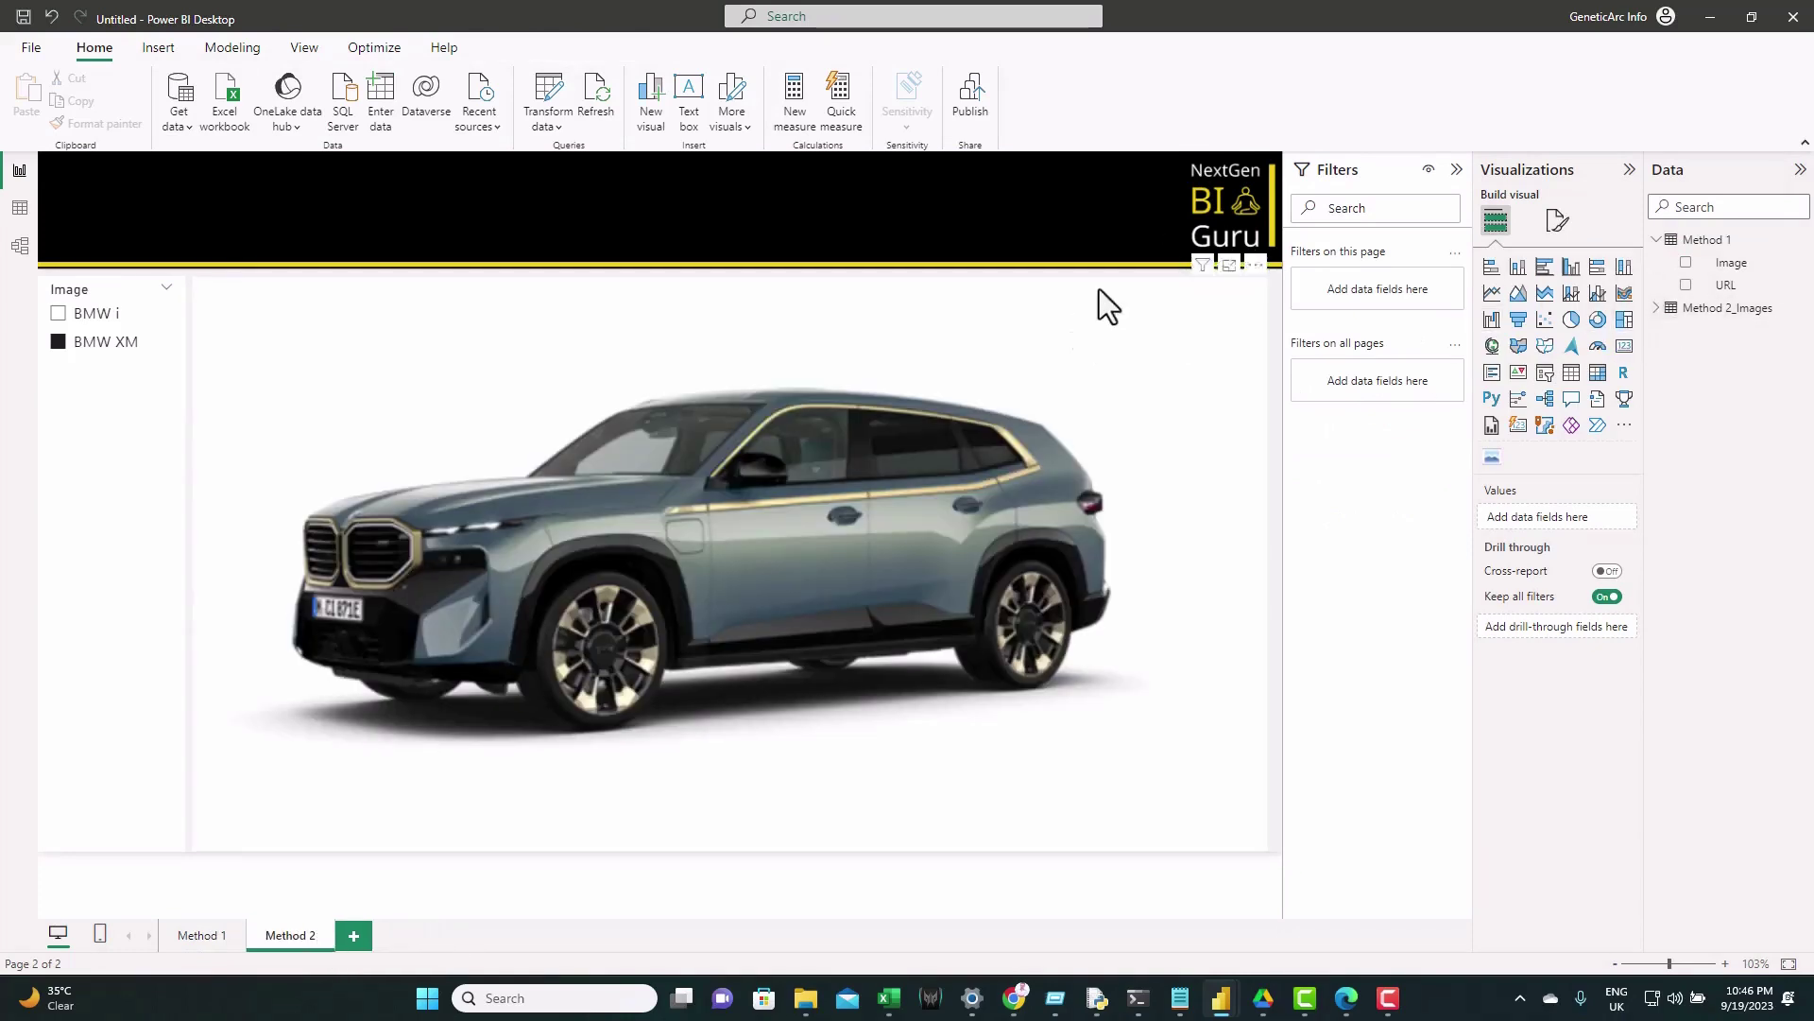
left_click(1661, 312)
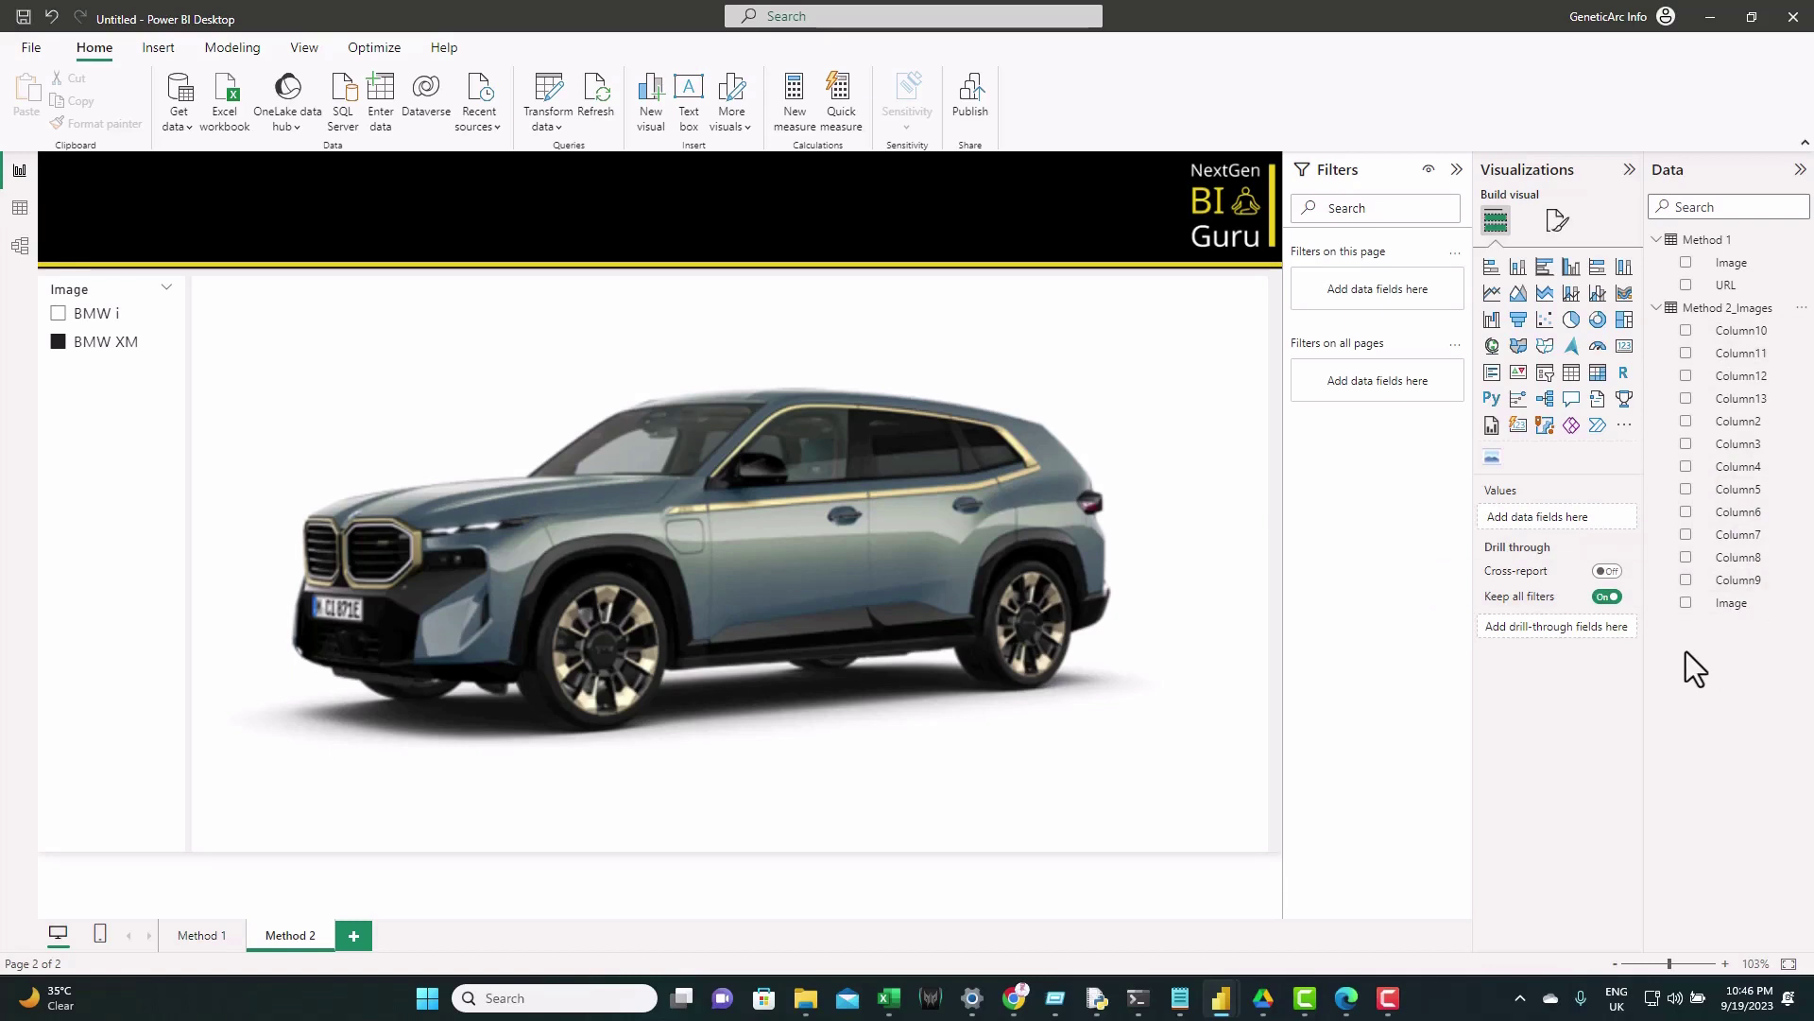
left_click(548, 85)
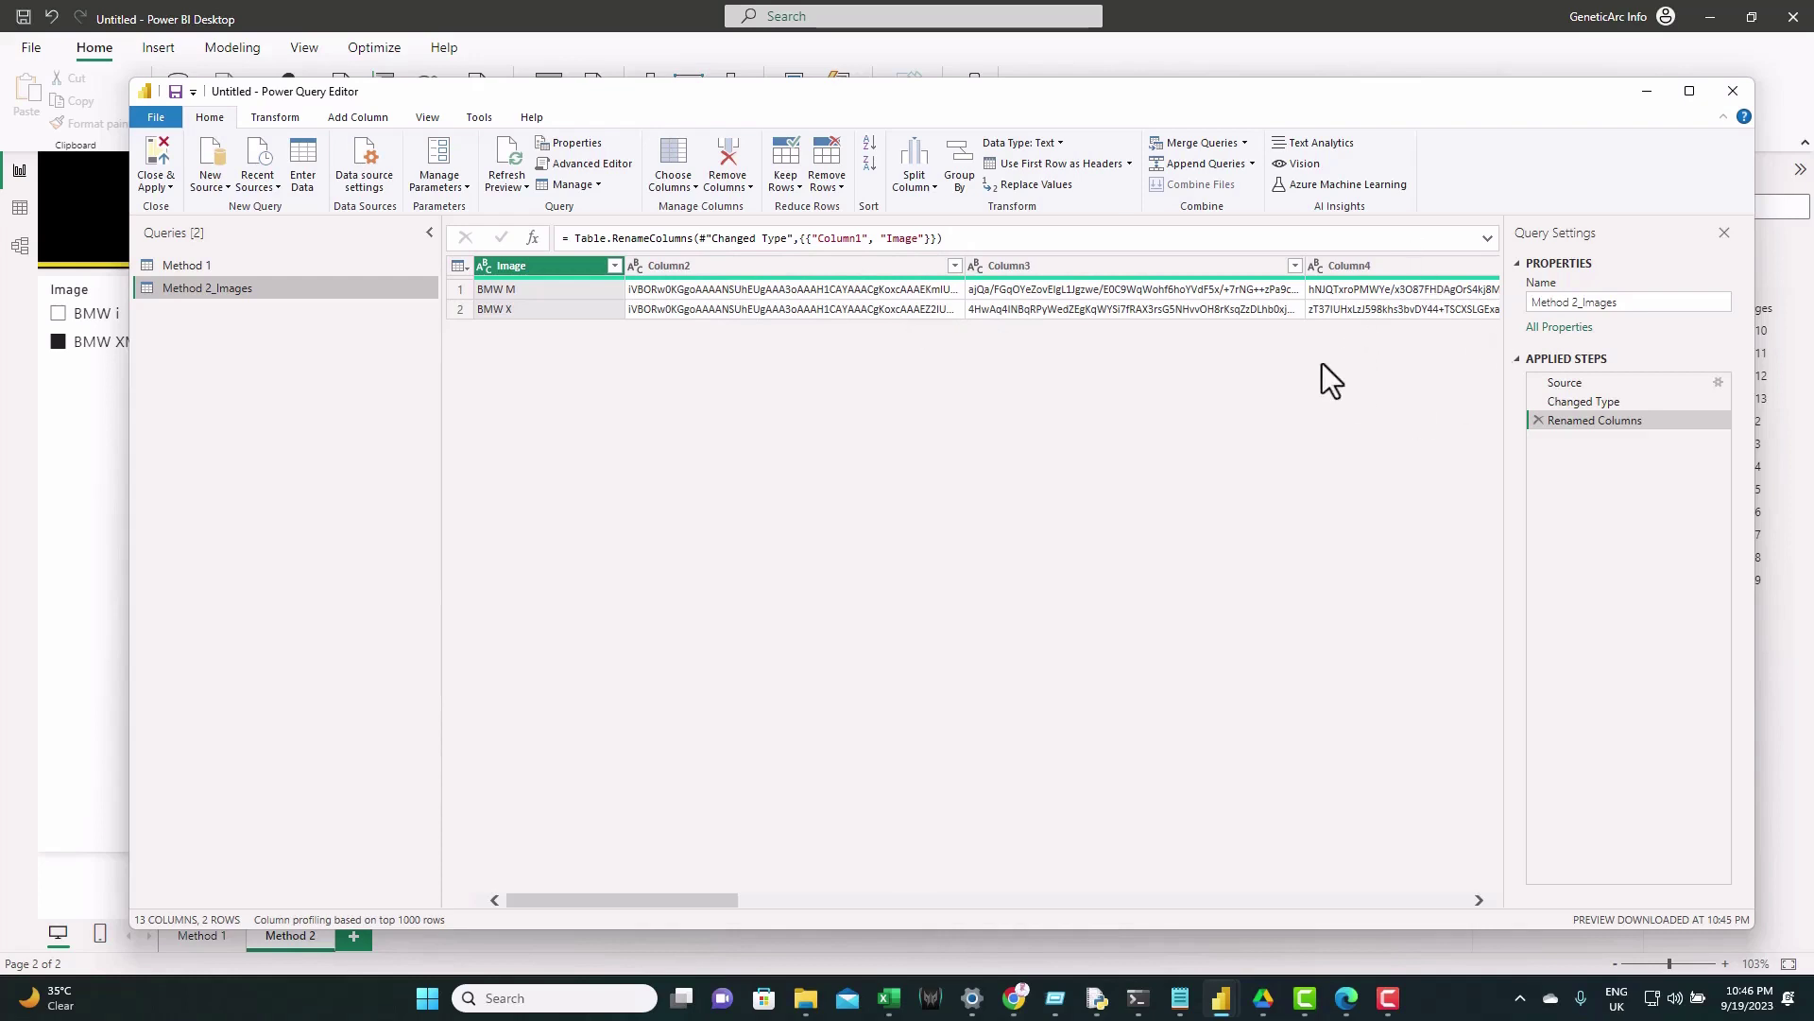
left_click(1735, 92)
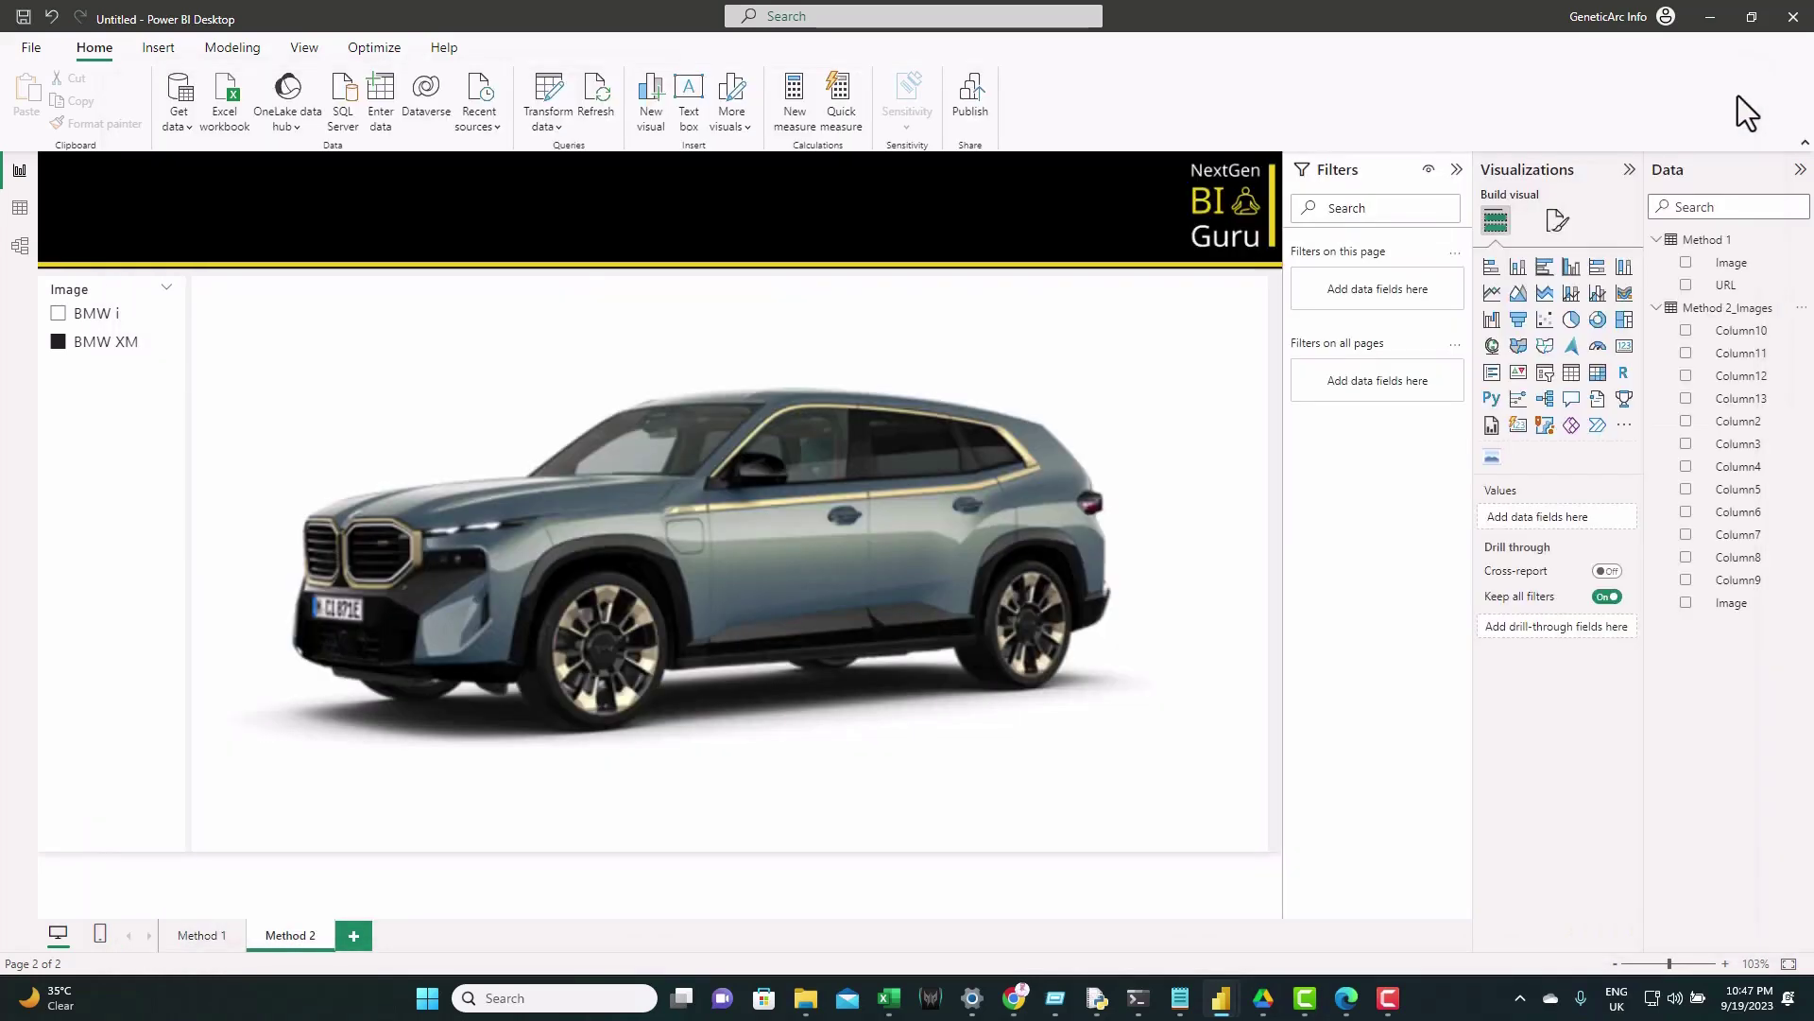
- Create a Content column in Method 2_Images joining 'data:image/png;base64,' with Column2 through Column13
right_click(1707, 316)
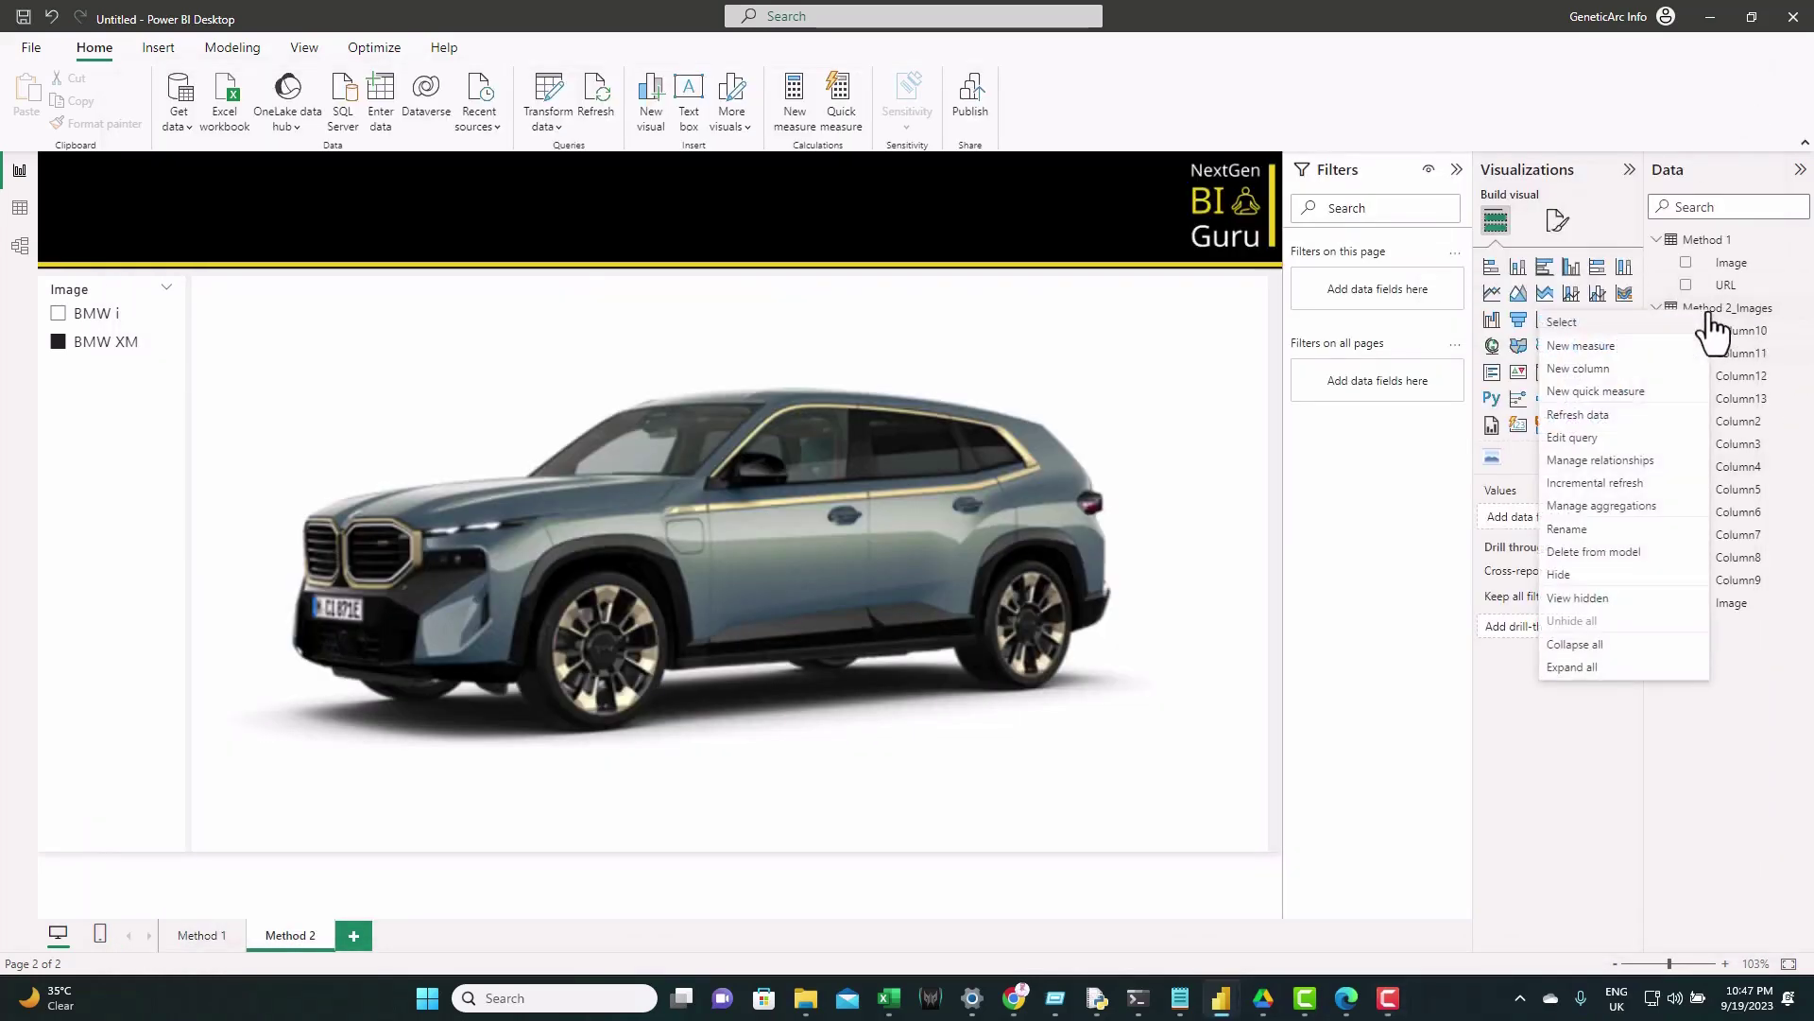
left_click(1618, 371)
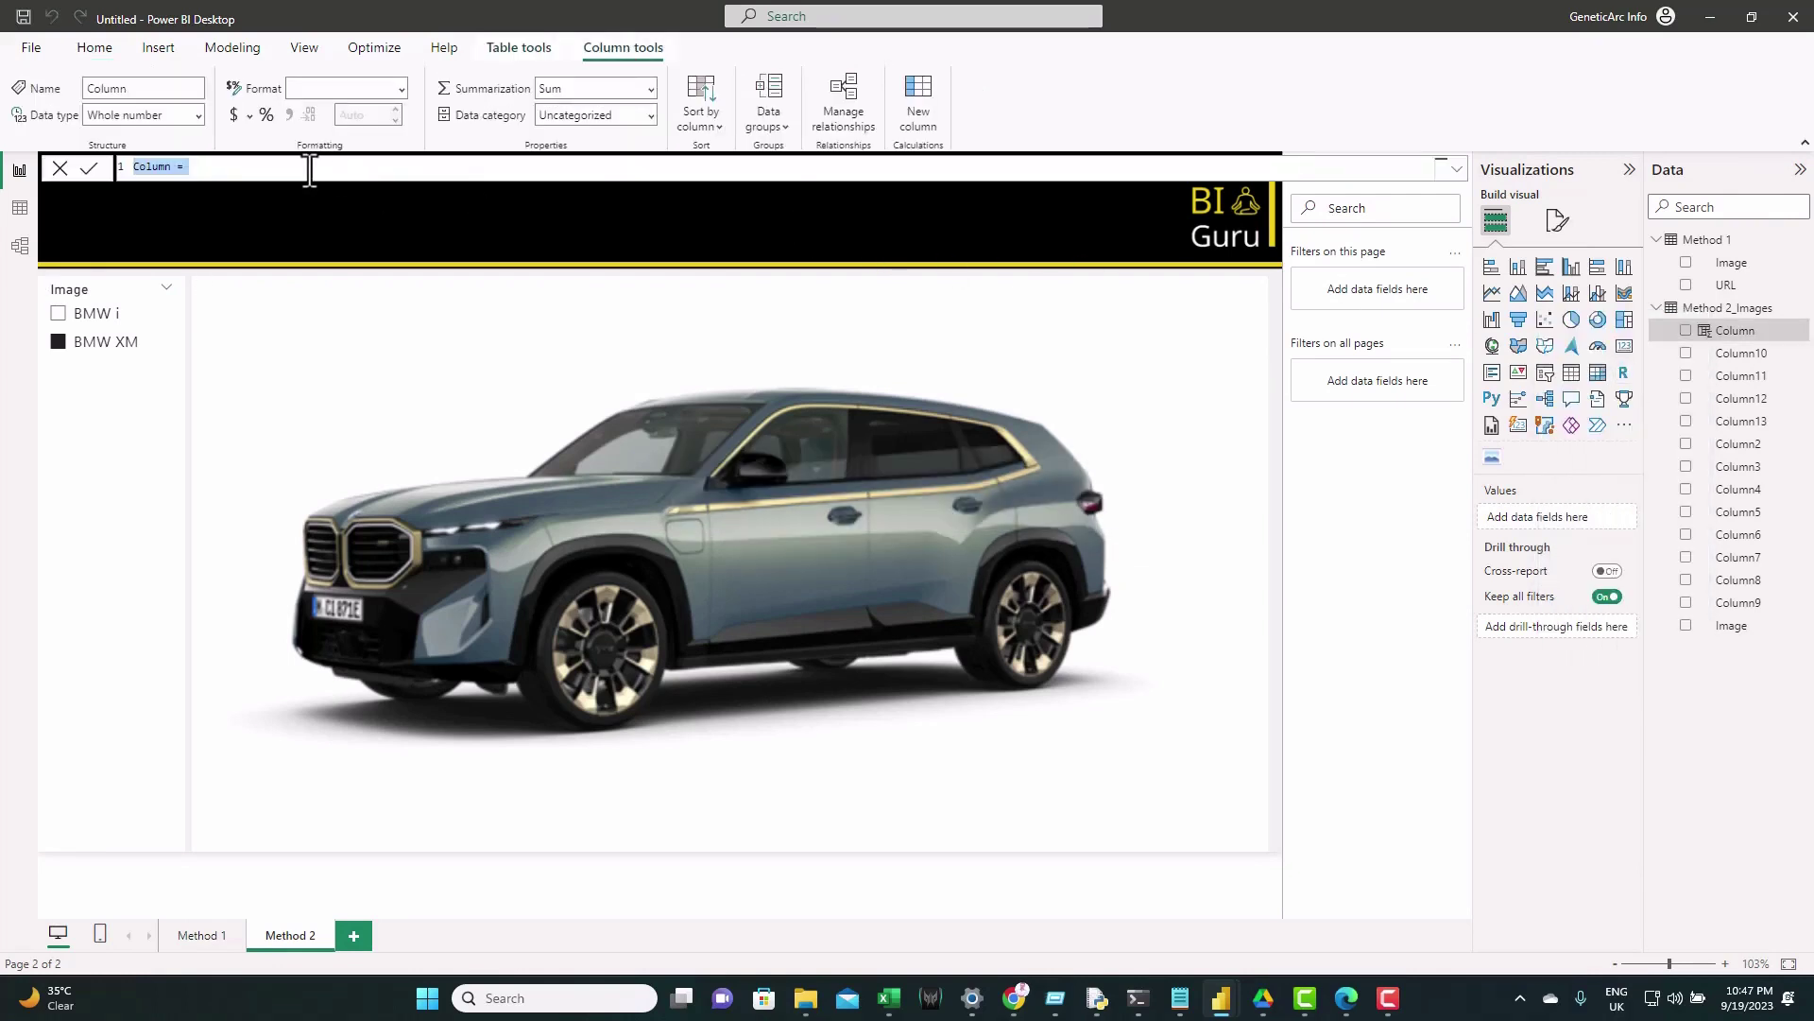
type("Content = \"data:image/png;base64,\" & [column2] & [column3] & [column4] & [column5] & [column6] & [column7] & [column8] & [column9] & [column10] & [column11] & [column12] & [column13]")
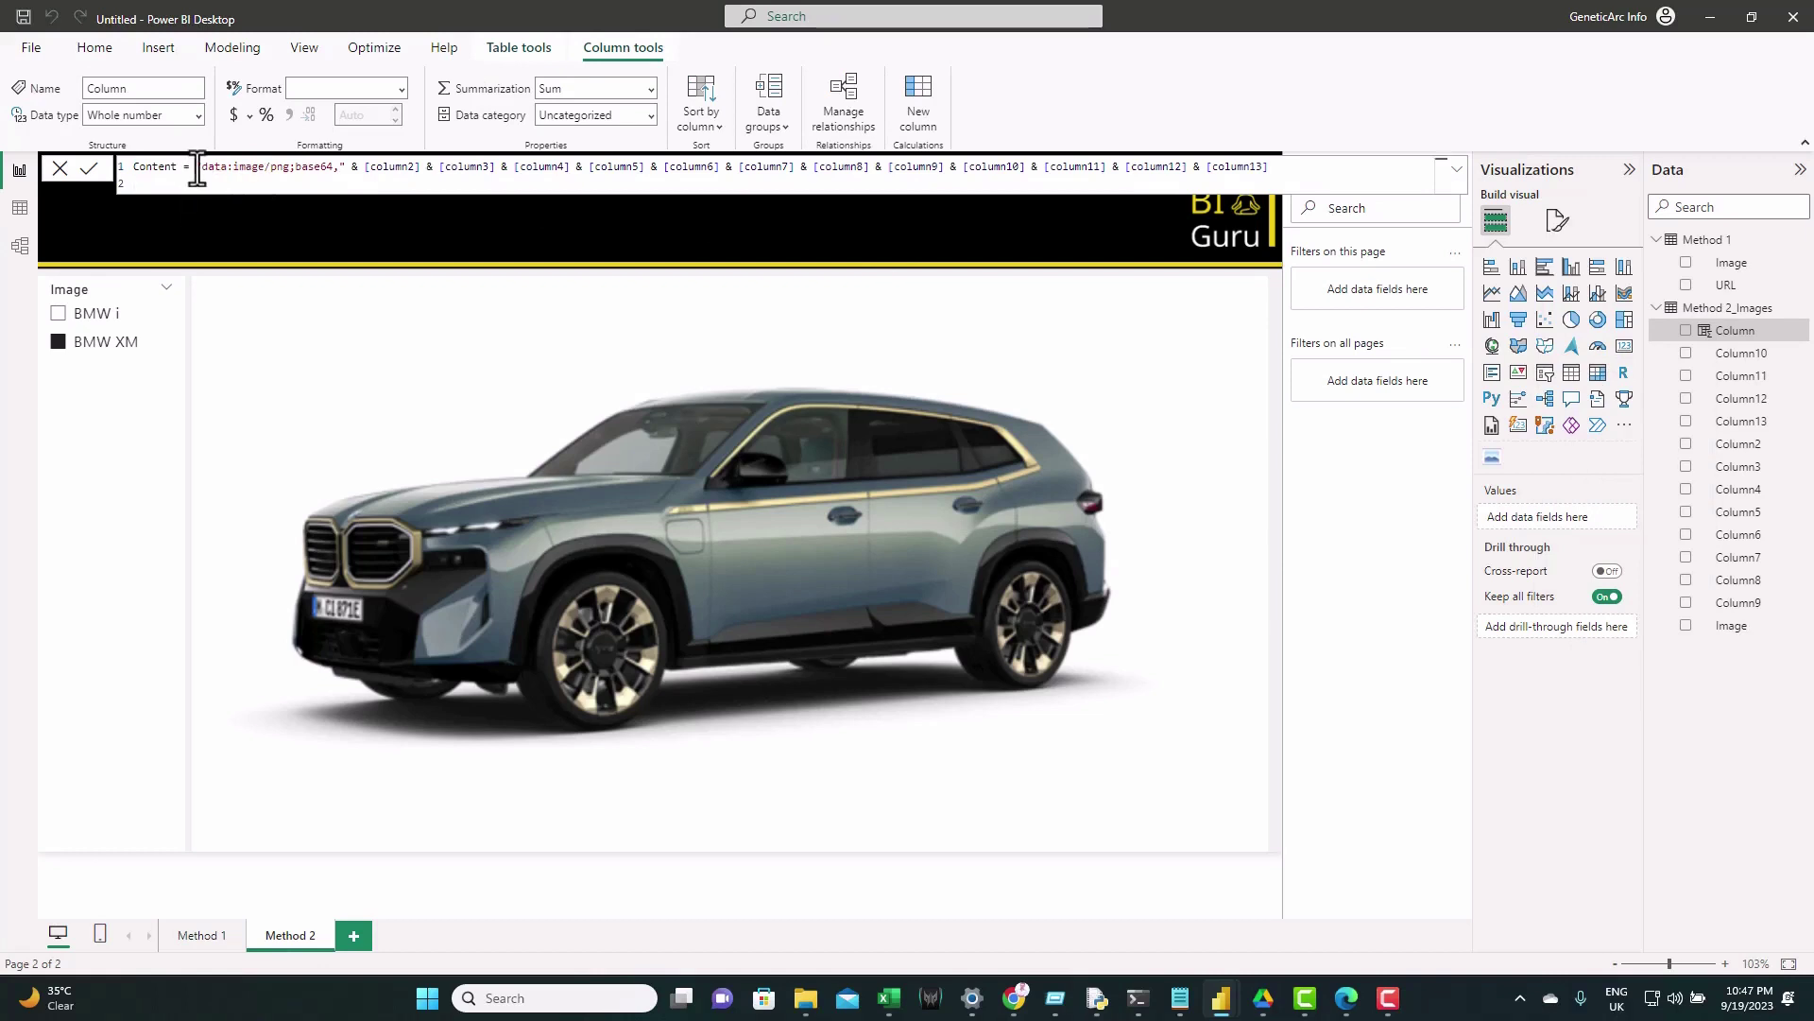
left_click_drag(197, 168, 348, 171)
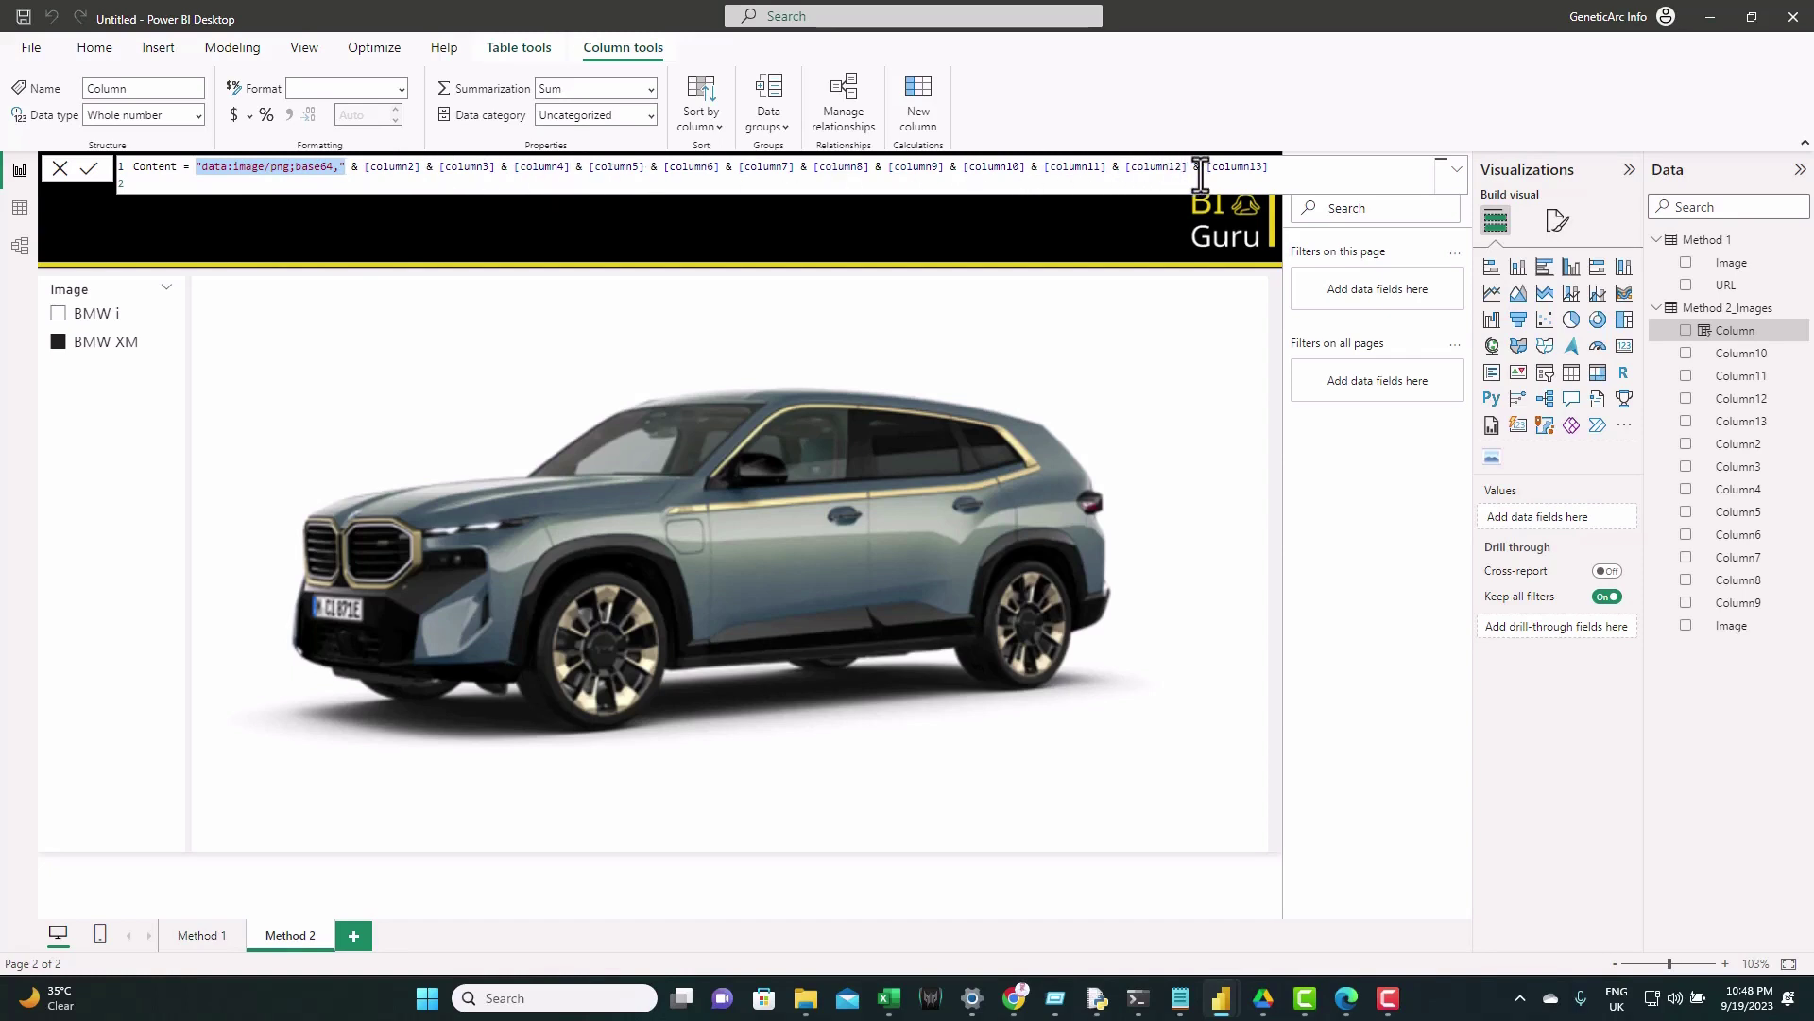
left_click(91, 170)
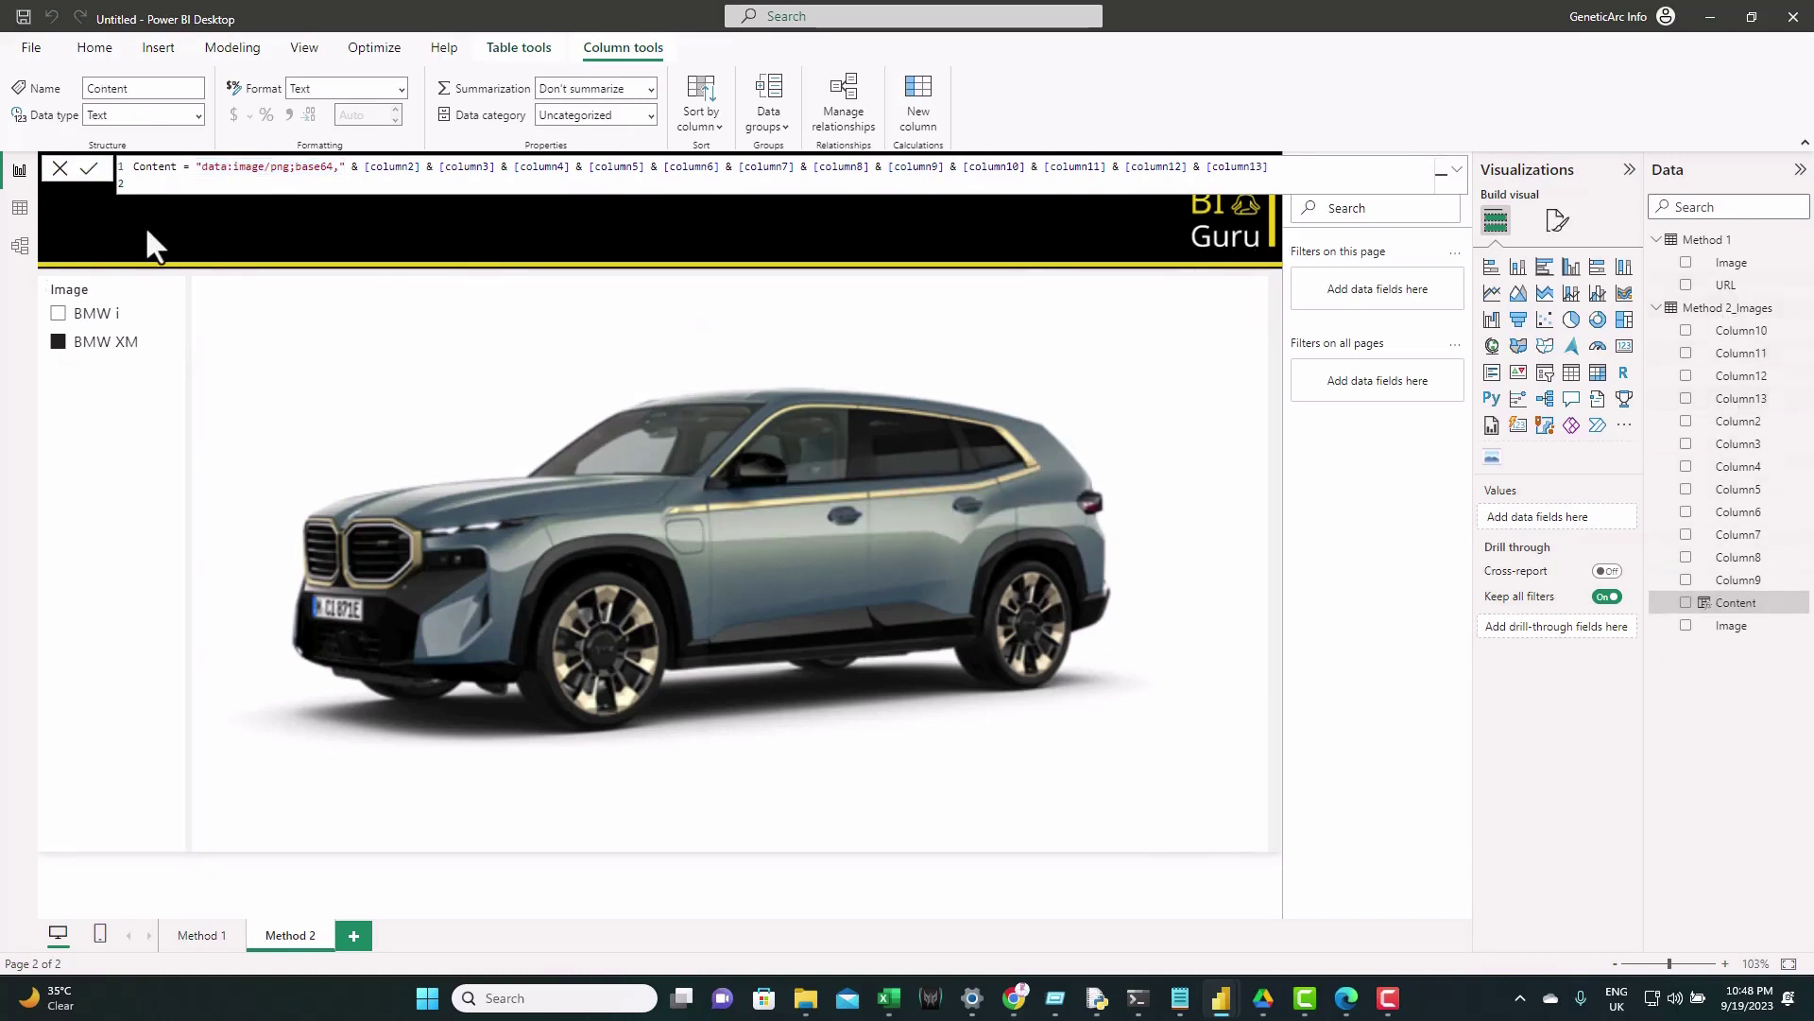
- In Model view, hide Column2–Column13 of Method 2_Images, then return to Report view
left_click(20, 247)
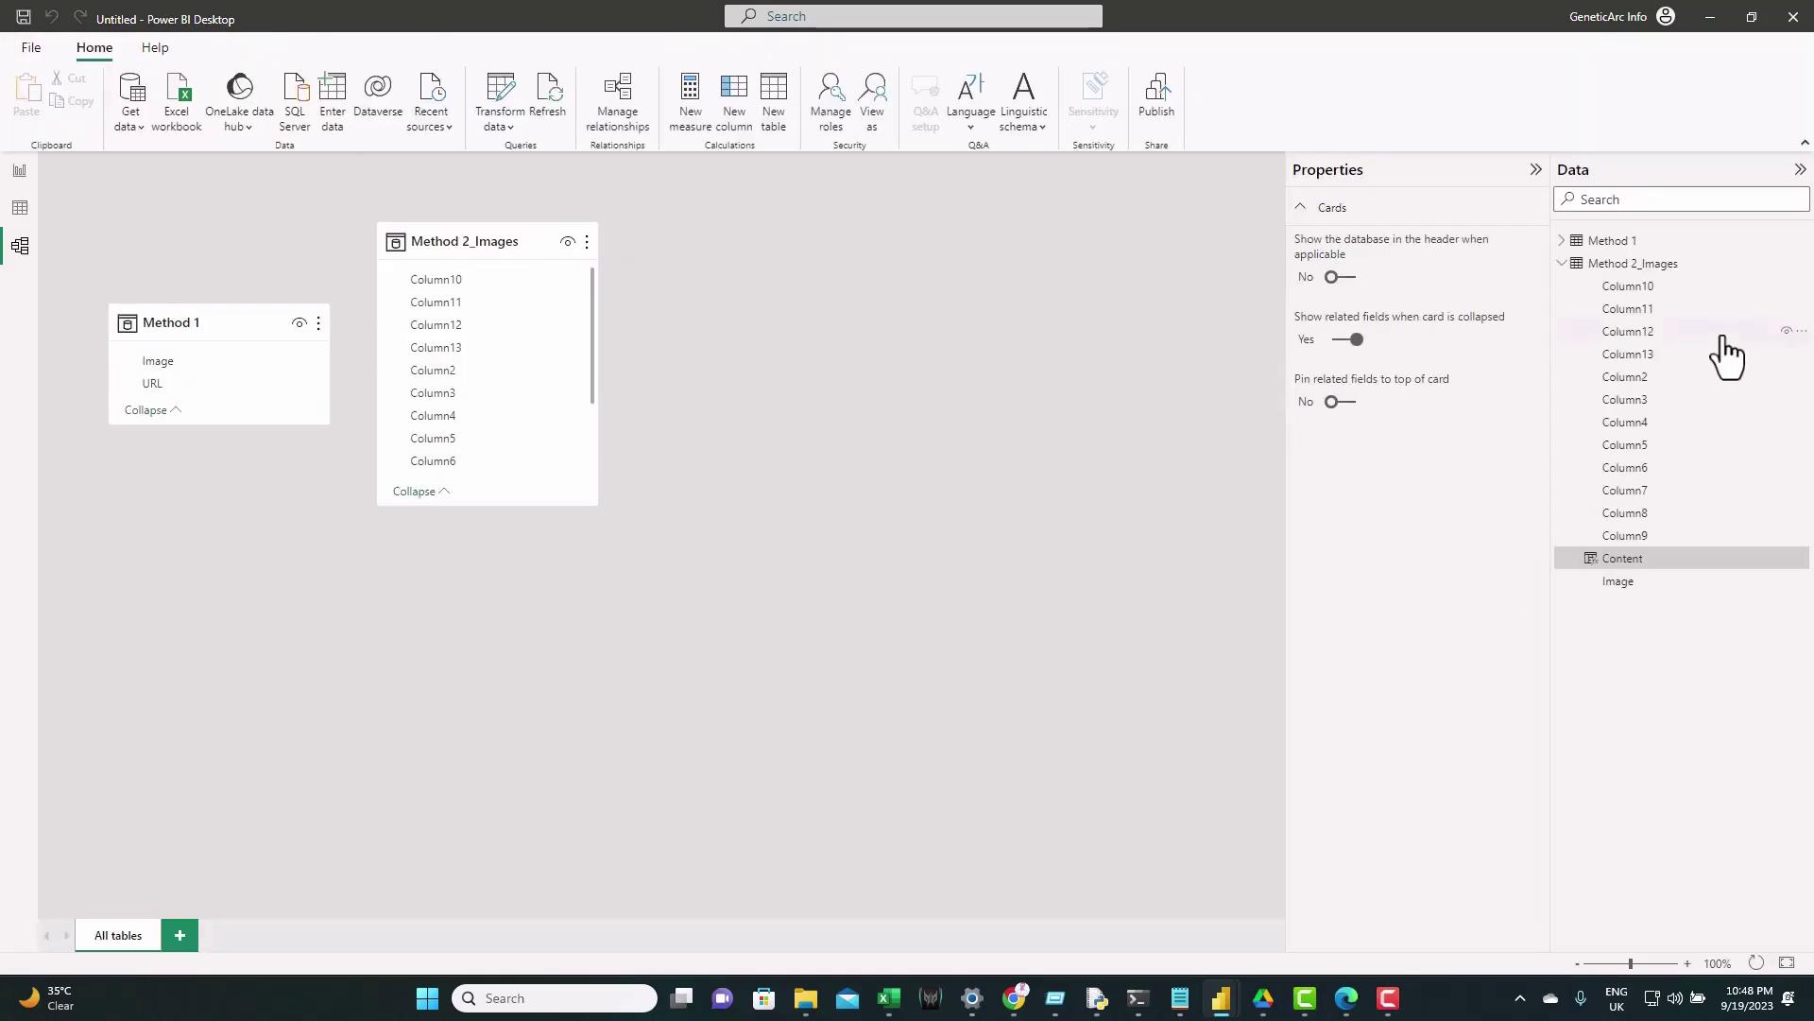
left_click(1653, 286)
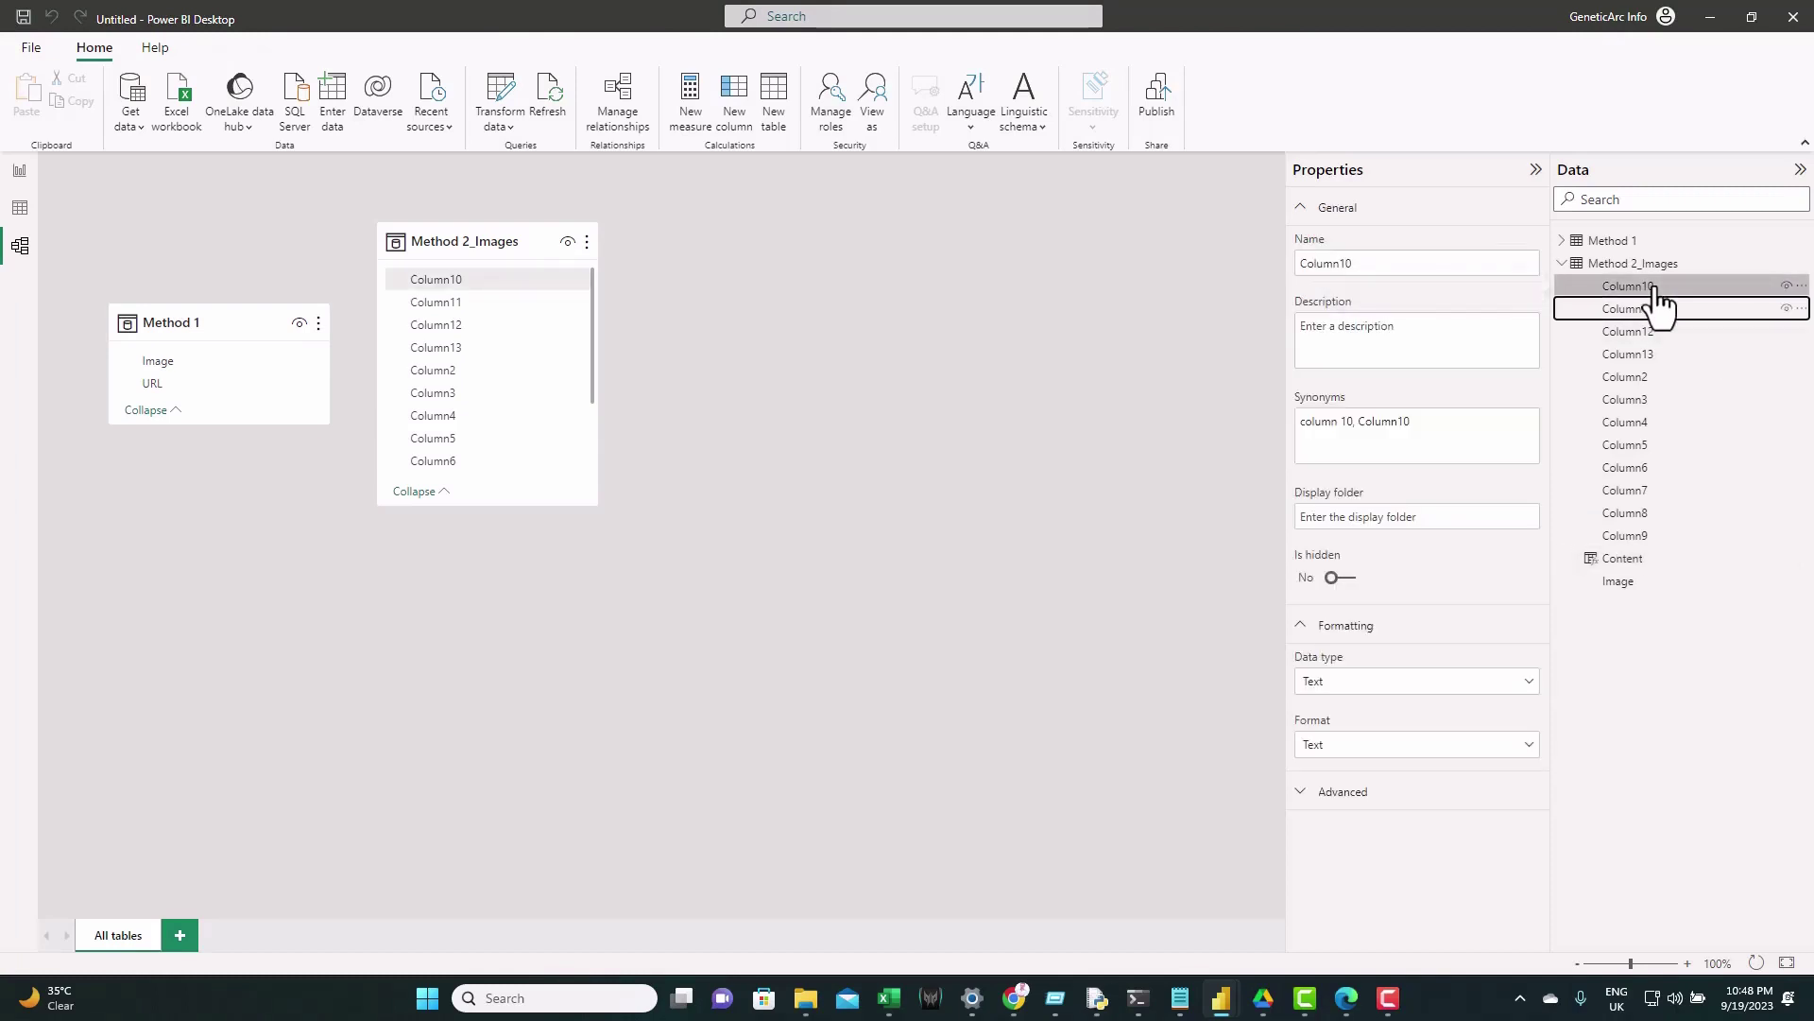
key("Down")
key("Down")
key("Down")
key("Down")
key("Down")
key("Down")
key("Down")
left_click(1687, 535, "shift")
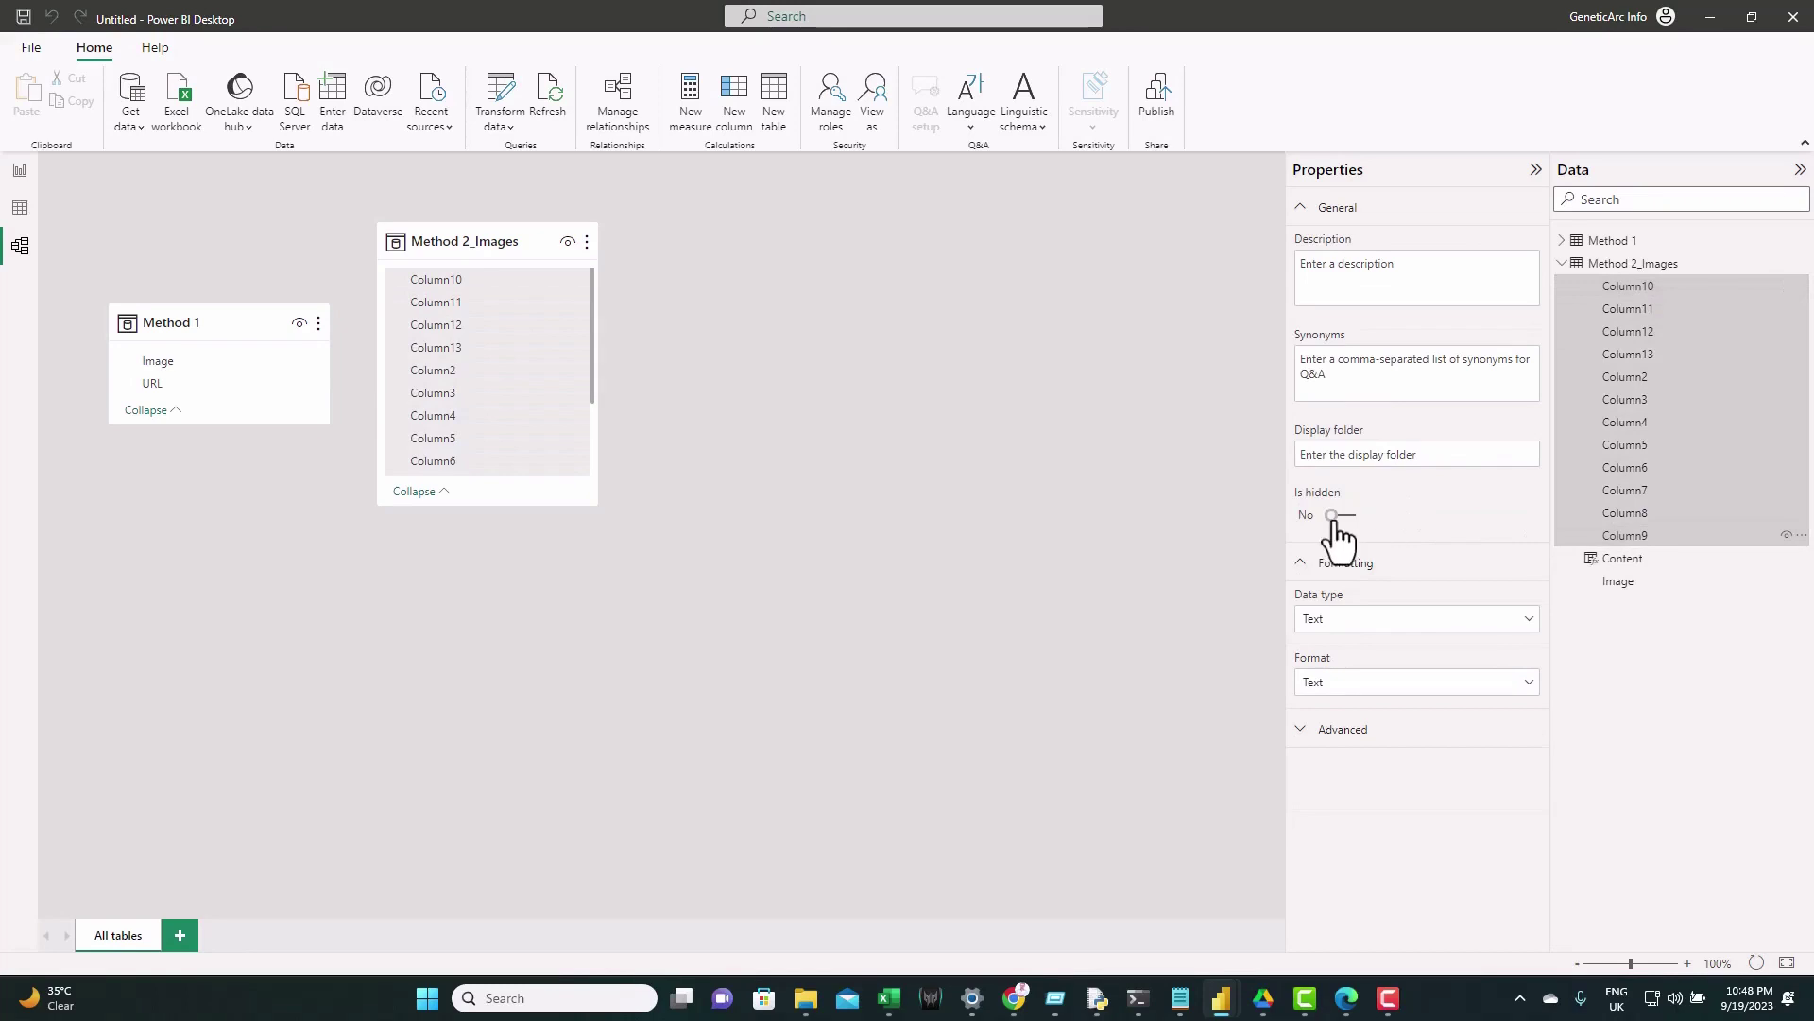
left_click(1343, 516)
left_click(1343, 516)
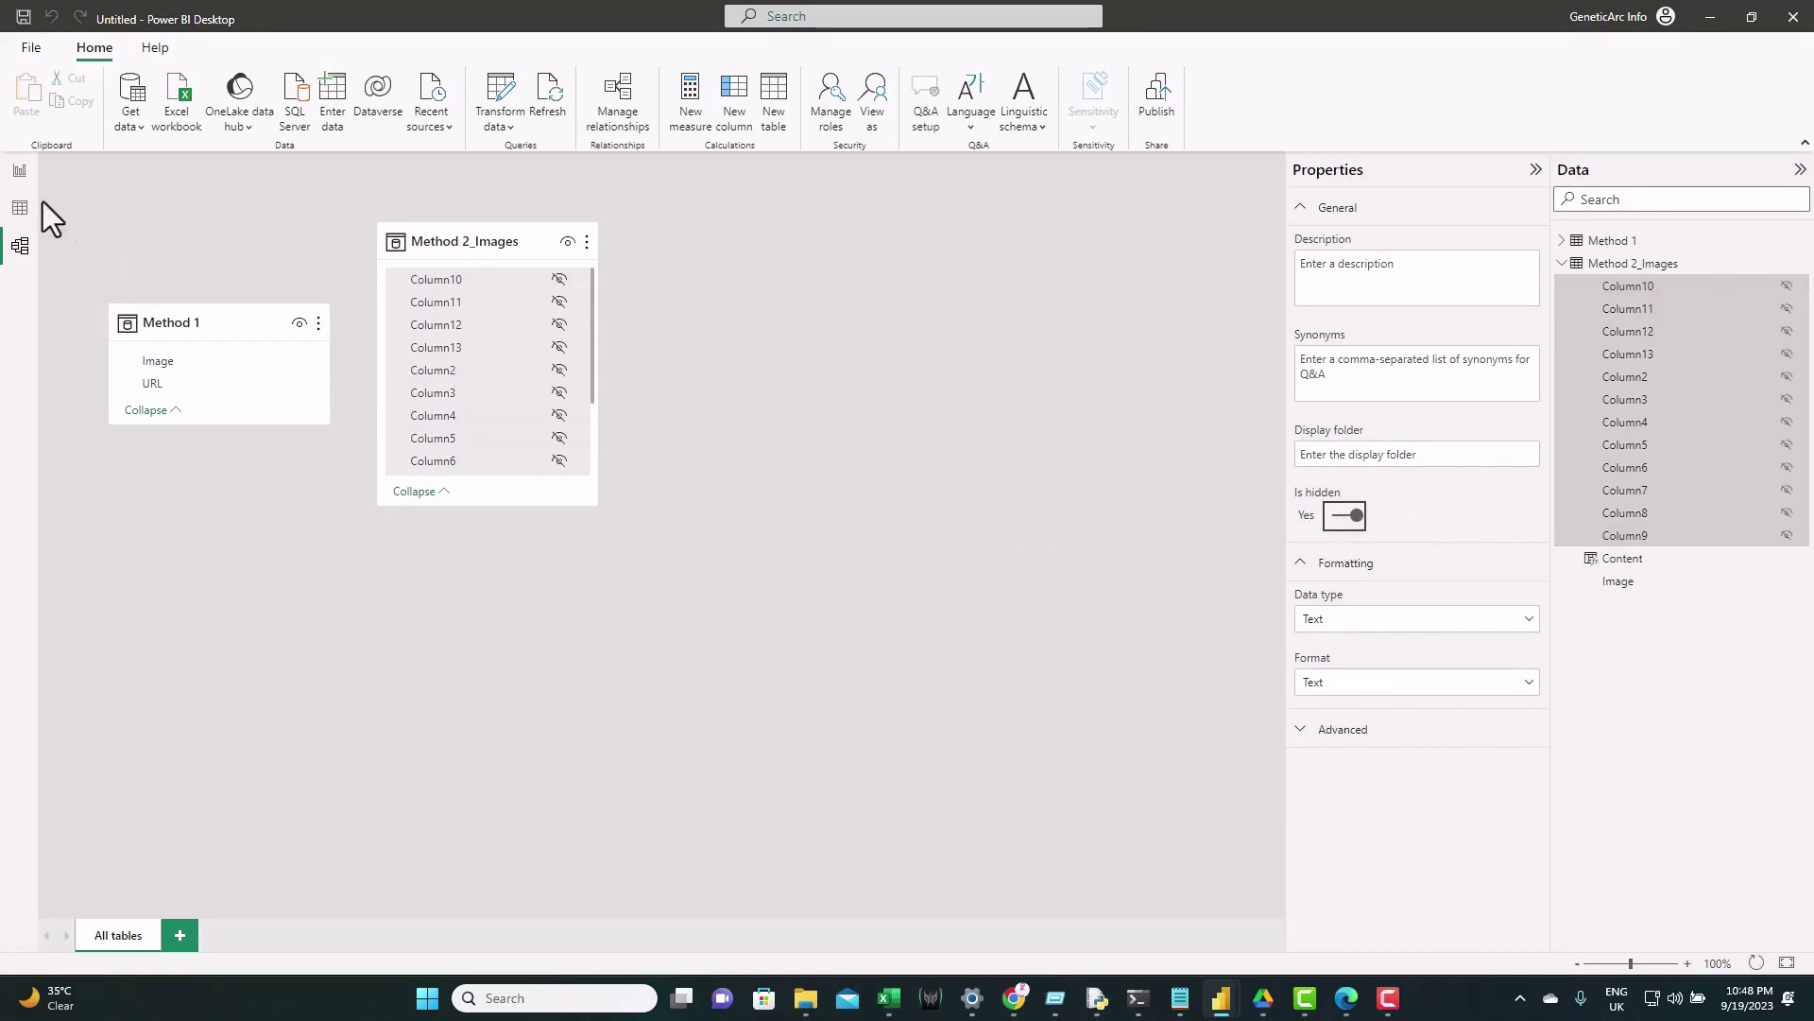
left_click(20, 172)
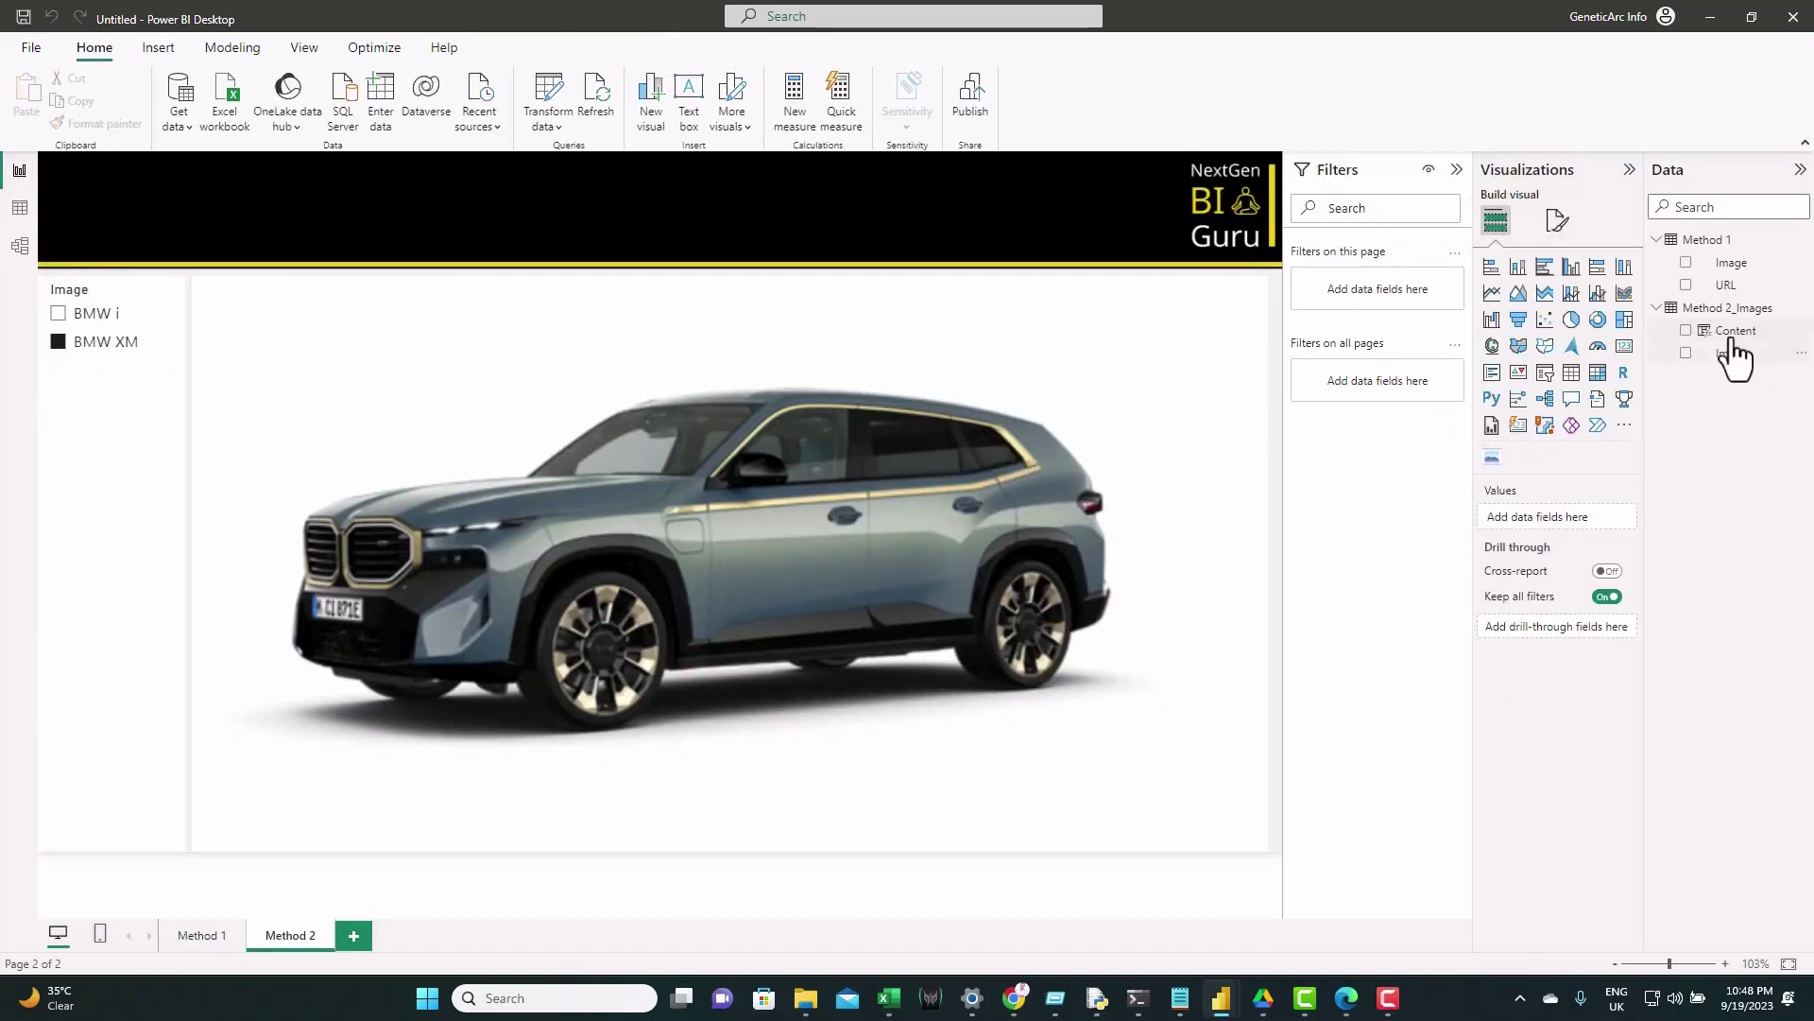
- Feed the slicer from Method 2_Images Image and the image visual from Content, then select BMW X
left_click(147, 515)
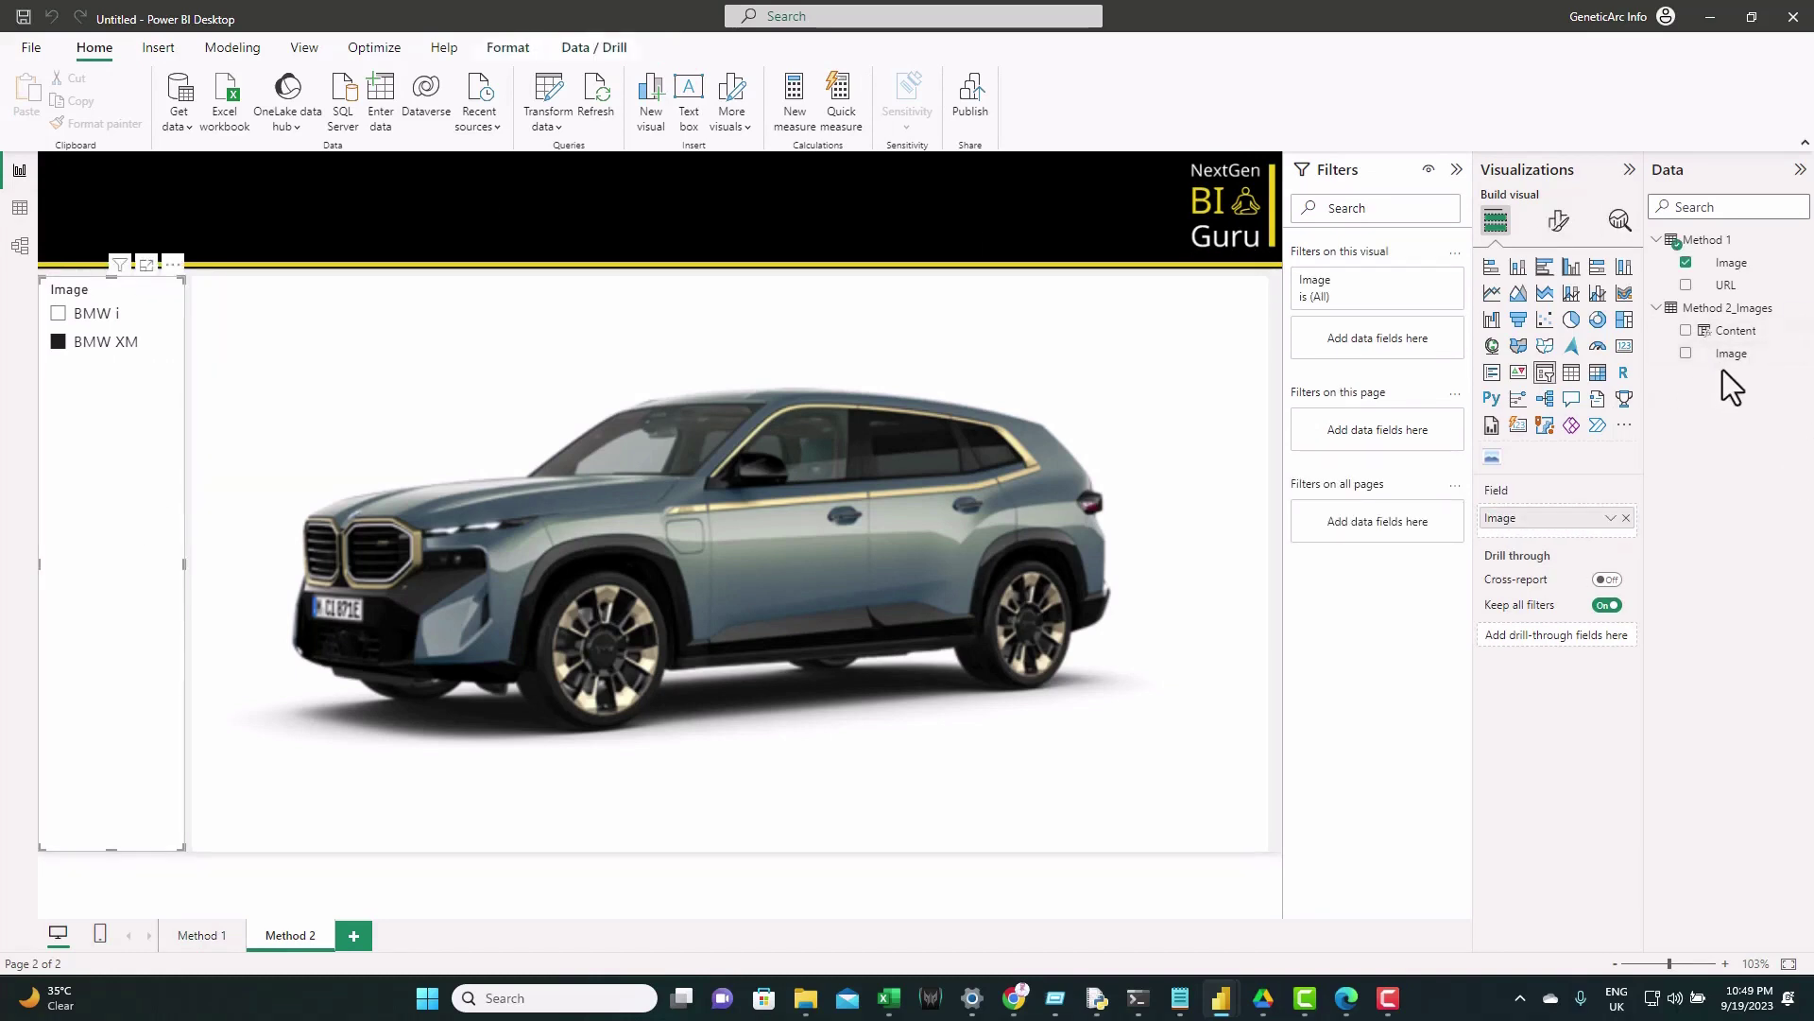
left_click_drag(1742, 355, 1601, 520)
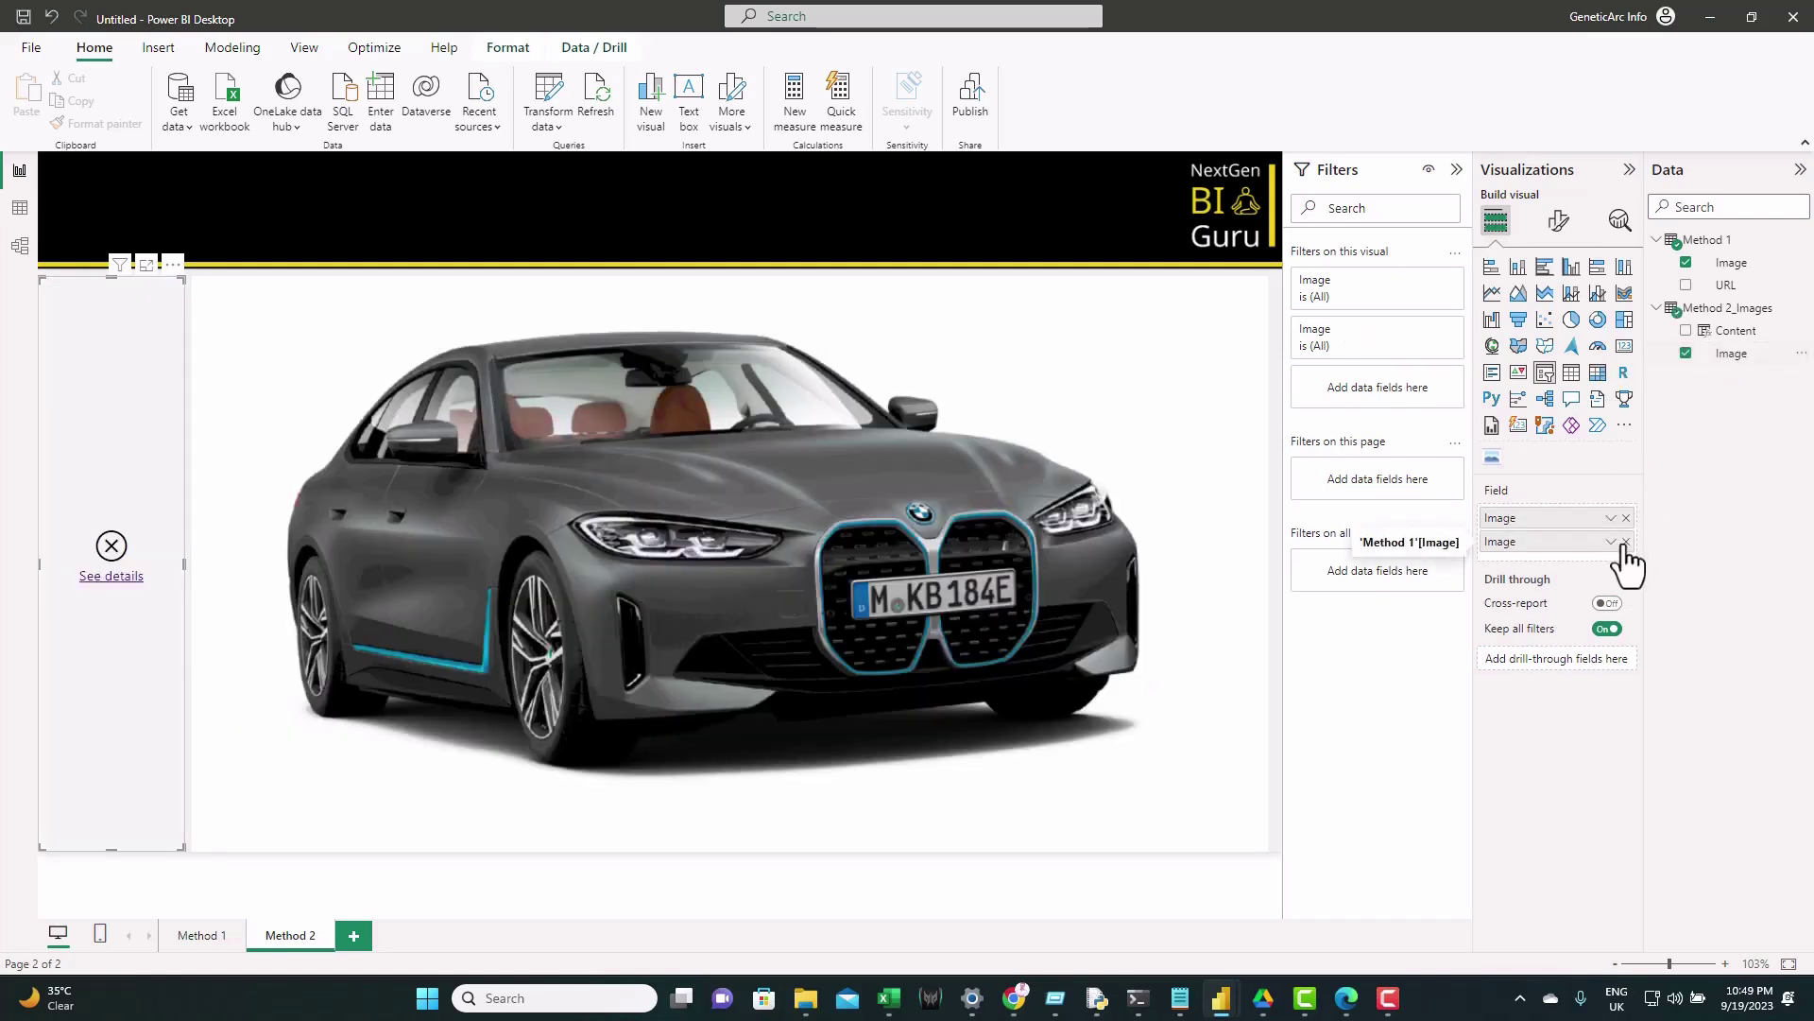
left_click(1060, 540)
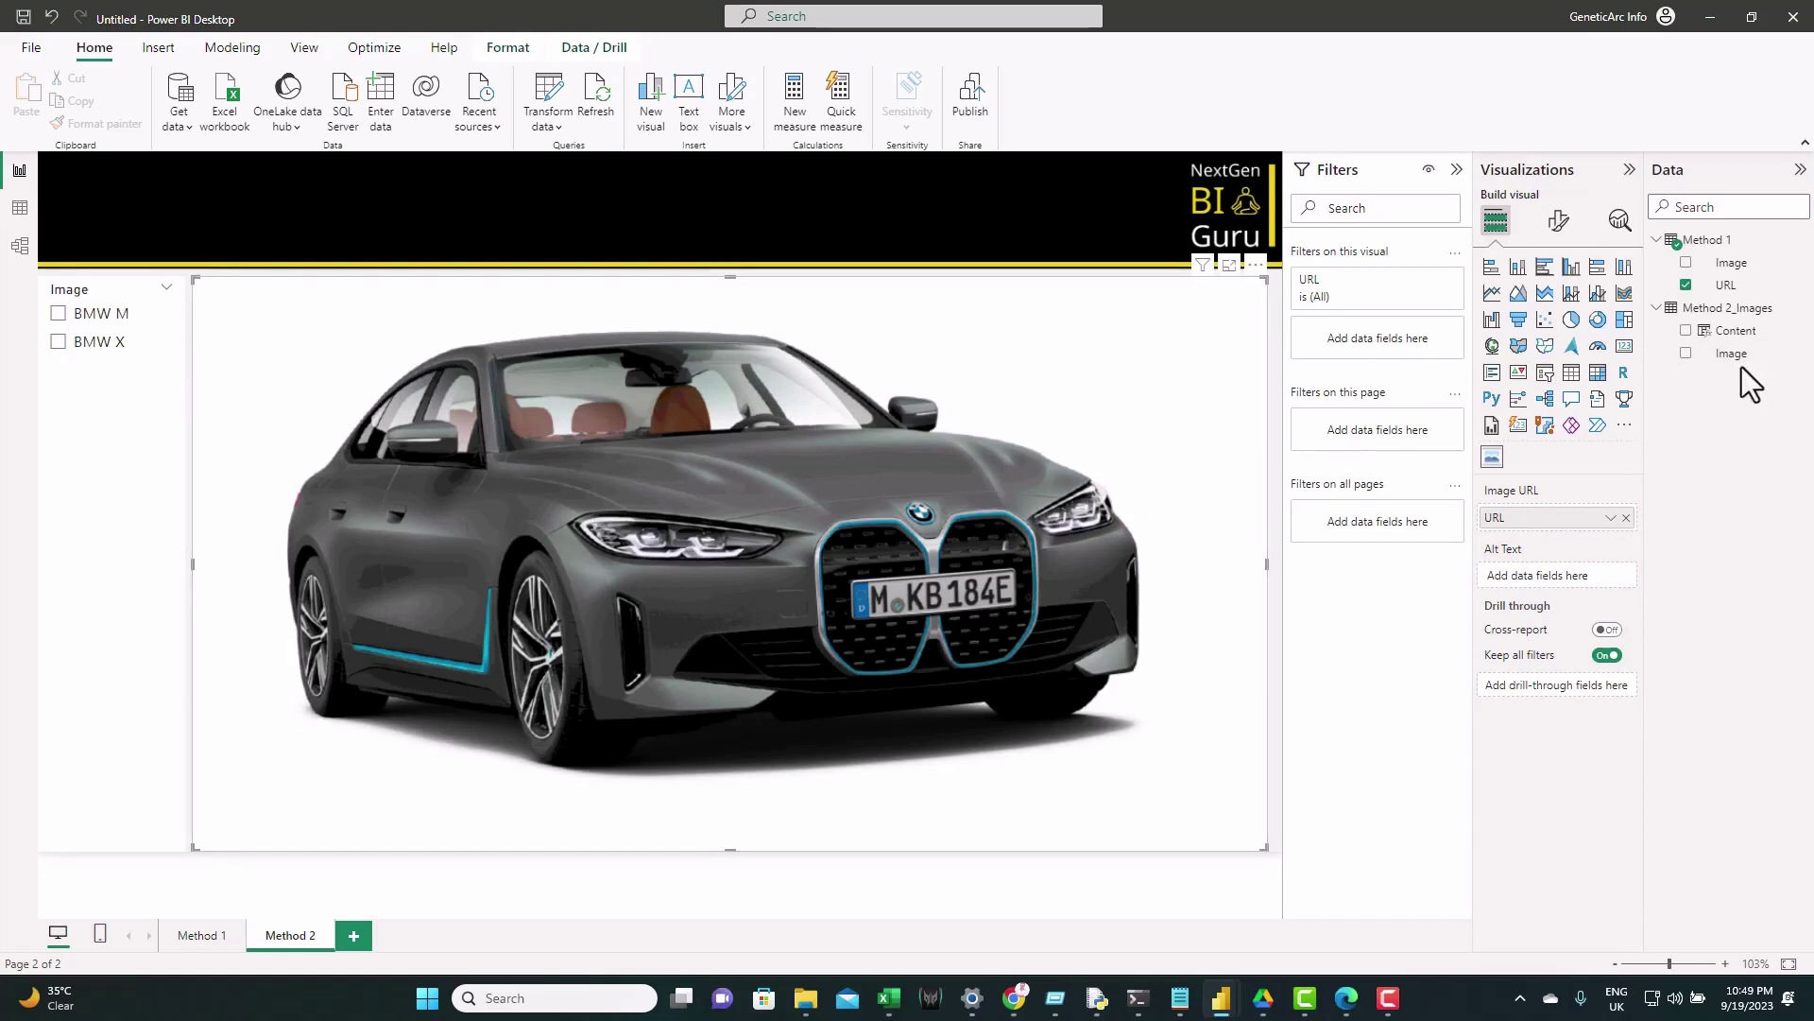
left_click_drag(1732, 340, 1563, 521)
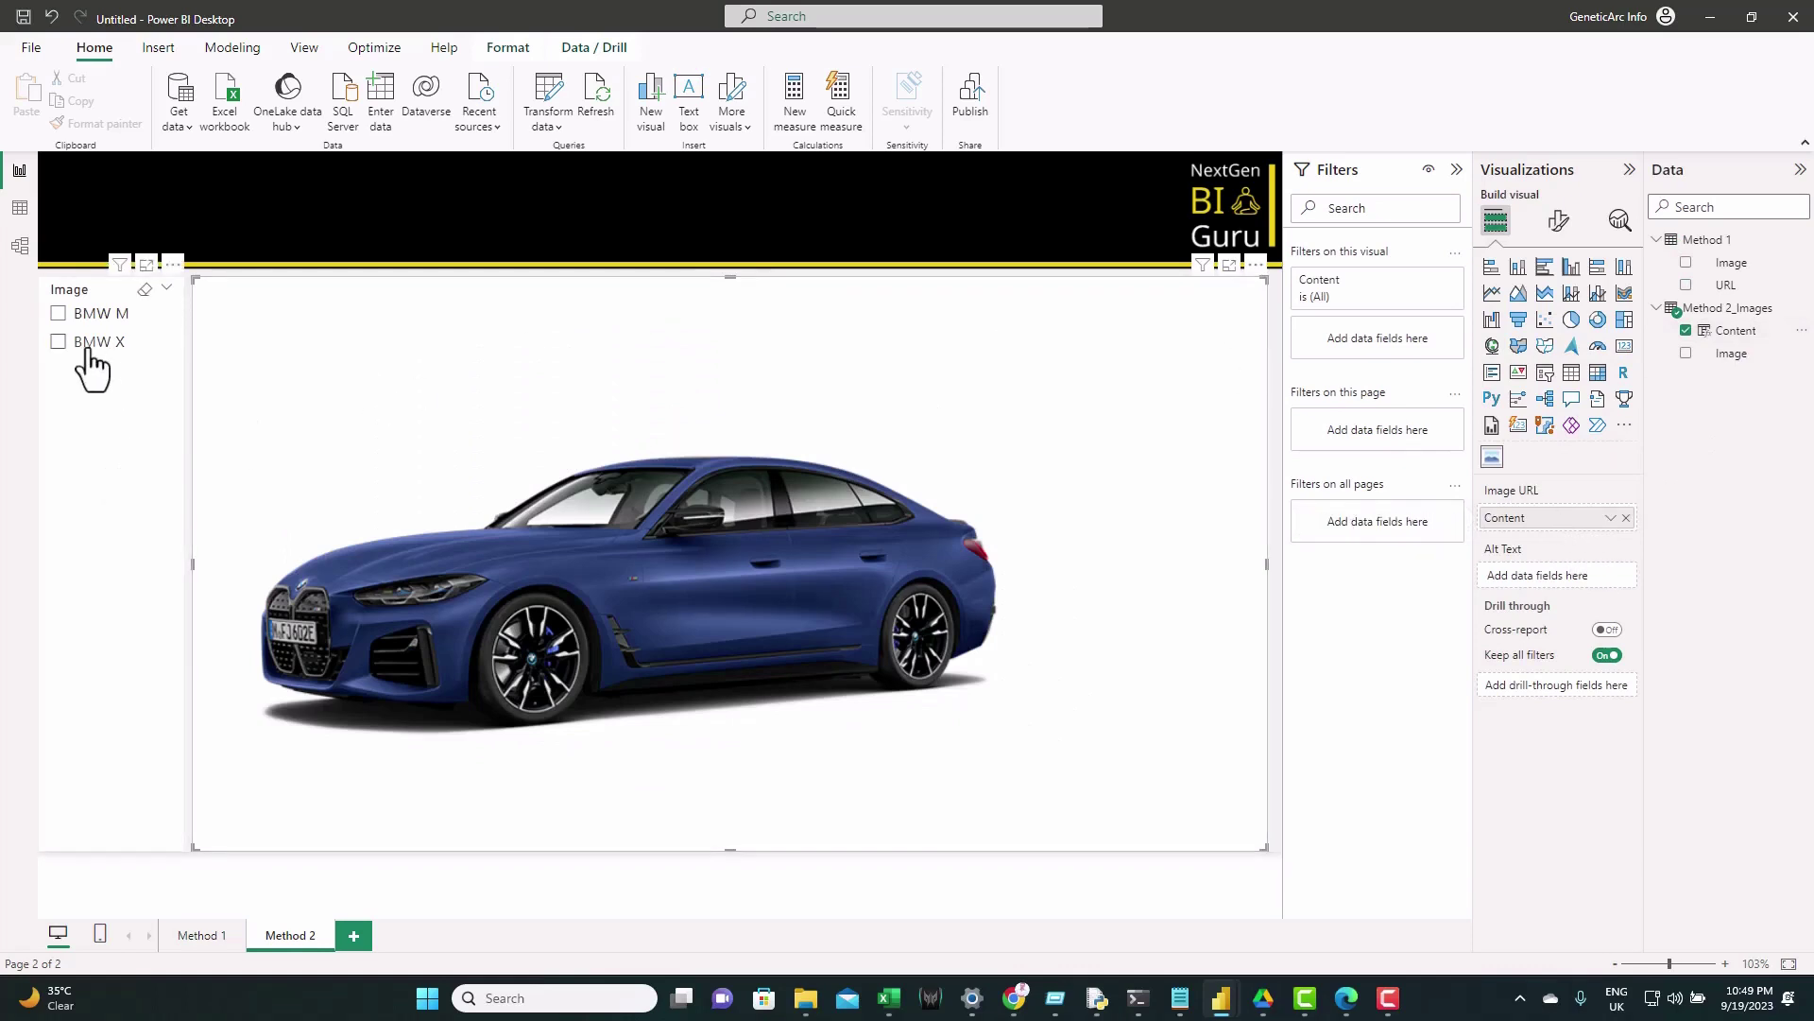
left_click(58, 315)
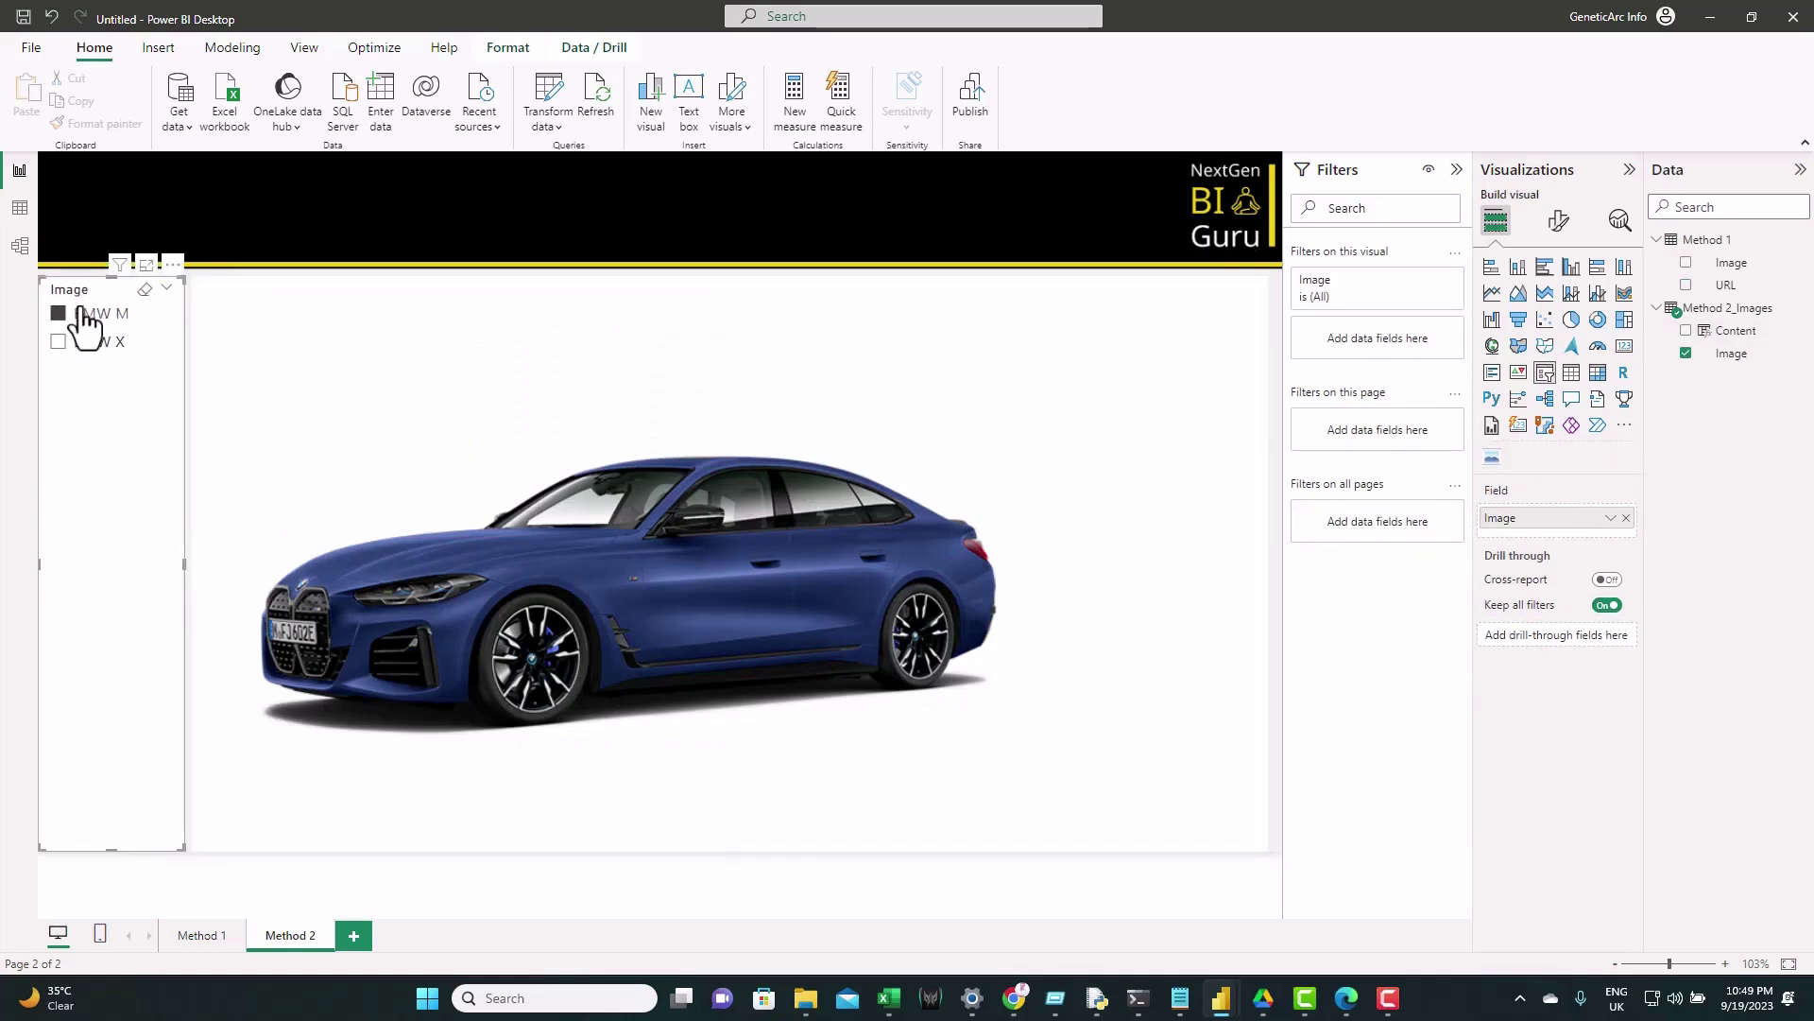
left_click(57, 342)
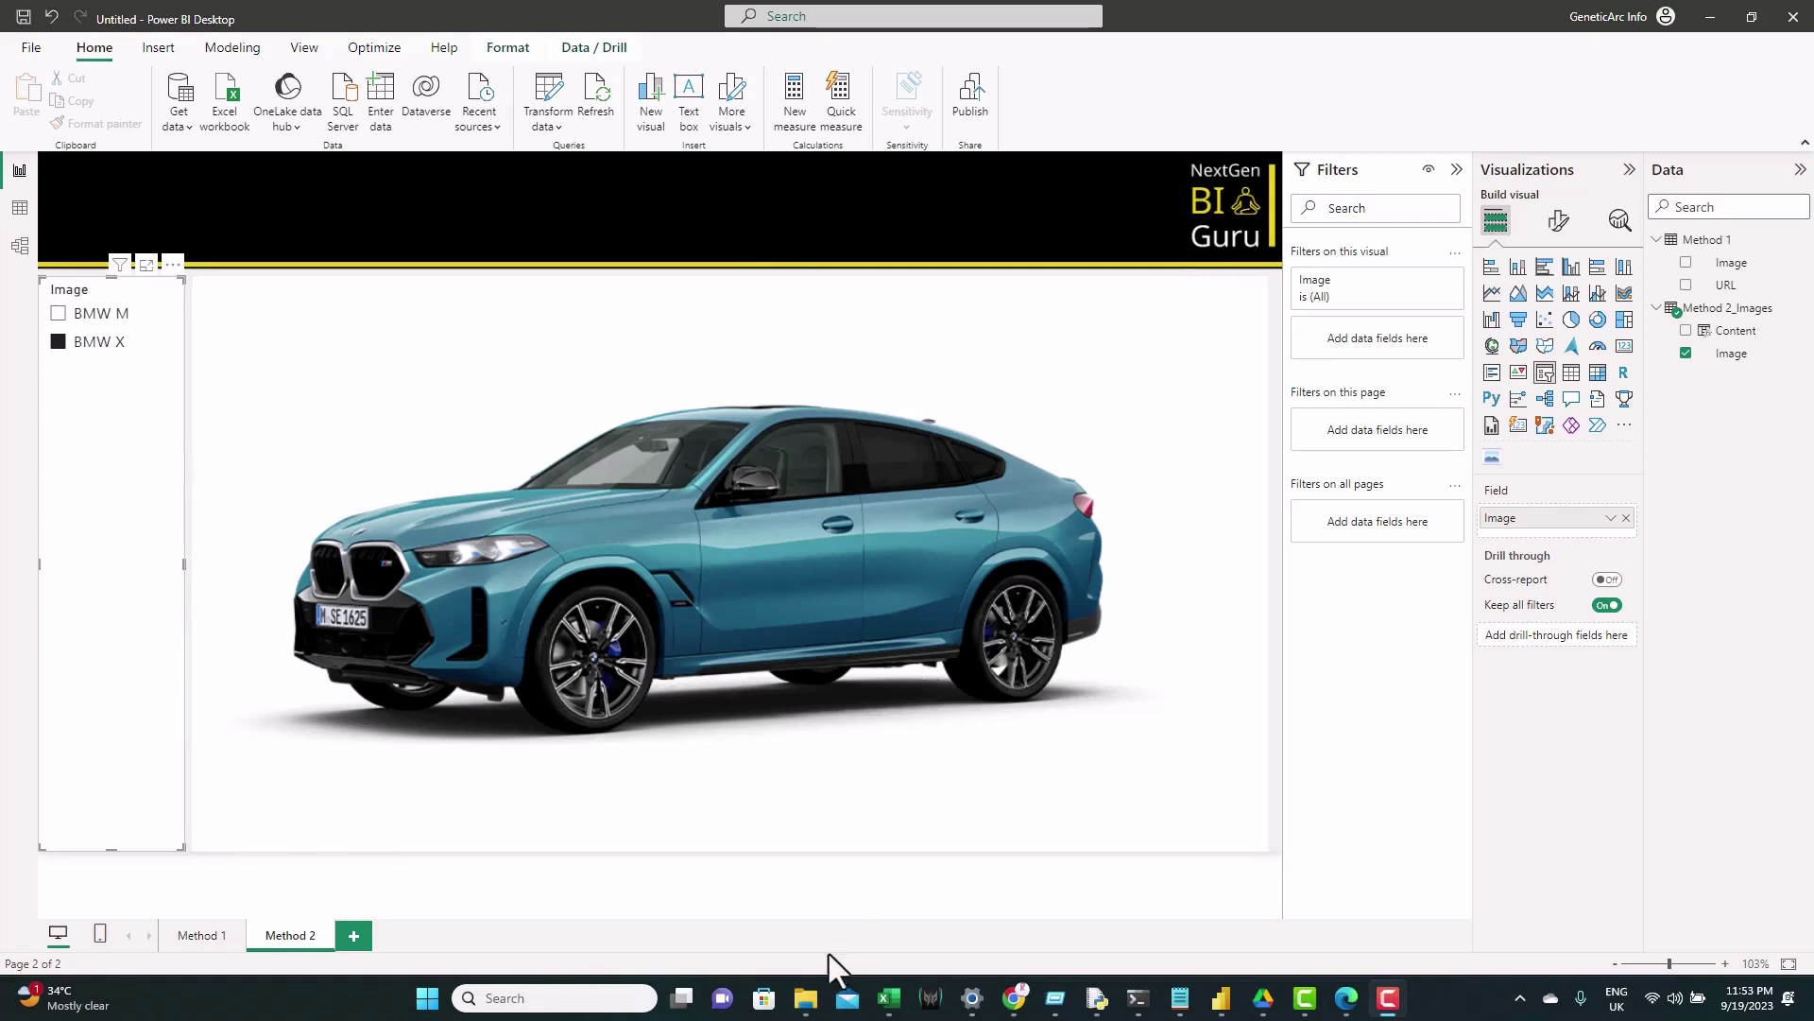
left_click(805, 998)
- Connect a Folder data source to the pasted Images folder path to preview its three BMW PNGs
left_click(183, 130)
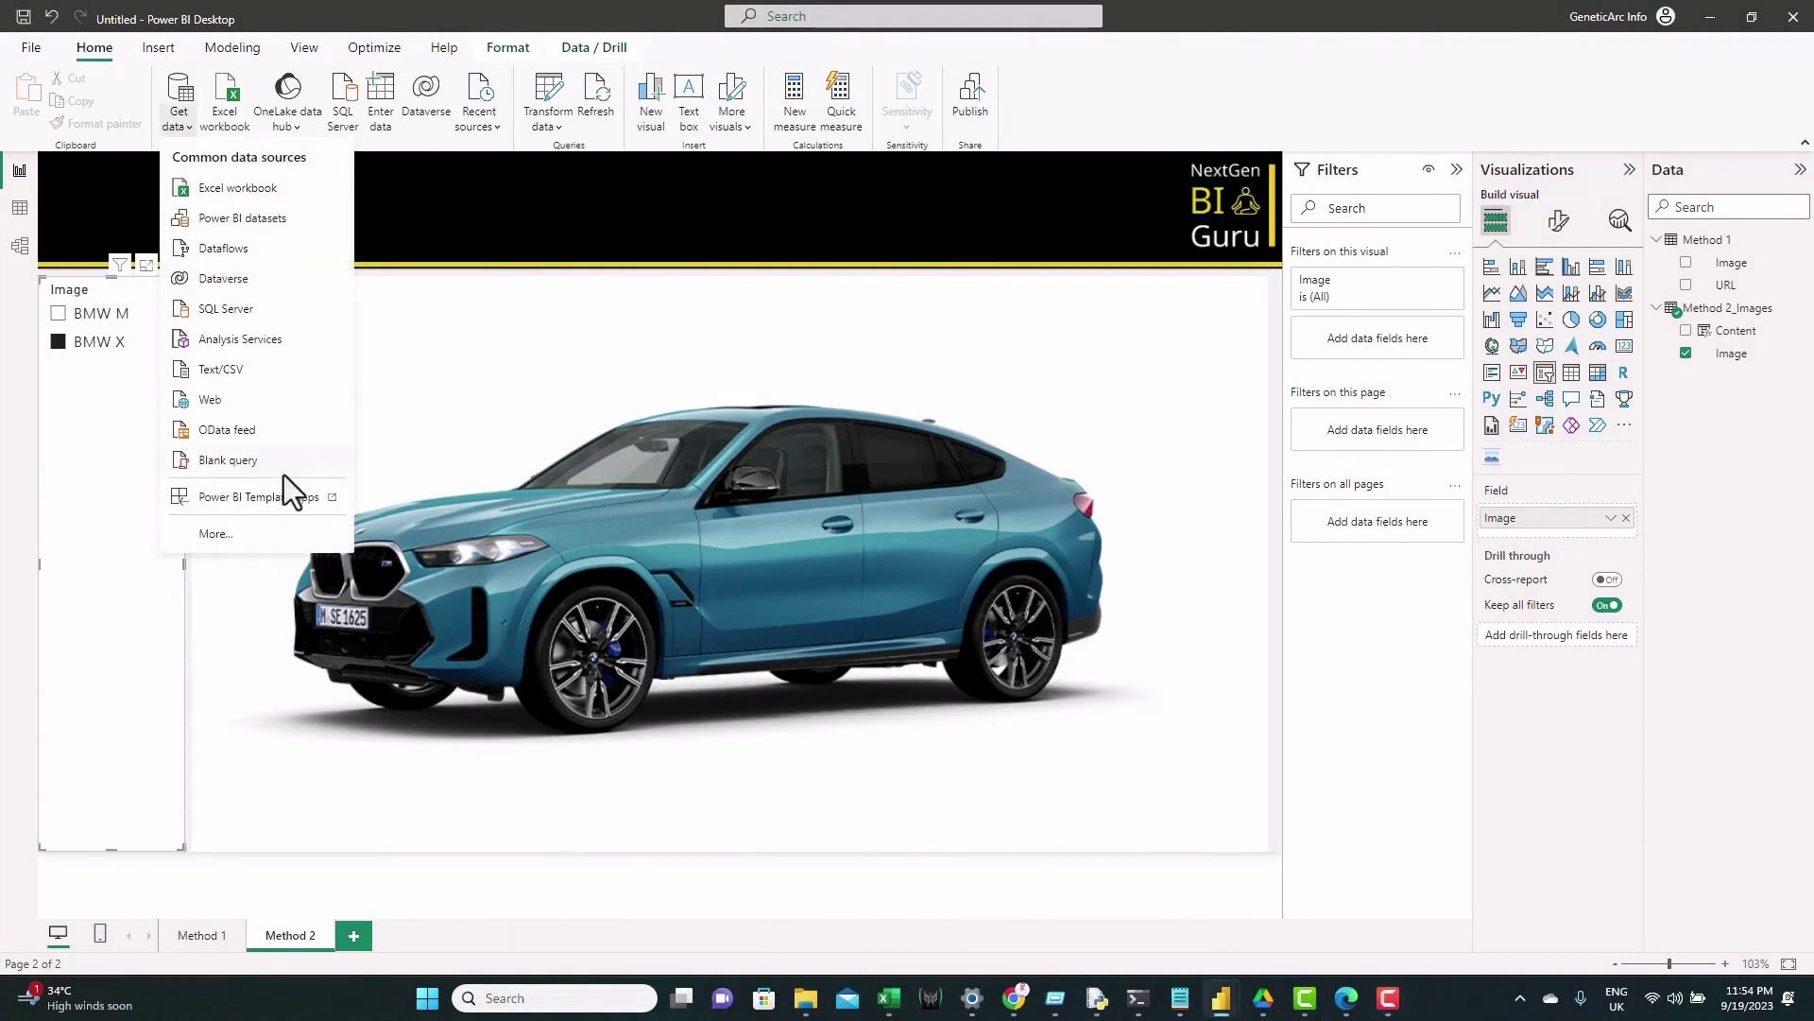
left_click(255, 537)
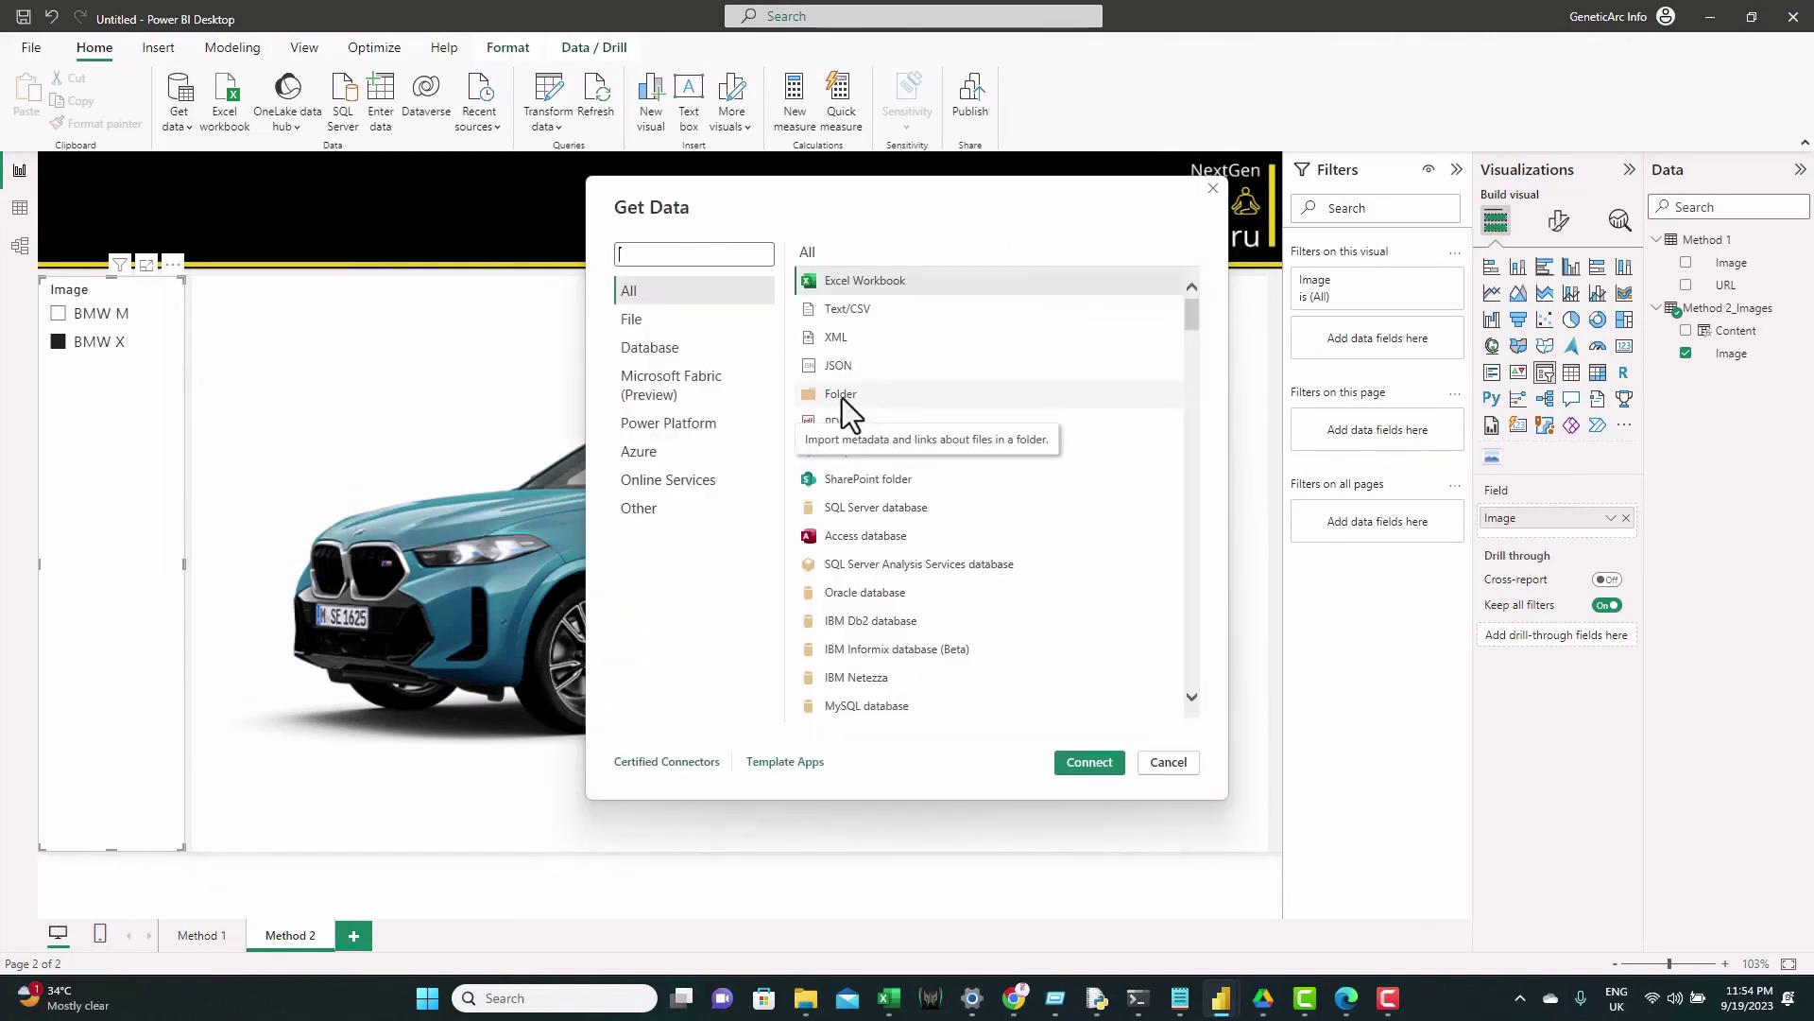
left_click(842, 399)
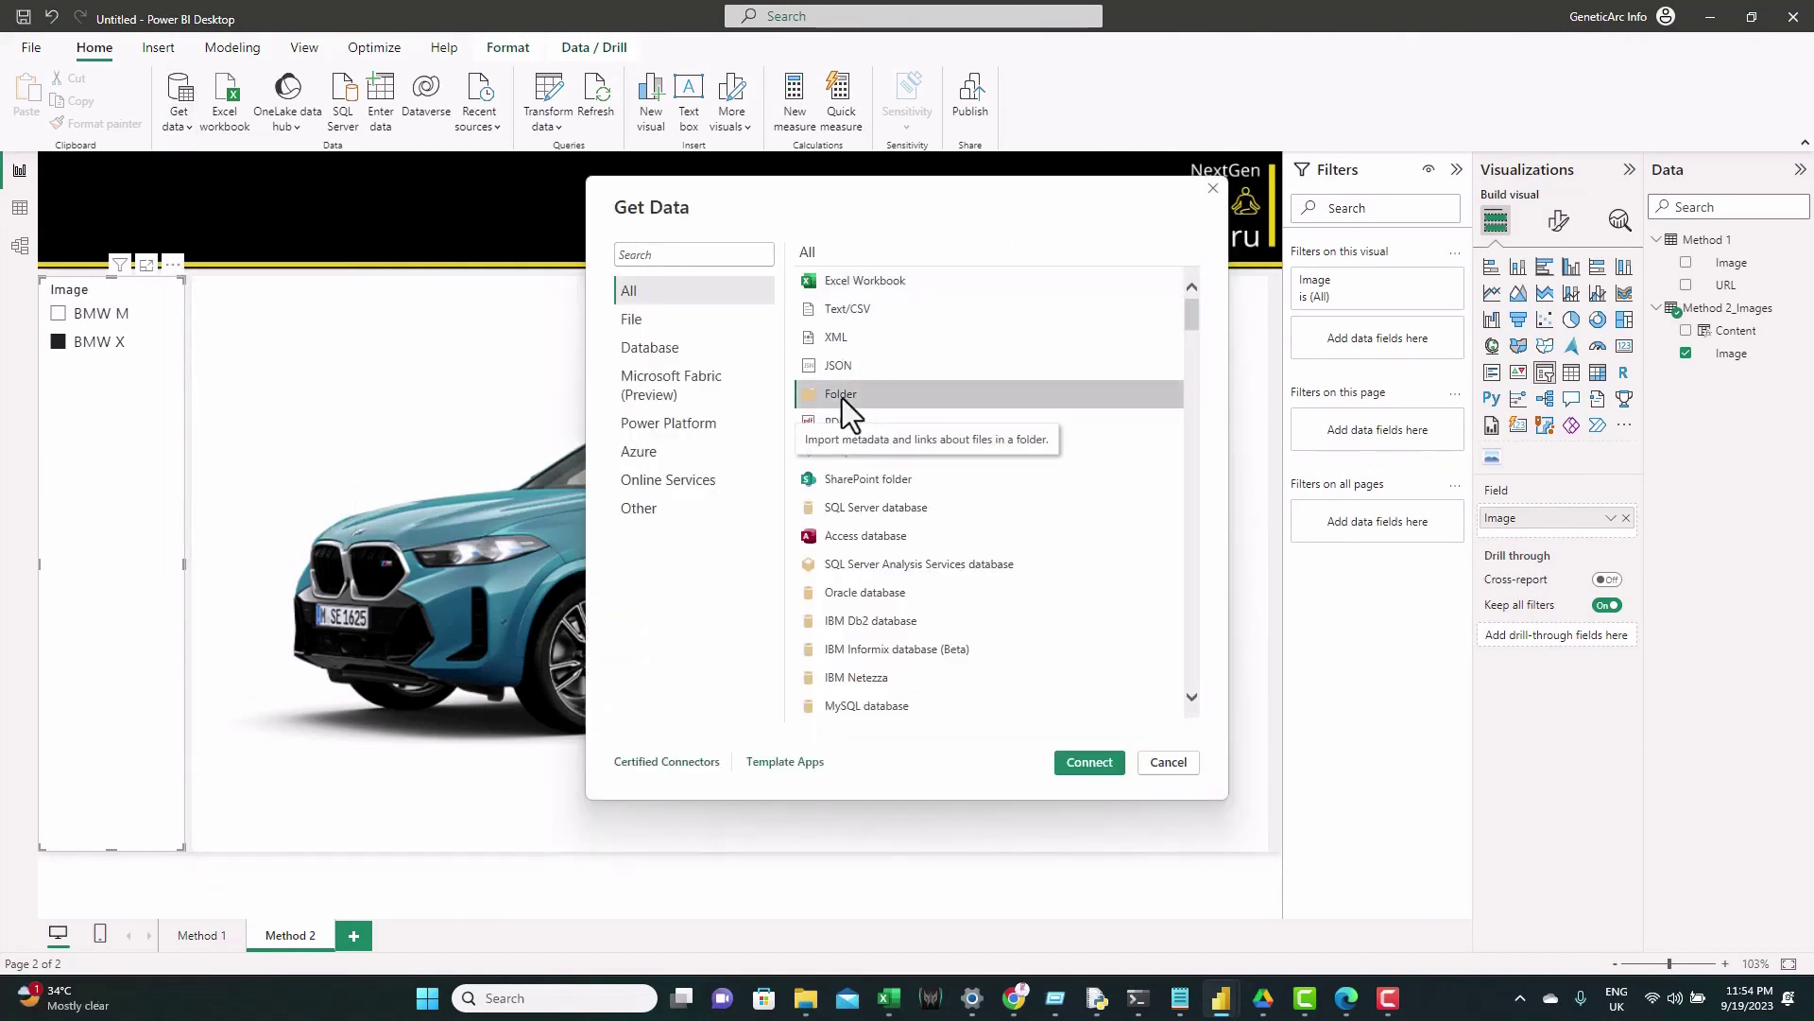
left_click(1090, 762)
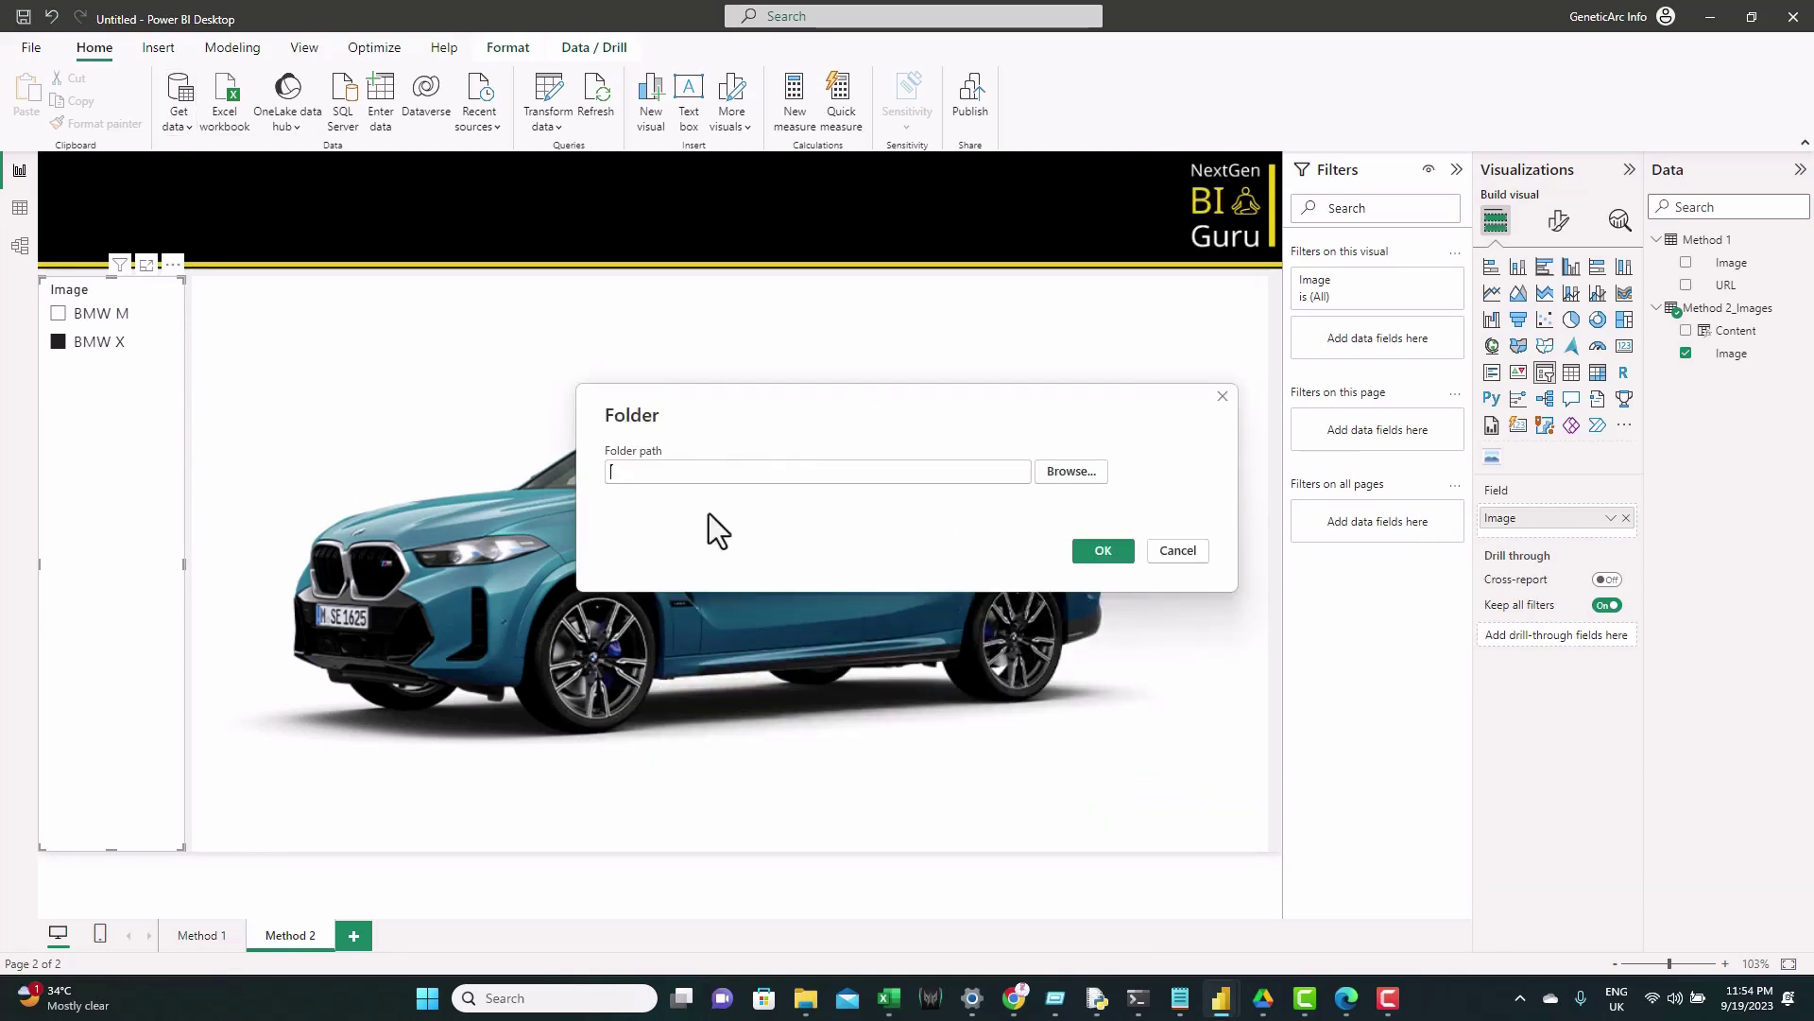
type("C:\\Users\\hamze\\Desktop\\NG BI Guru\\Video 15 Images (Time lapse)\\Images")
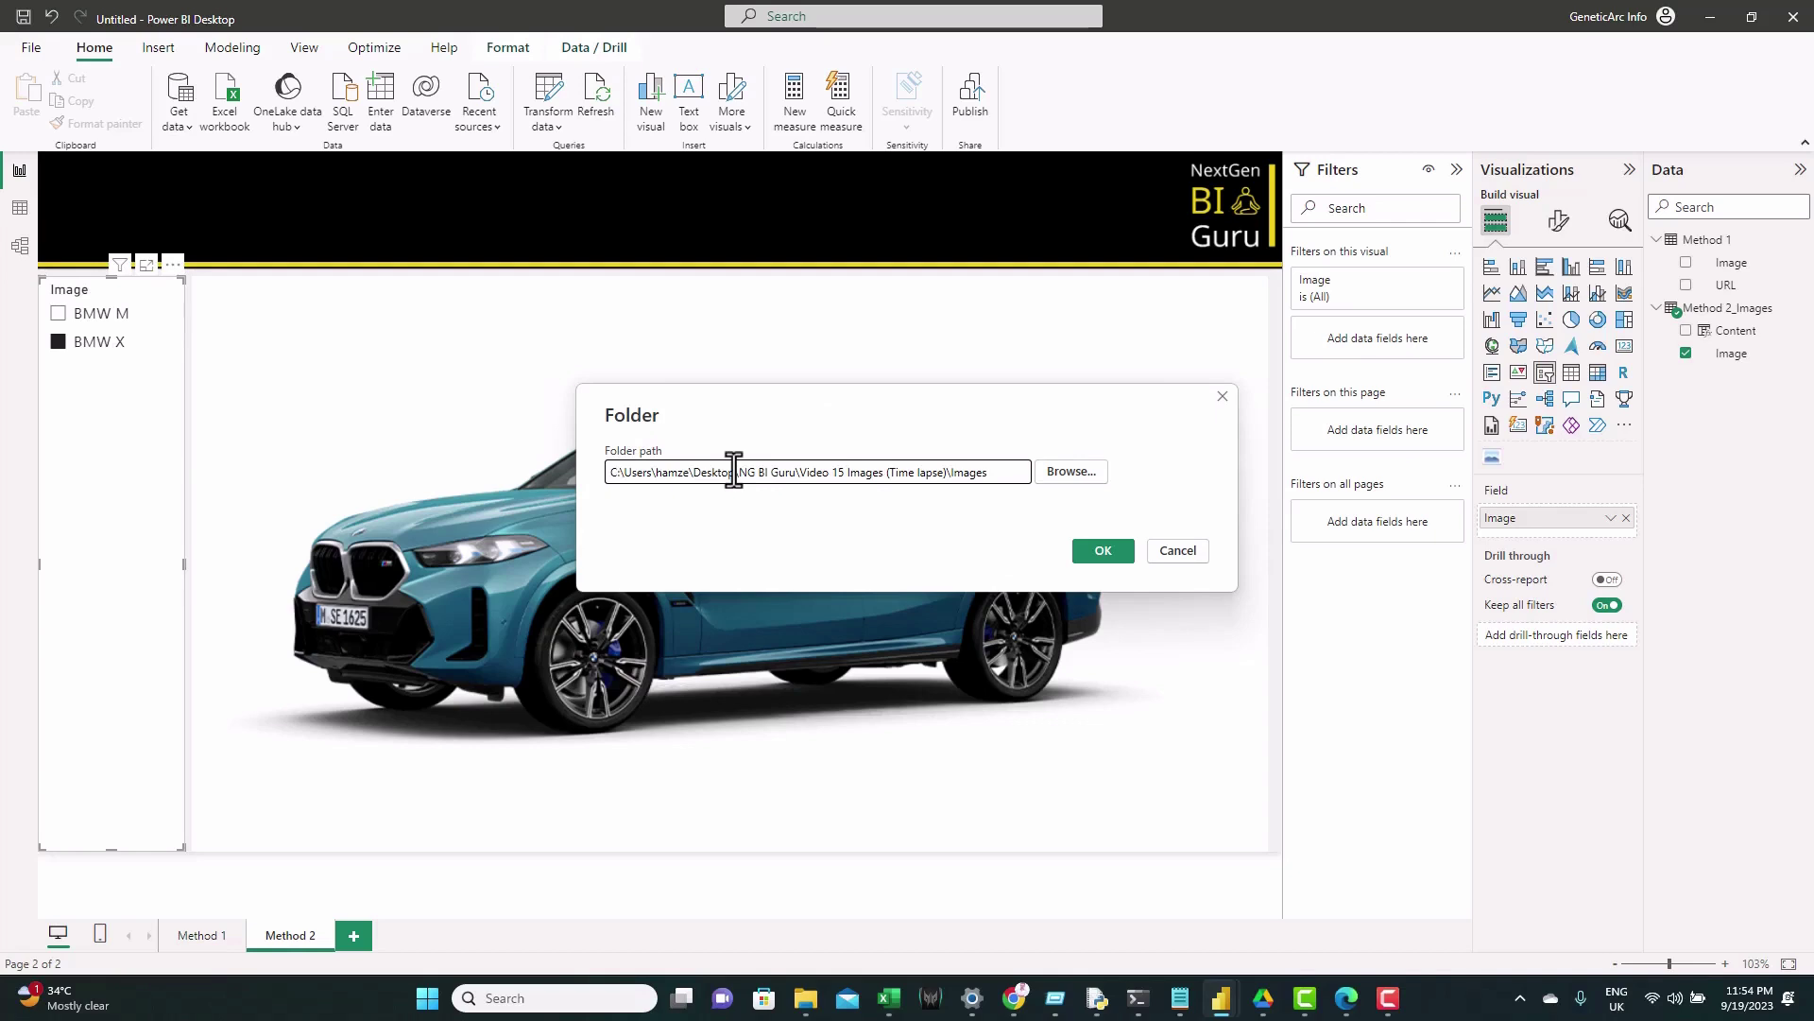
left_click(1093, 554)
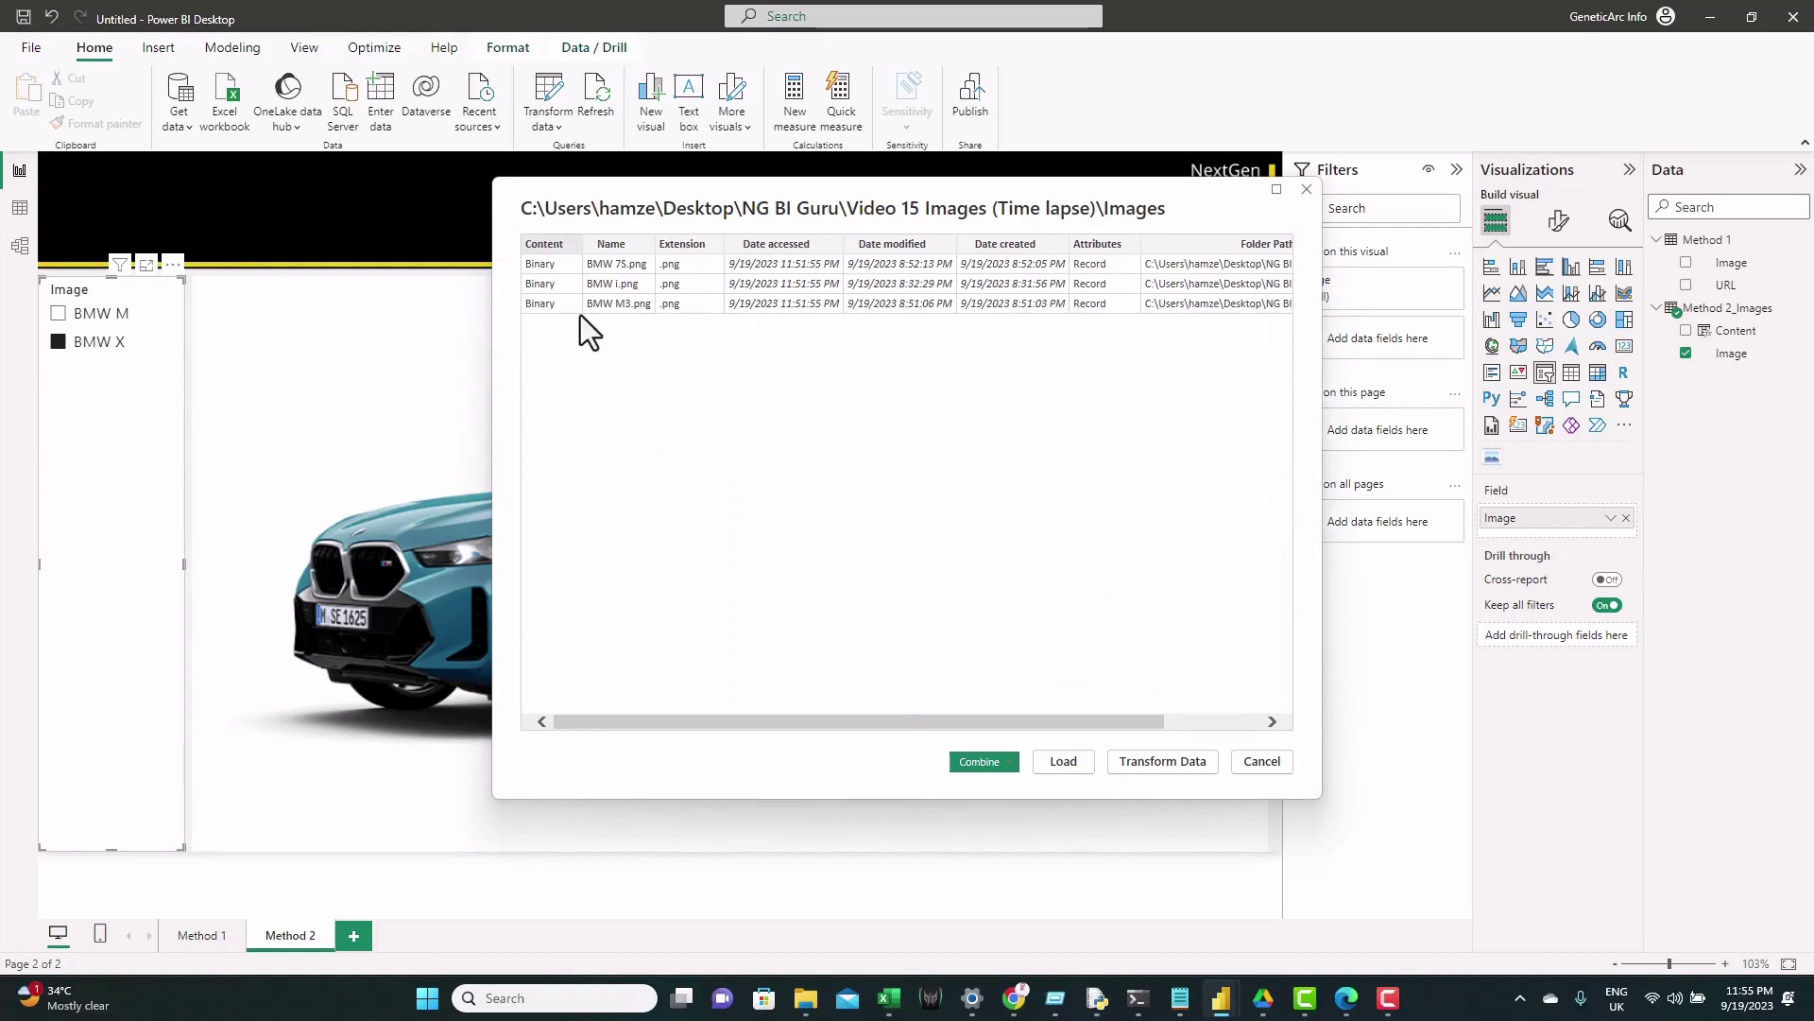
- Load the folder files into Power Query and remove every column except Name and Folder Path
left_click(1162, 761)
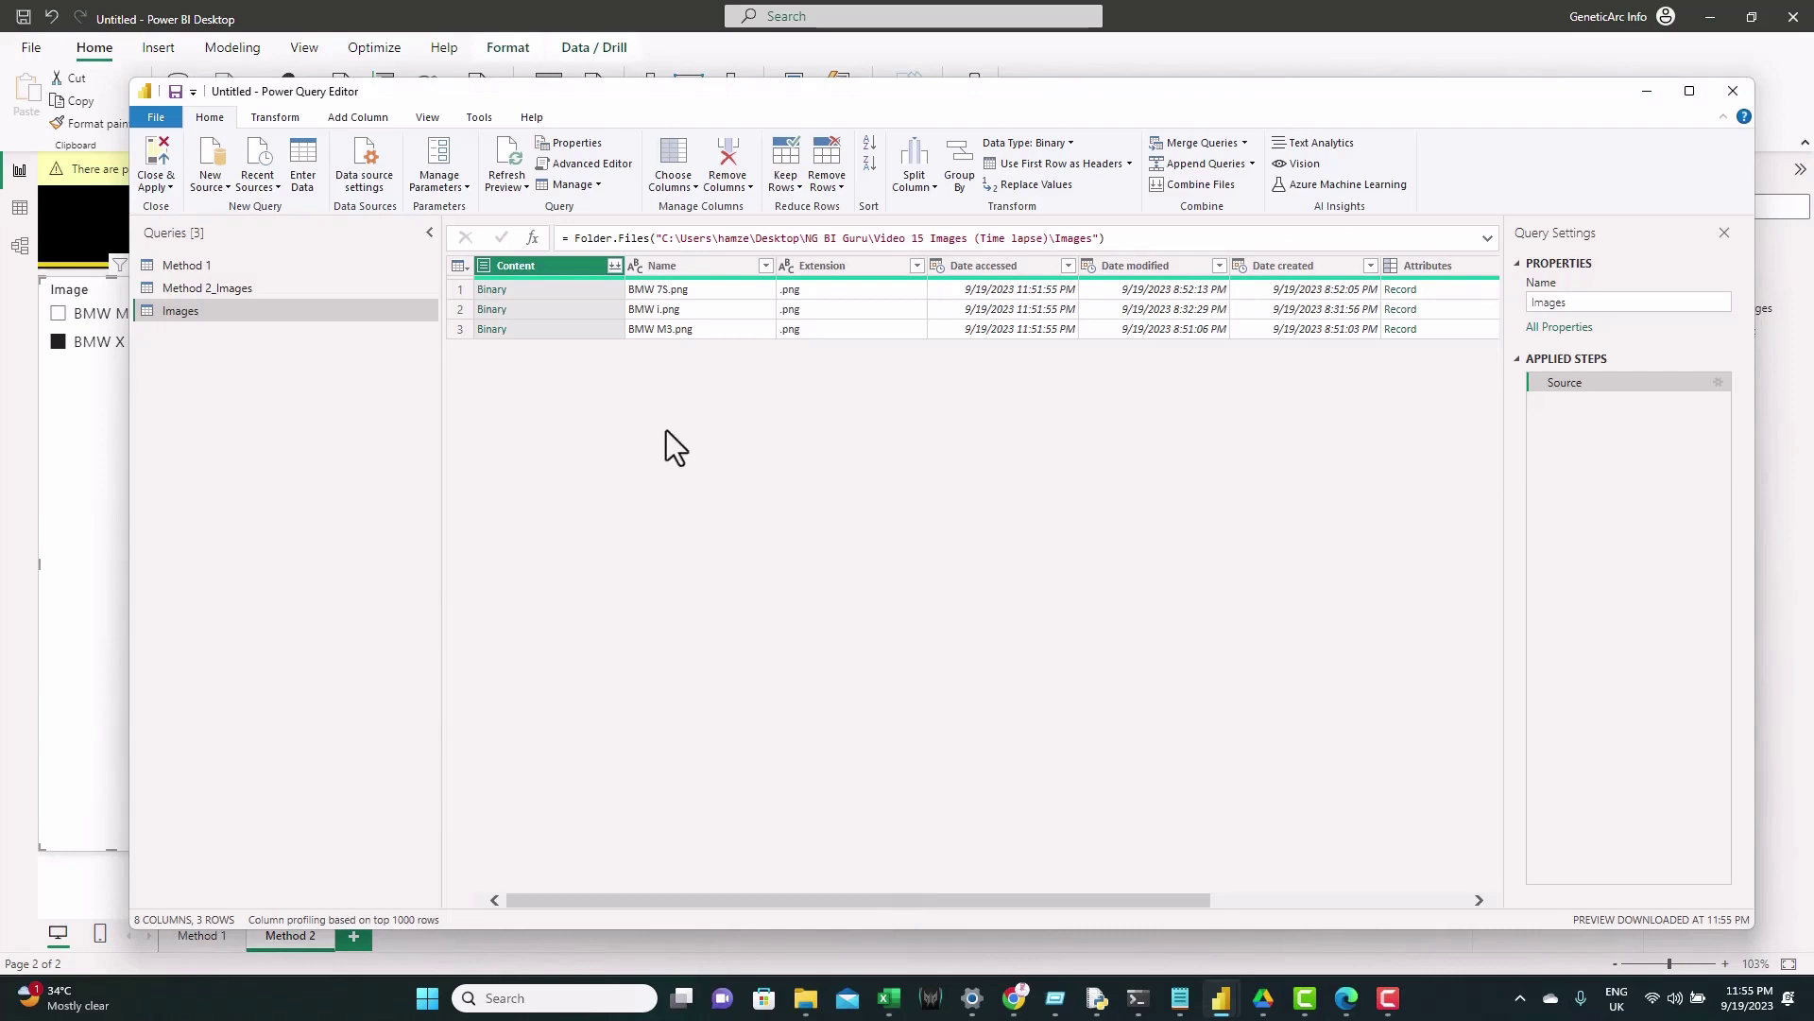
left_click(661, 267)
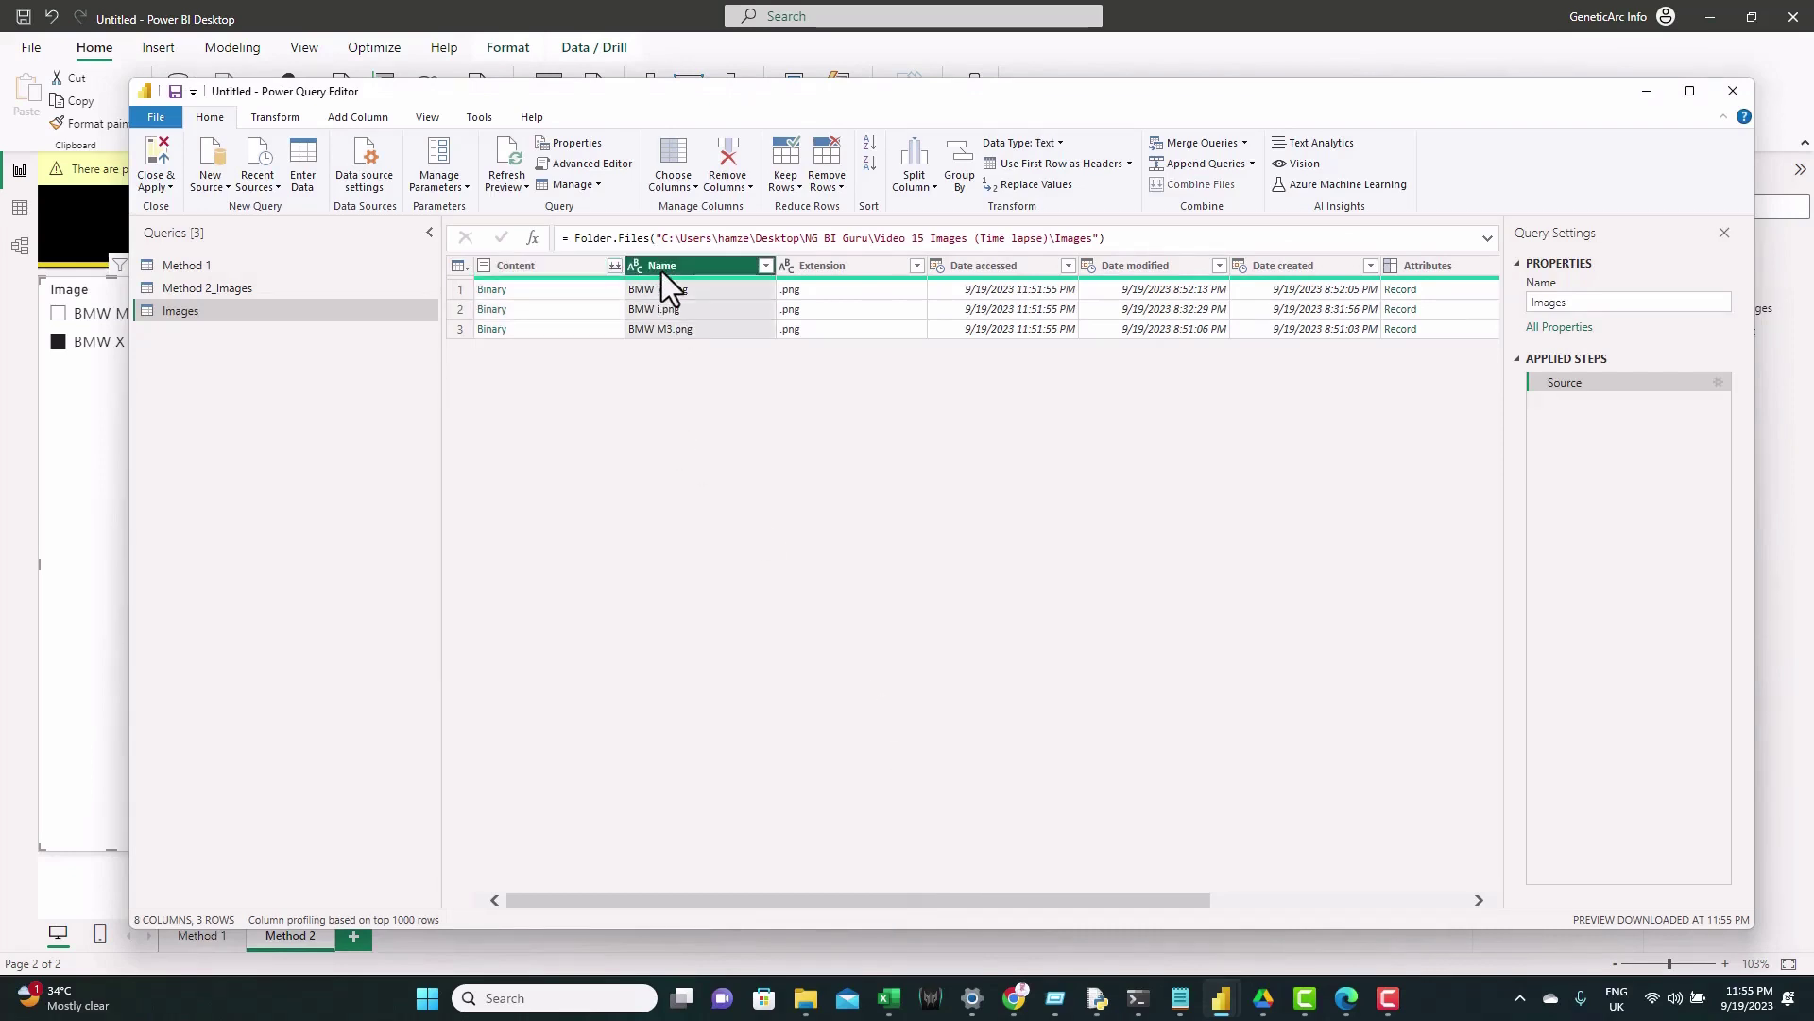
left_click_drag(784, 907, 1025, 911)
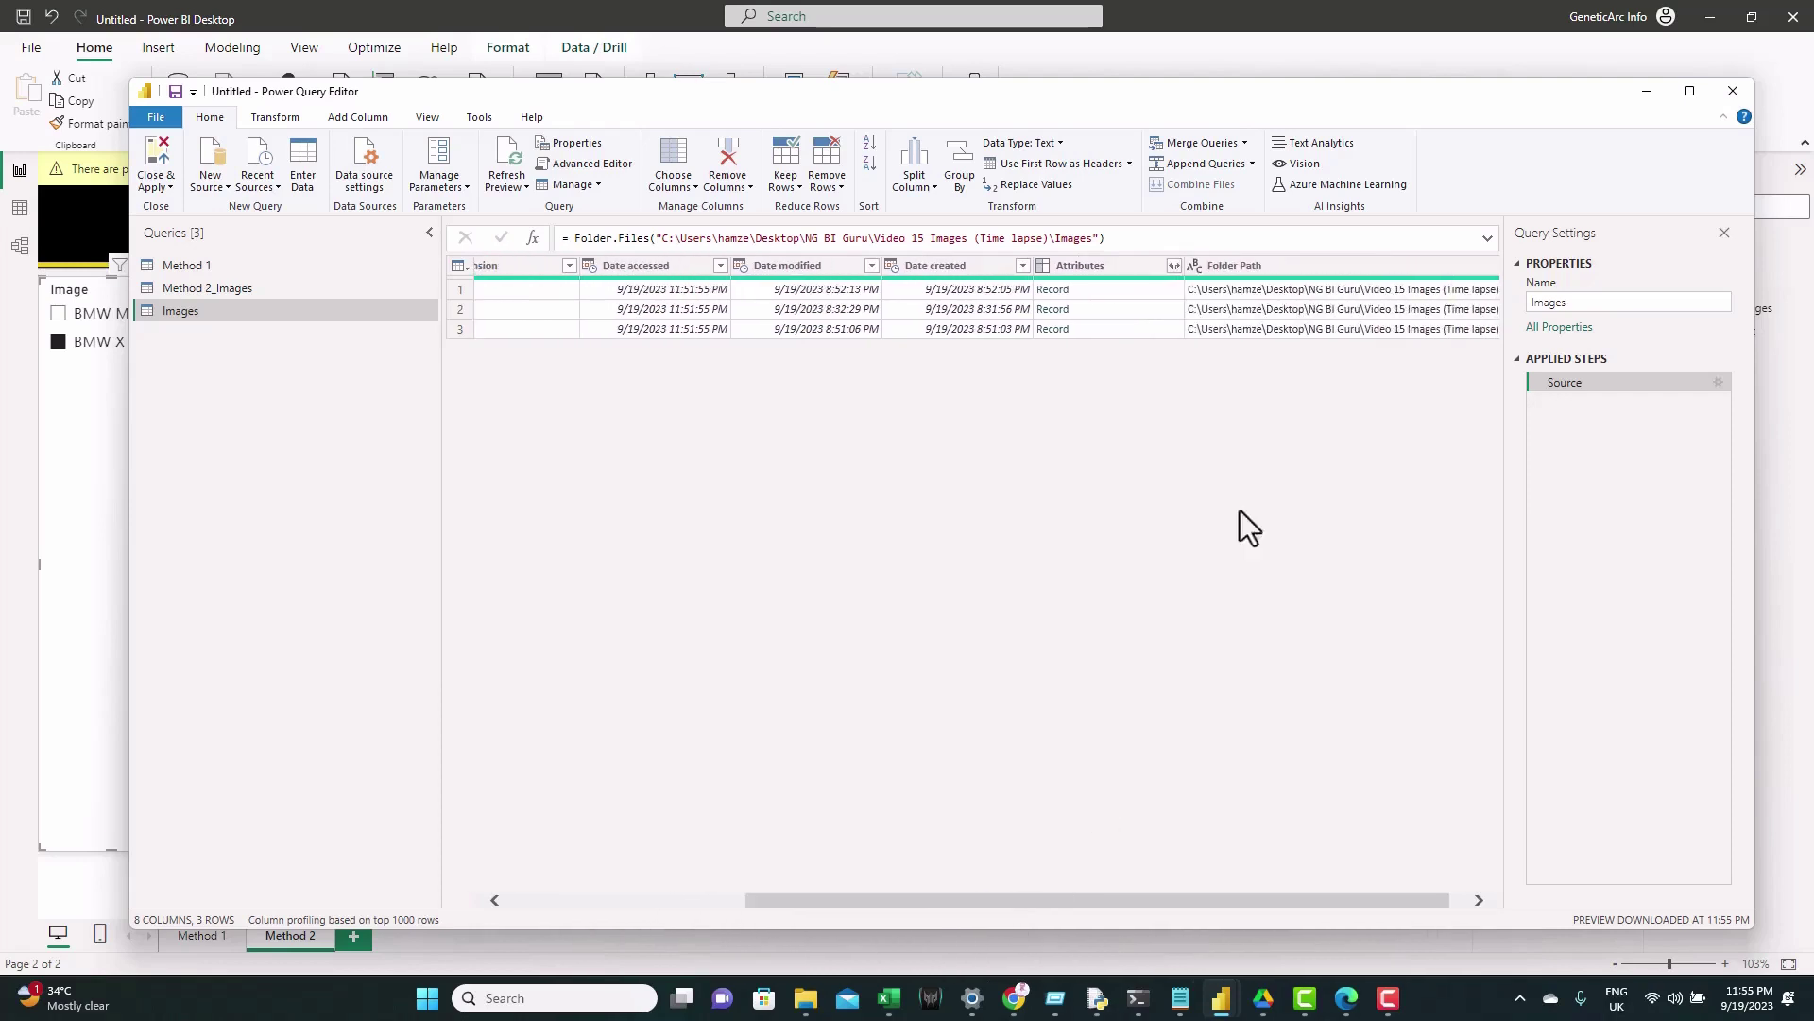
scroll(1127, 711, "left", 5)
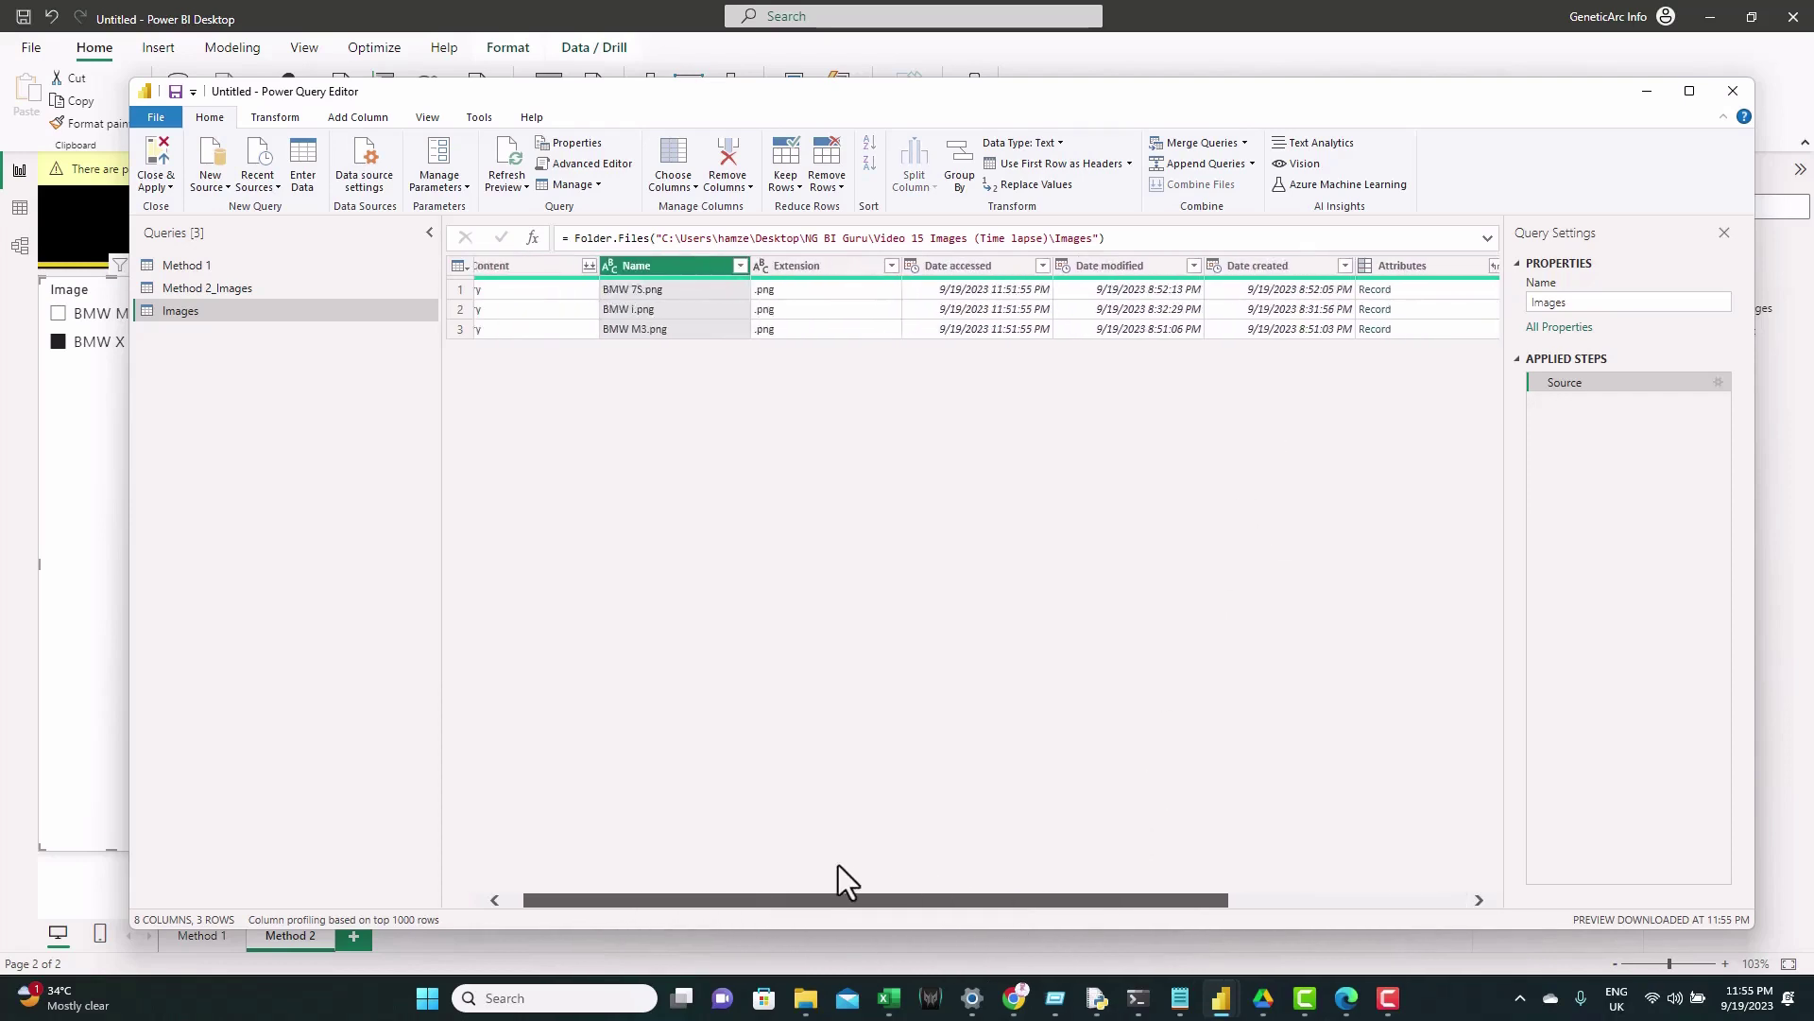
right_click(661, 265)
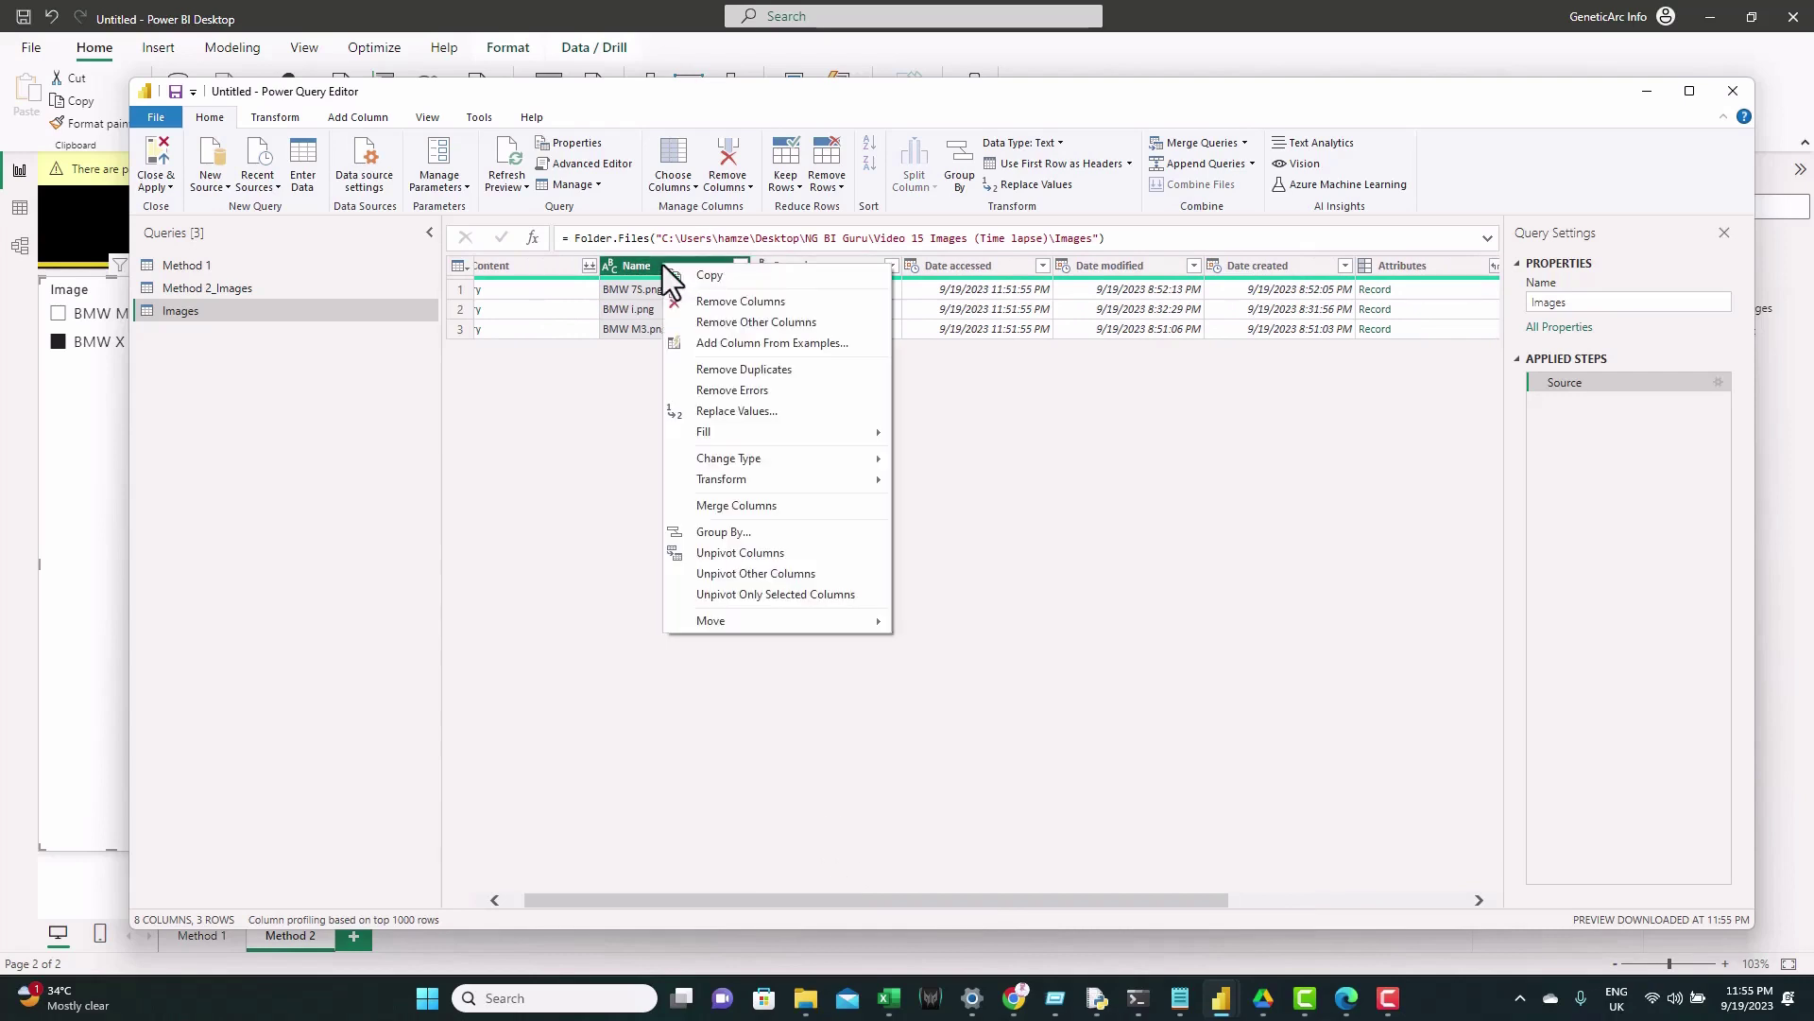
left_click(774, 317)
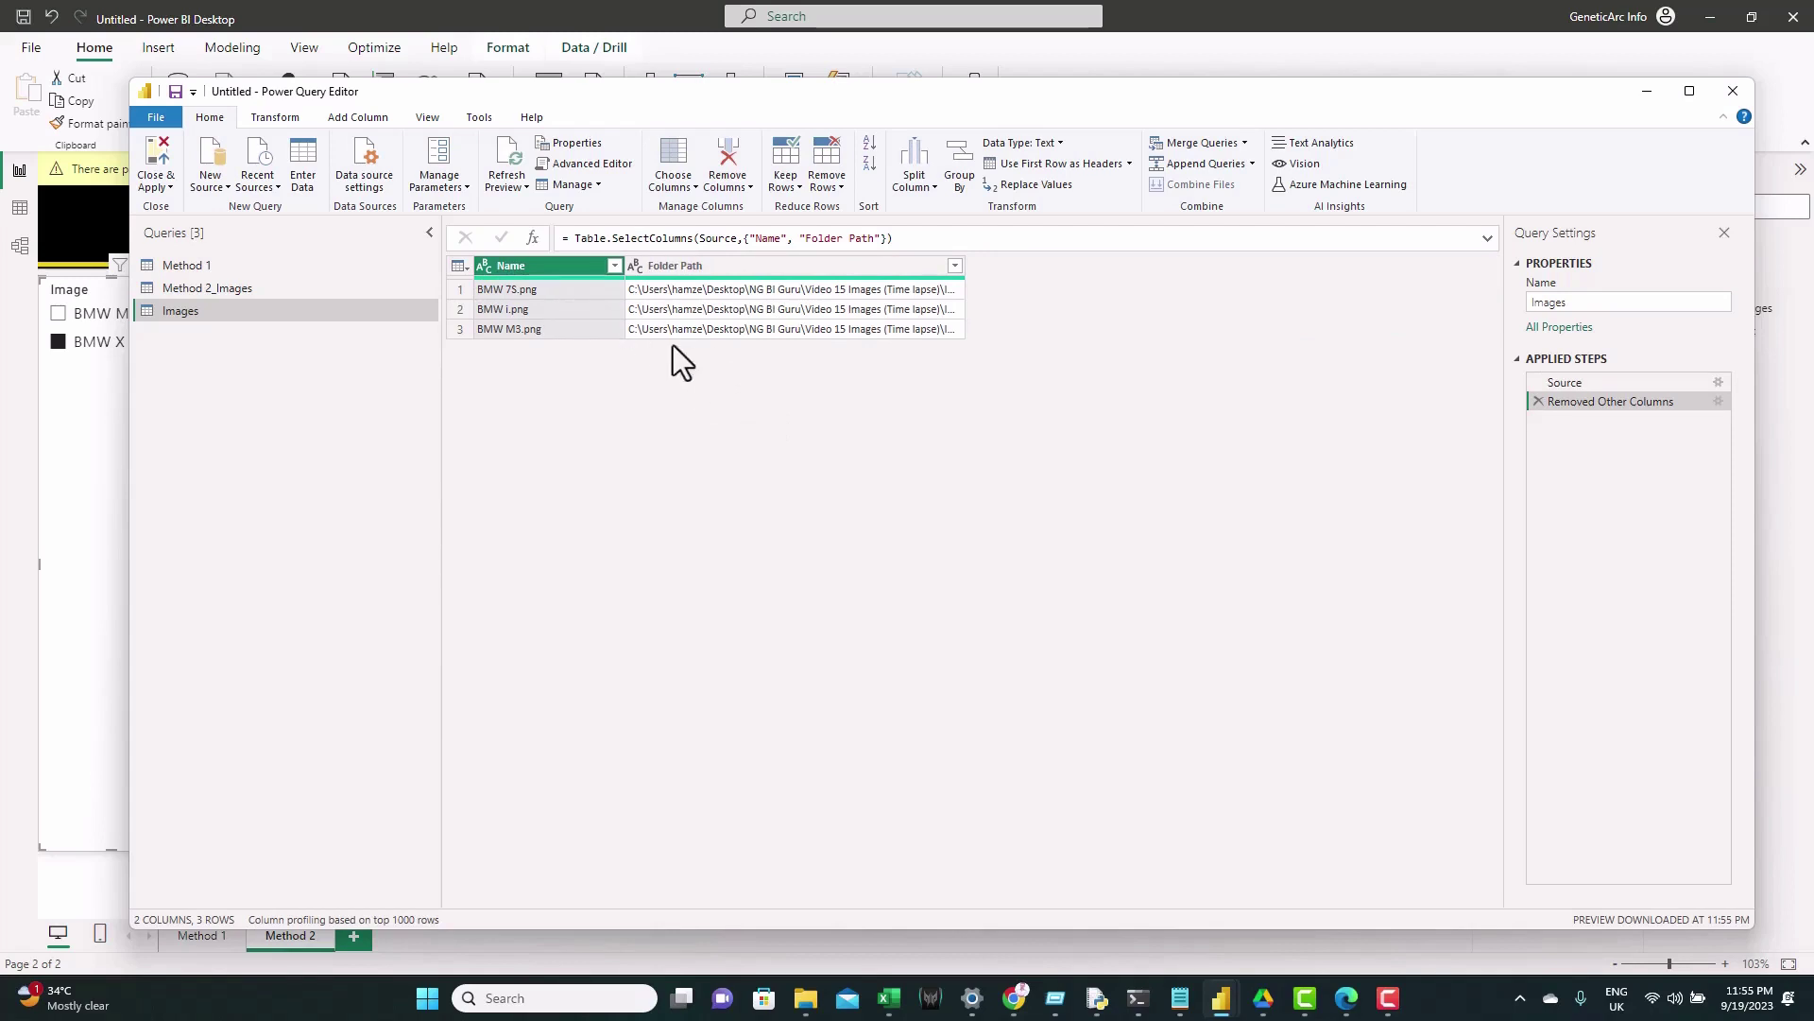
left_click(689, 295)
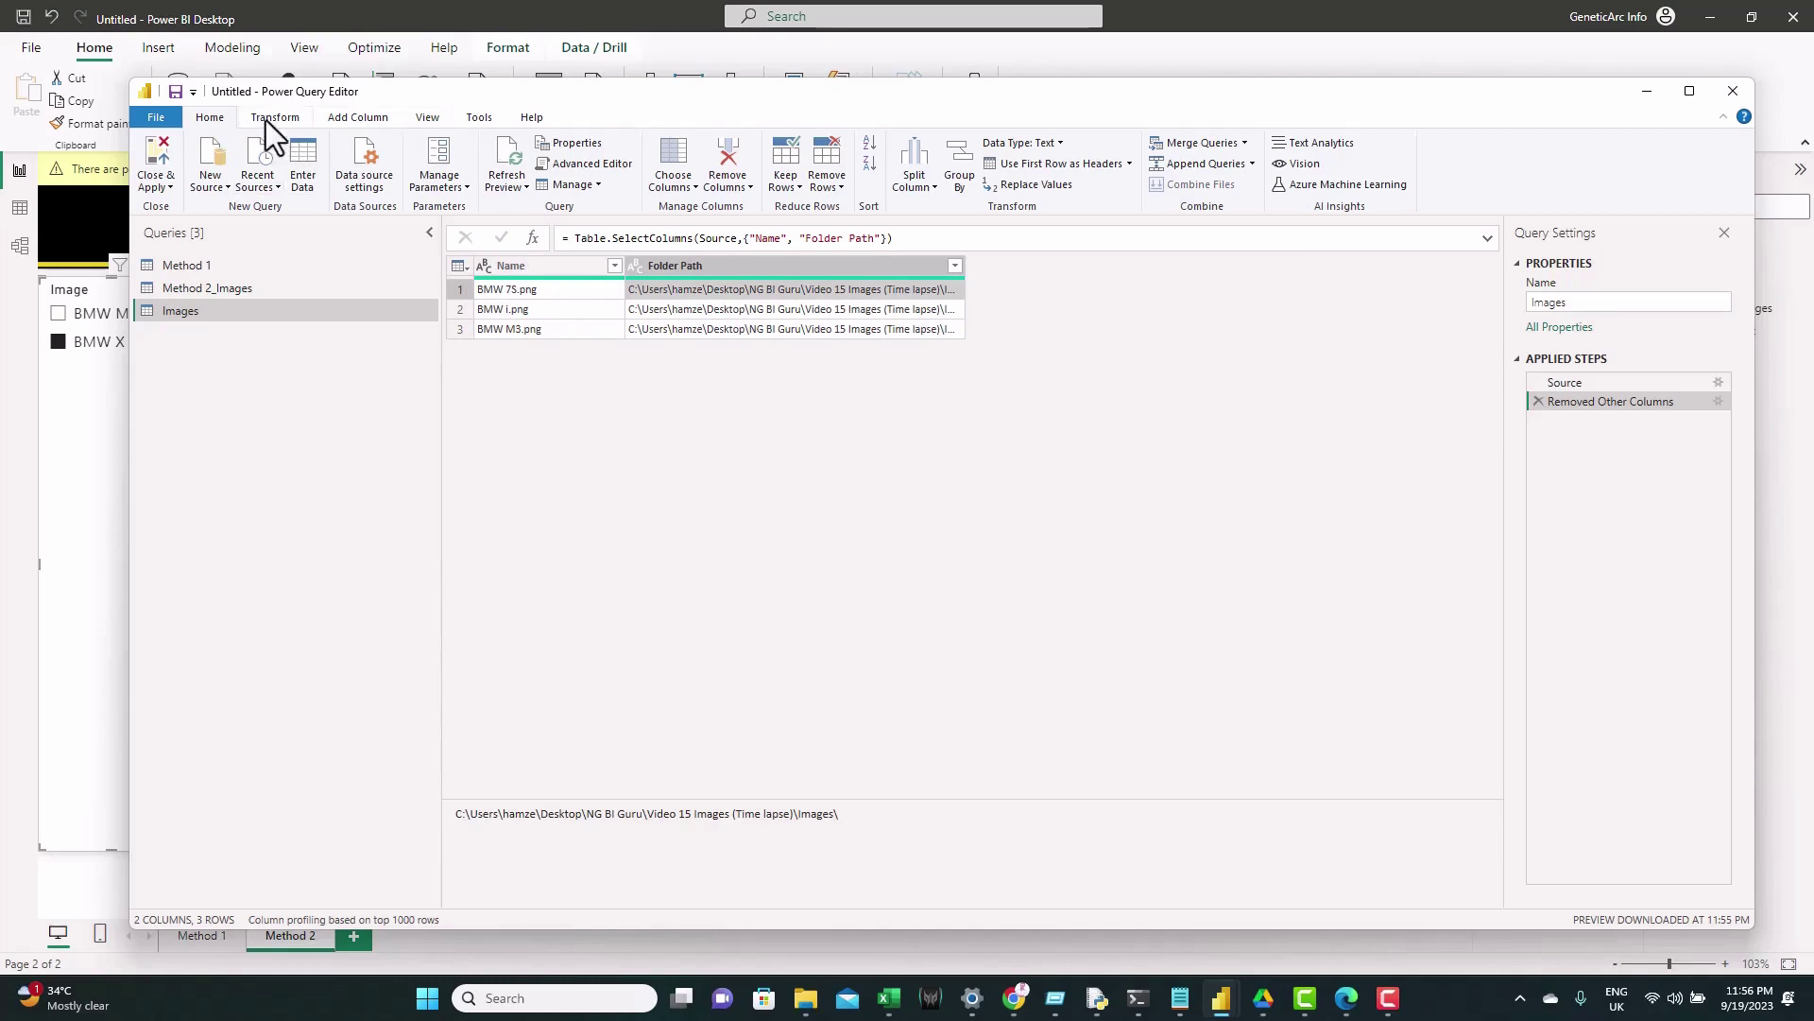
- Add a custom column 'Image Path' with the formula [Folder Path] & [Name]
left_click(364, 118)
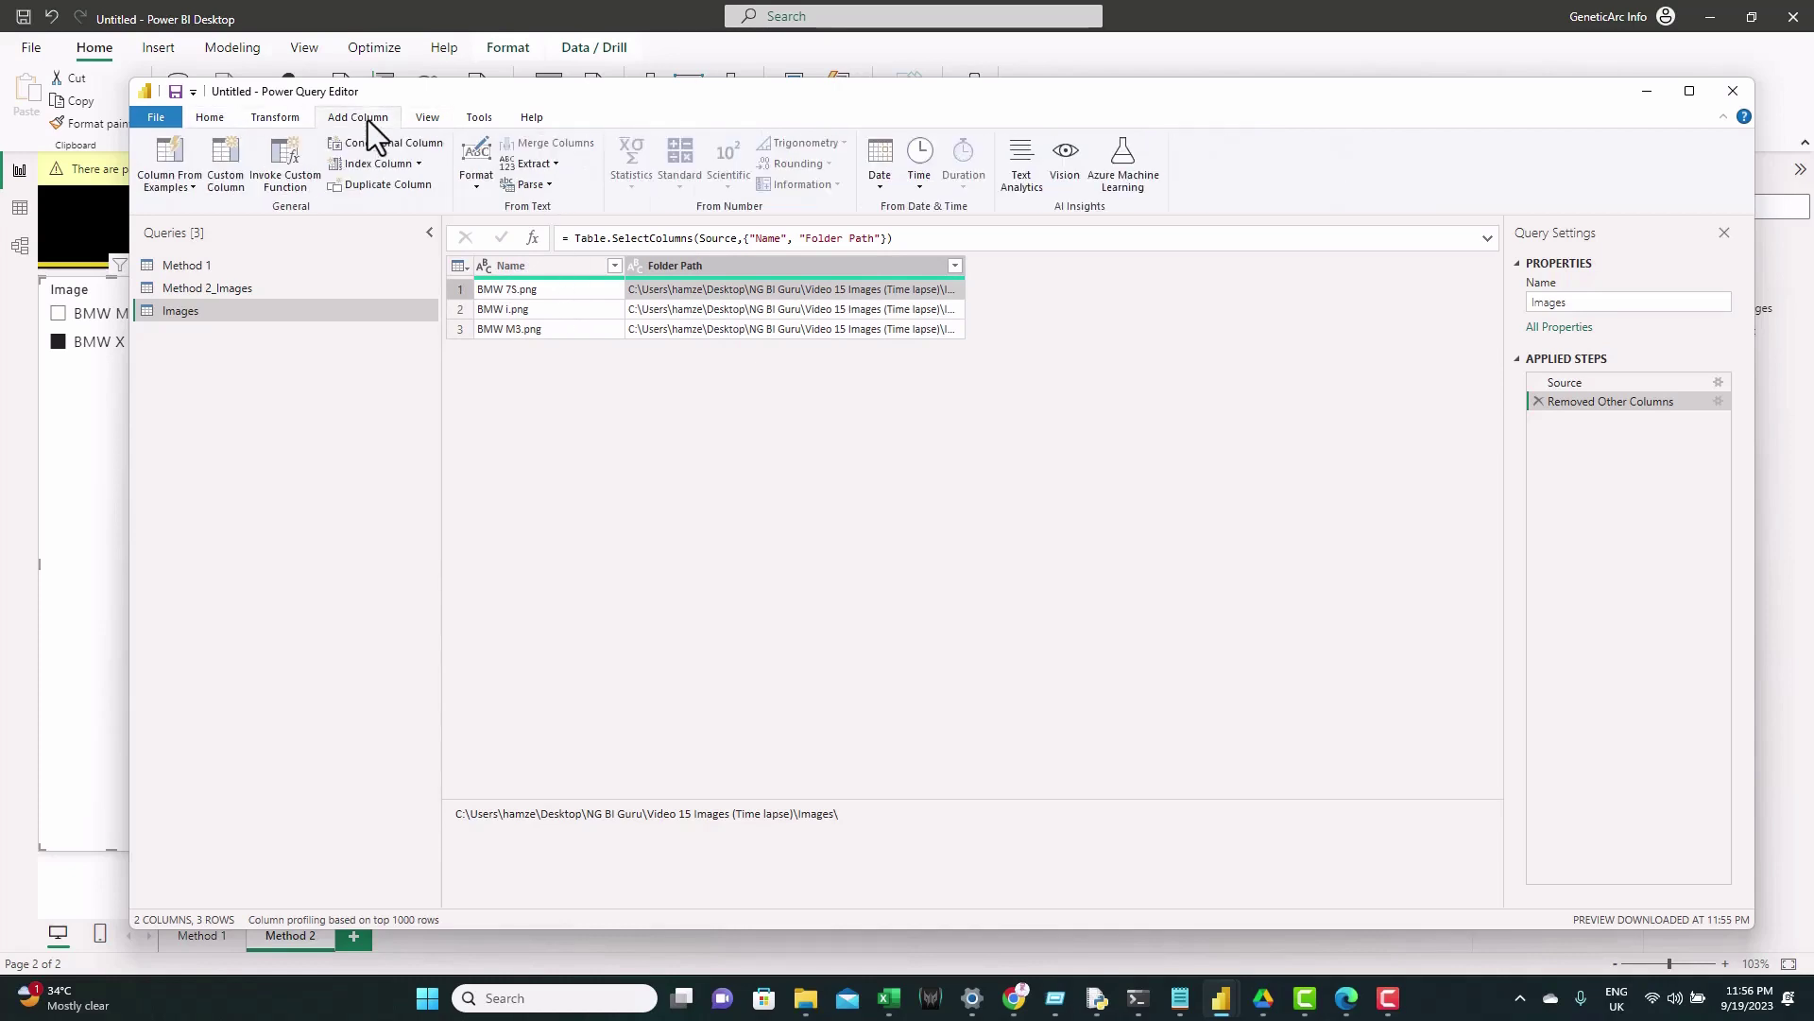
left_click(236, 184)
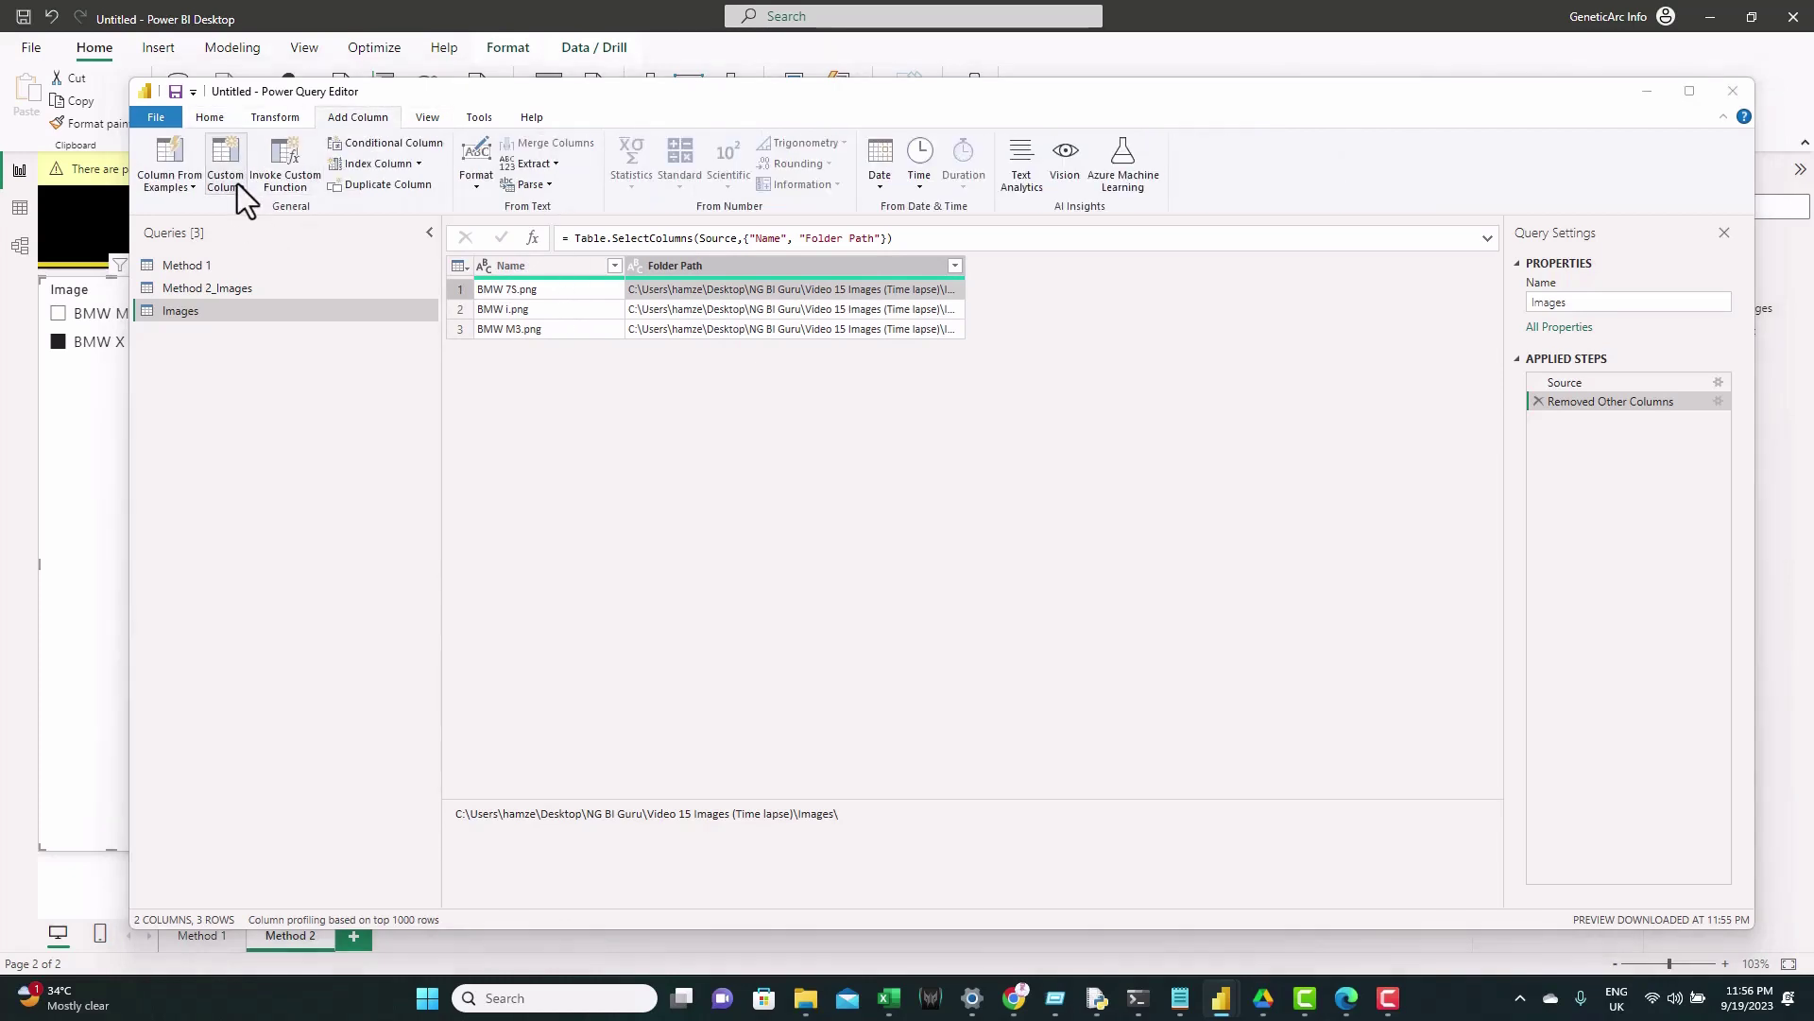
type("Image Path")
left_click(907, 445)
double_click(1040, 458)
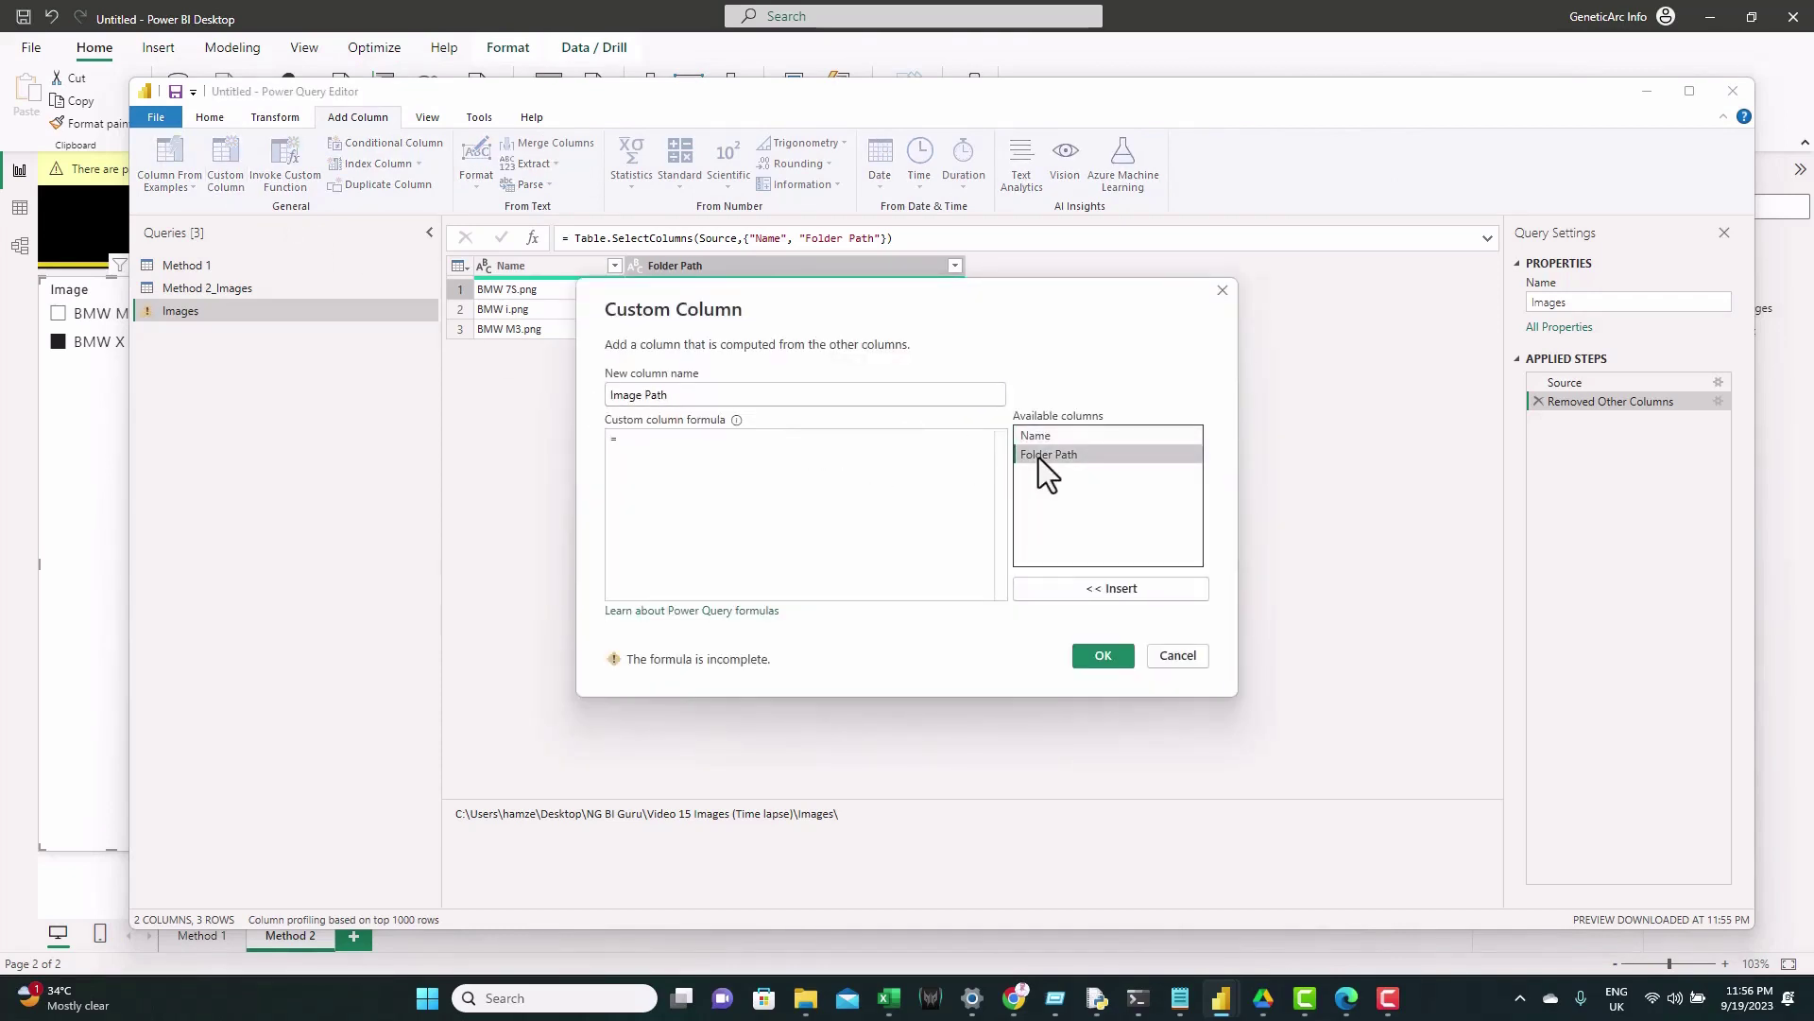
type("&")
double_click(1040, 438)
left_click(1117, 656)
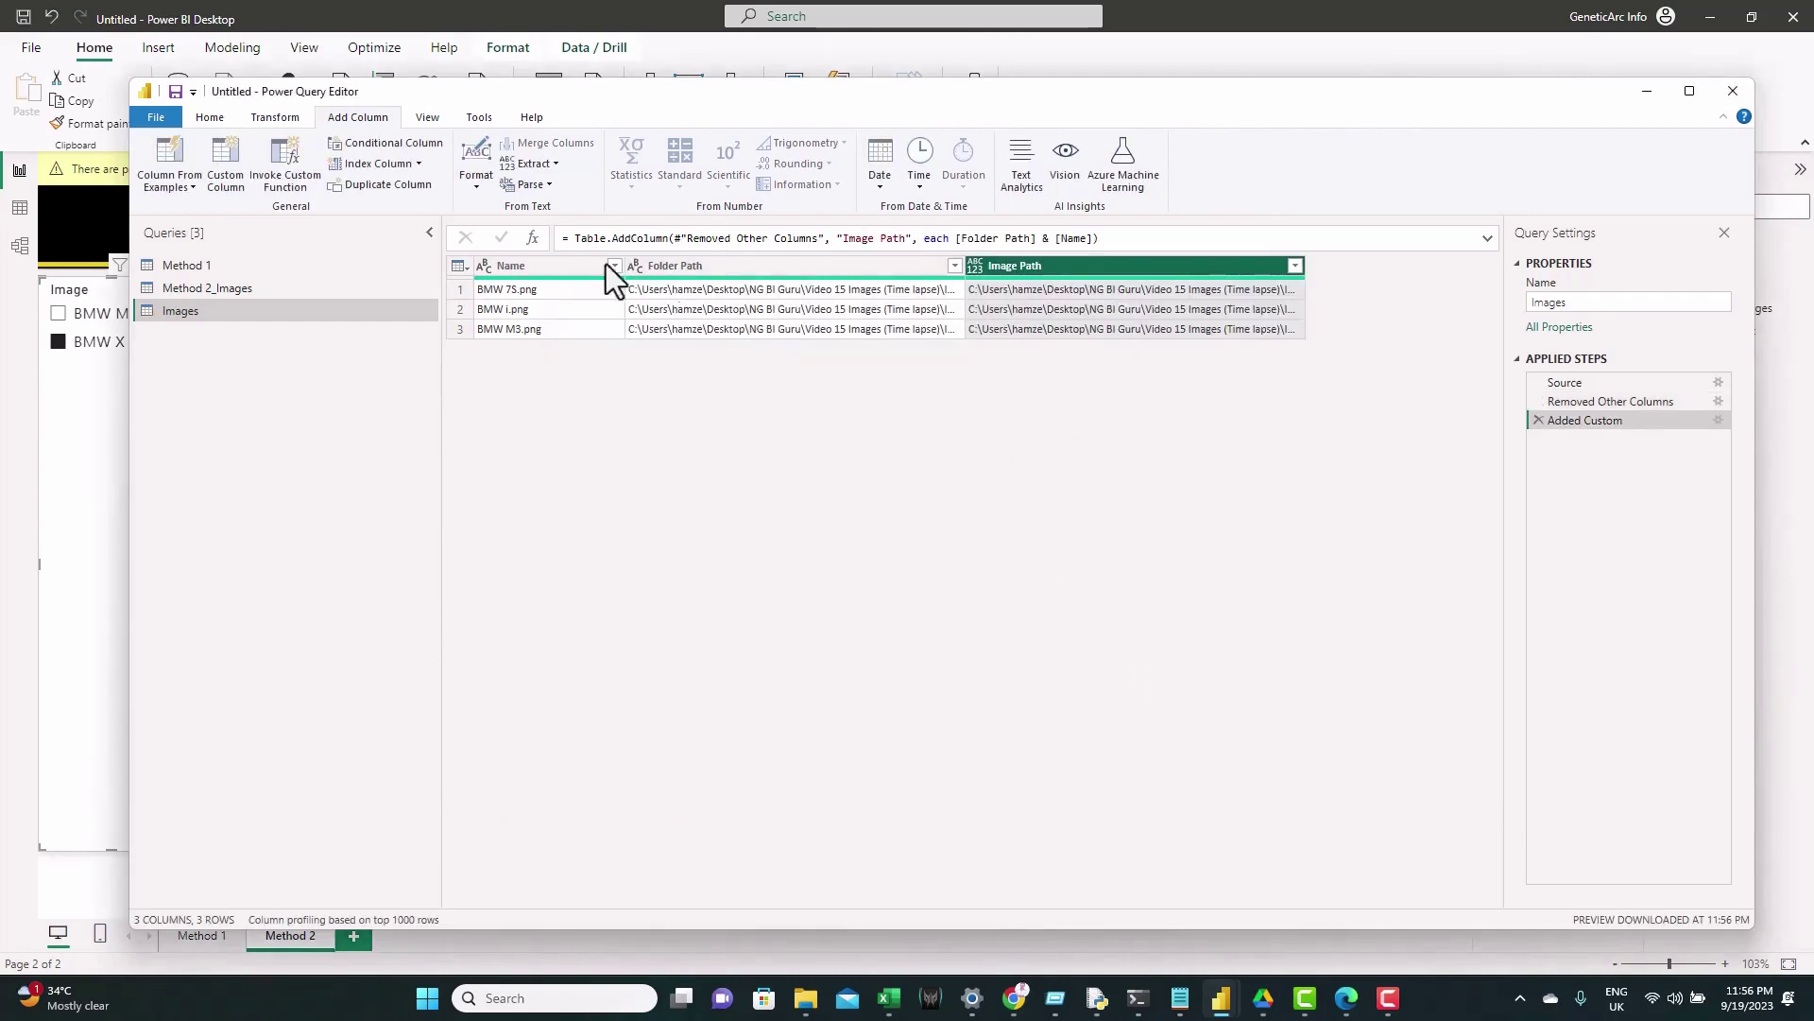
- Delete the Name and Folder Path columns, leaving only Image Path
left_click(568, 268)
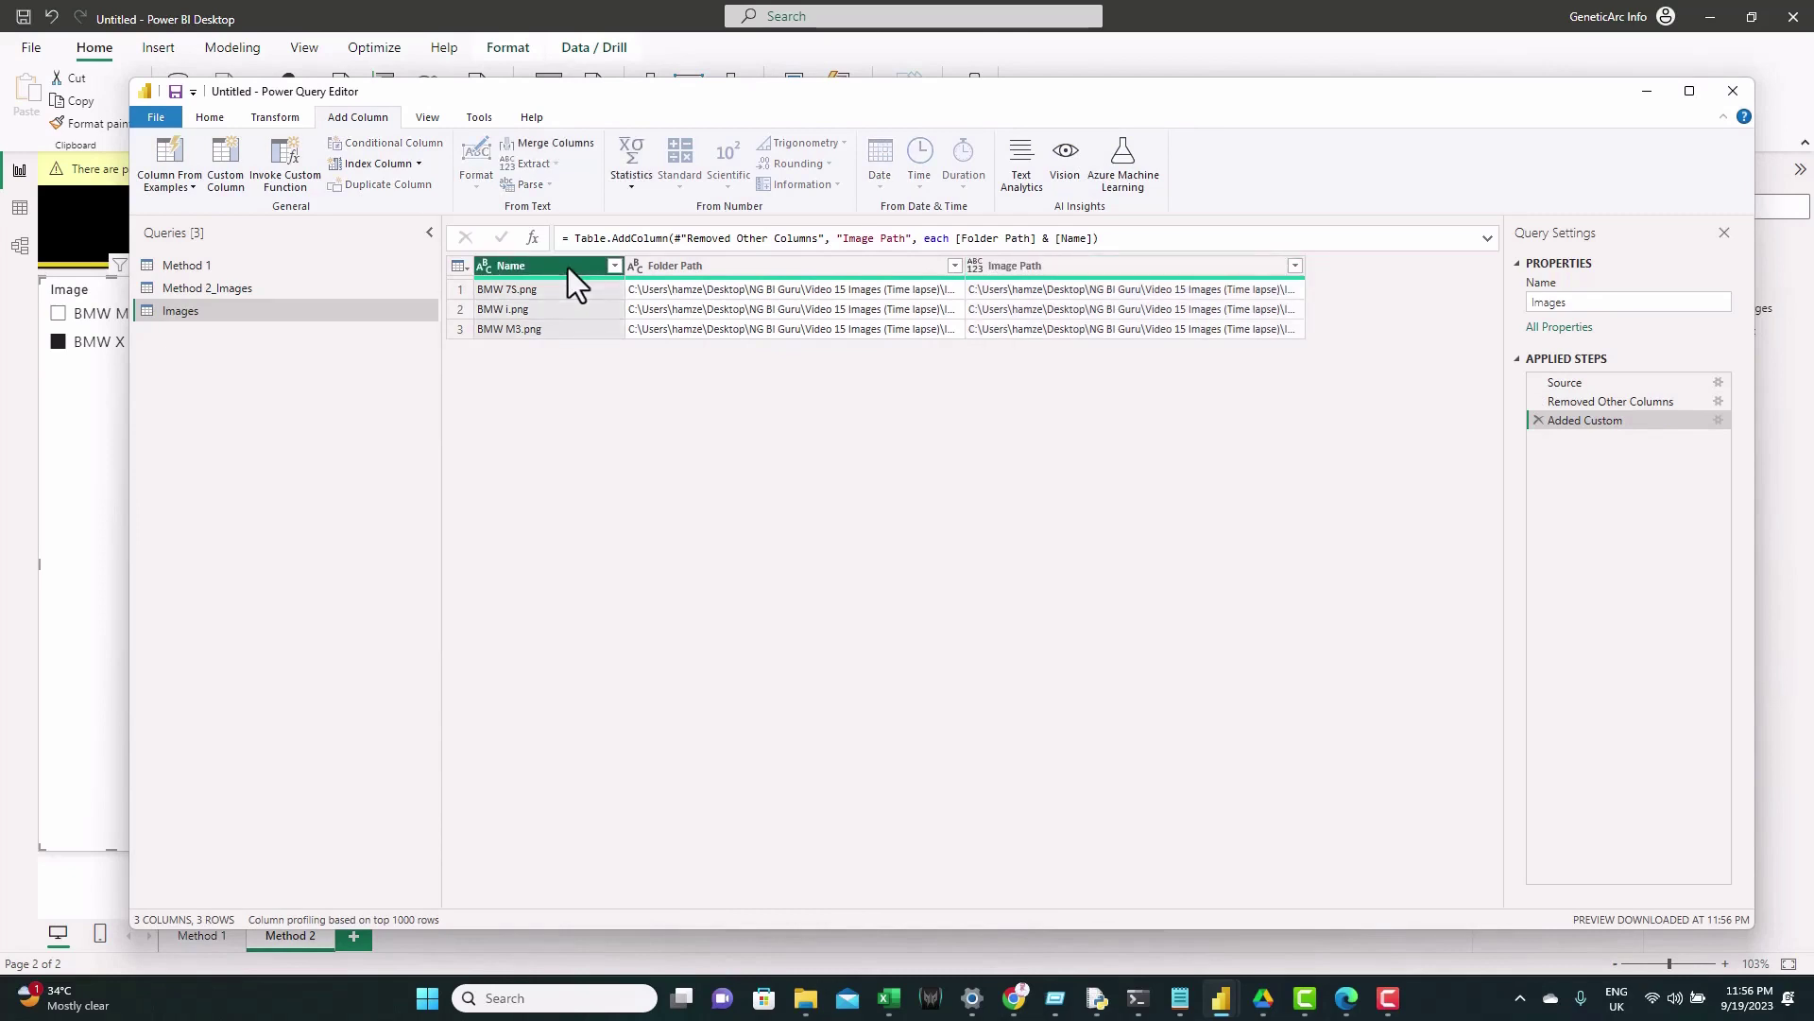
key("shift+Right")
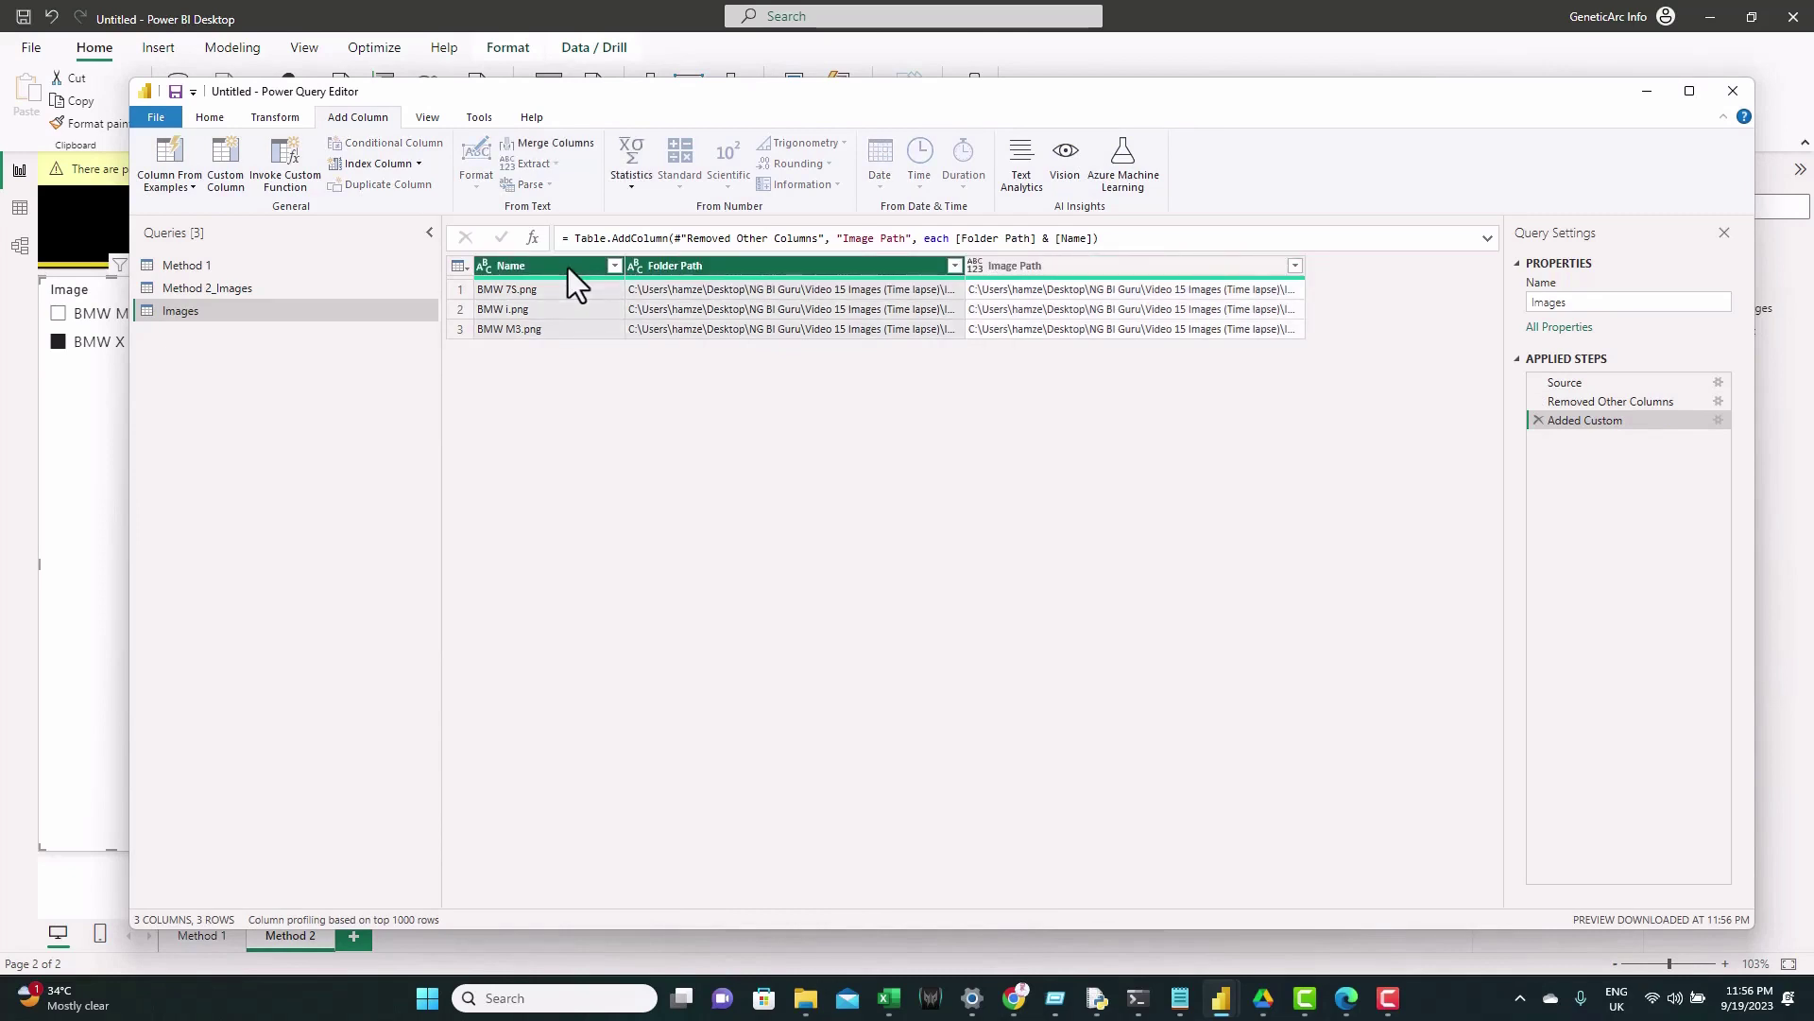
key("Delete")
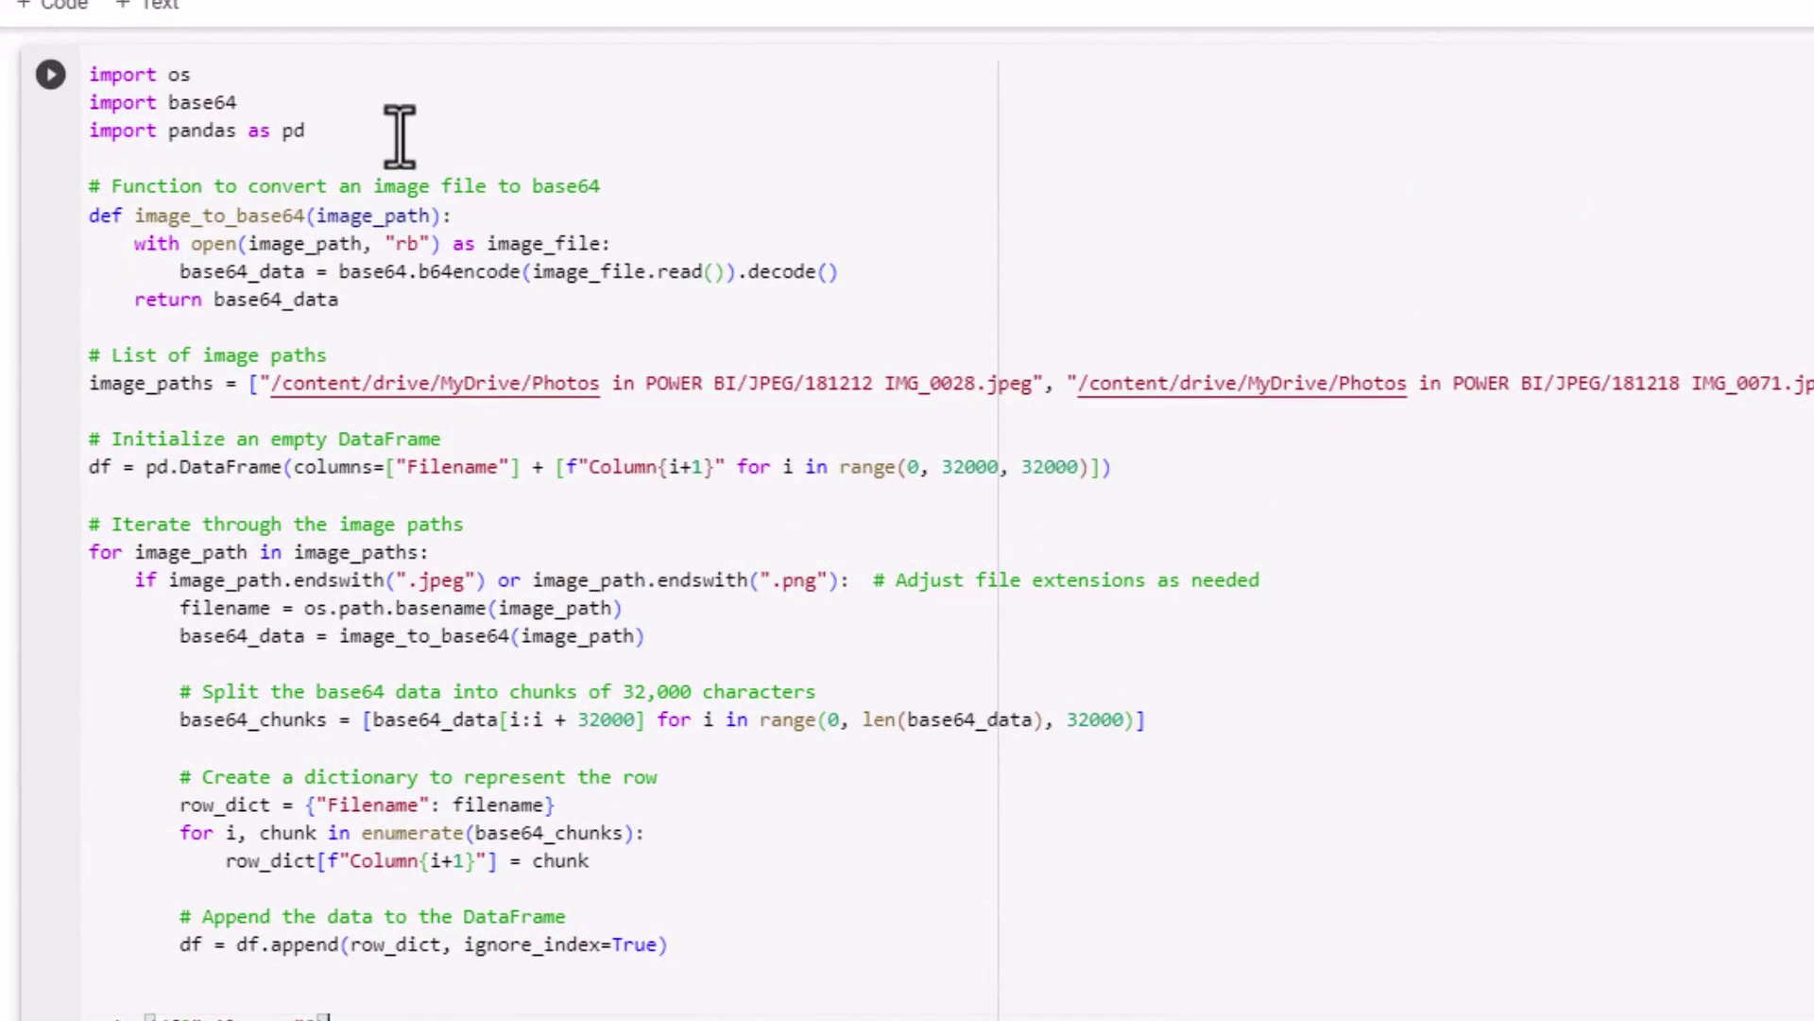
left_click(99, 85)
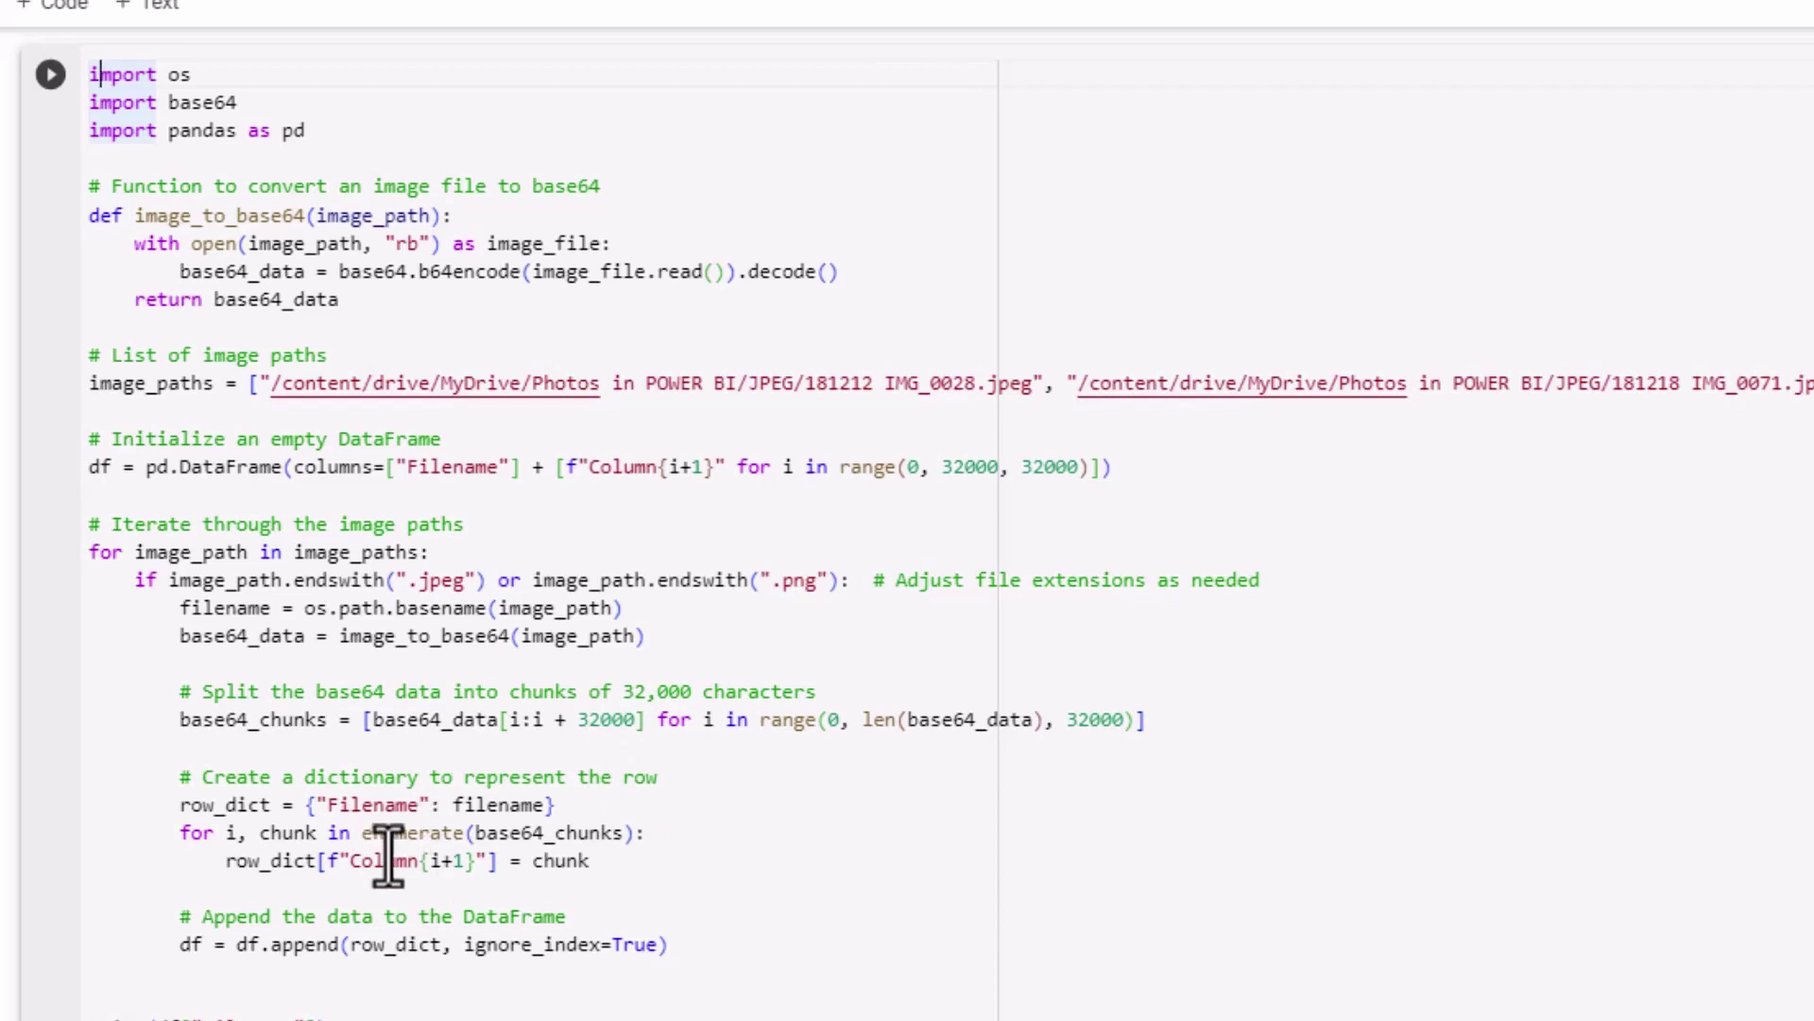
left_click(181, 947)
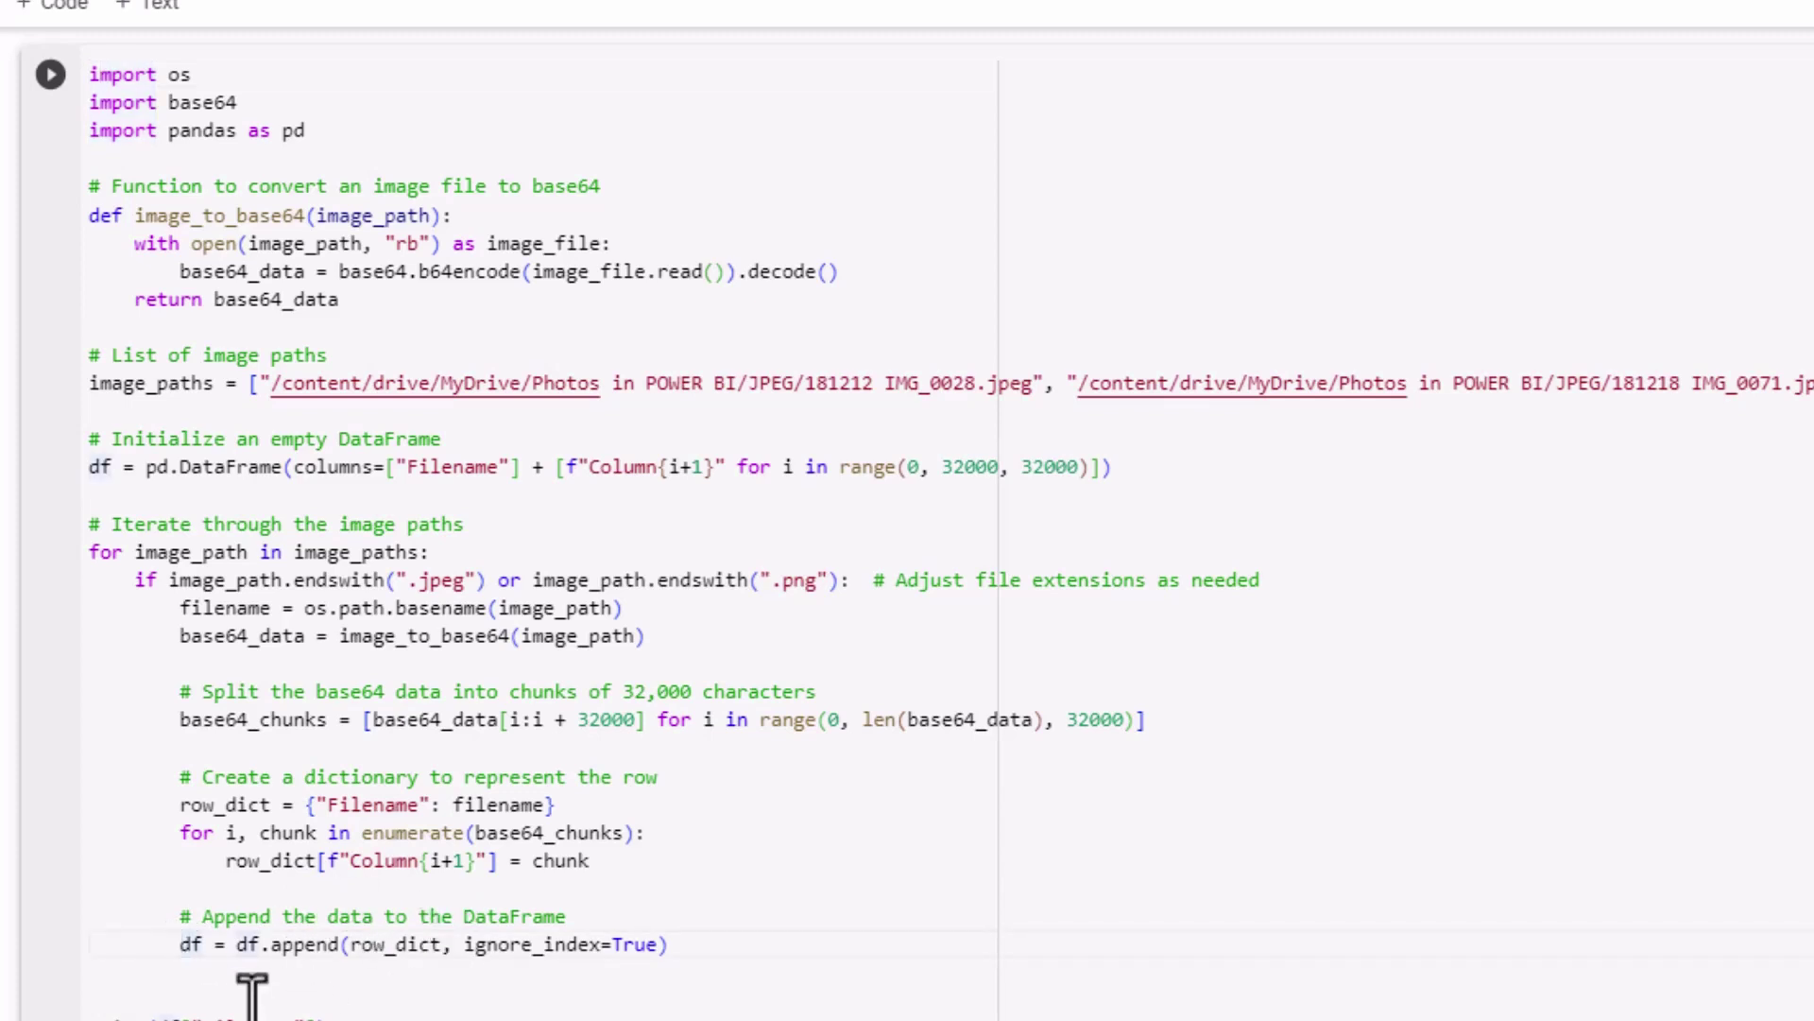
left_click_drag(183, 947, 201, 947)
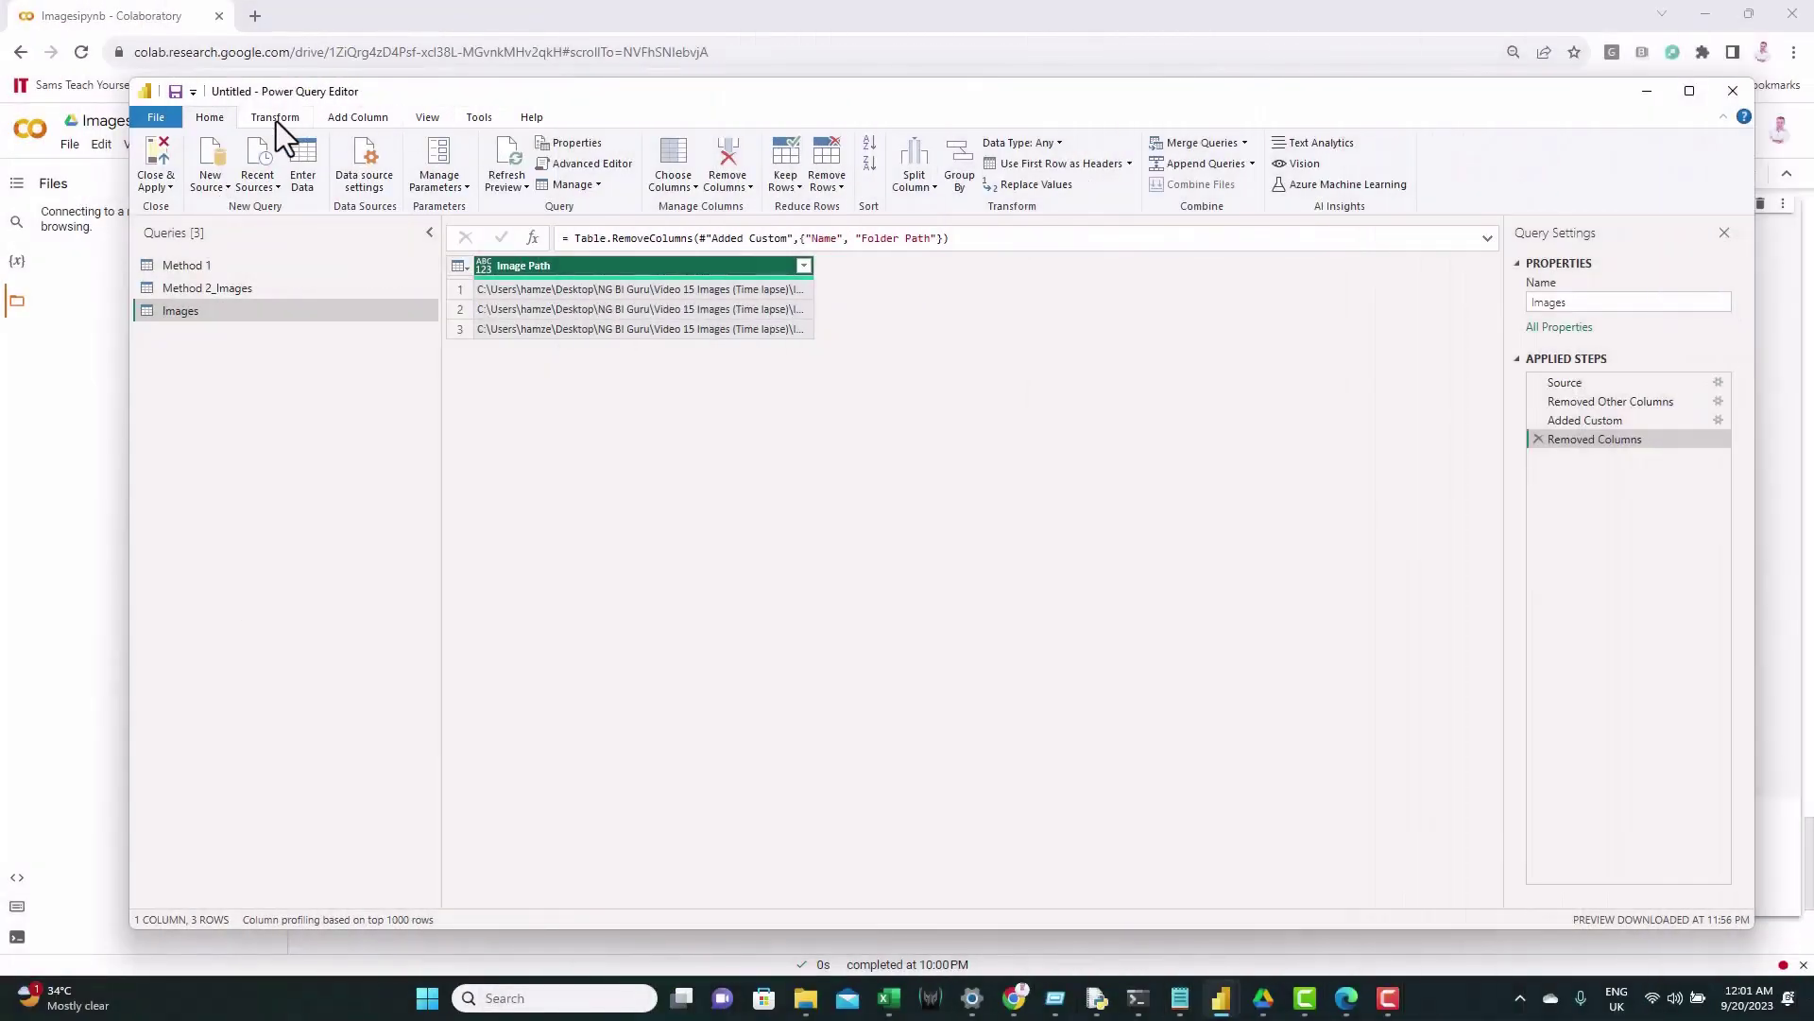
- Add a Run Python script step and replace the placeholder with the base64 conversion script
left_click(275, 121)
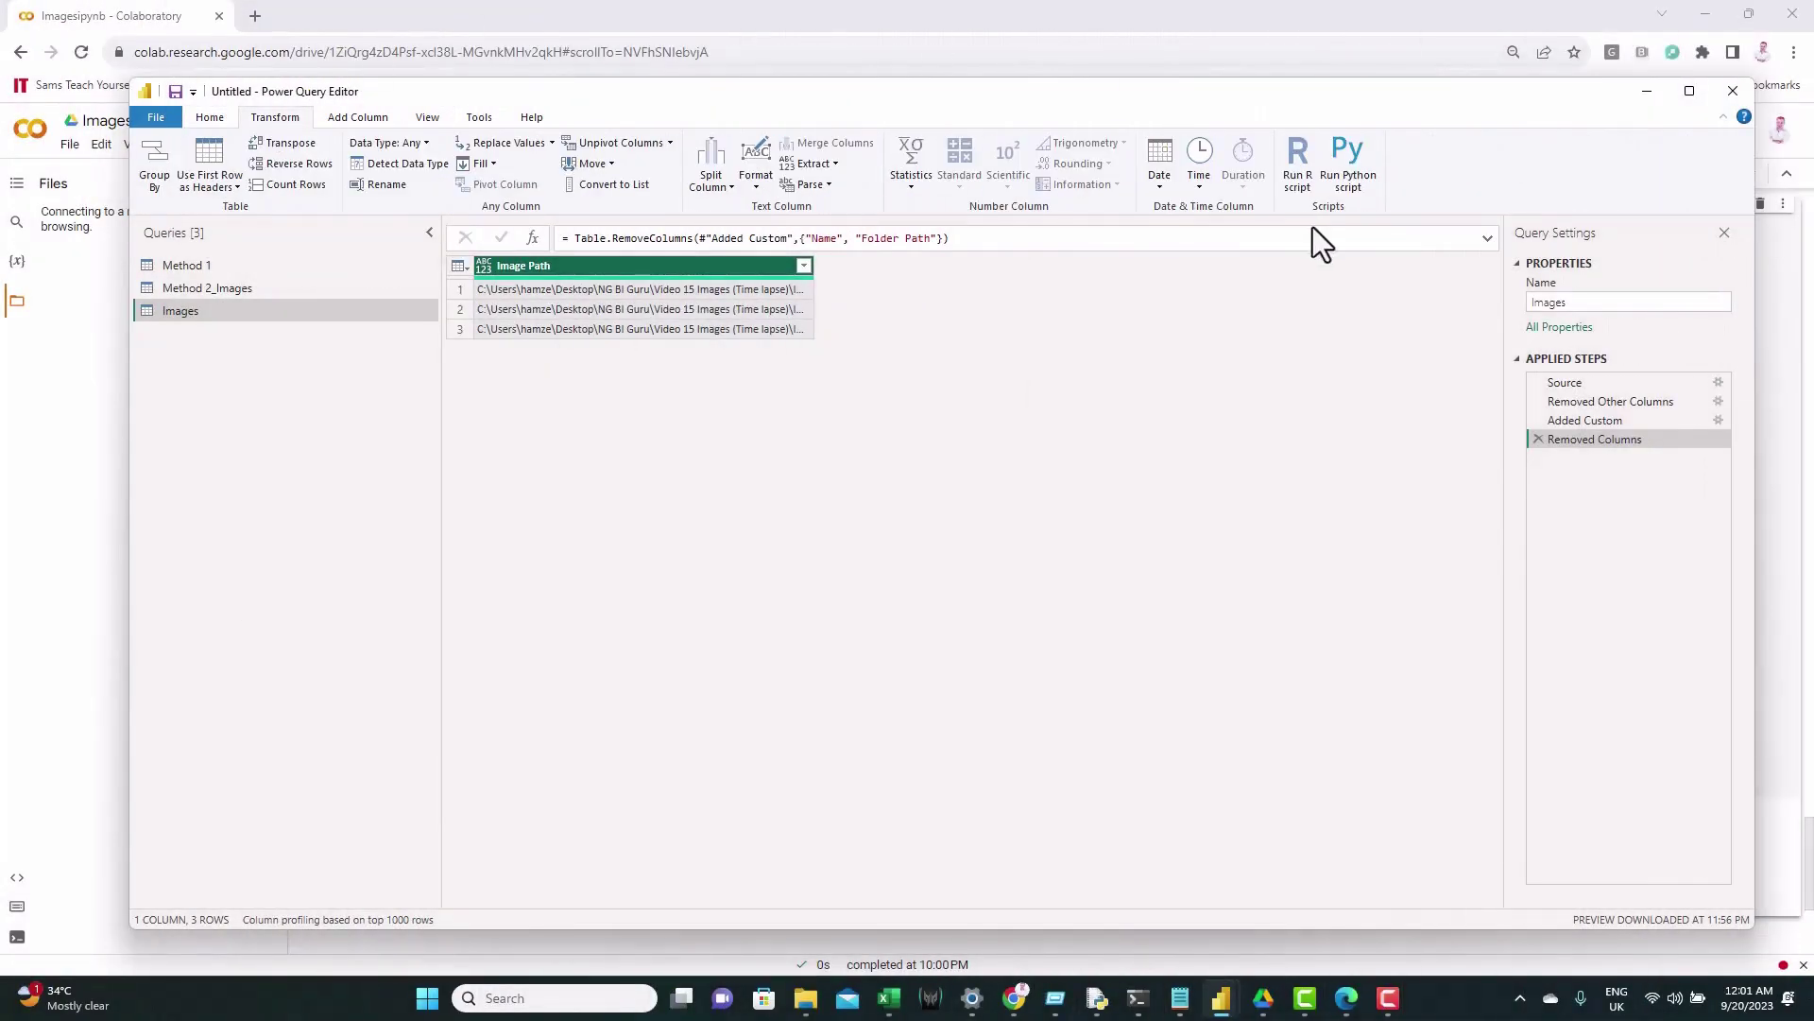
left_click(1368, 187)
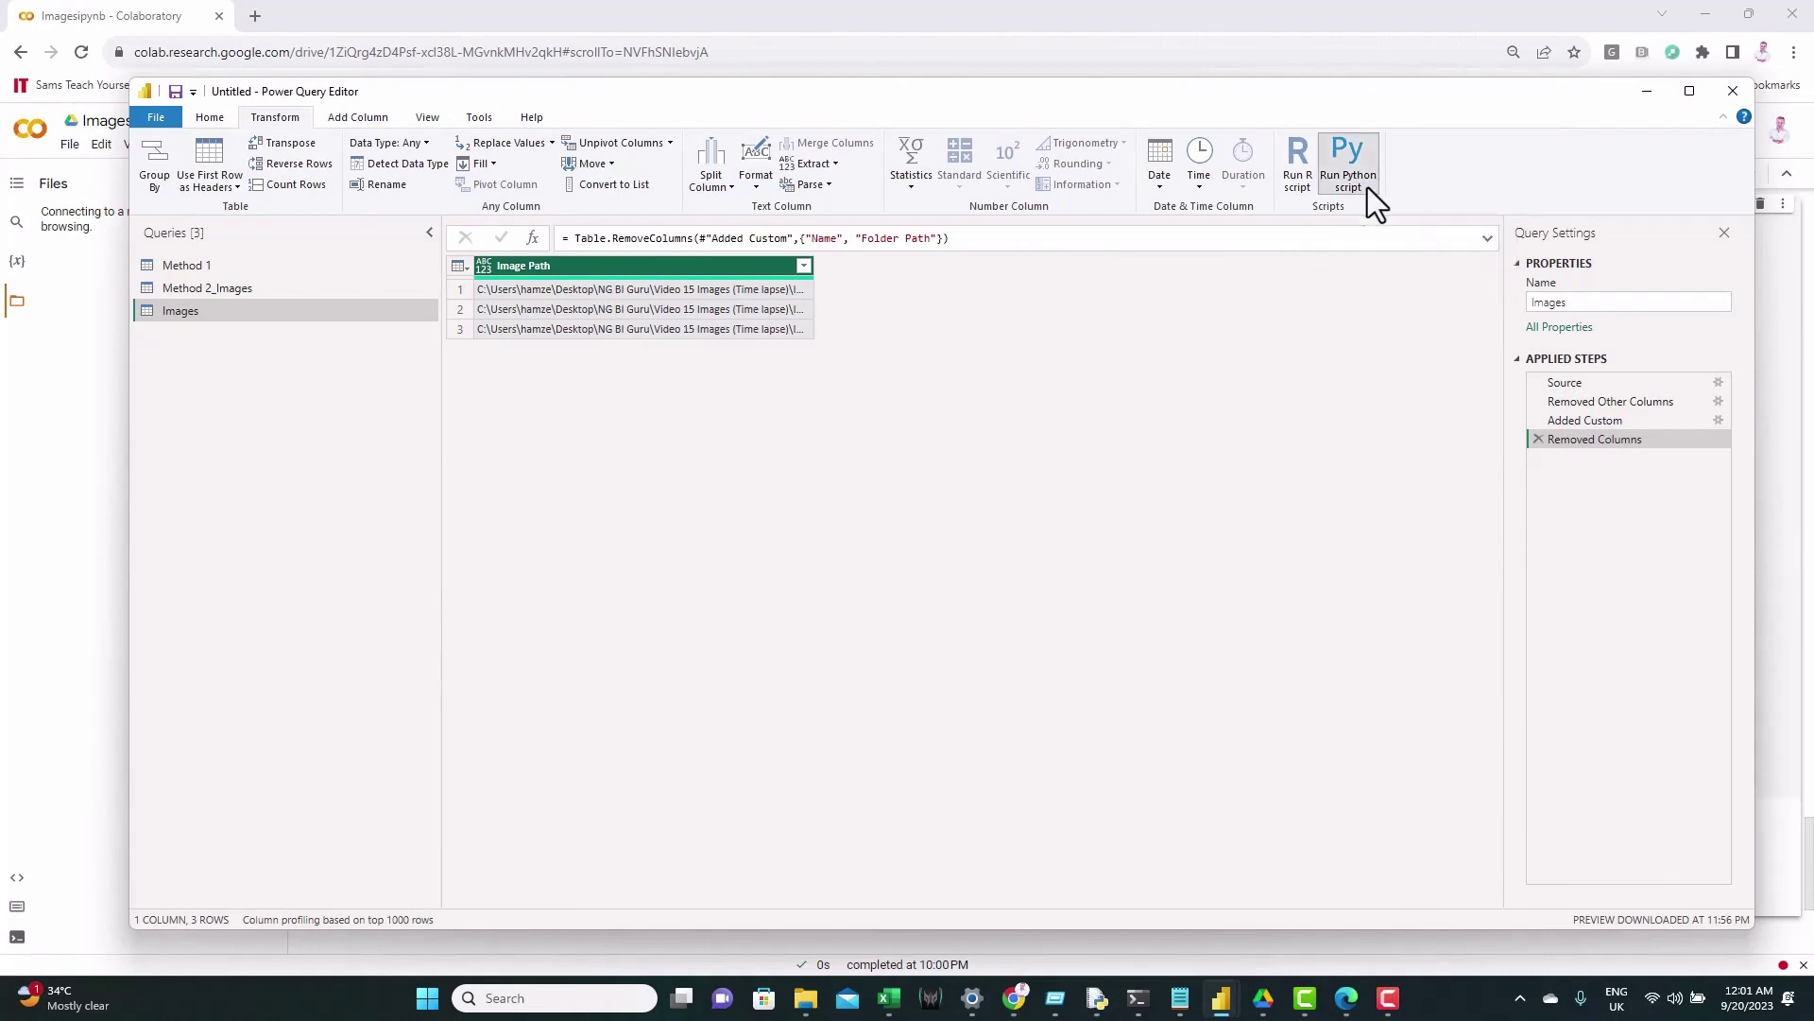
left_click(822, 434)
key("ctrl+a")
key("ctrl+v")
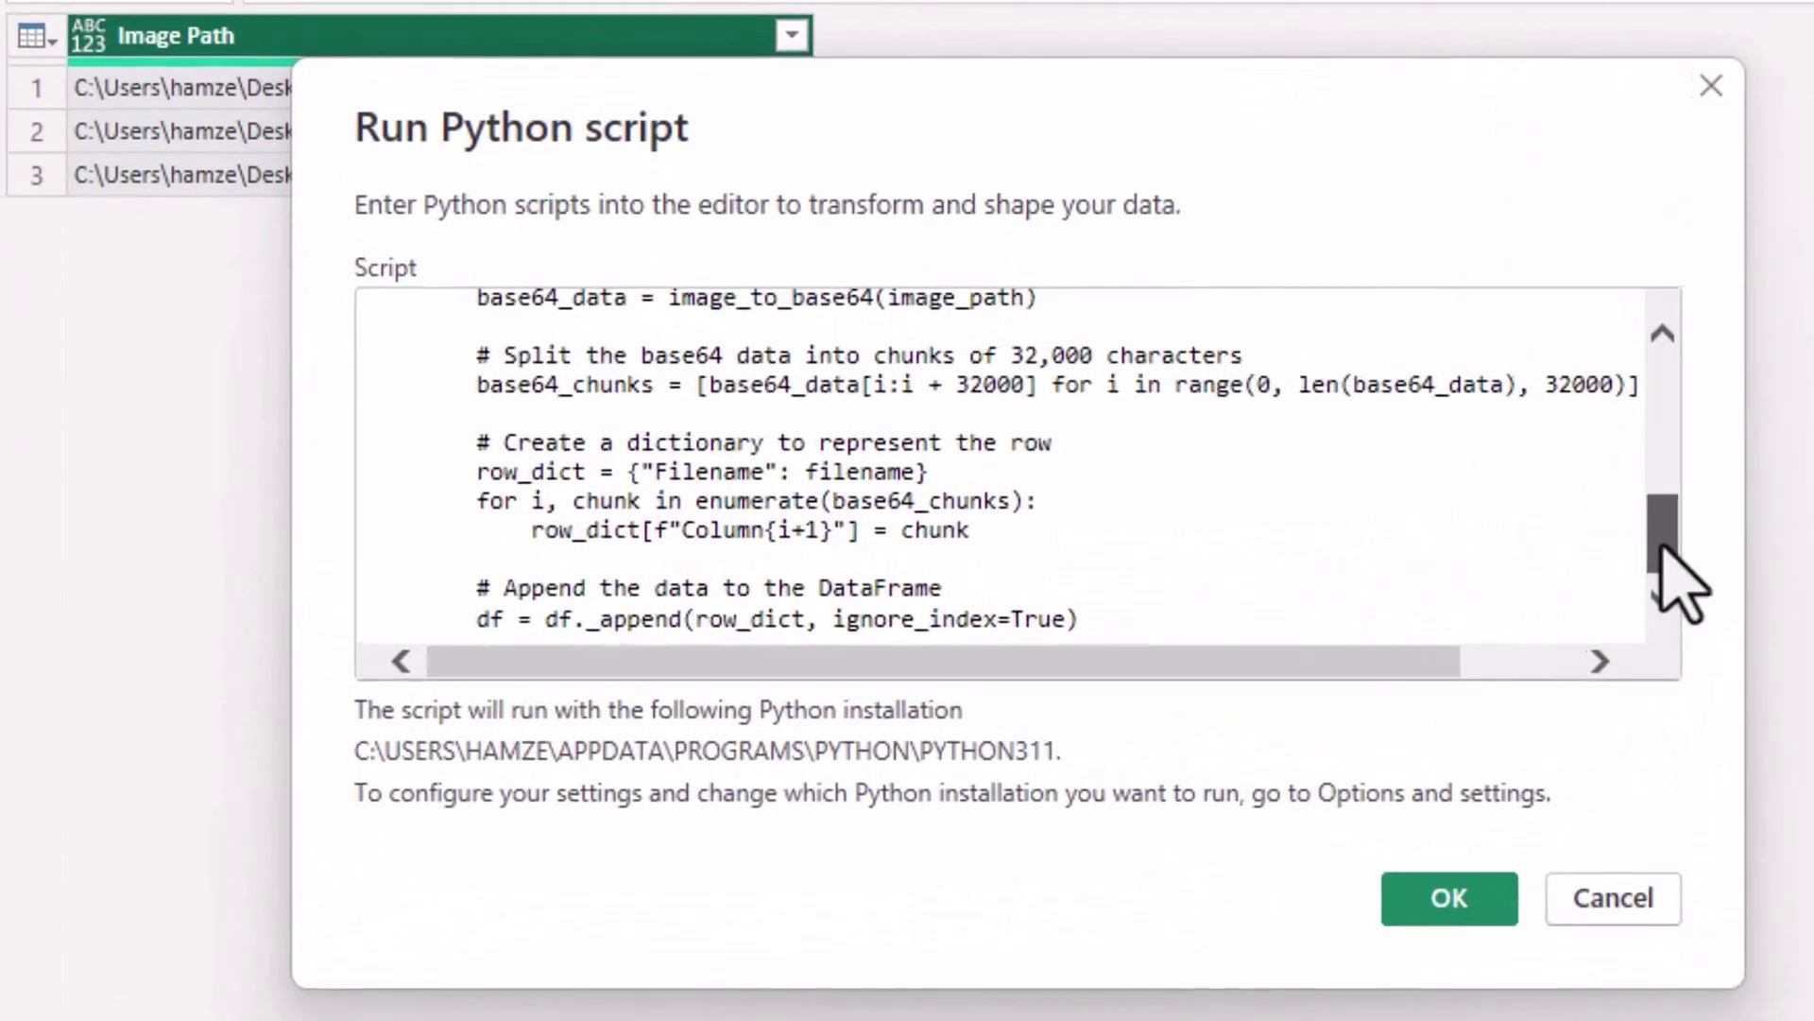
left_click_drag(1202, 500, 1204, 471)
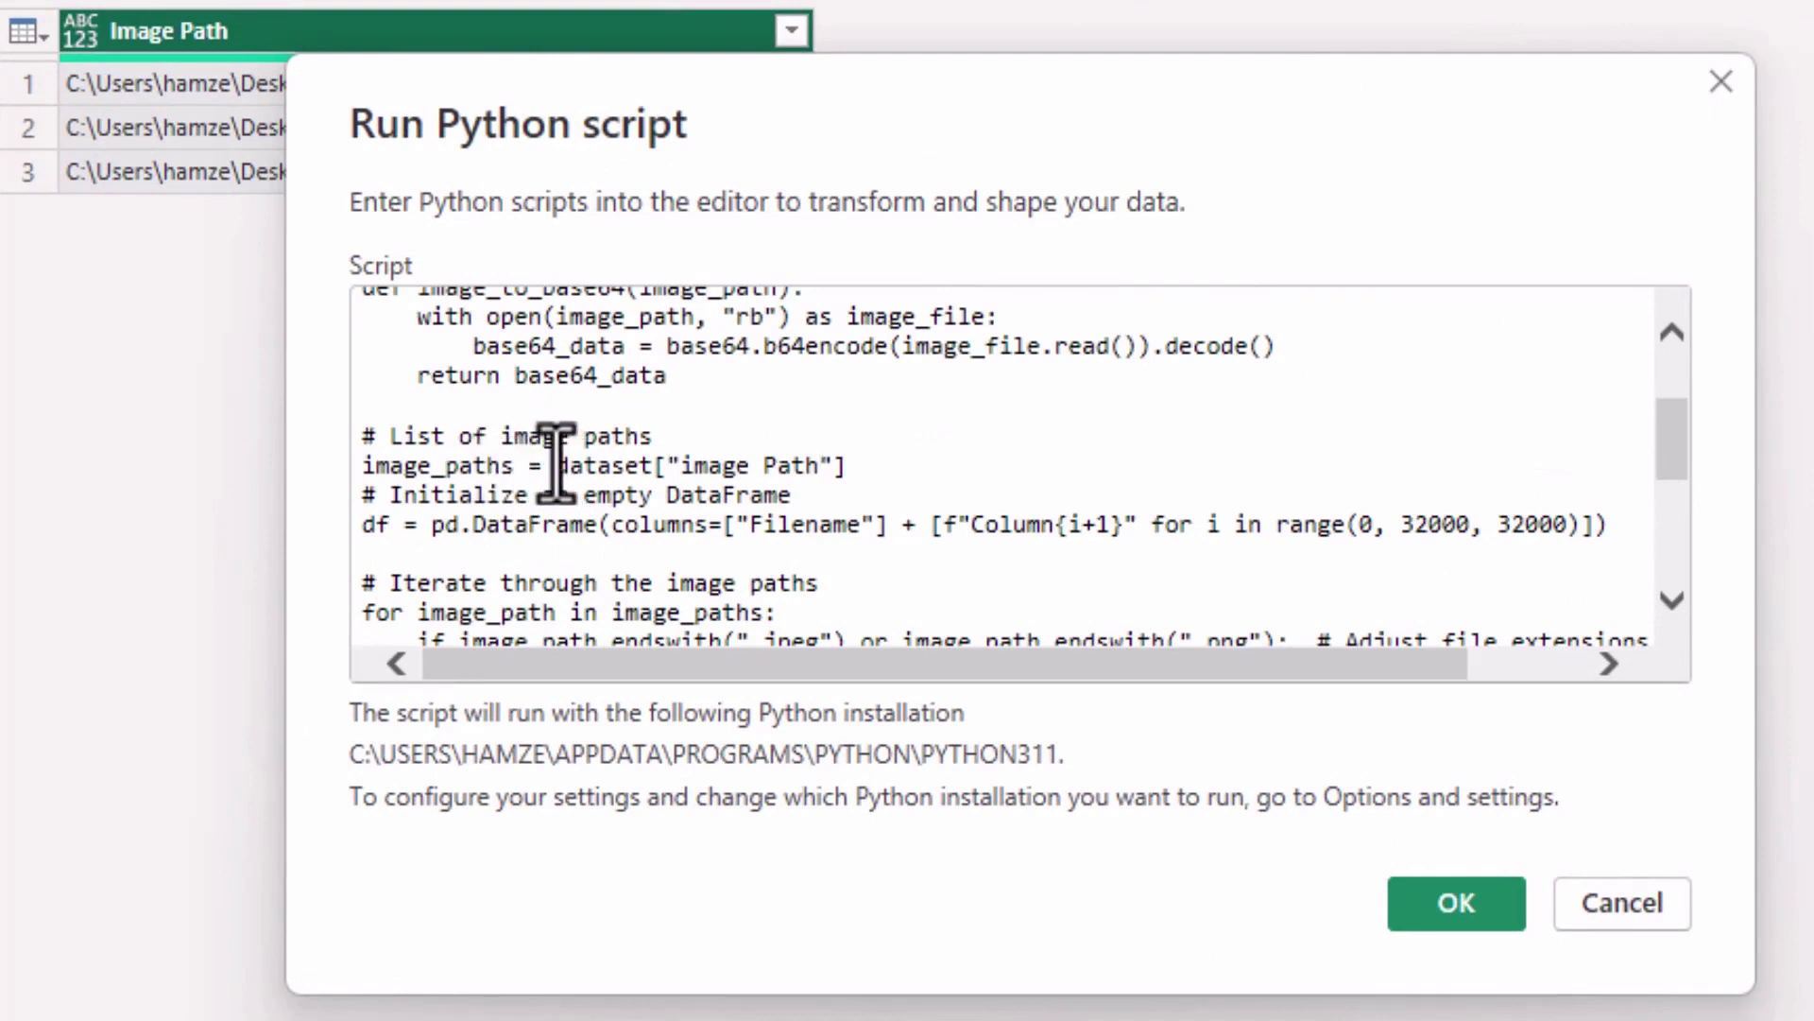
- Check the script reads dataset["Image Path"], run it, and expand the df result table
left_click_drag(557, 465, 653, 466)
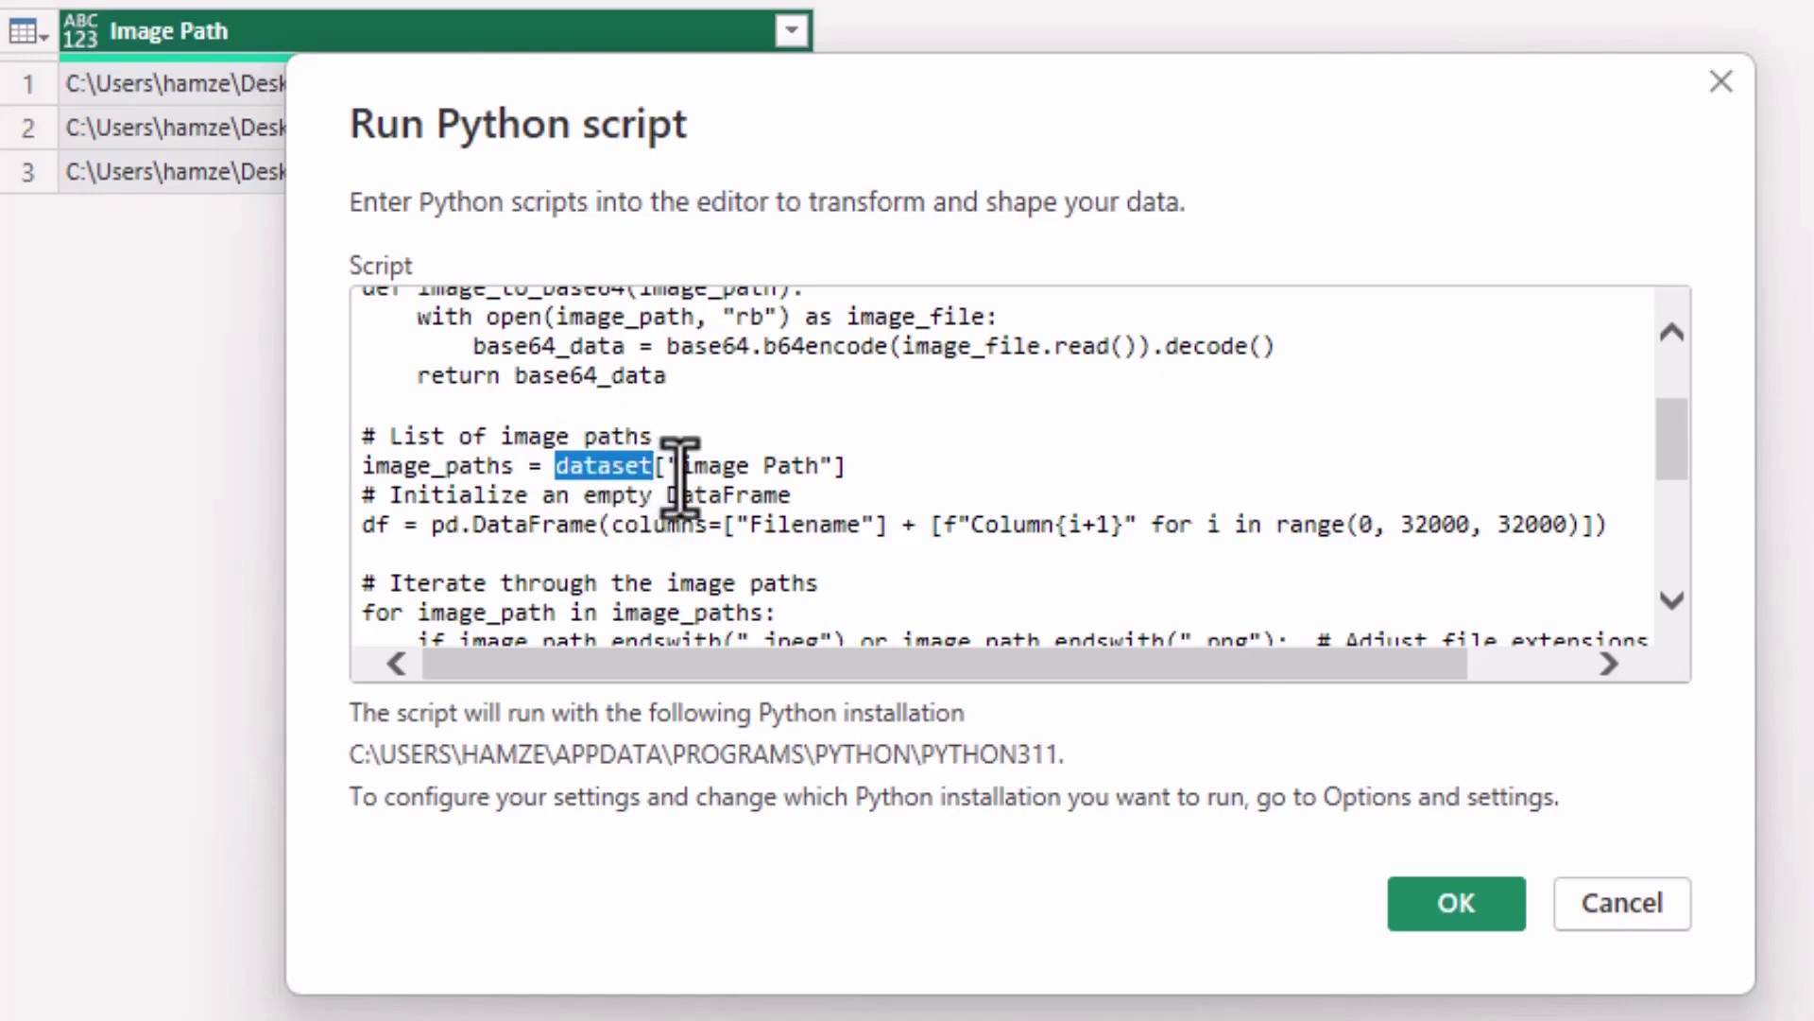
left_click_drag(682, 466, 818, 466)
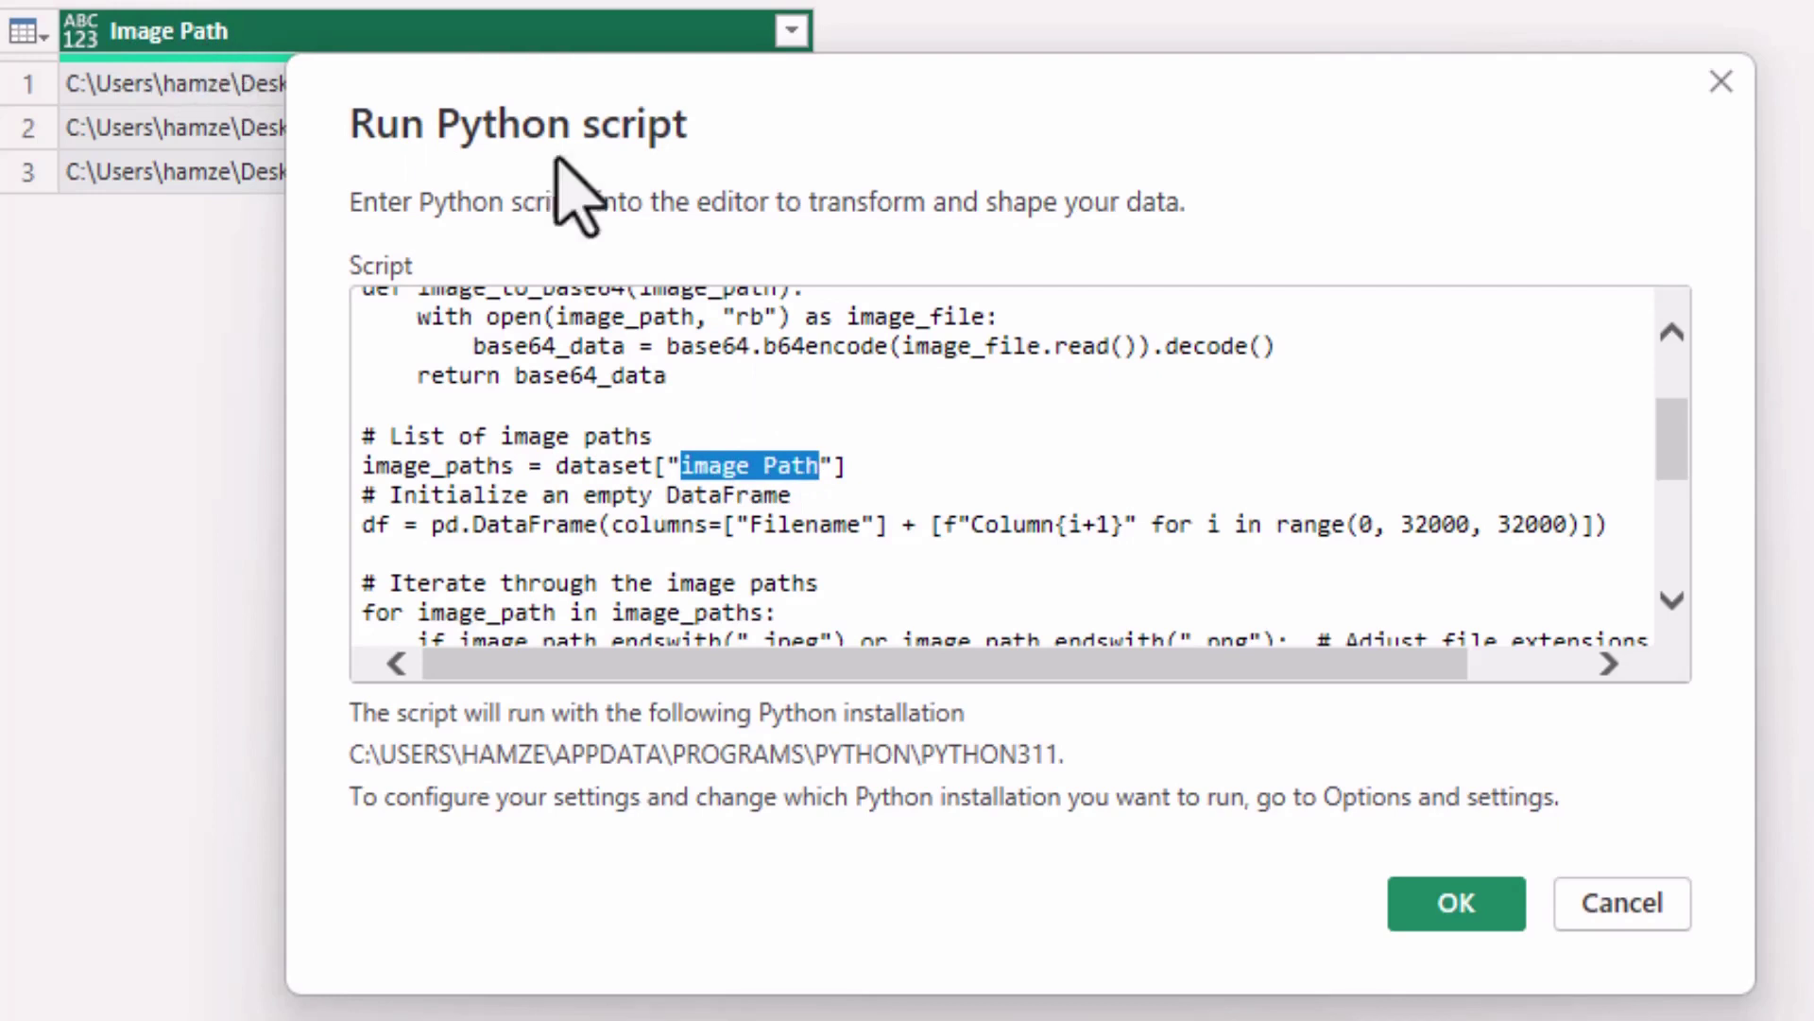
left_click_drag(1678, 463, 1674, 595)
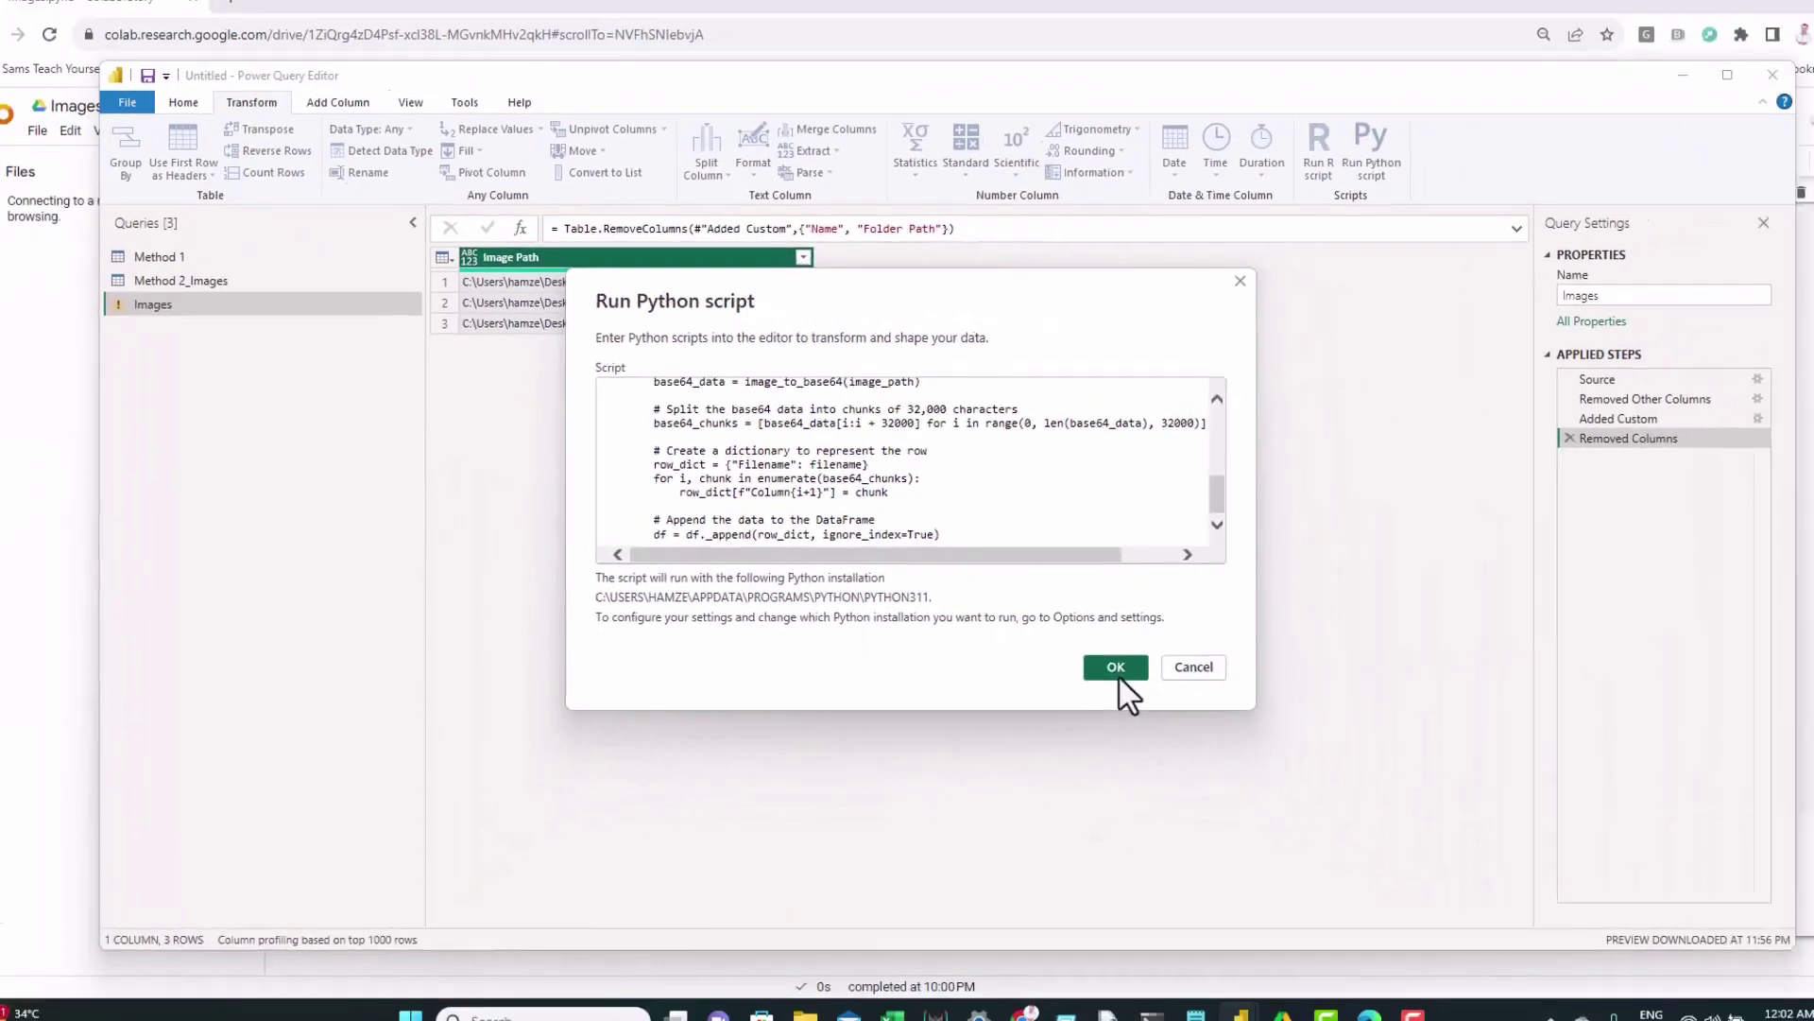
left_click(1460, 911)
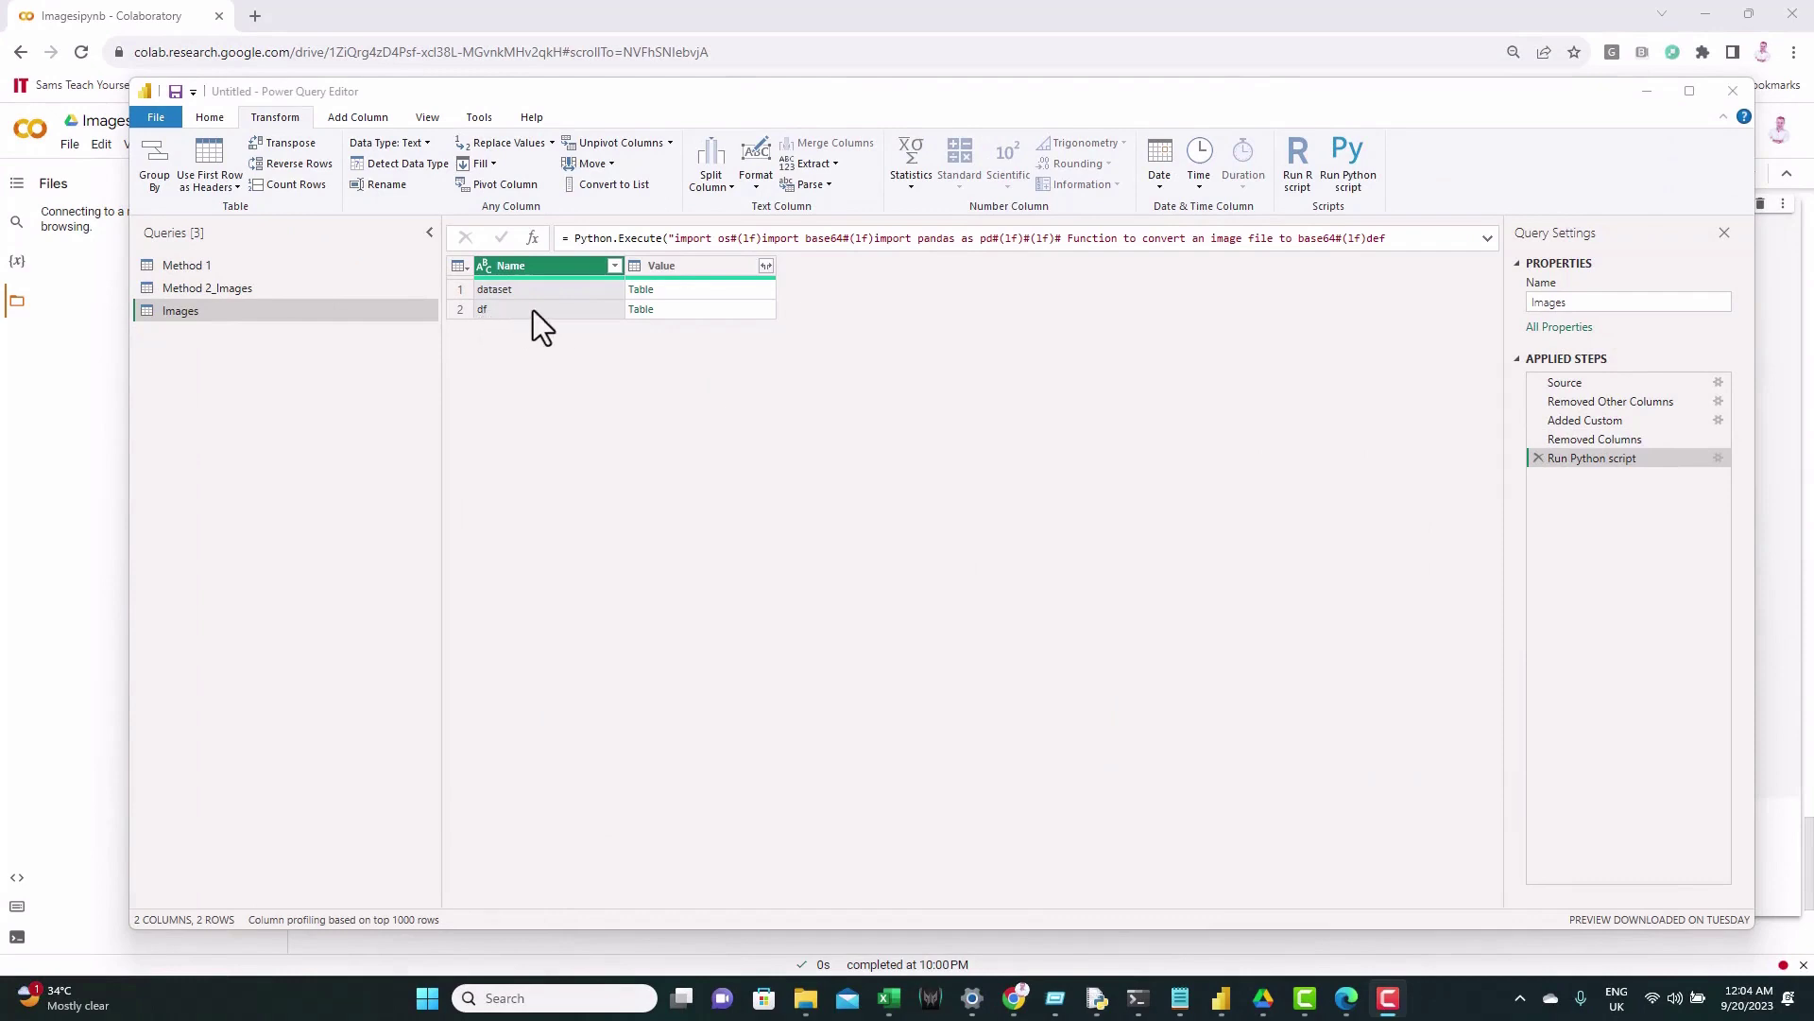
left_click(642, 316)
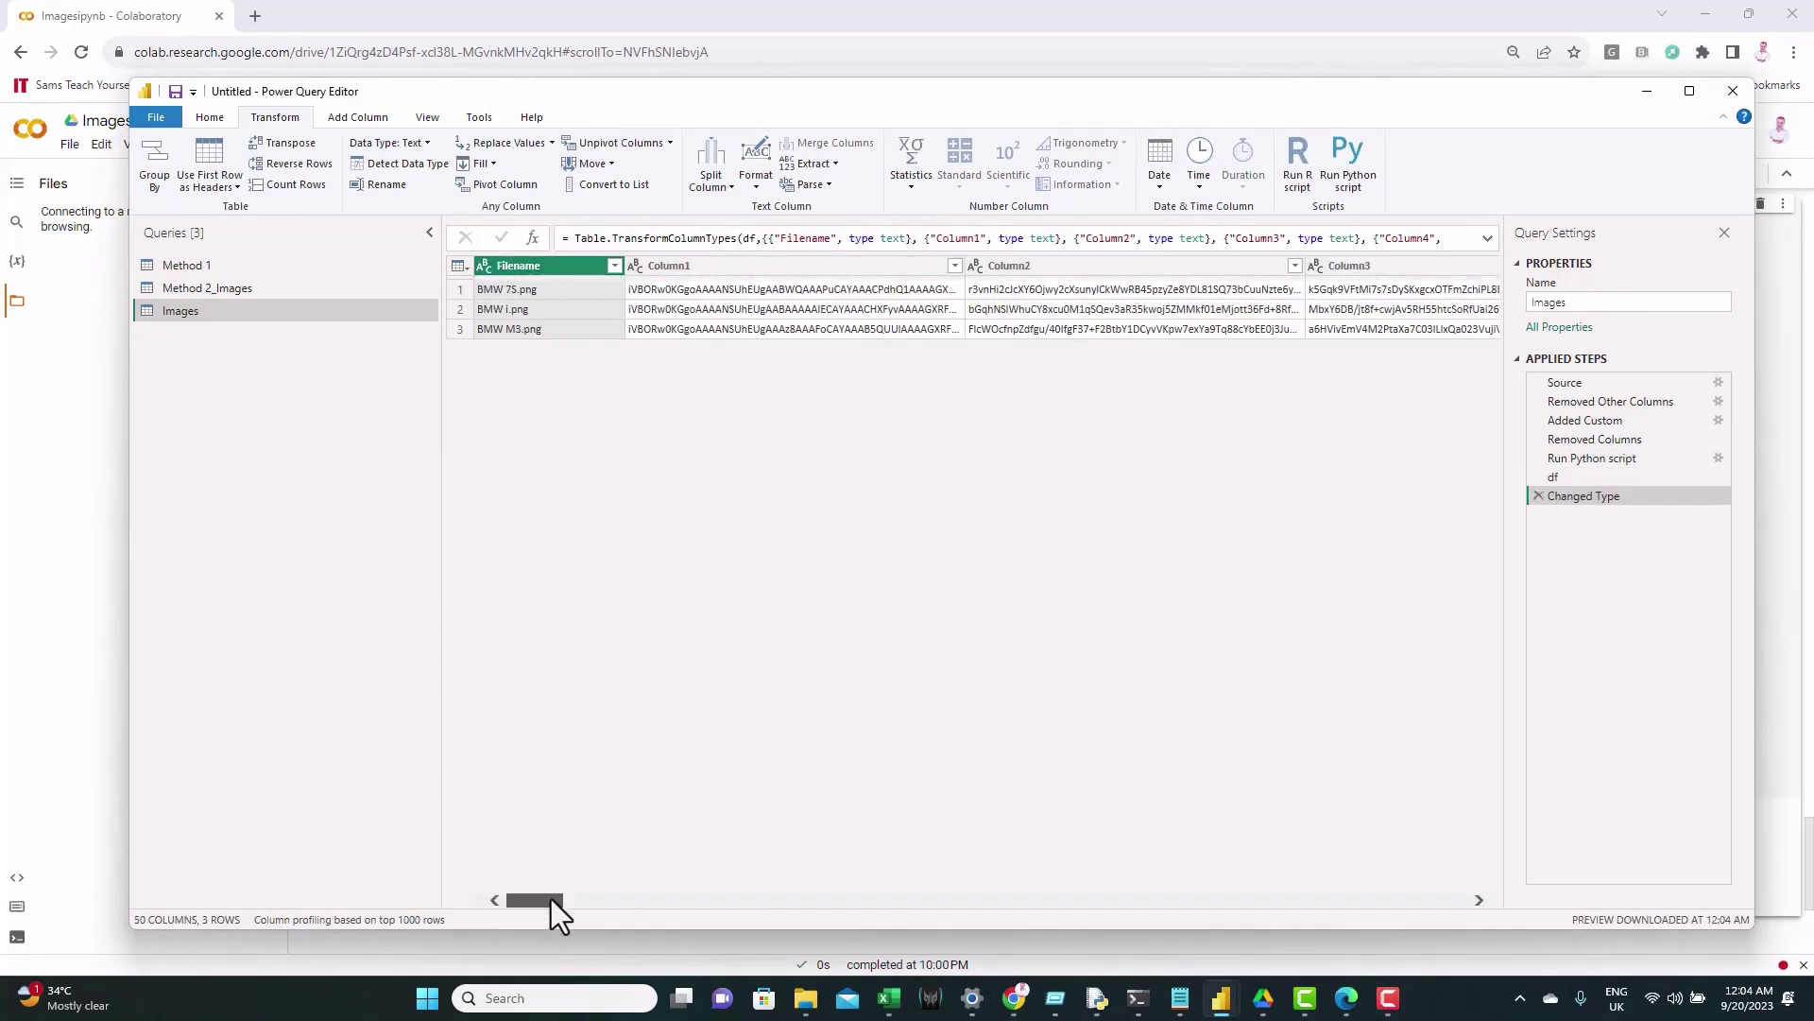
left_click_drag(552, 899, 480, 879)
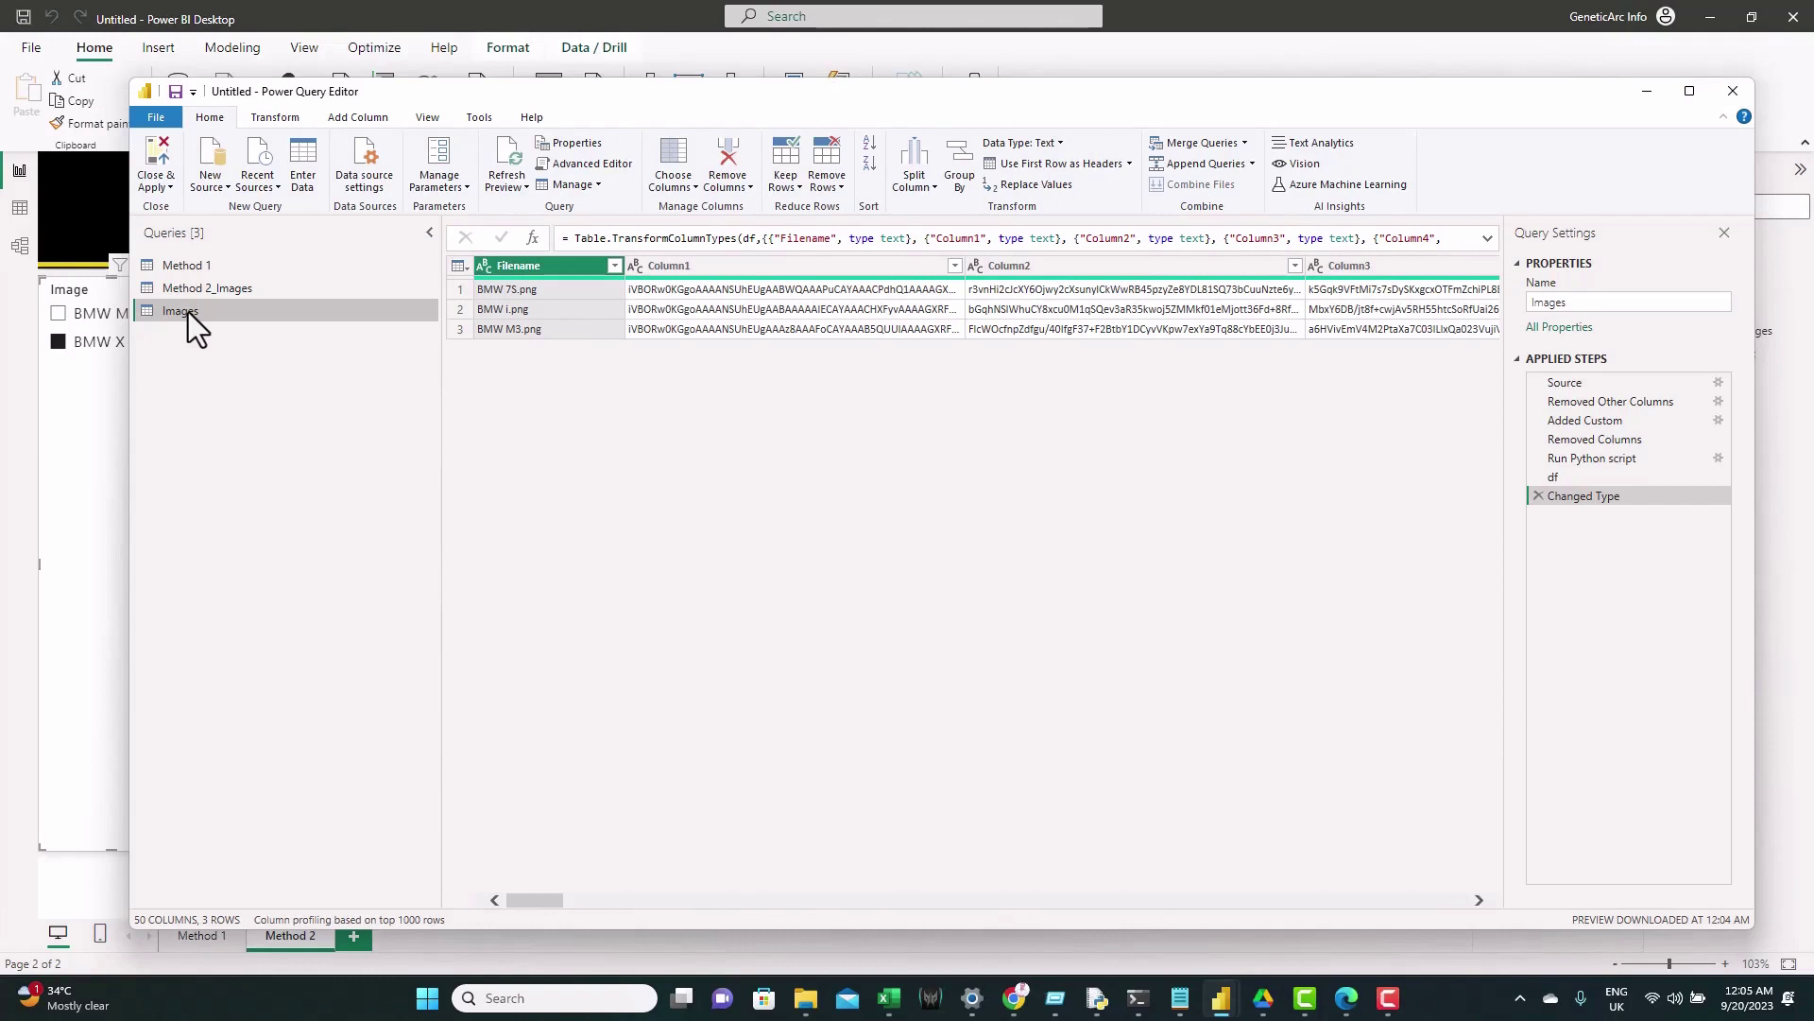
double_click(189, 312)
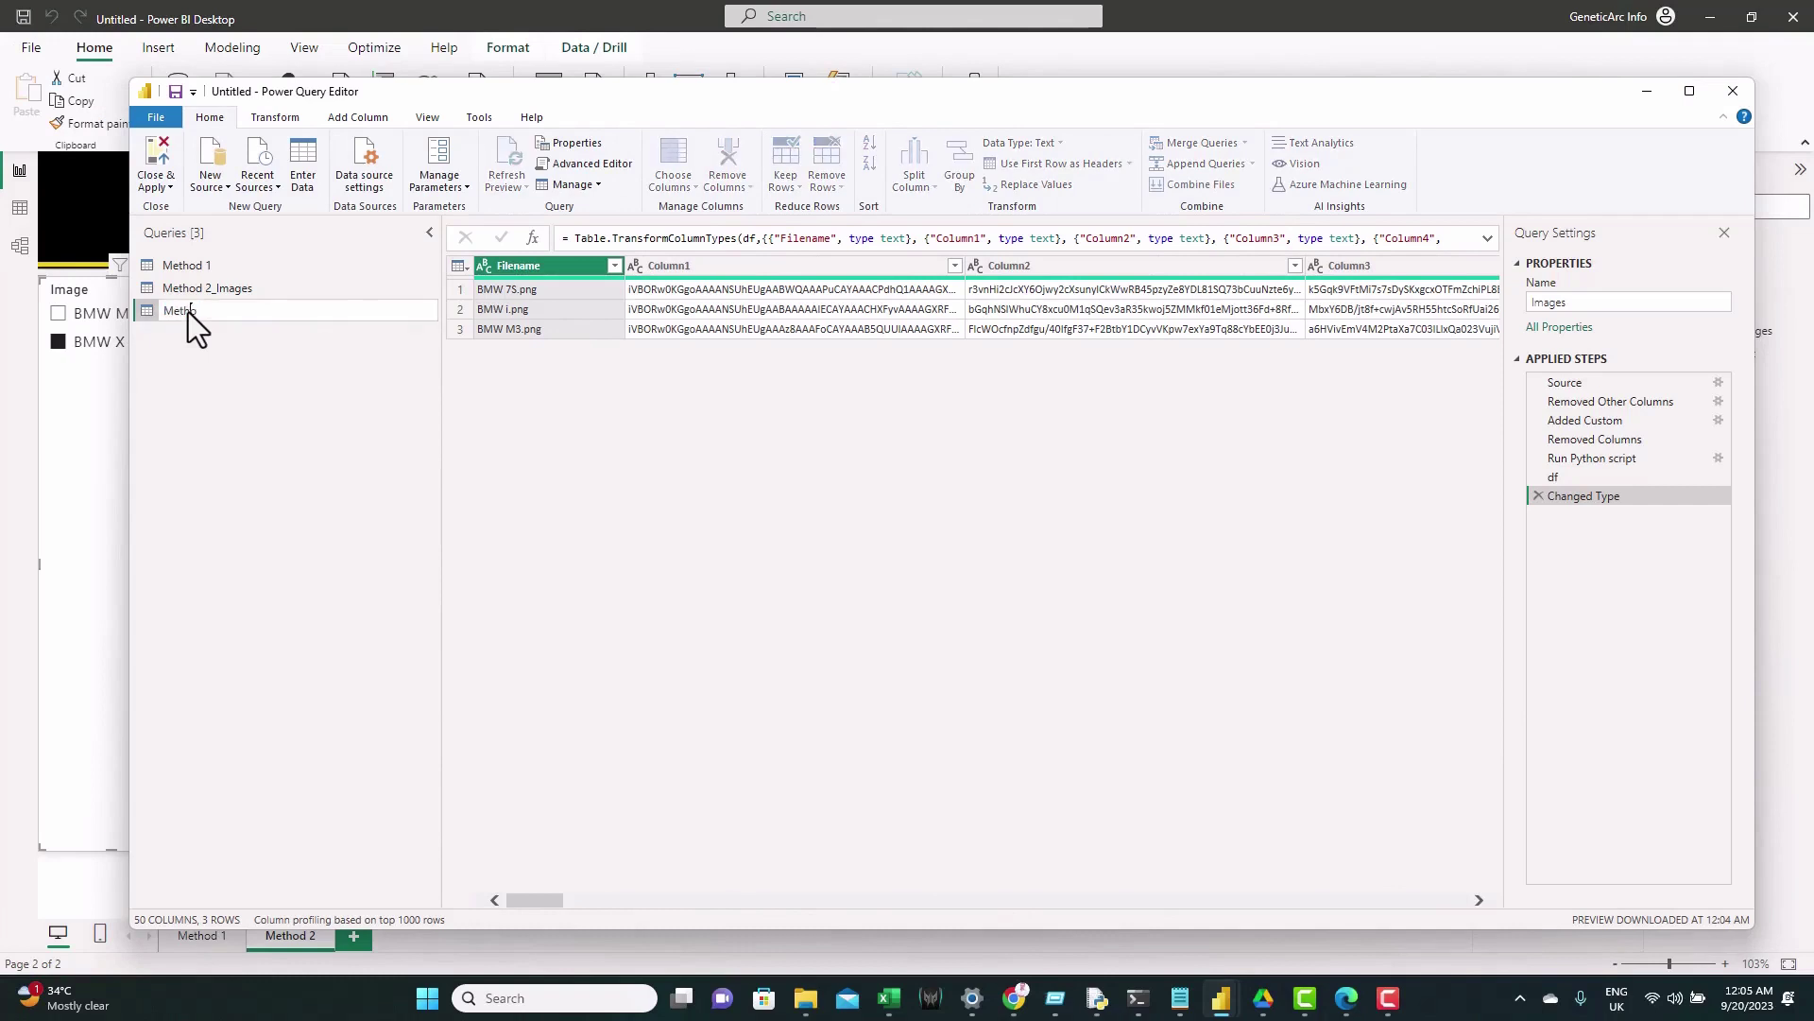
type("Method")
key("Return")
left_click(157, 154)
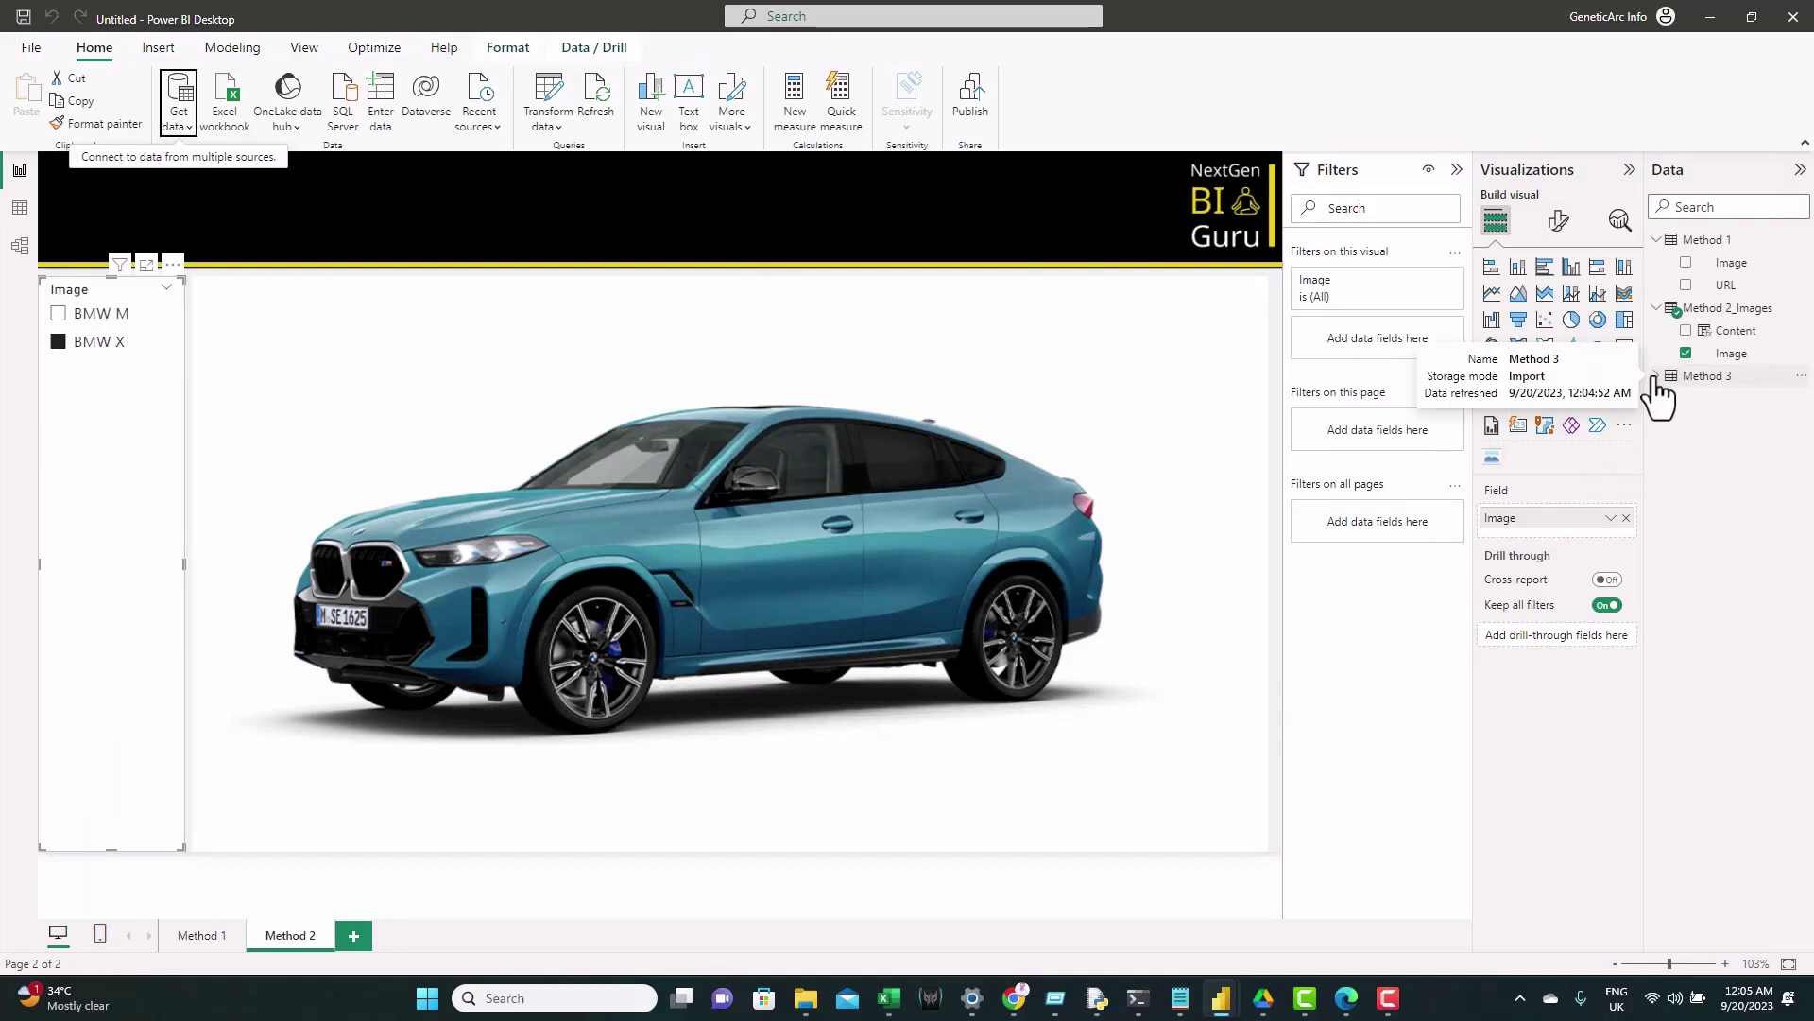
left_click(1660, 393)
scroll(1807, 416, "down", 3)
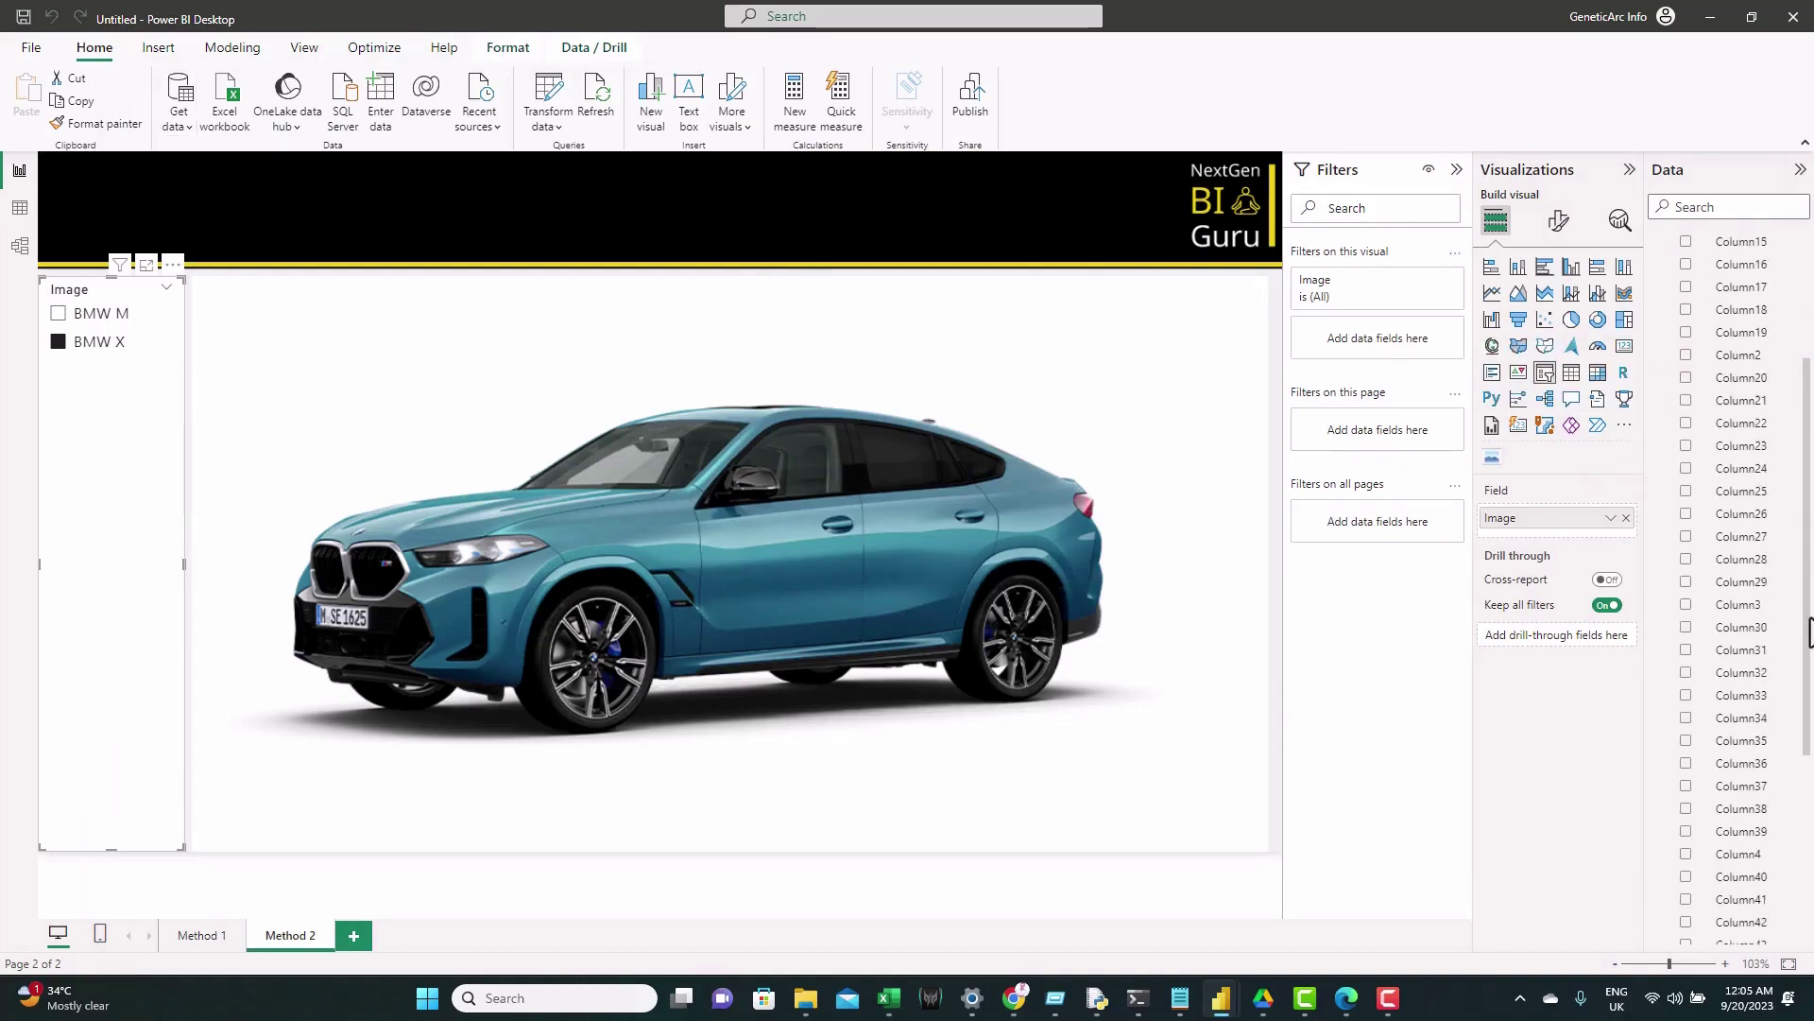
scroll(1807, 378, "up", 3)
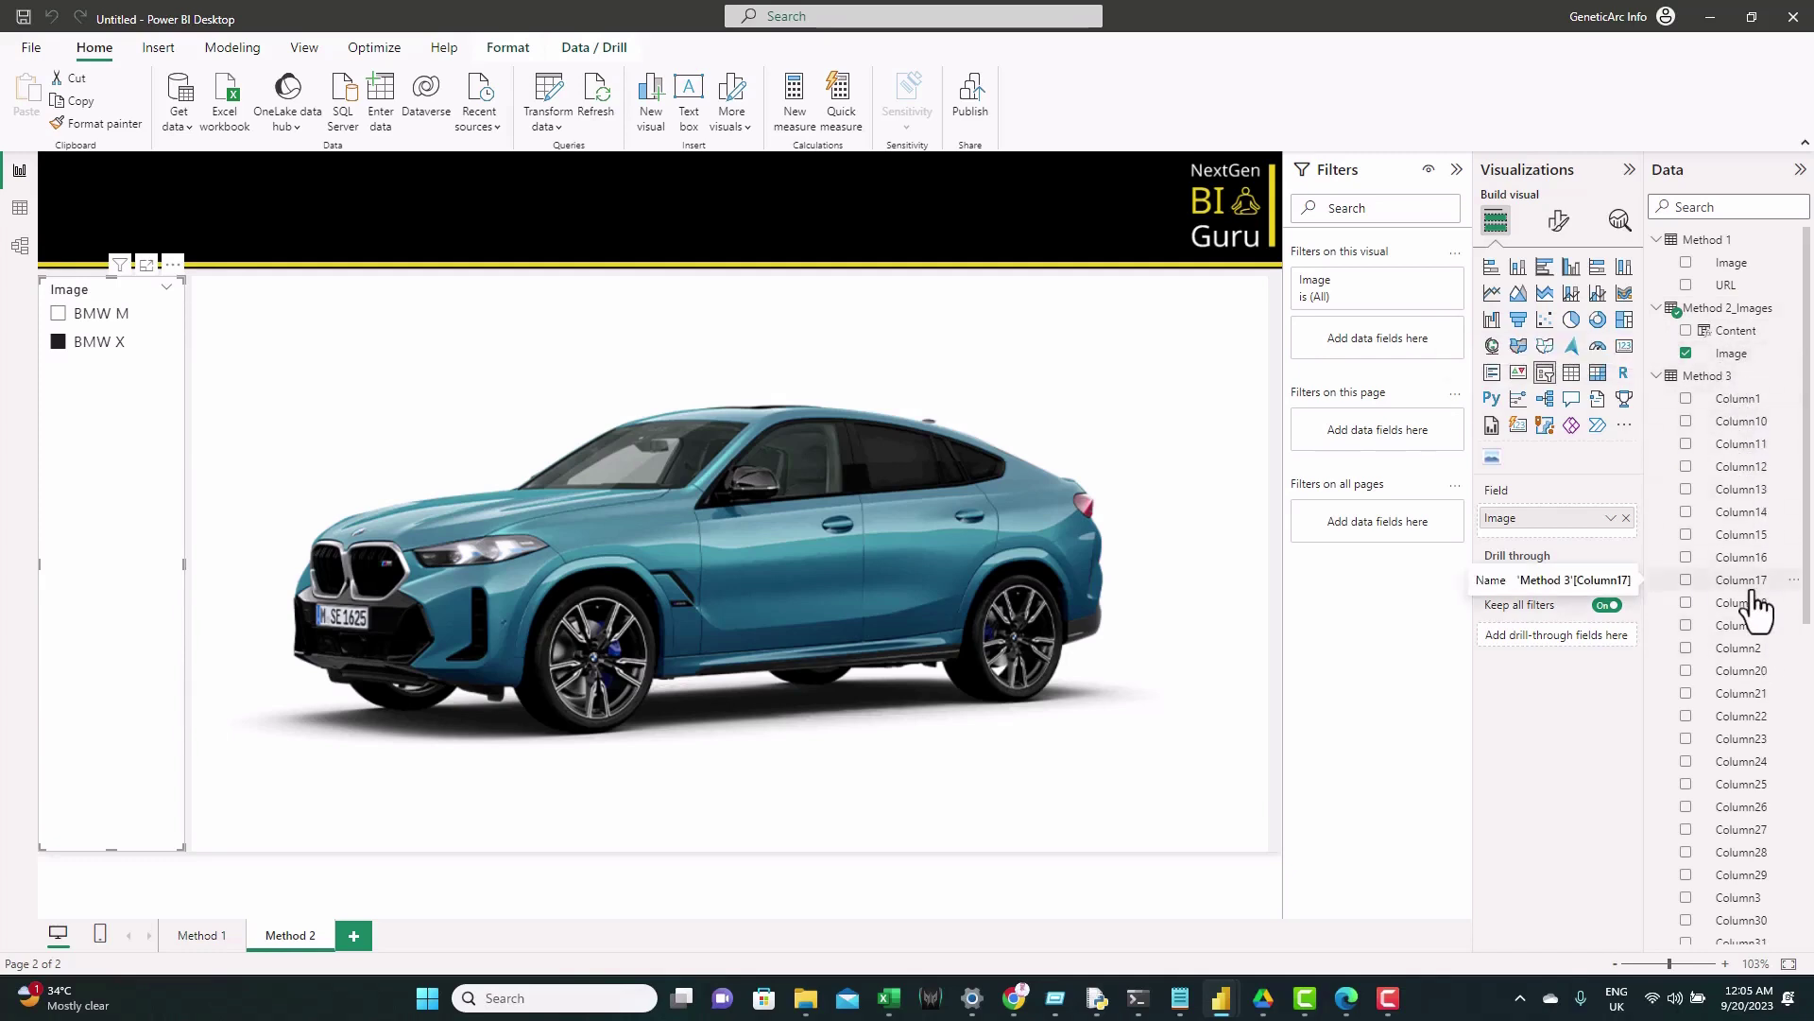
- Add a Content column to Method 3 joining the base64 PNG prefix with column1–column49, then open Model view
right_click(1698, 389)
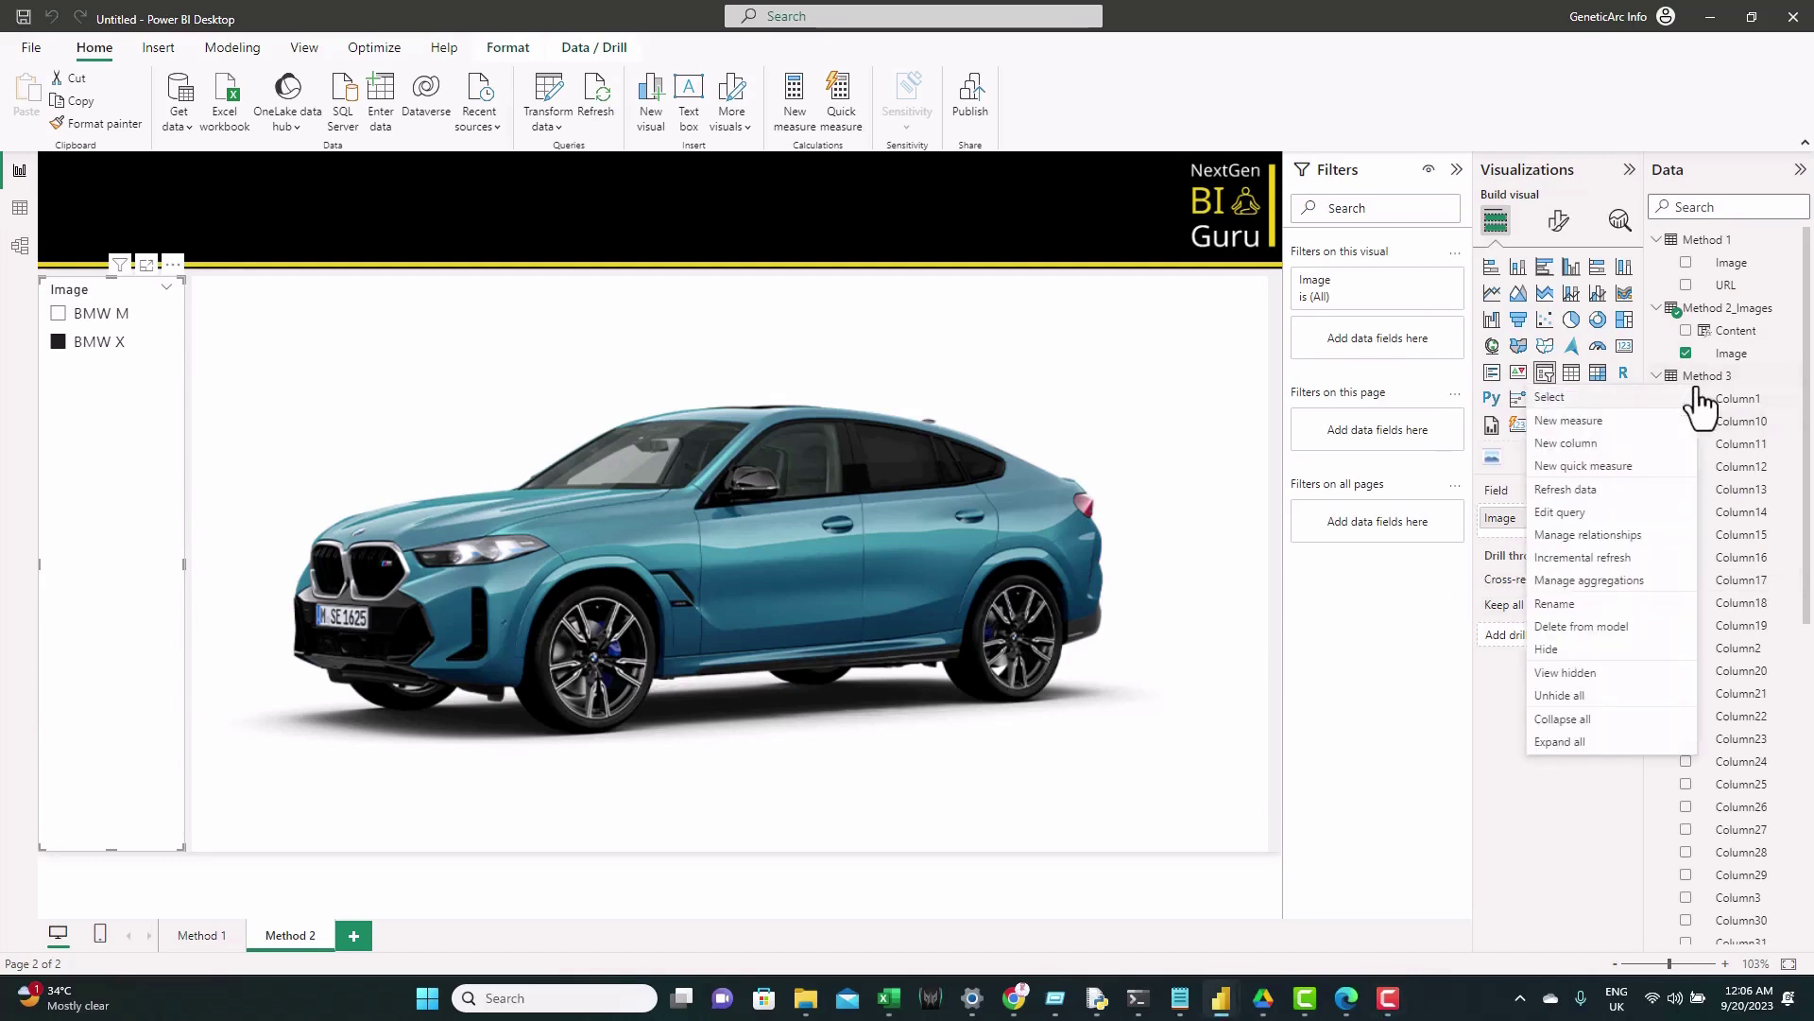
left_click(1611, 450)
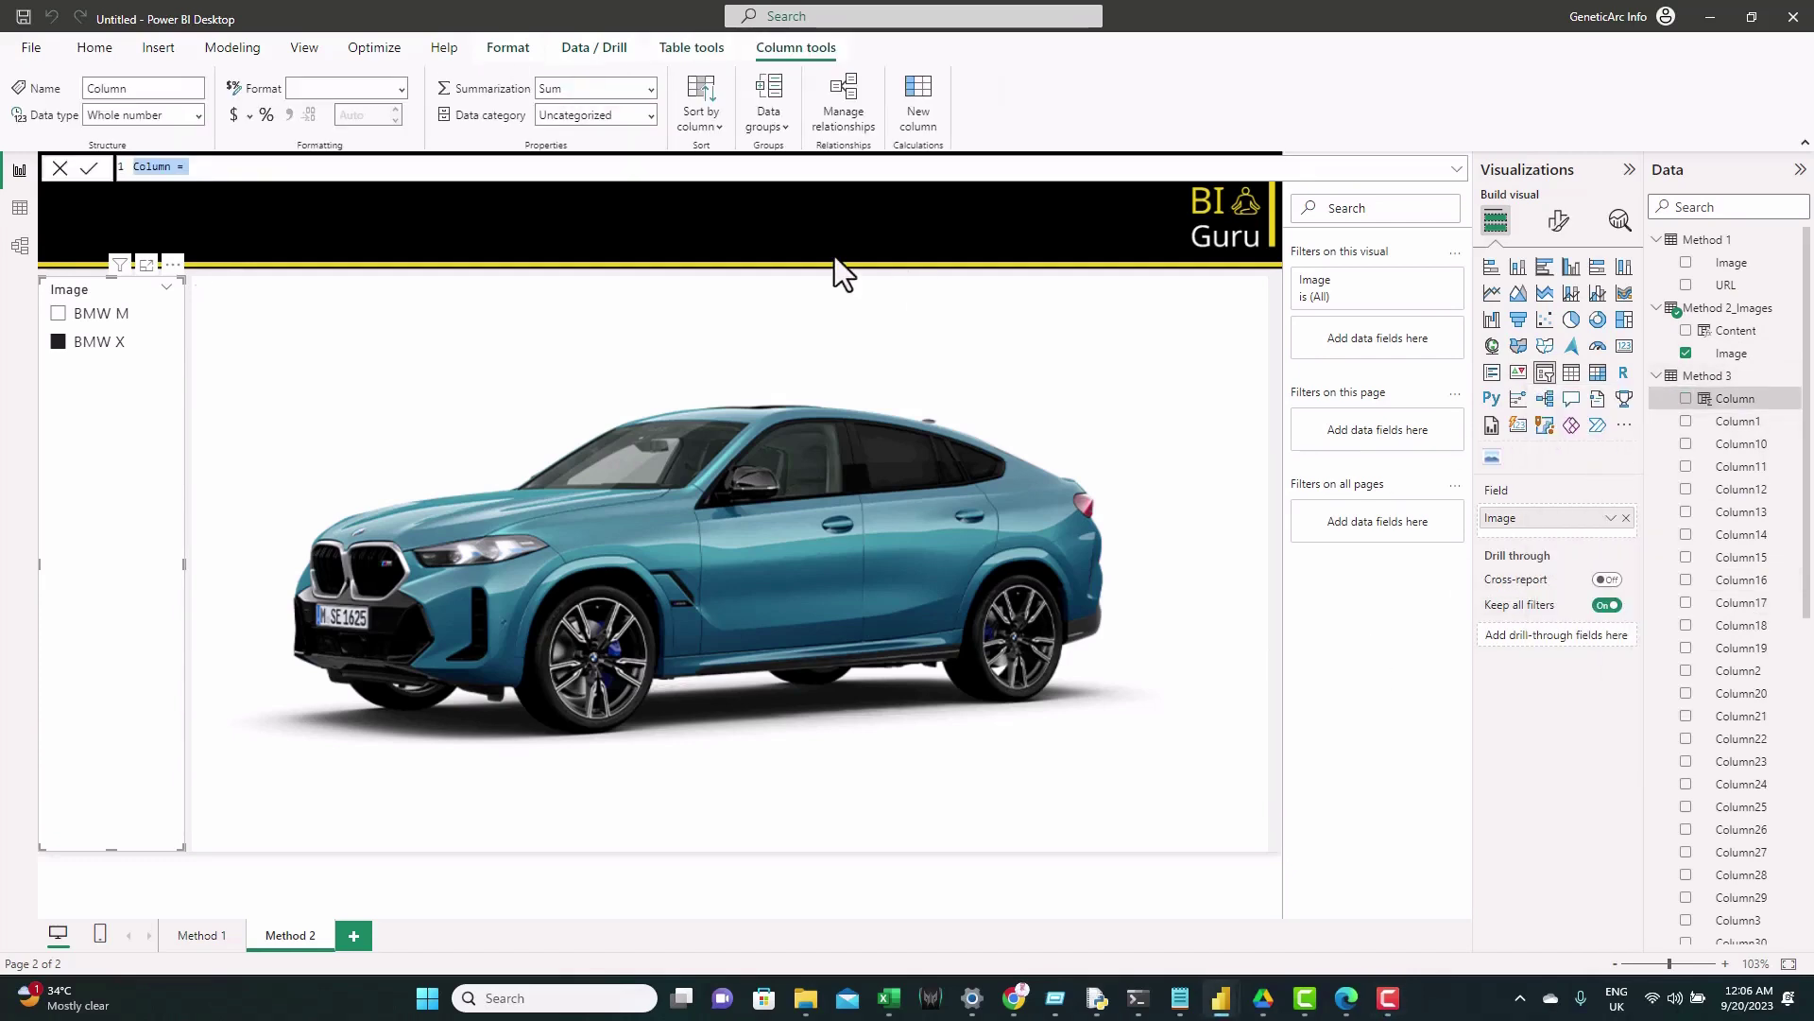
type("Content = \"data:image/png;base64,\" & [column1] & [column2] & [column3] & [column4] & [column5] & [column6] & [column7] & [column8] & [column9] & [column10] & [column11] & [column12] & [column13] & [column14] & [column15] & [column16] & [column17] & [column18] & [column19] & [column20] & [column21] & [column22] & [column23] & [column24] & [column25] & [column26] & [column27] & [column28] & [column29] & [column30] & [column31] & [column32] & [column33] & [column34] & [column35] & [column36] & [column37] & [column38] & [column39] & [column40] & [column41] & [column42] & [column43] & [column44] & [column45] & [column46] & [column47] & [column48] & [column49]")
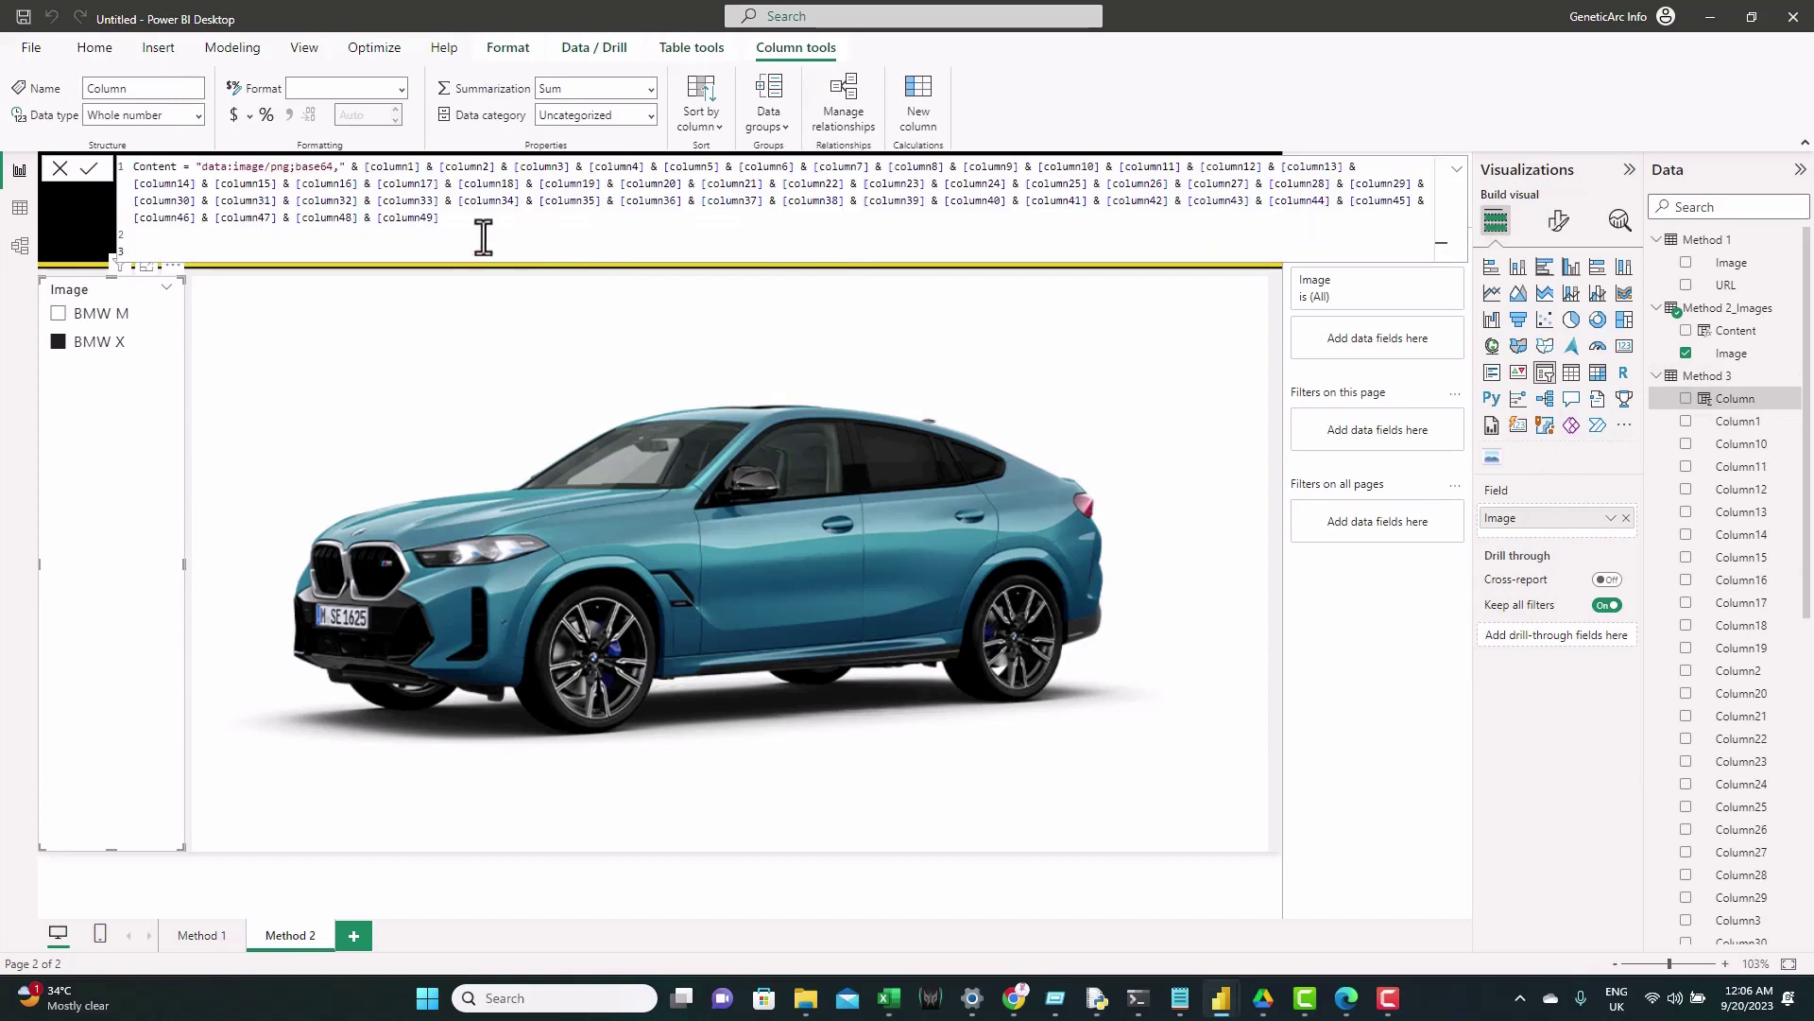
key("BackSpace")
key("BackSpace")
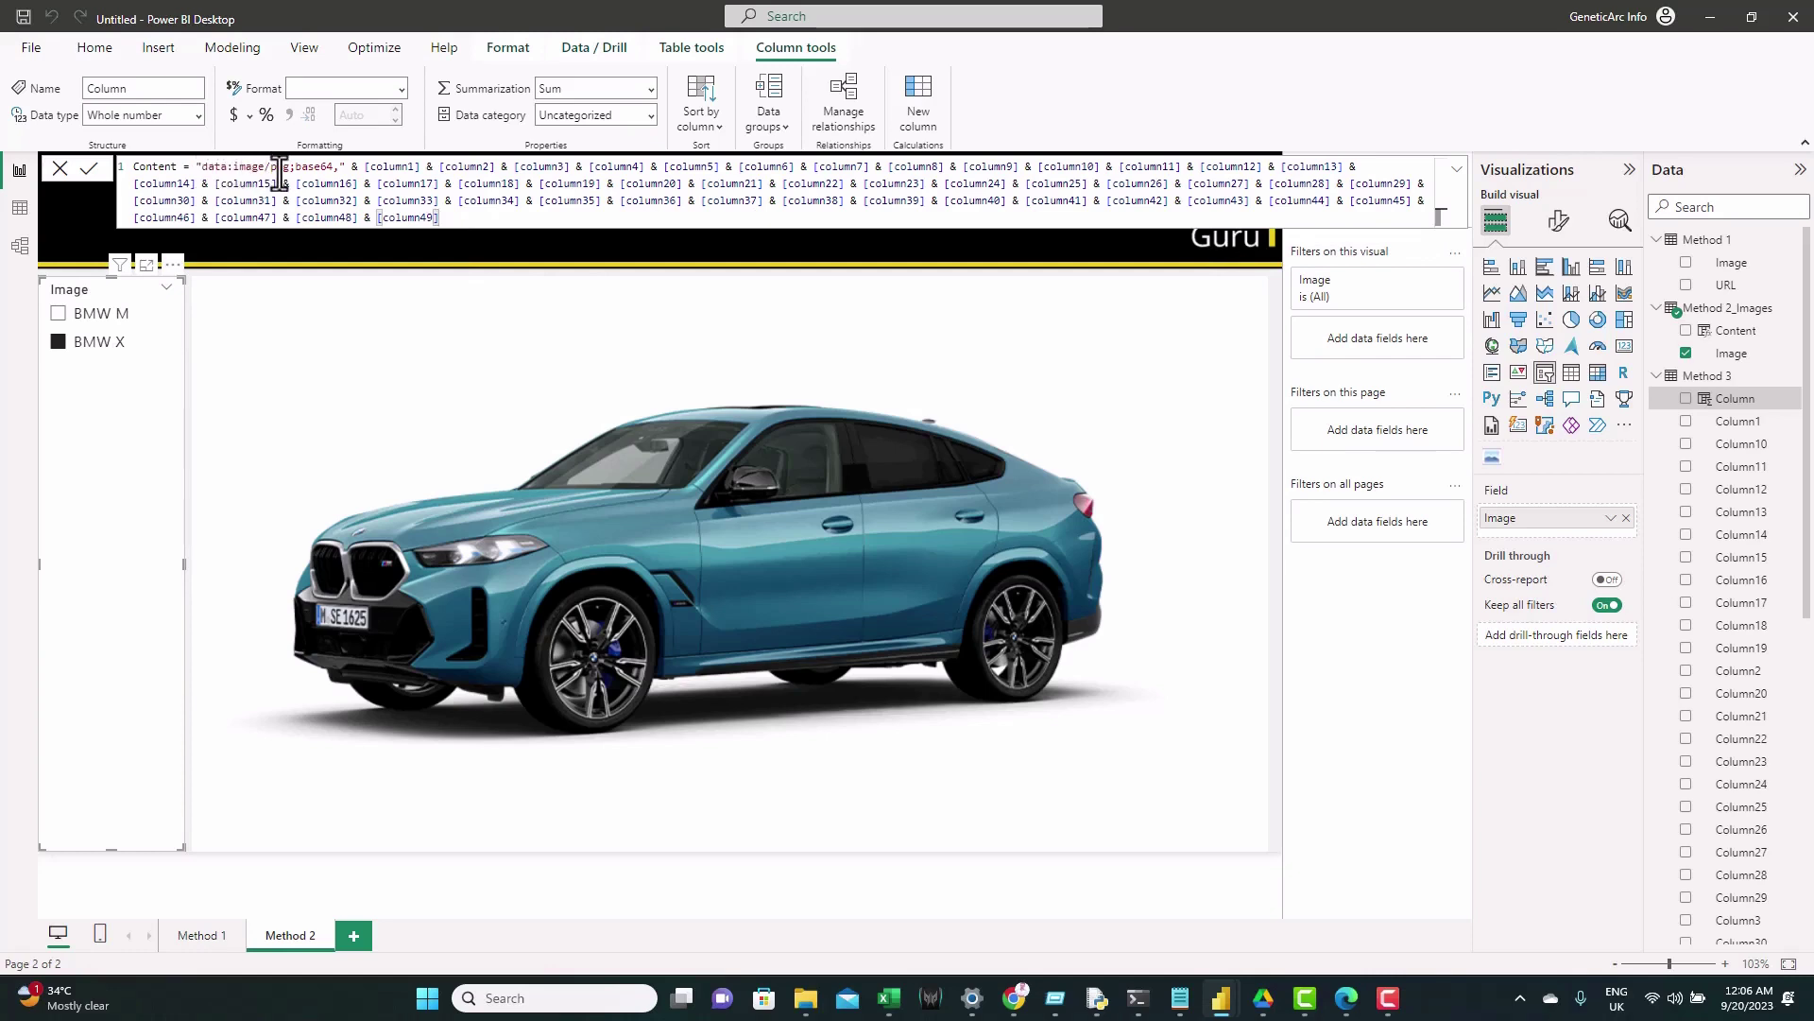
left_click(91, 170)
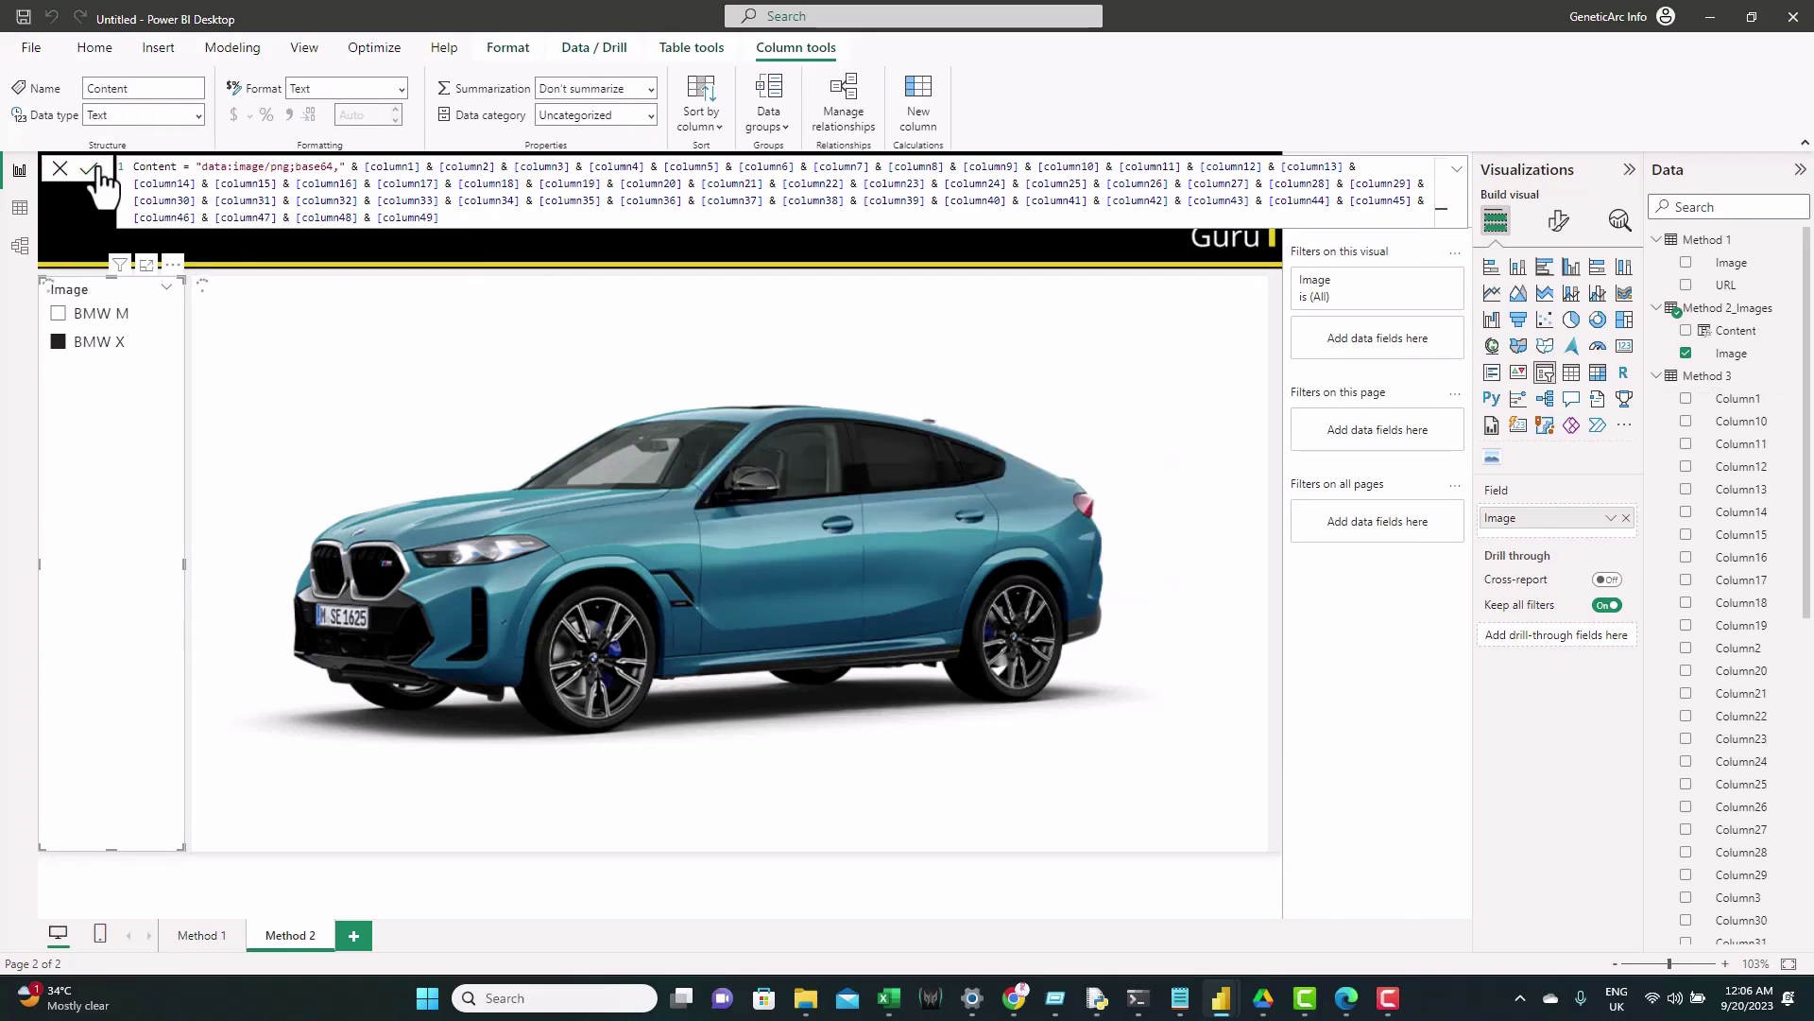
left_click(21, 247)
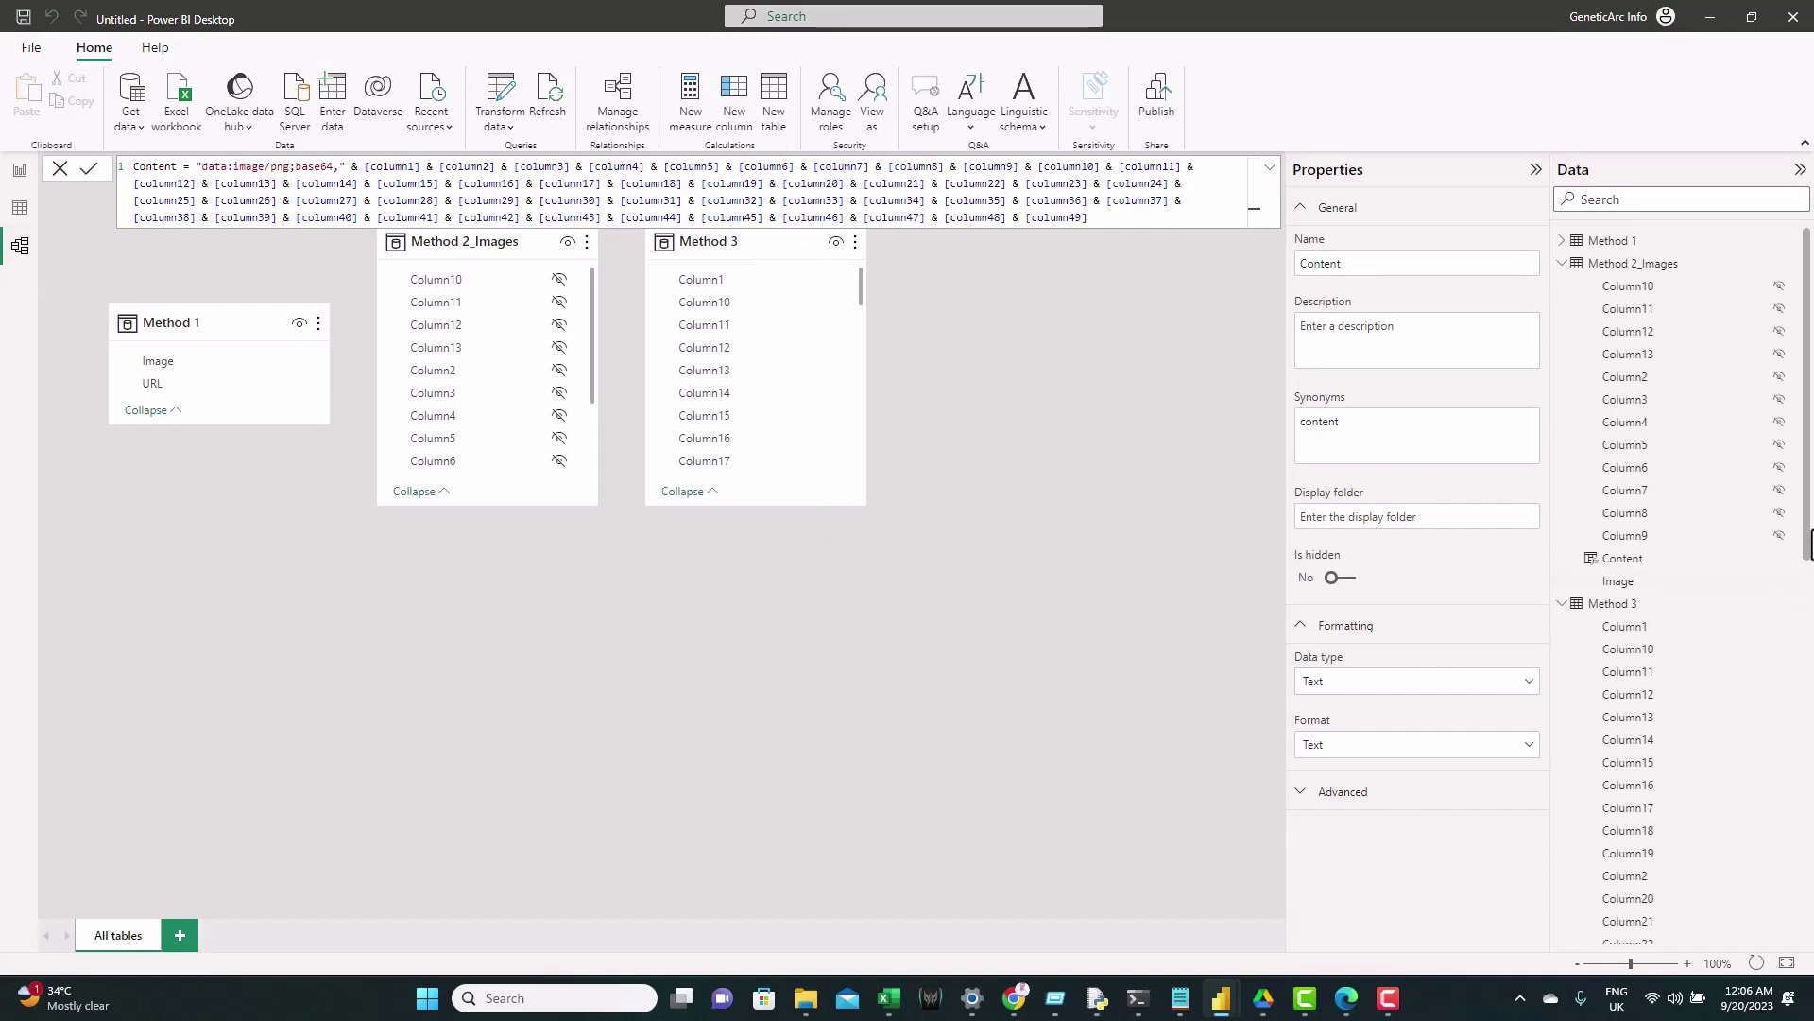
- Hide all numbered Method 3 columns from Column1 onward, keeping Content and Filename, then return to Report view
left_click_drag(1812, 535, 1807, 551)
scroll(1807, 551, "down", 2)
left_click(1648, 438)
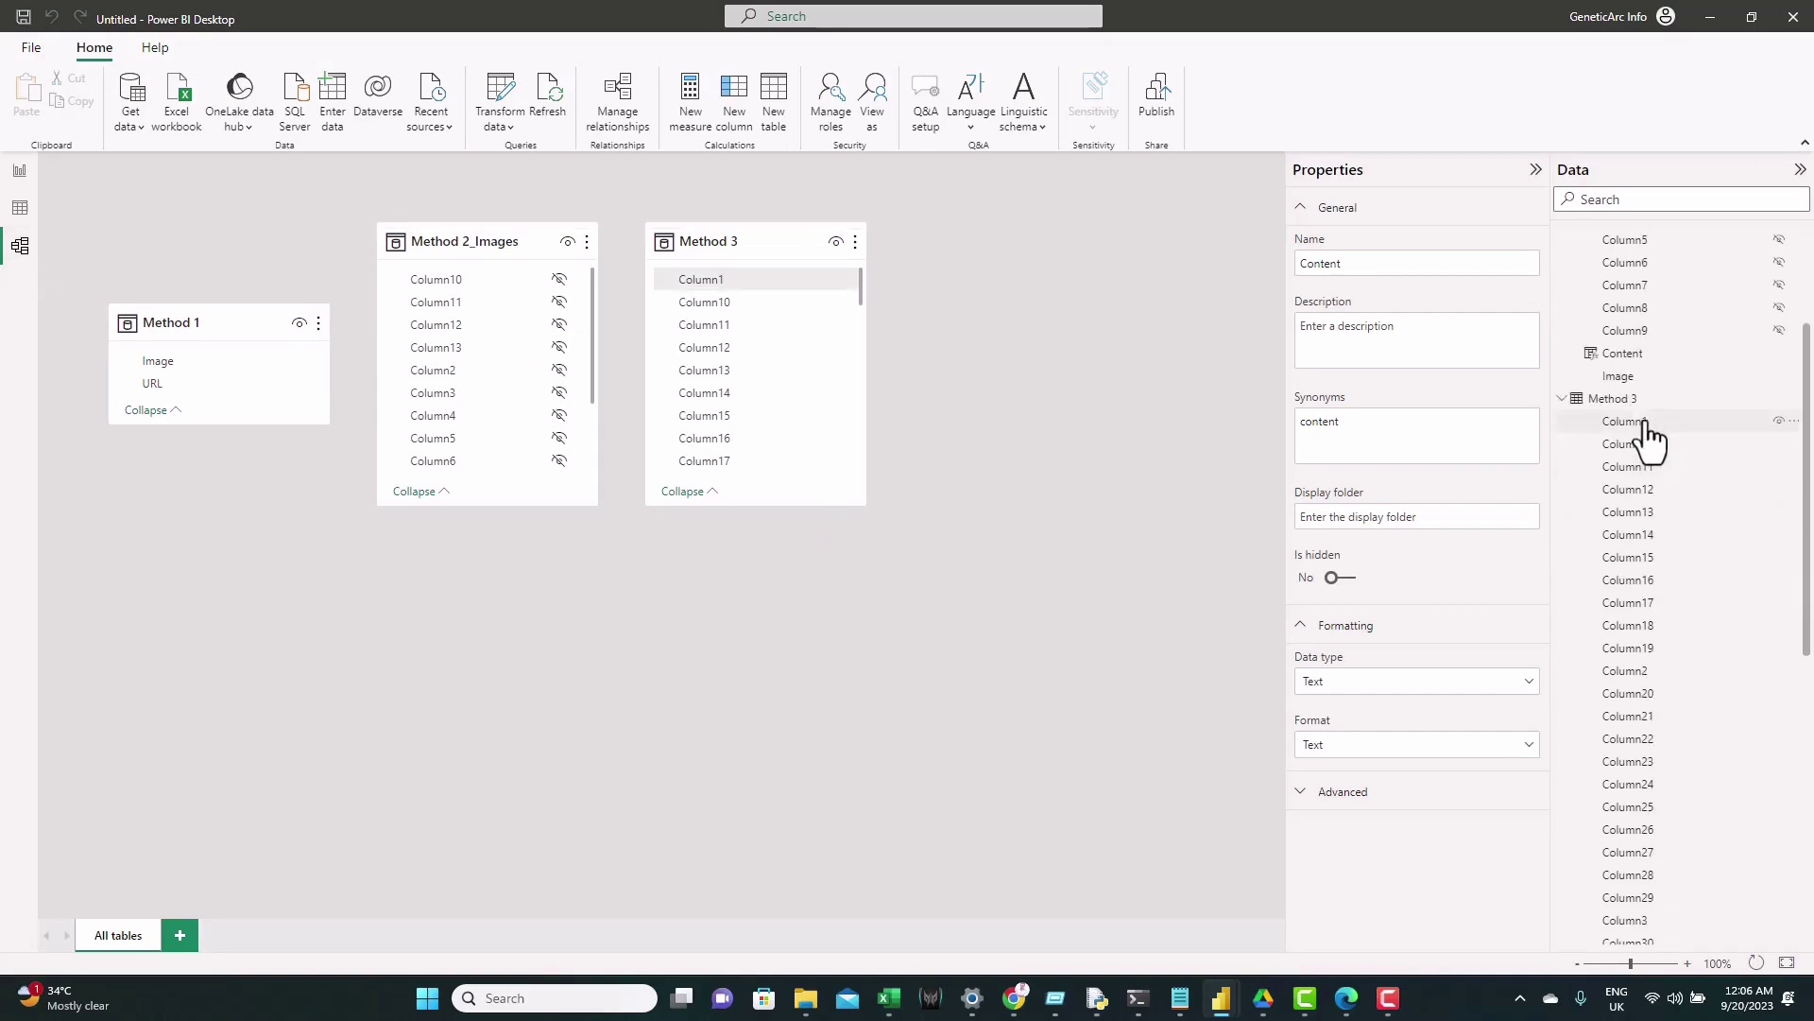
scroll(1680, 914, "down", 7)
left_click(1675, 890, "shift")
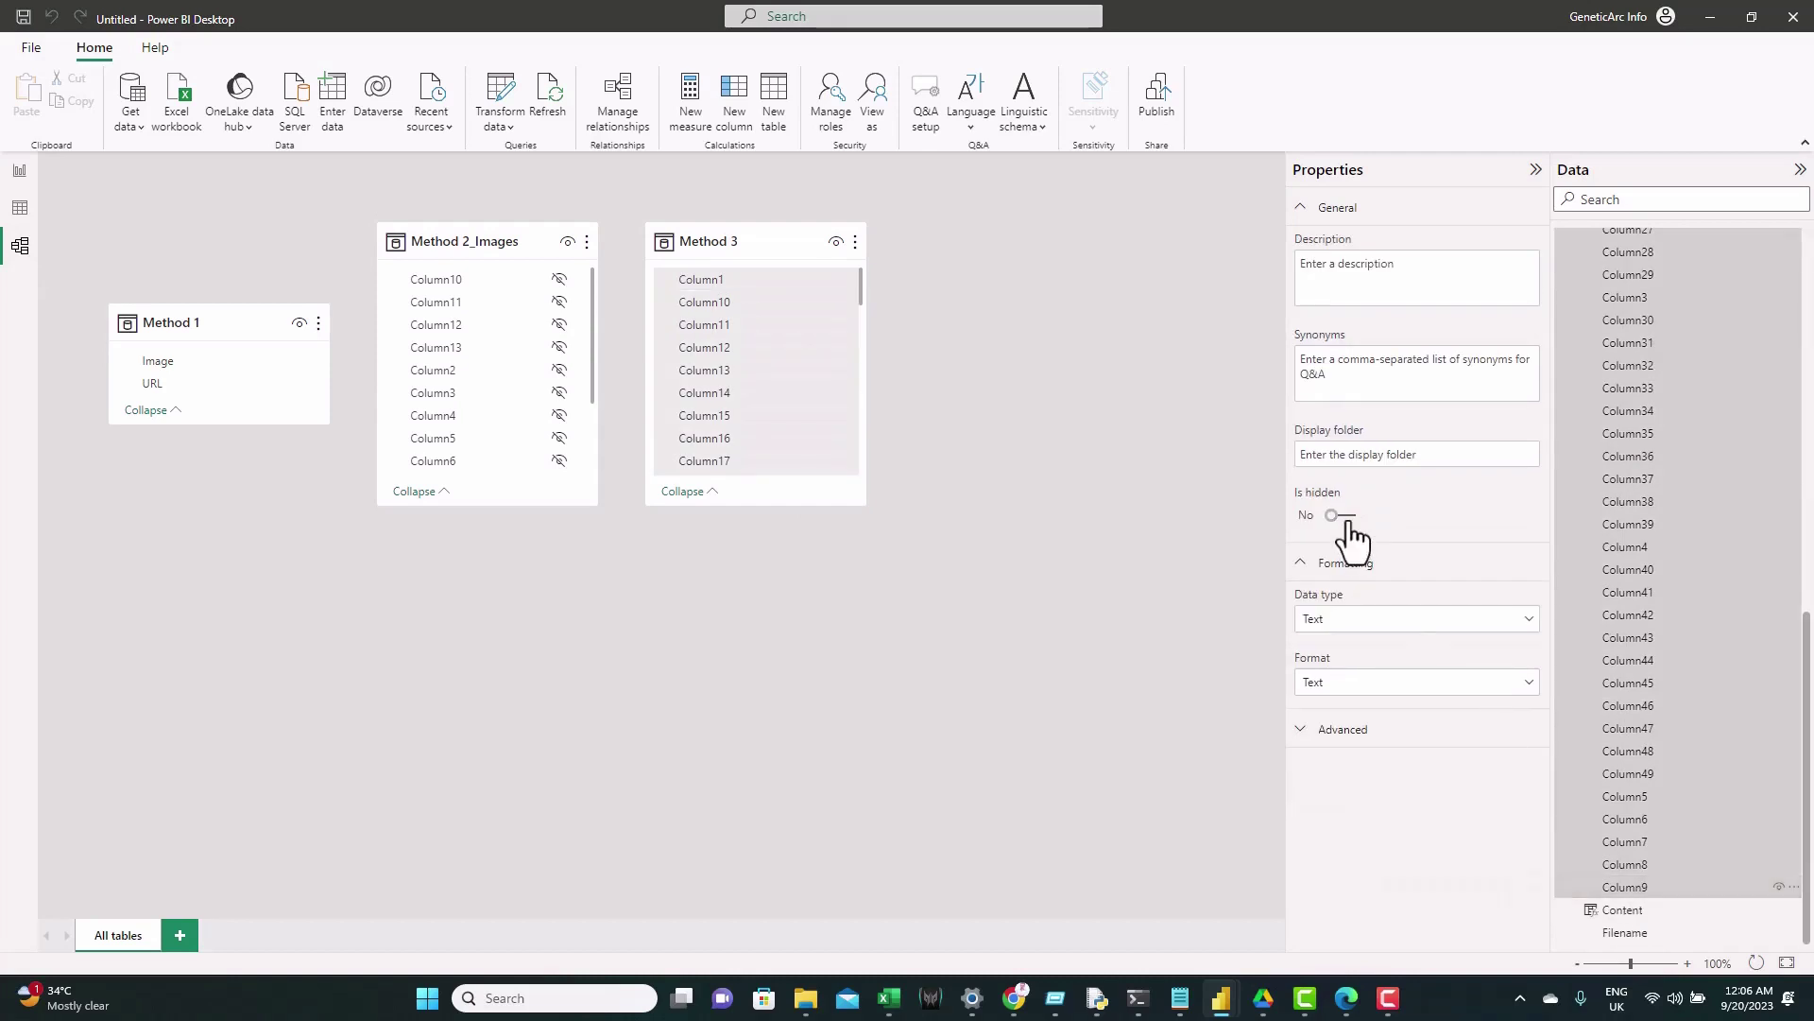
left_click(1345, 517)
left_click(20, 170)
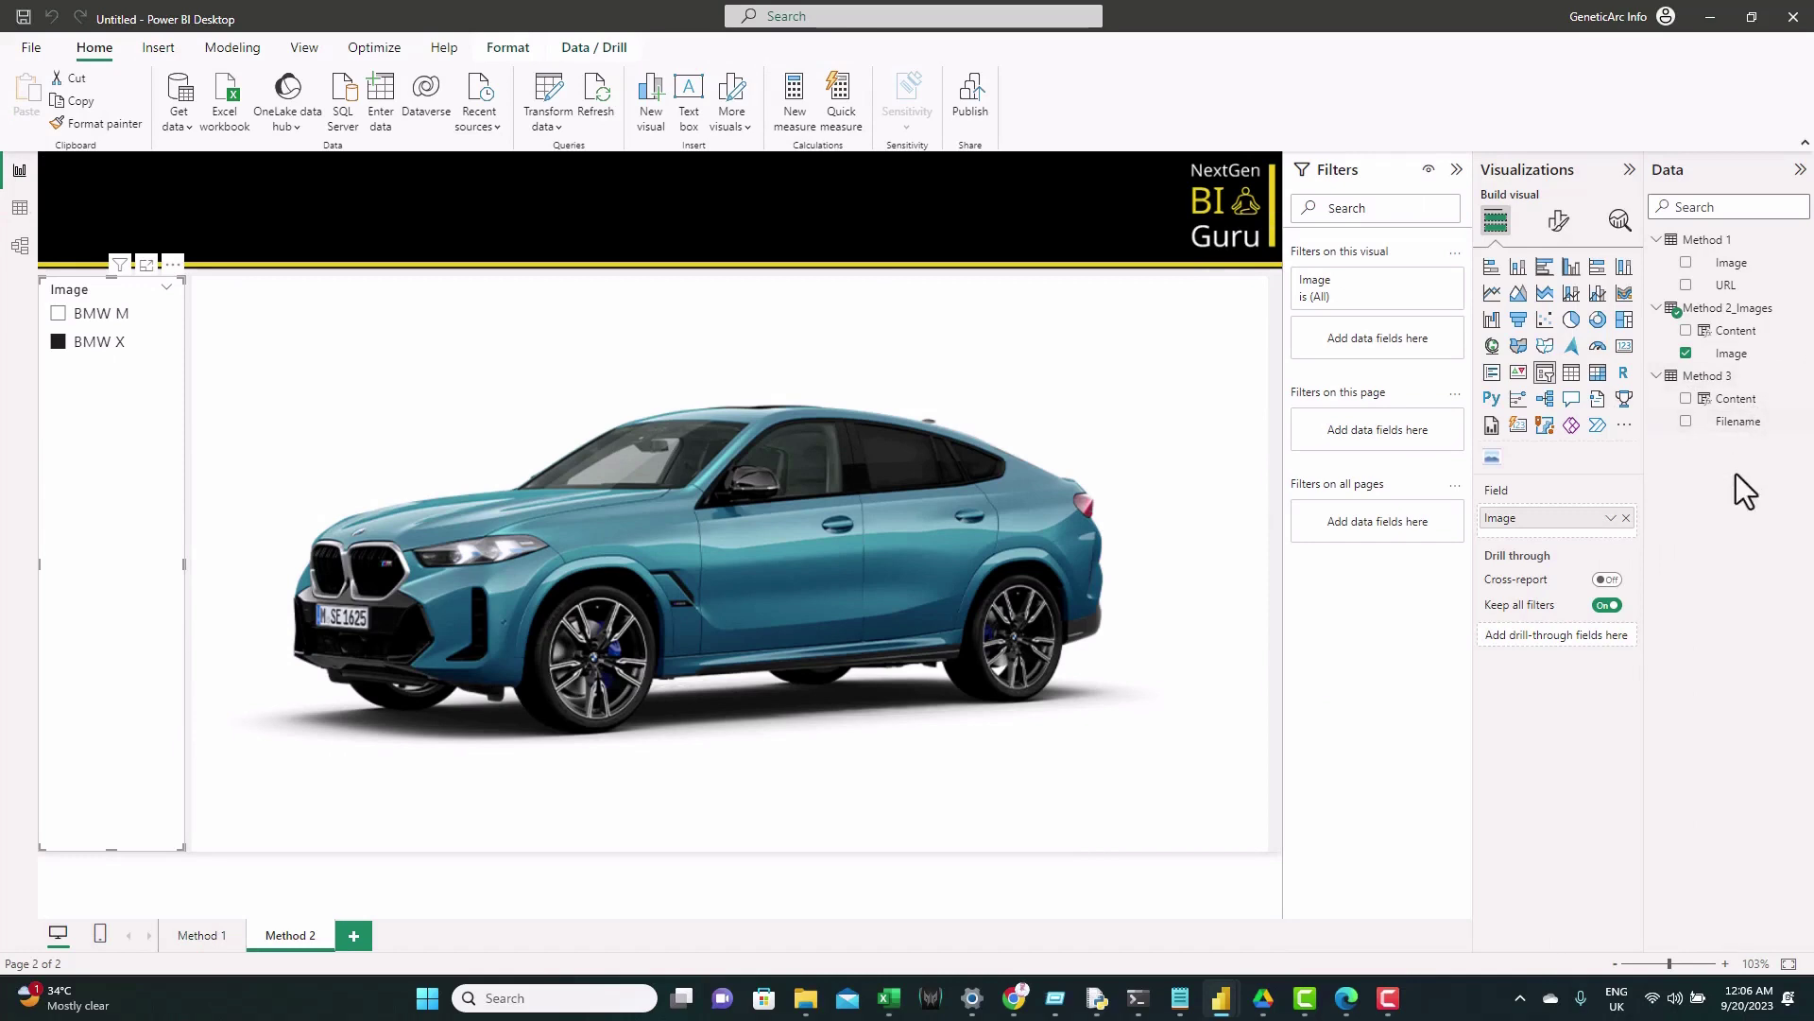
- Duplicate the Method 2 page and name the copy 'Method 3'
right_click(285, 932)
left_click(340, 841)
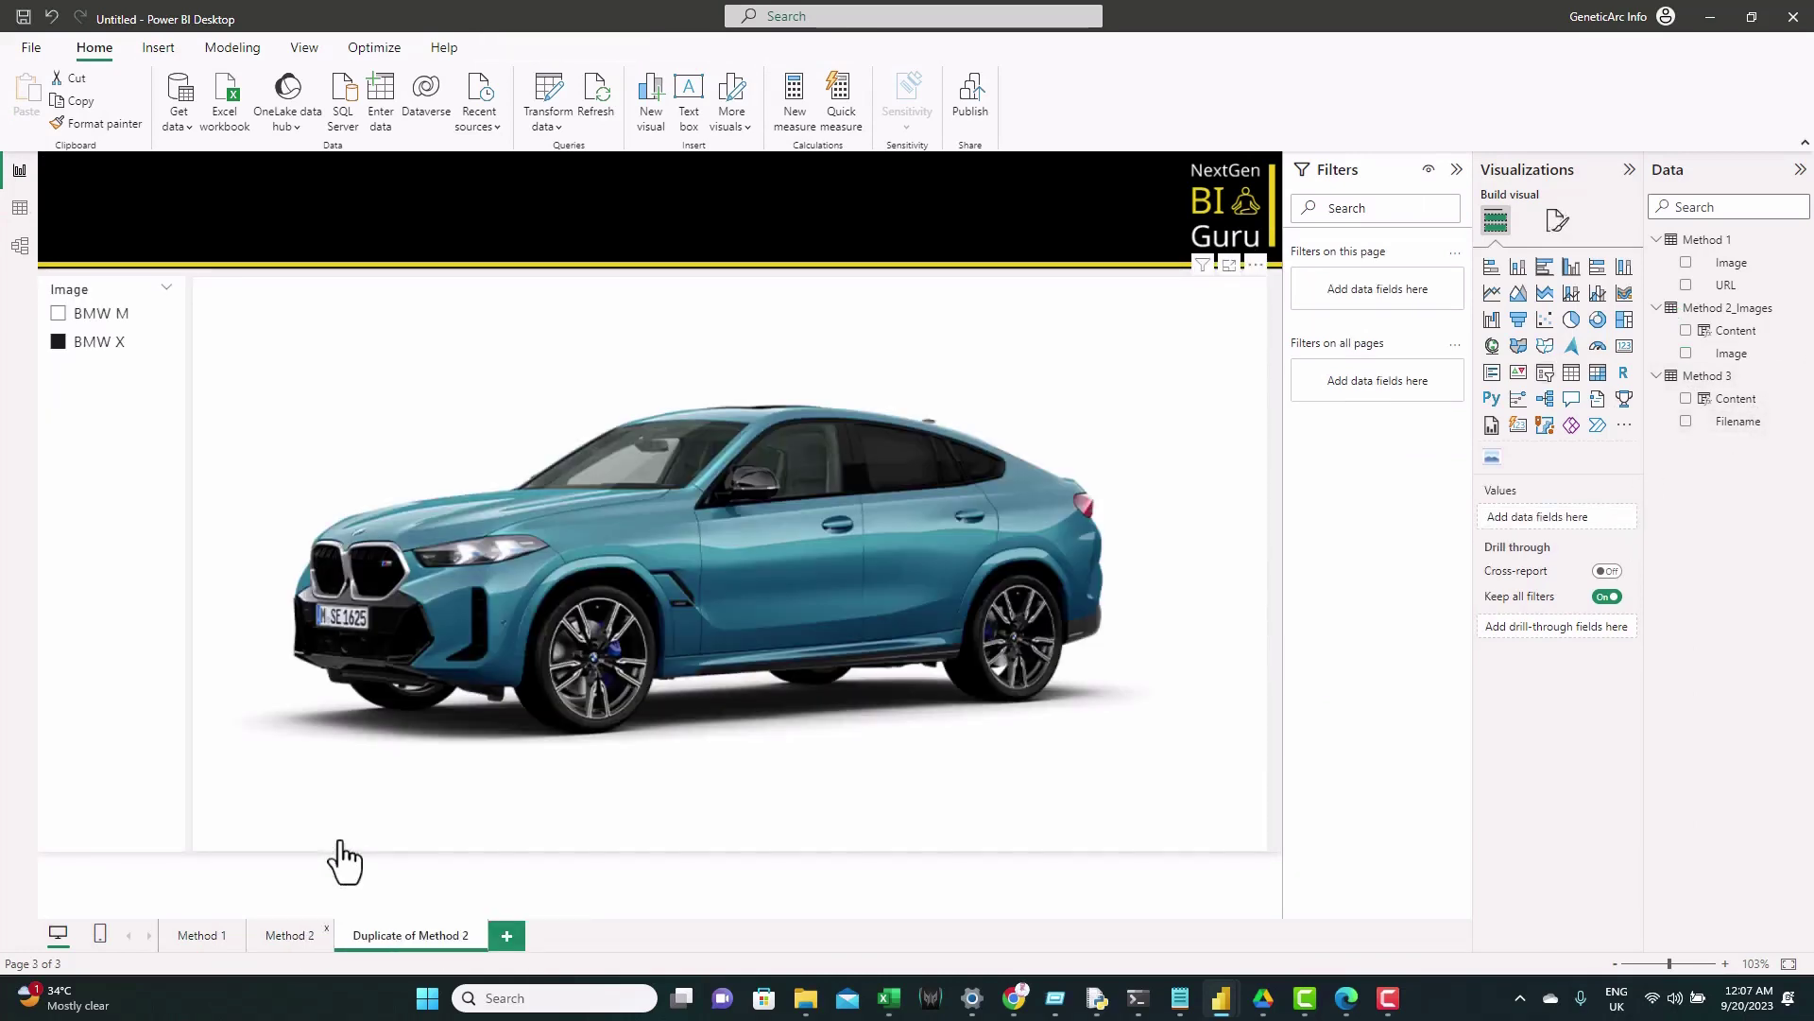
double_click(397, 934)
type("Meth")
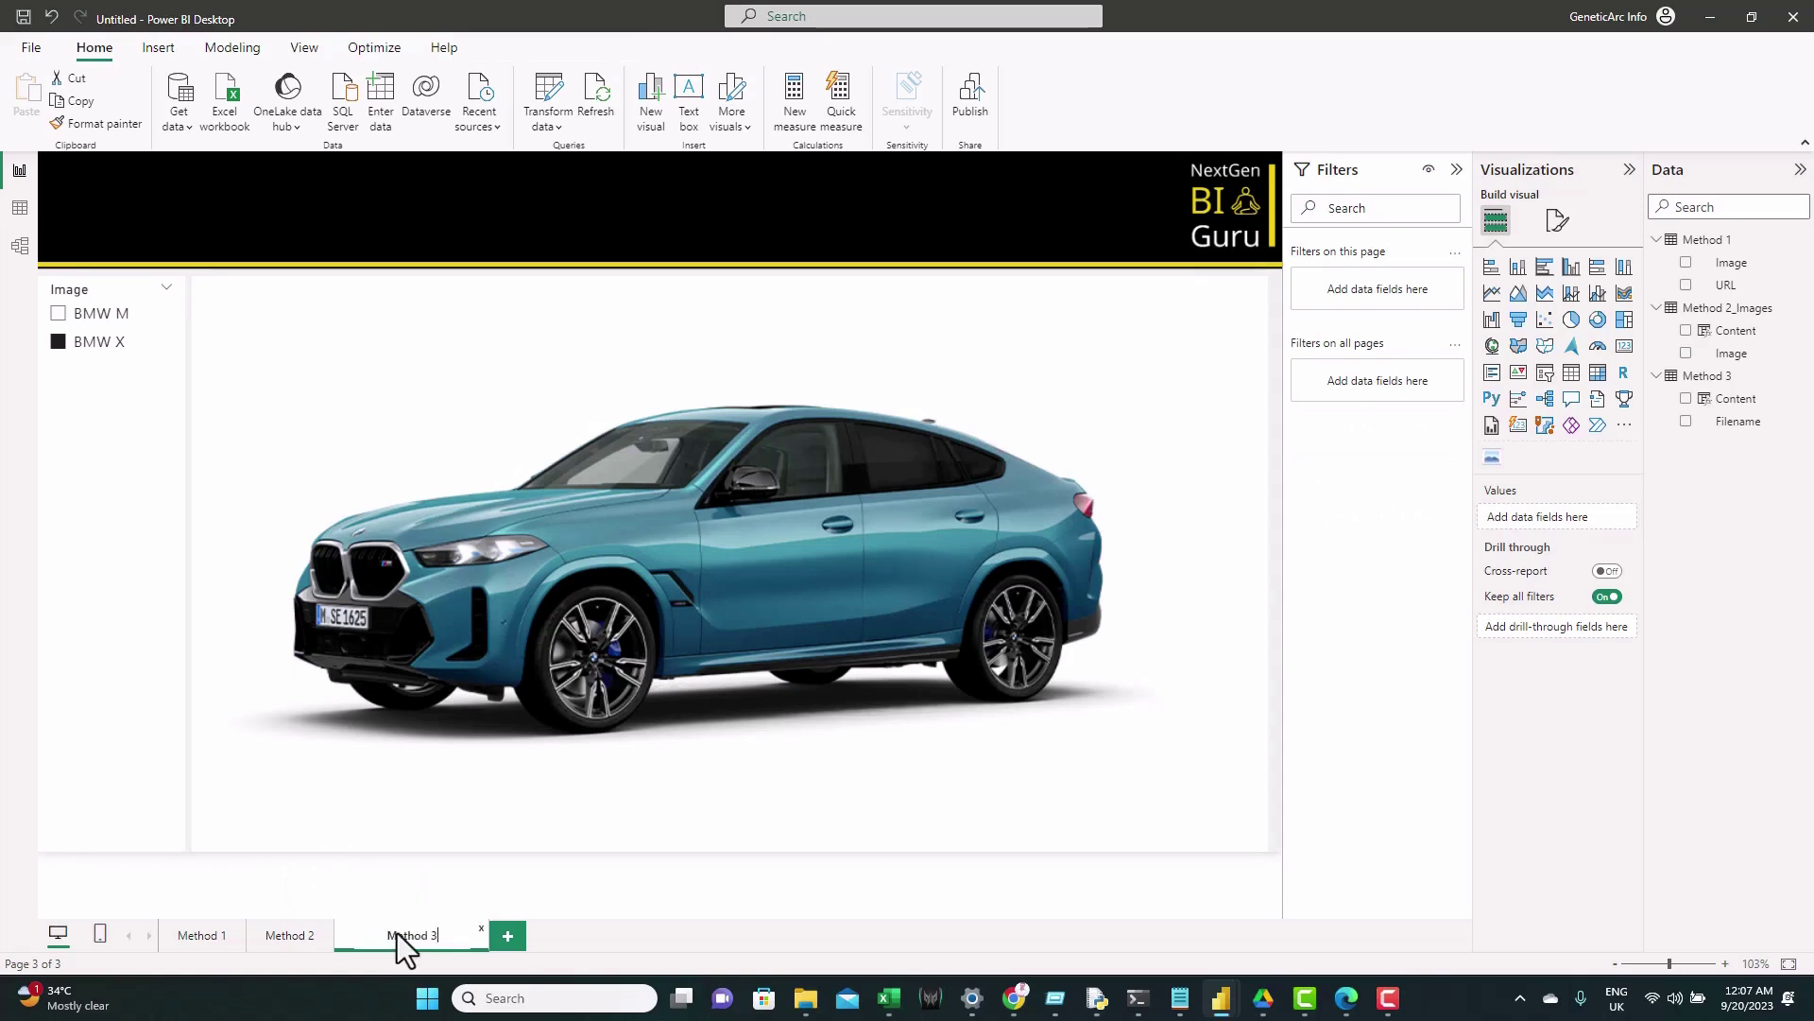
type("od 3")
key("Return")
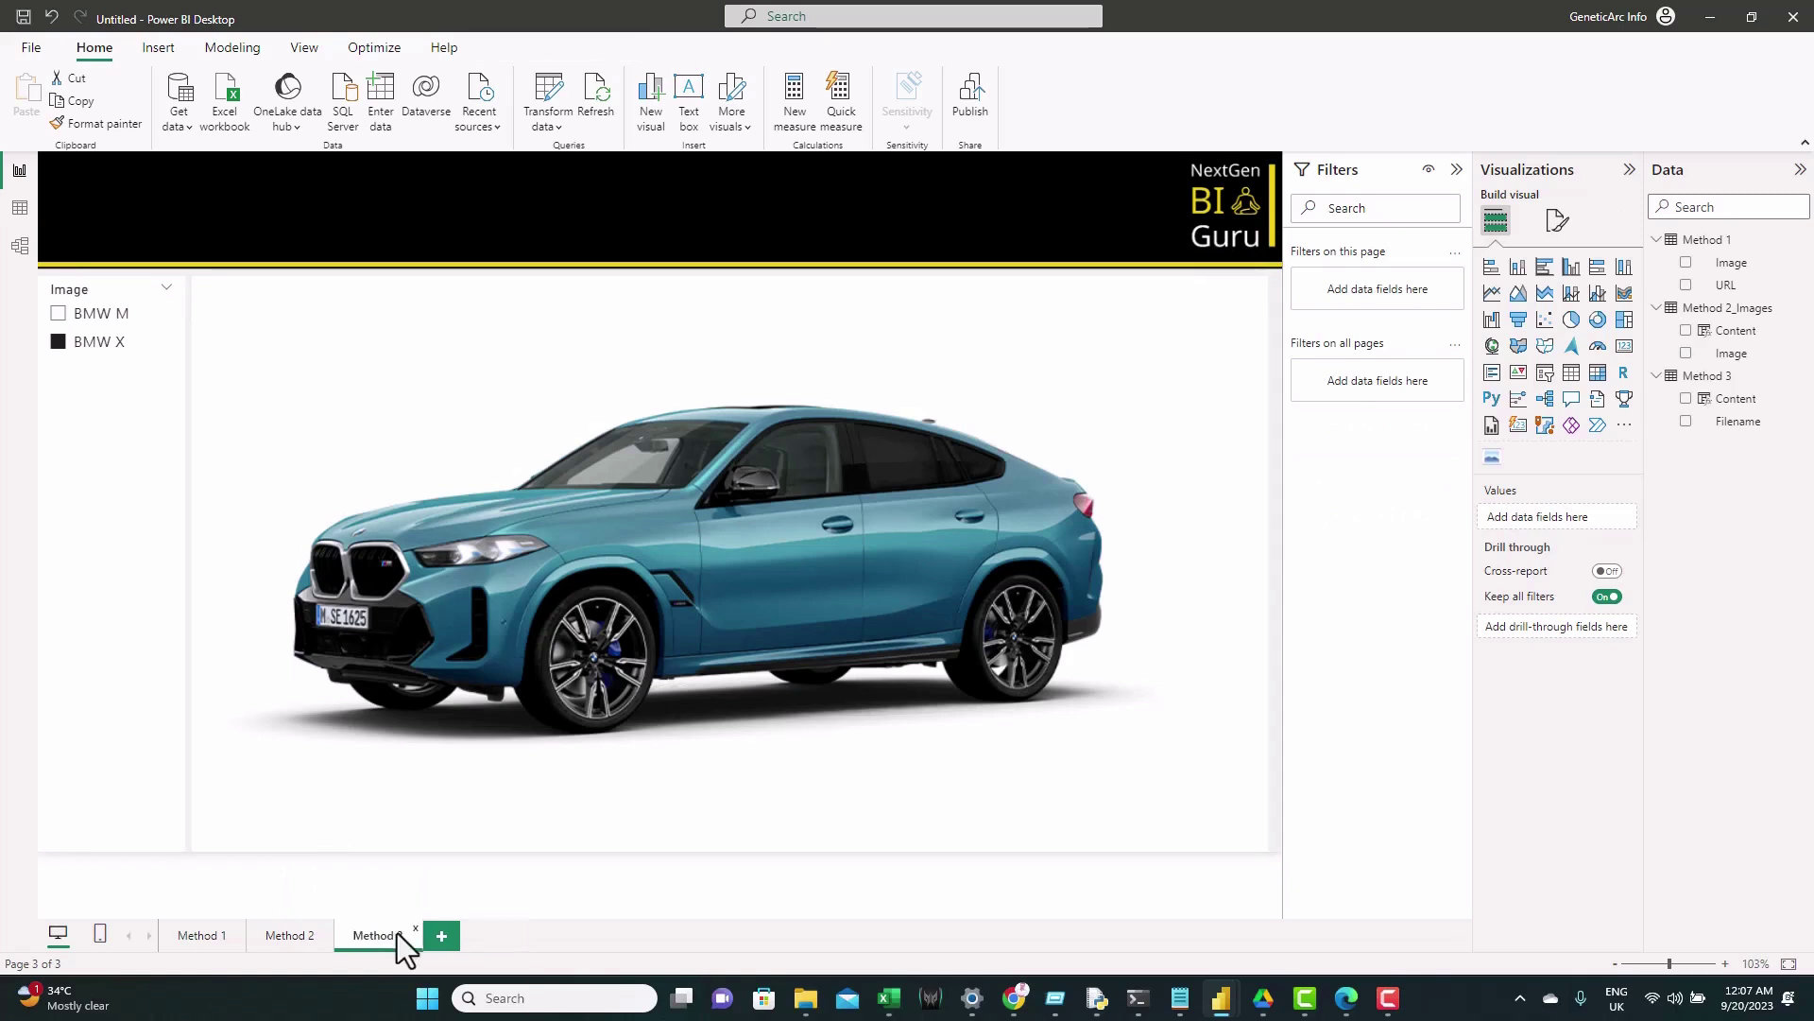
- Make the slicer use Method 3 Filename instead of Image, and the car image use Method 3 Content
left_click(111, 558)
left_click_drag(1739, 421, 1574, 529)
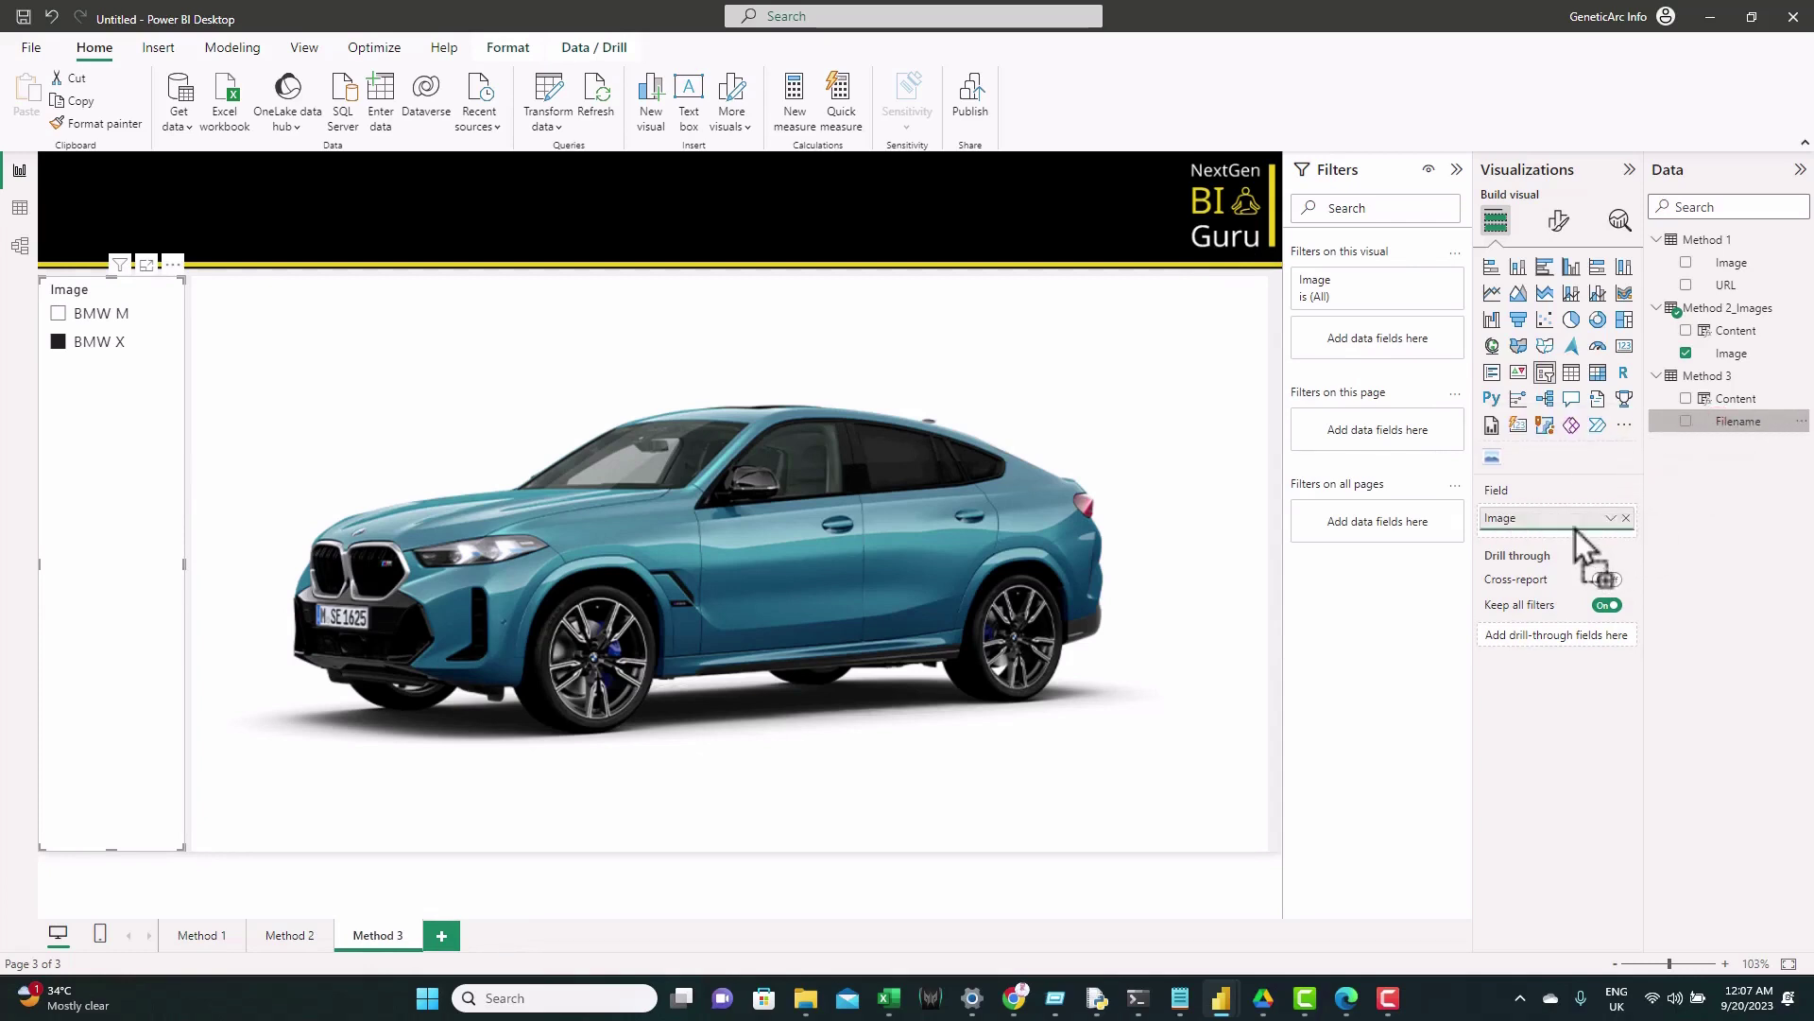
left_click(1625, 518)
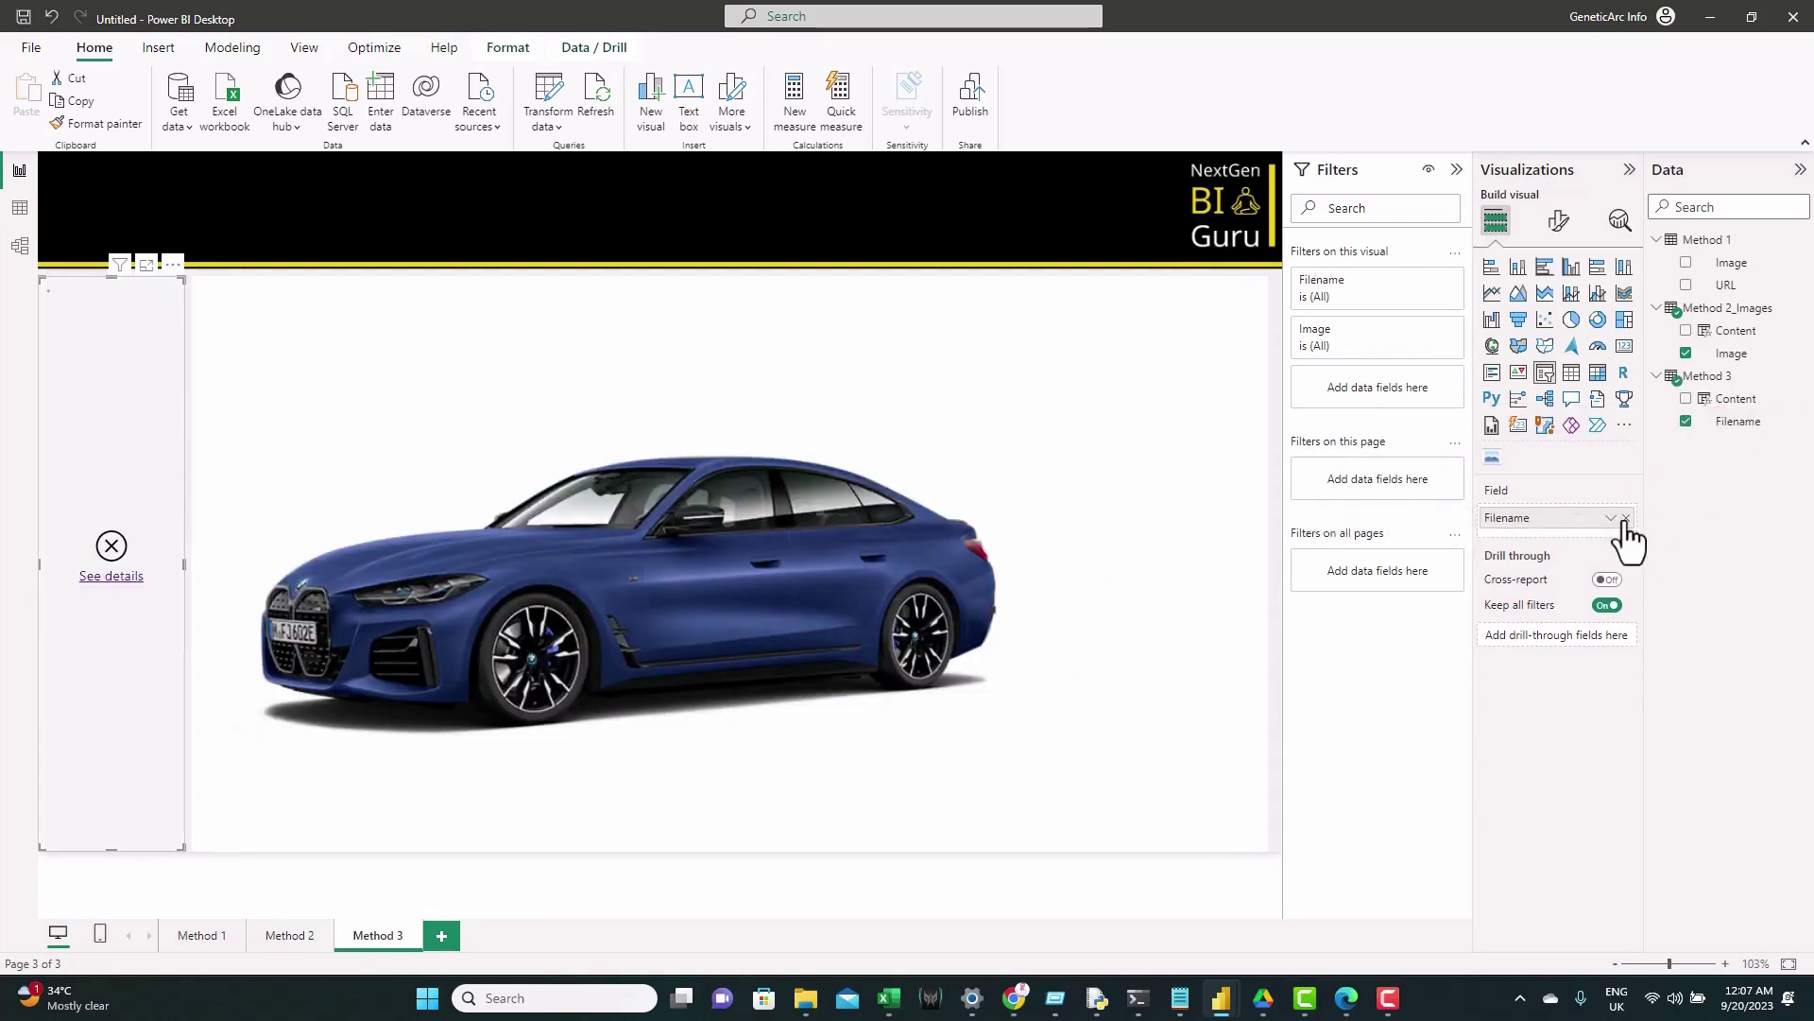
left_click(1175, 661)
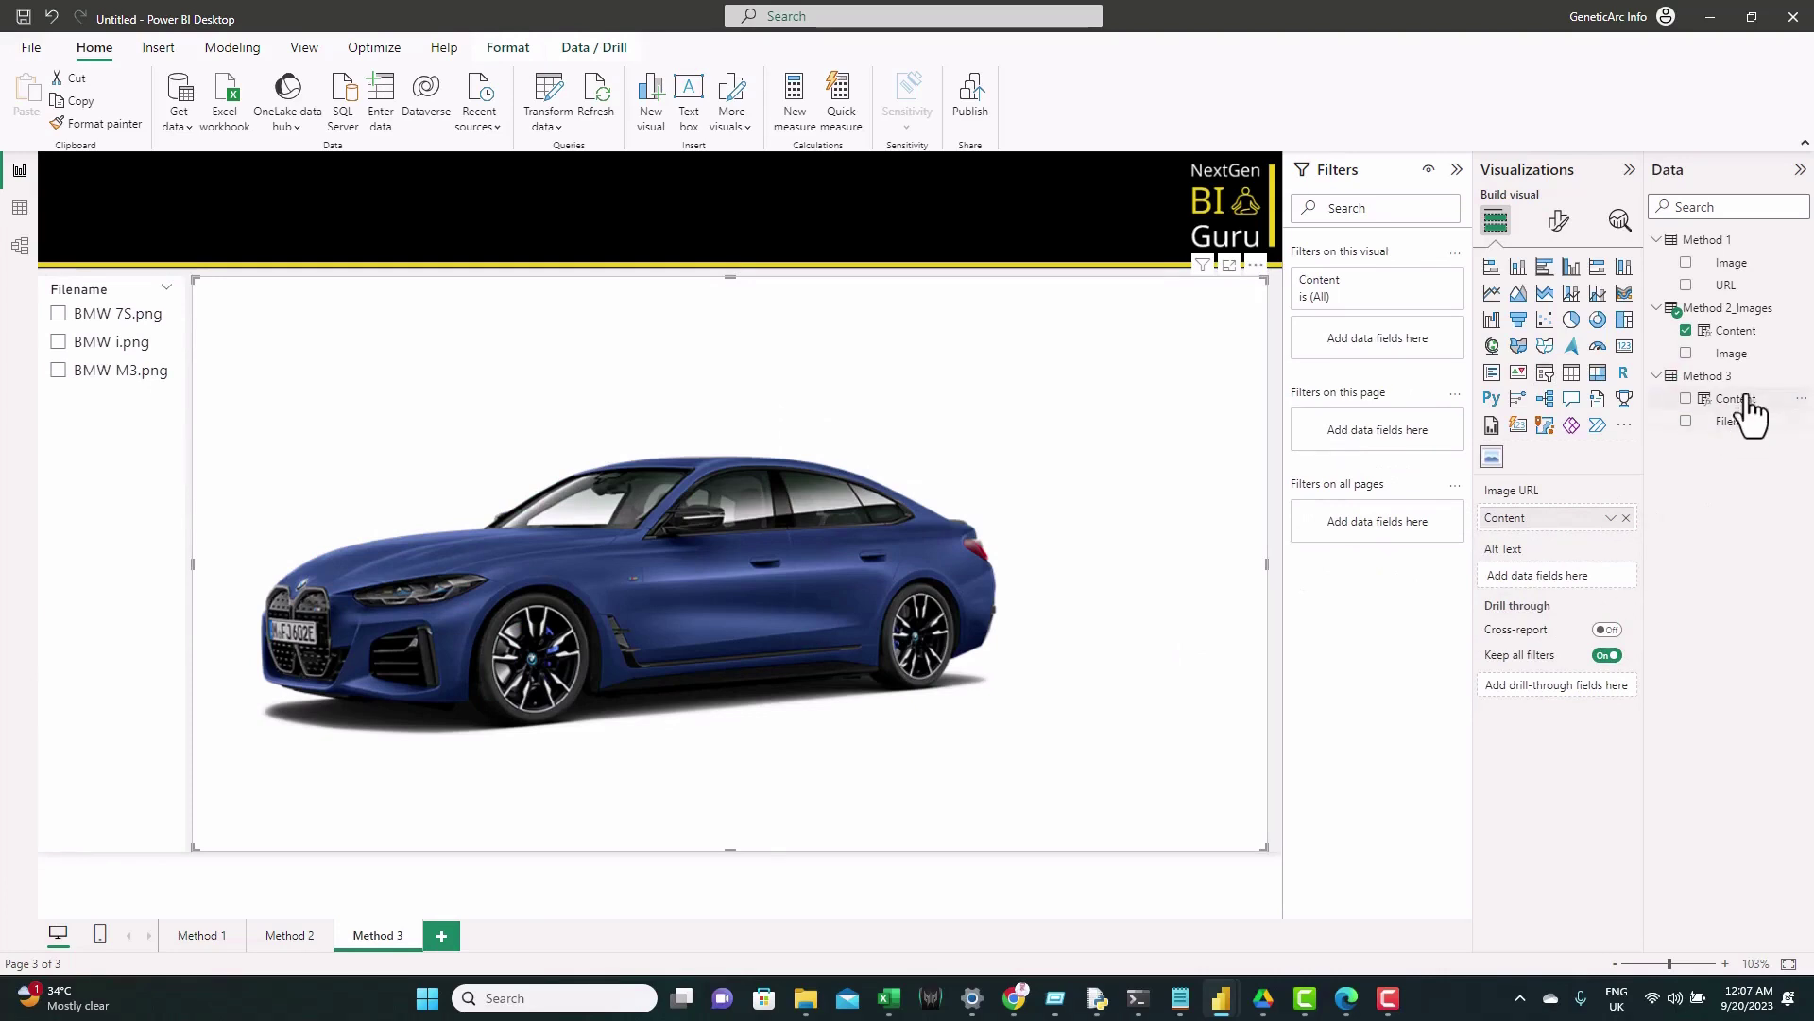
left_click_drag(1748, 402, 1586, 516)
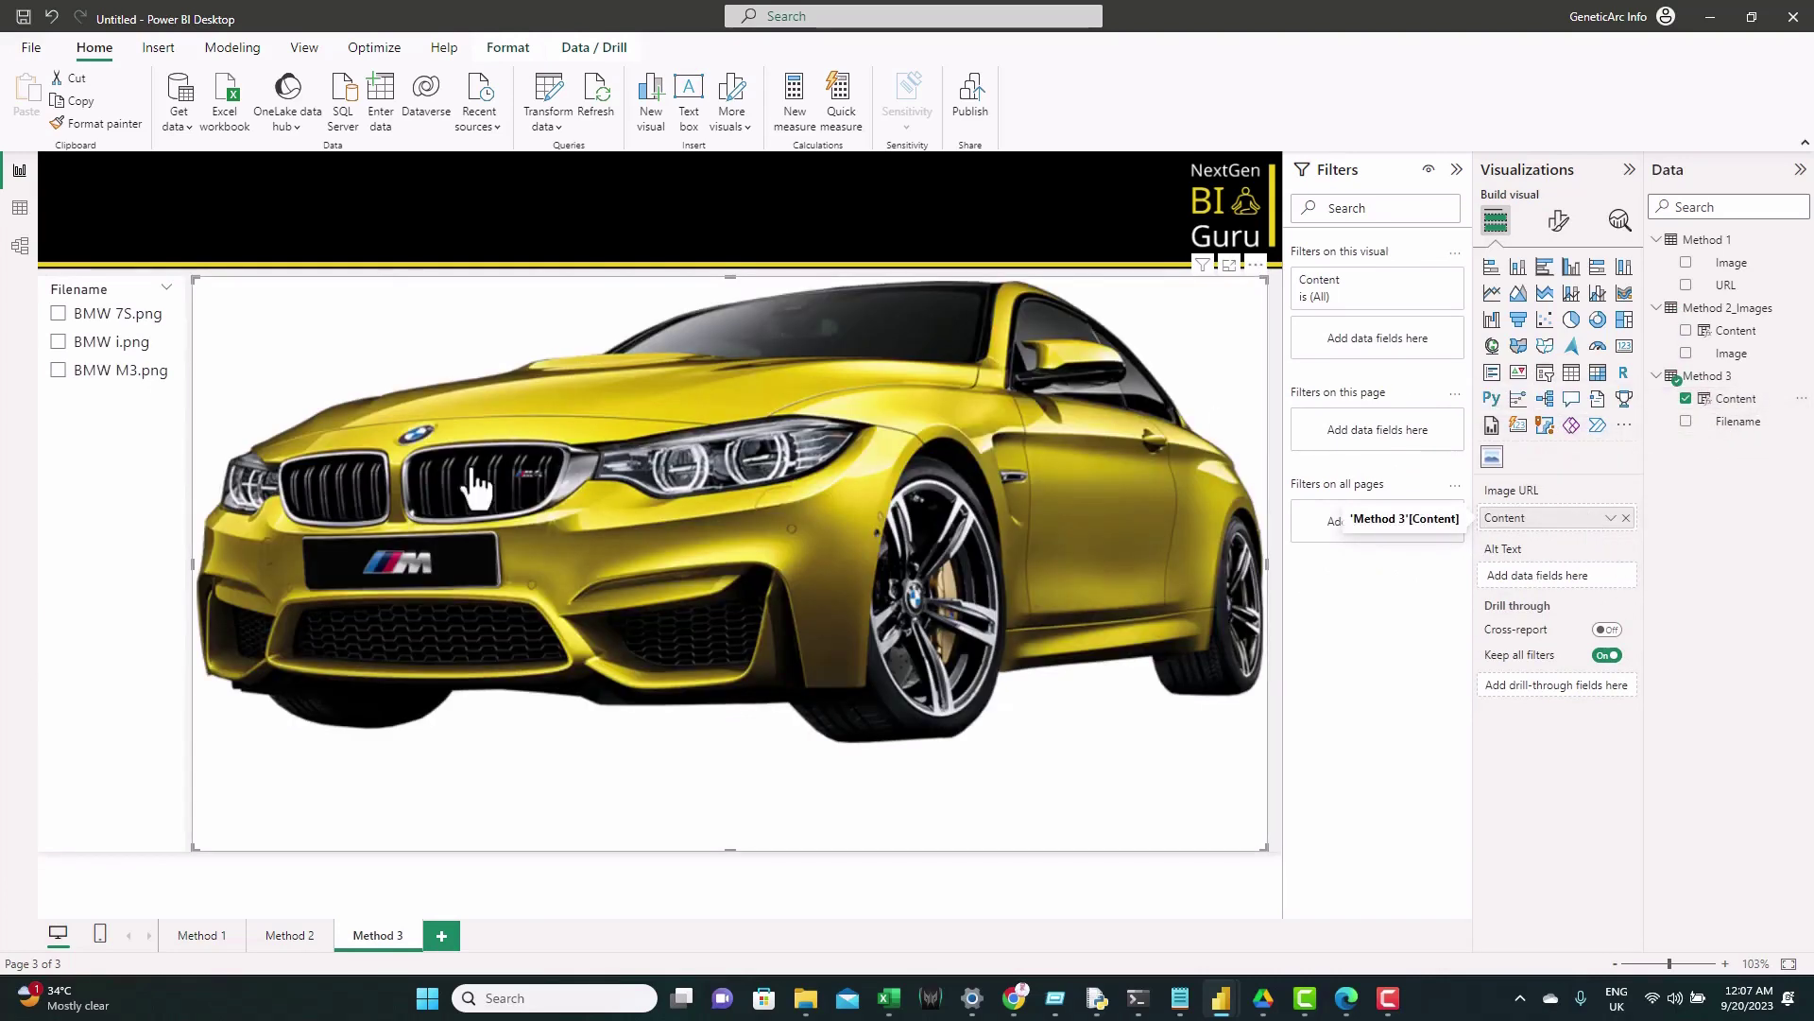
- Test the slicer by showing BMW 7S.png, BMW i.png and BMW M3.png in turn
left_click(58, 324)
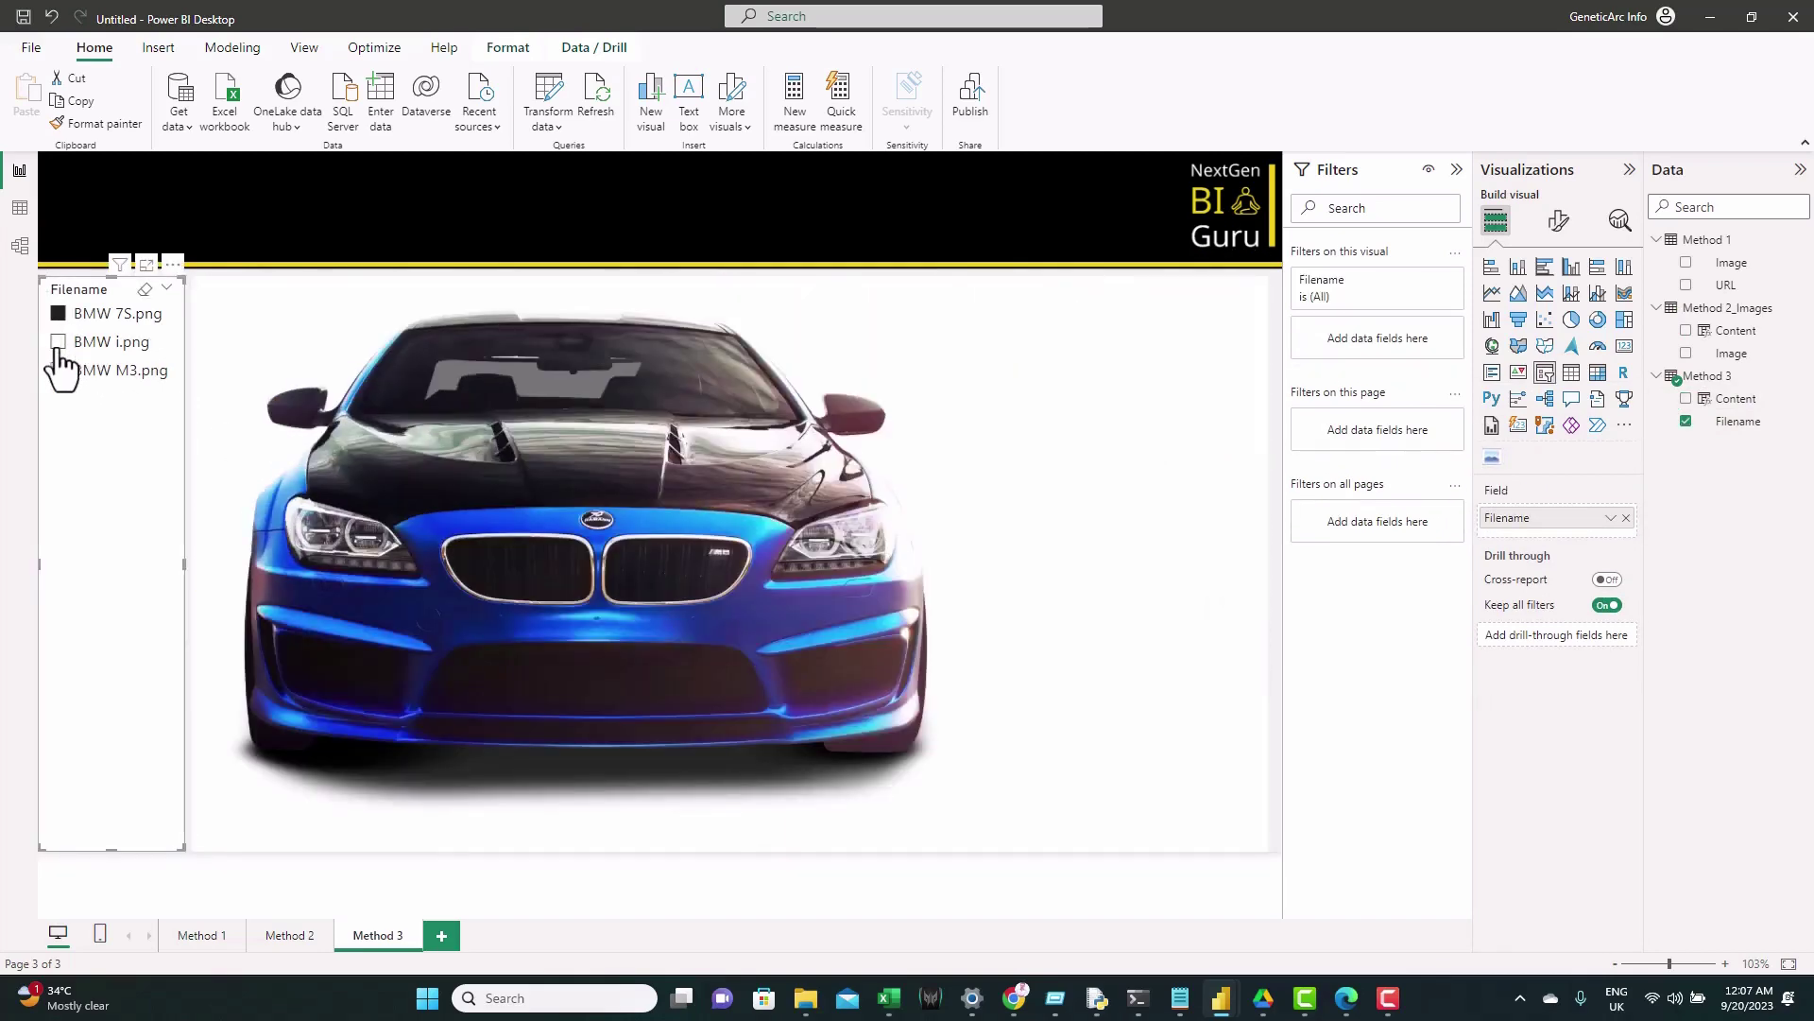
left_click(58, 344)
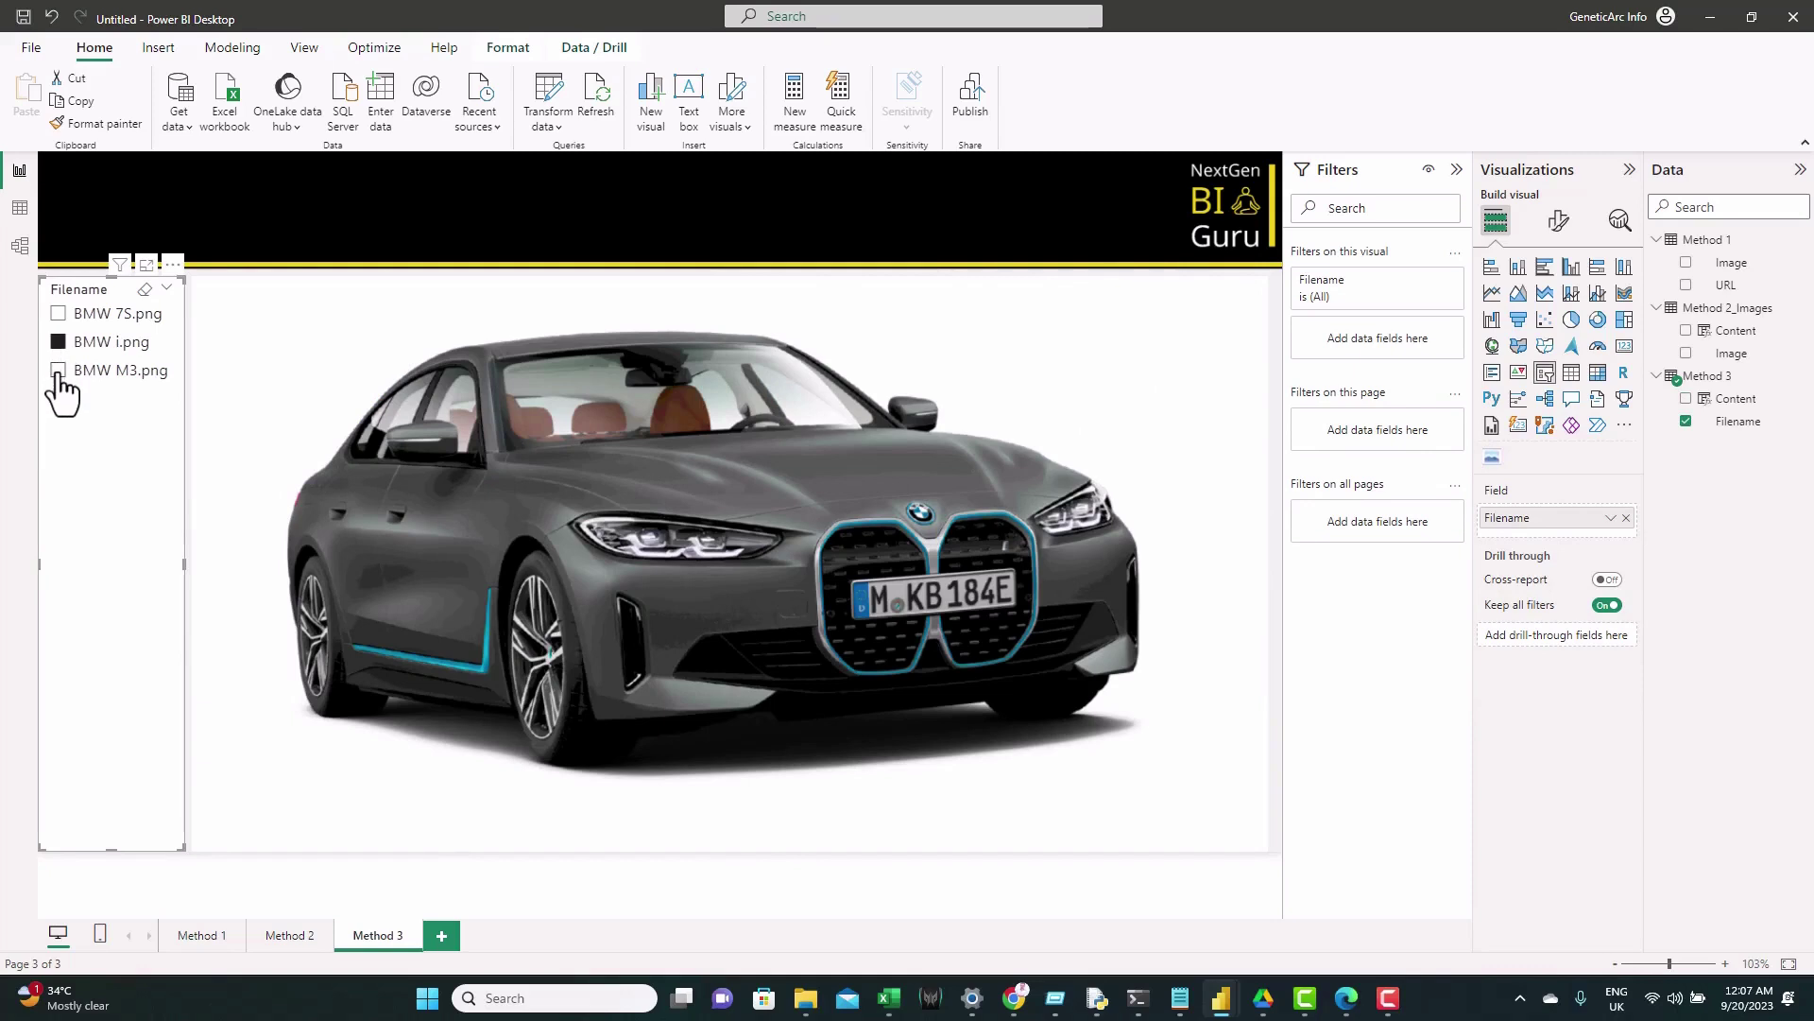
left_click(58, 370)
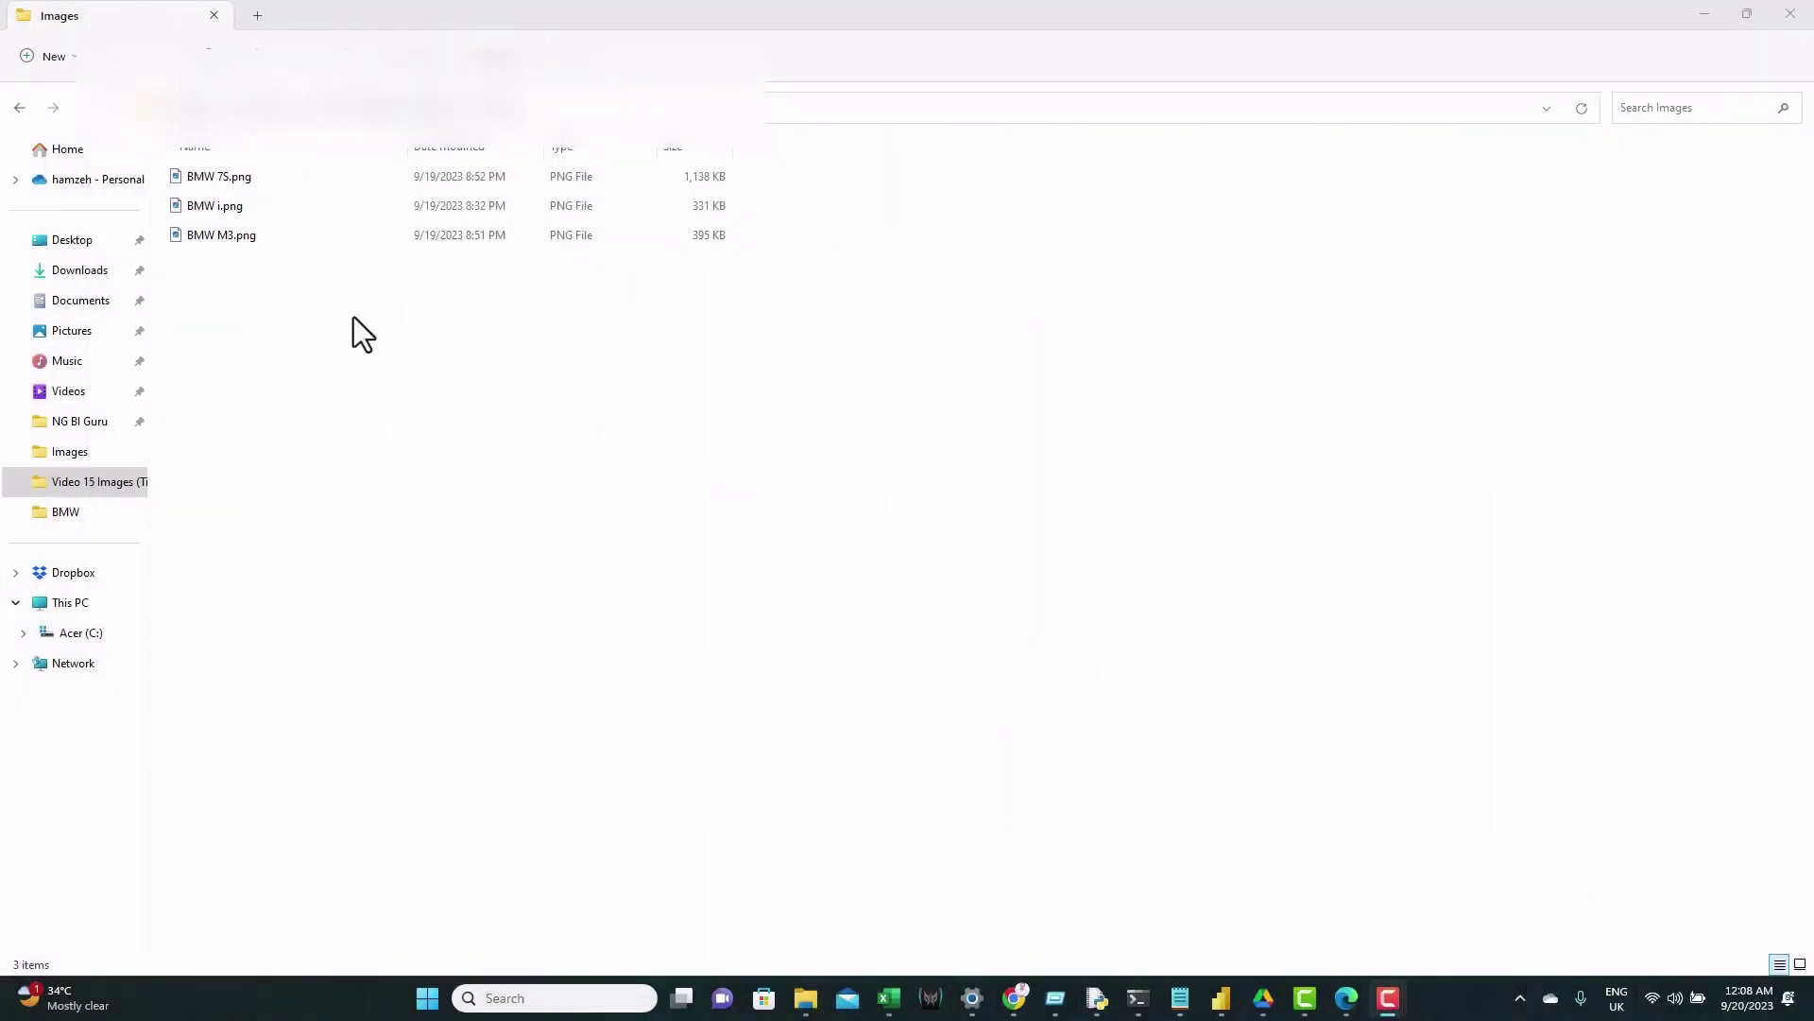
- Paste BMW M.png and BMW X.png into the Images folder in File Explorer
left_click(292, 314)
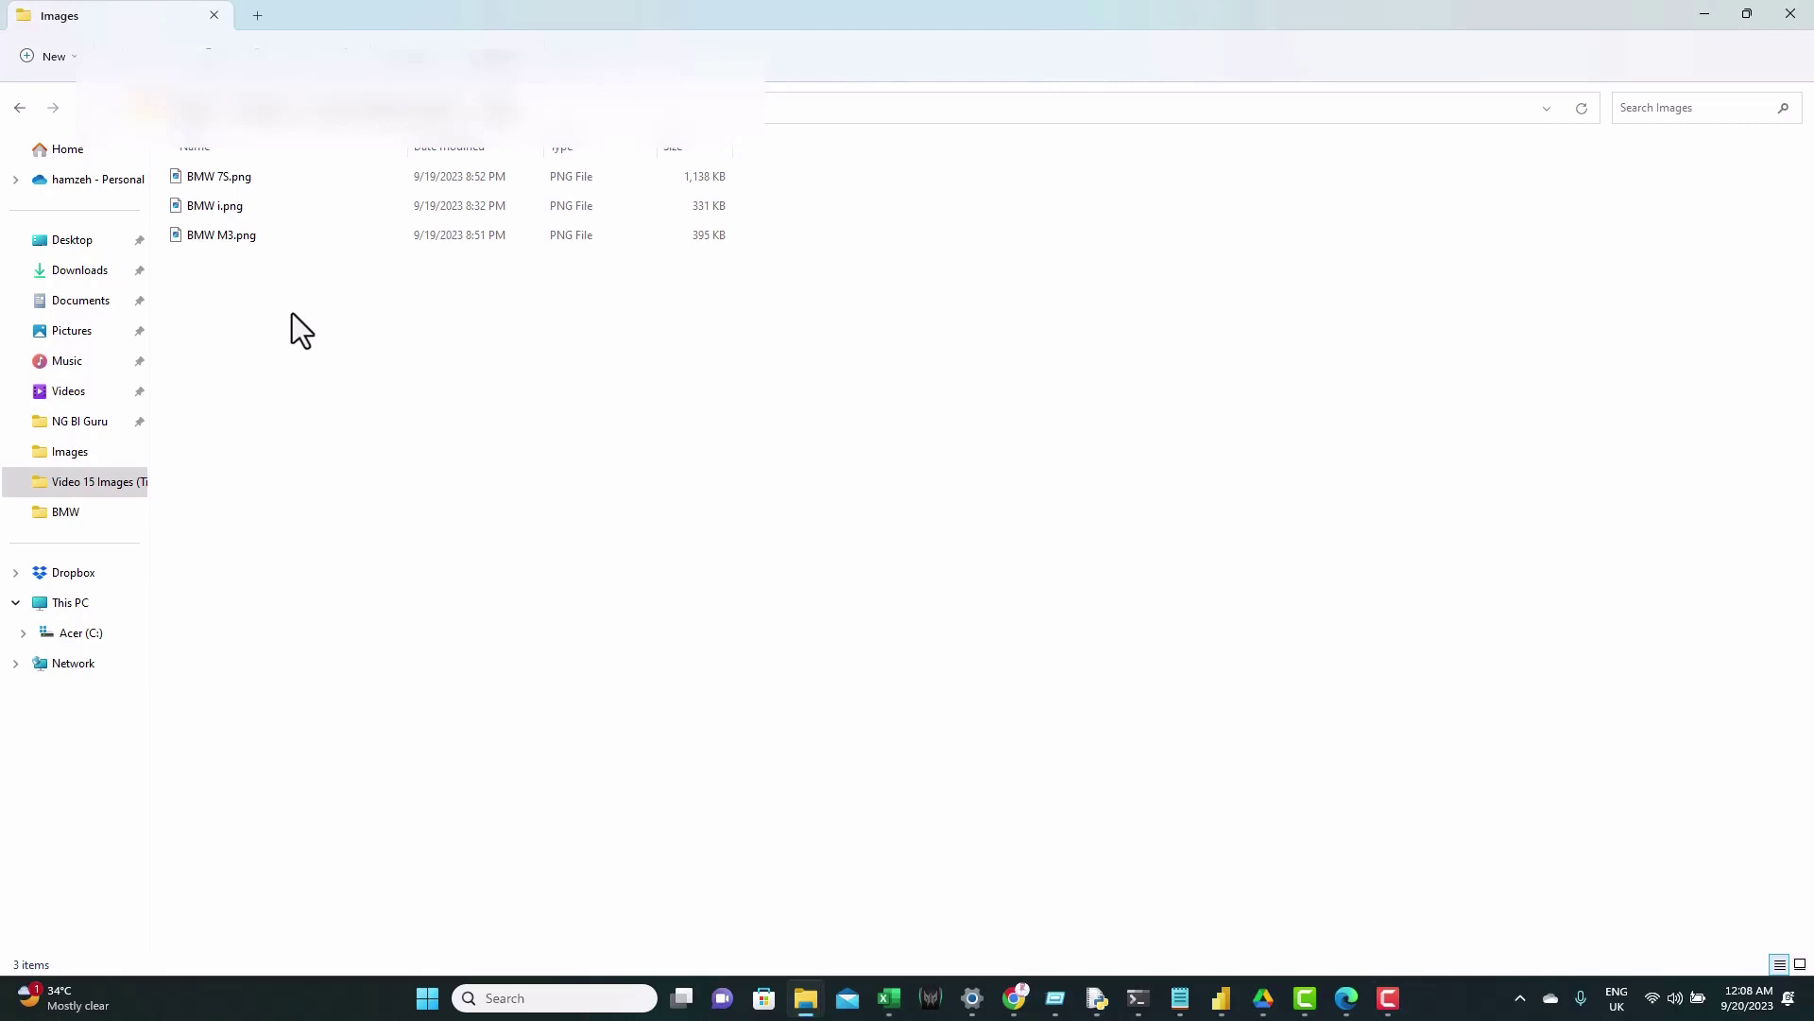
key("ctrl+v")
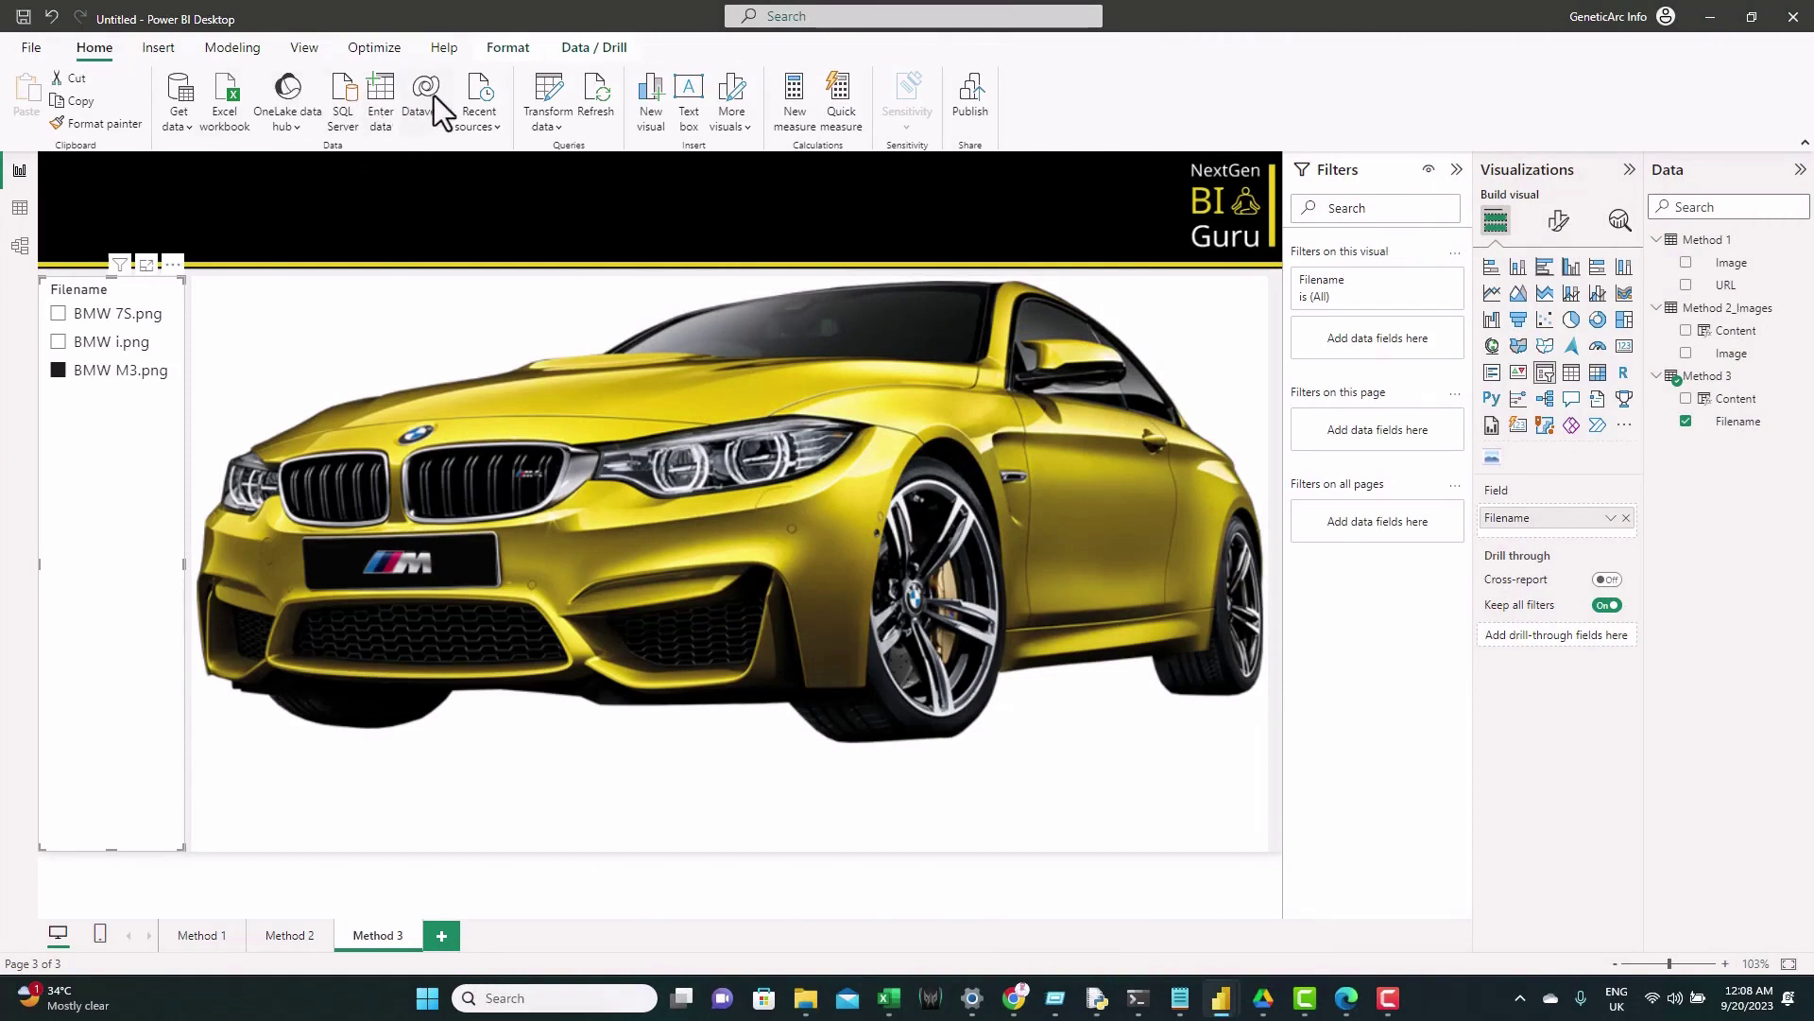
- Refresh the data, then view BMW M.png, BMW X.png, BMW M3.png, BMW i.png and BMW 7S.png
left_click(597, 100)
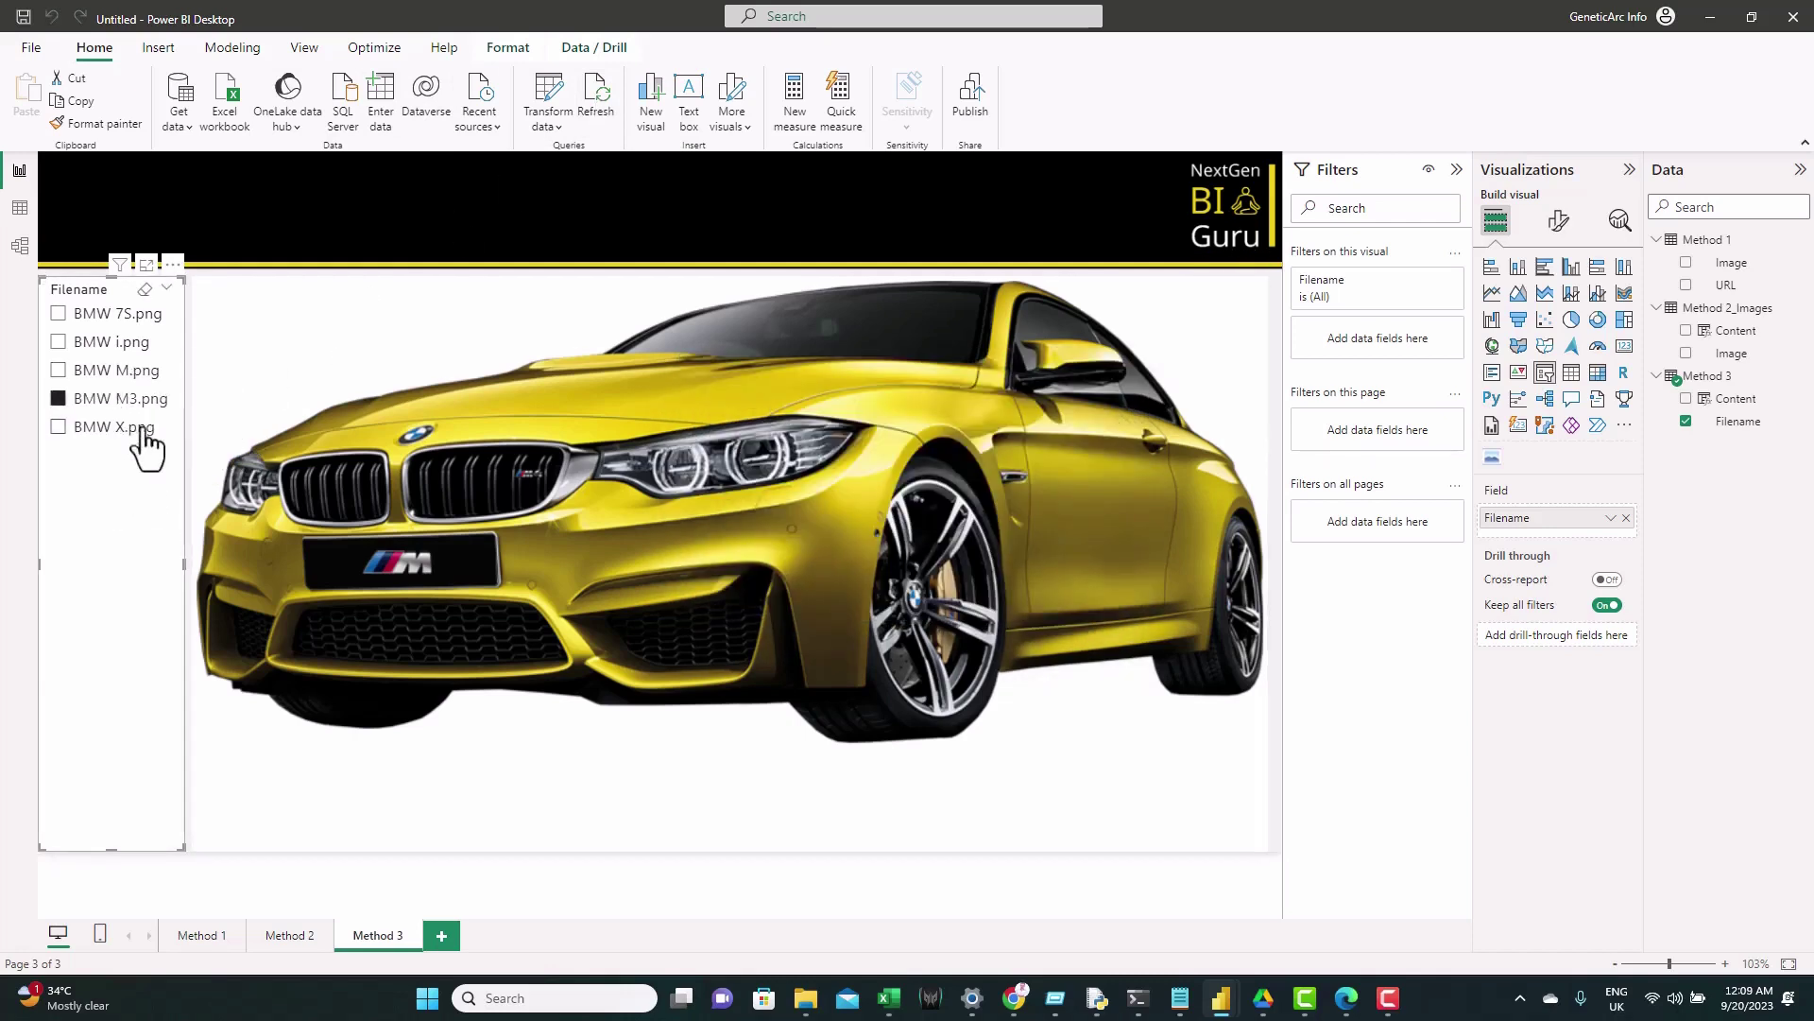
left_click(57, 370)
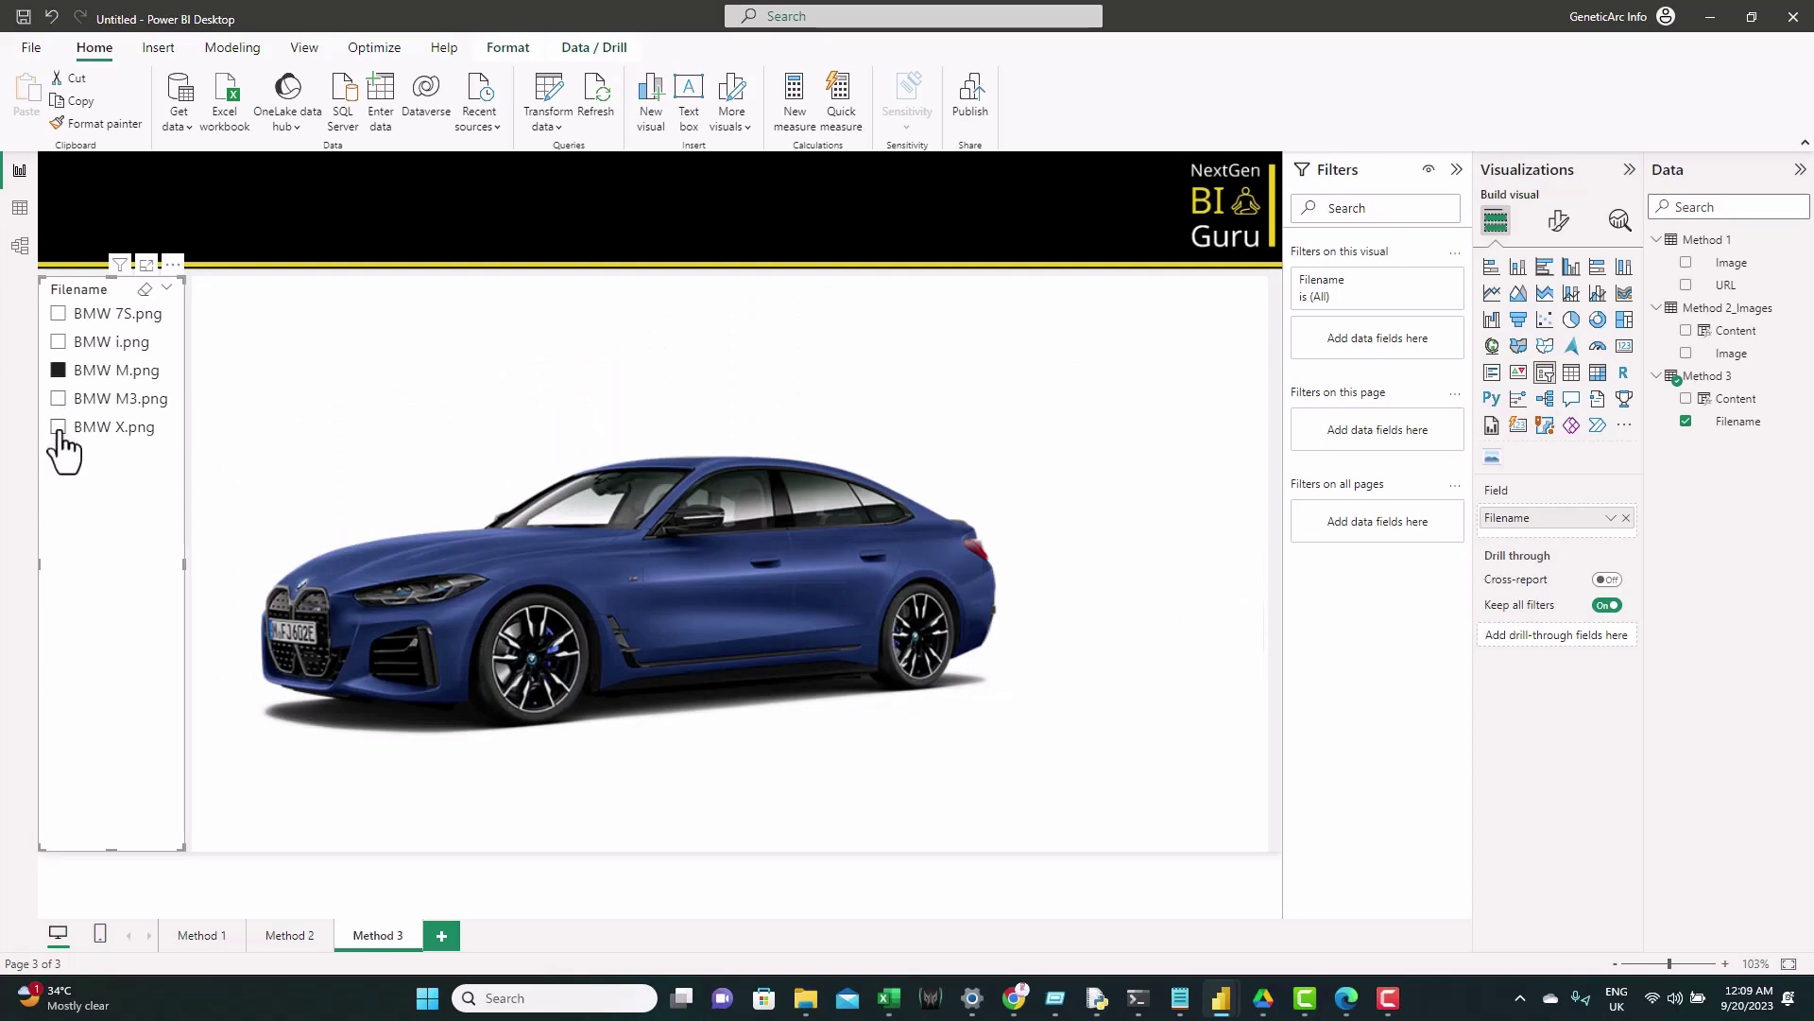
left_click(58, 427)
left_click(57, 398)
left_click(57, 341)
left_click(57, 313)
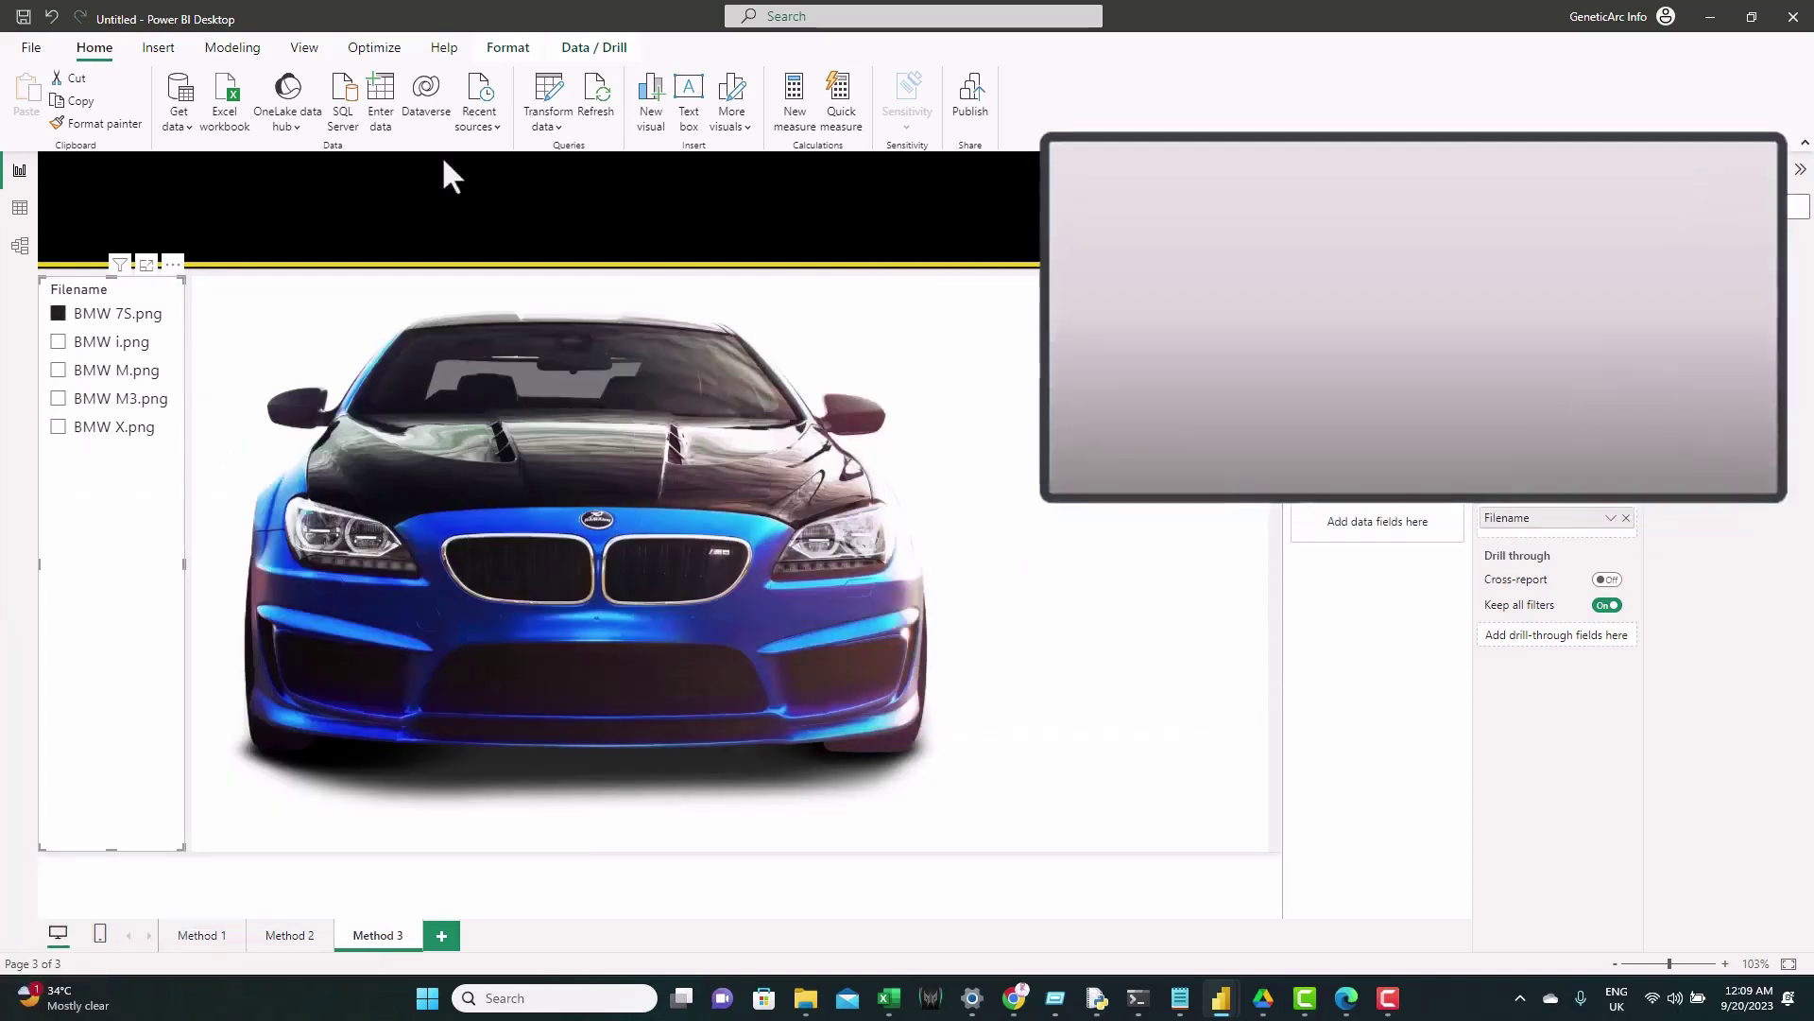